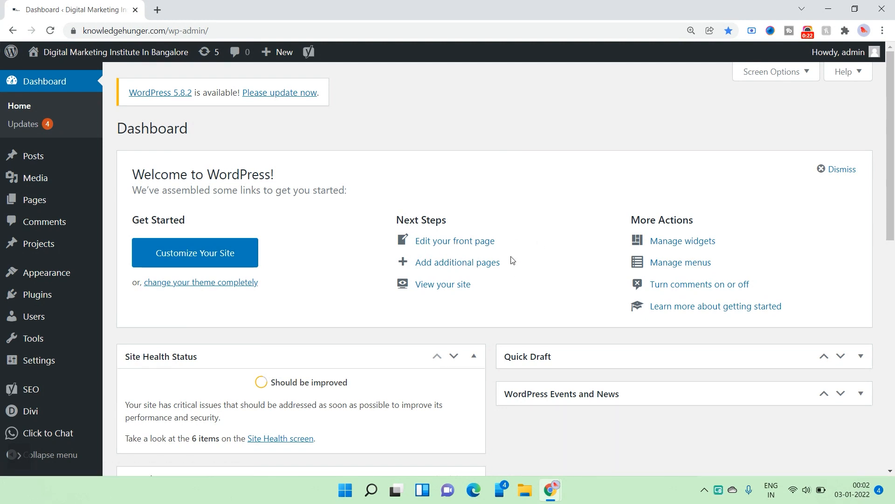
Look through the dashboard widgets, including the Yoast SEO posts overview, and open the WordPress updates page
scroll(530, 314, down, 7)
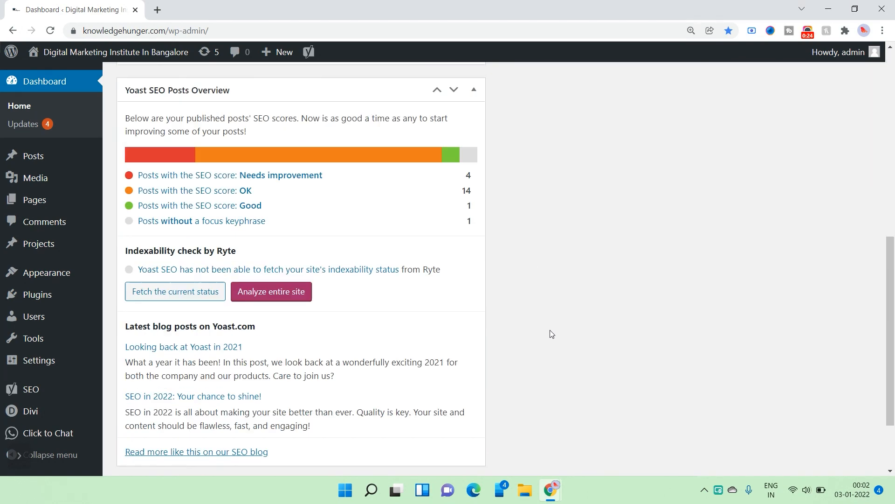
scroll(550, 331, down, 1)
scroll(545, 326, up, 1)
scroll(541, 326, down, 2)
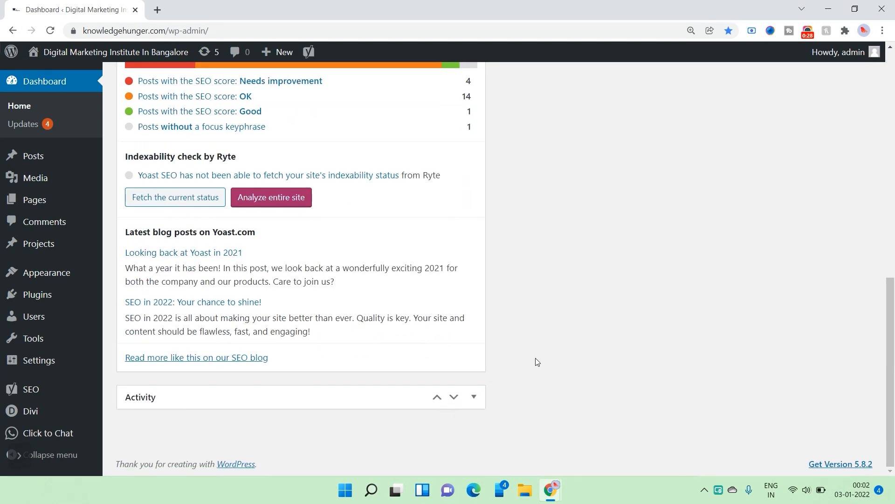
scroll(536, 354, up, 10)
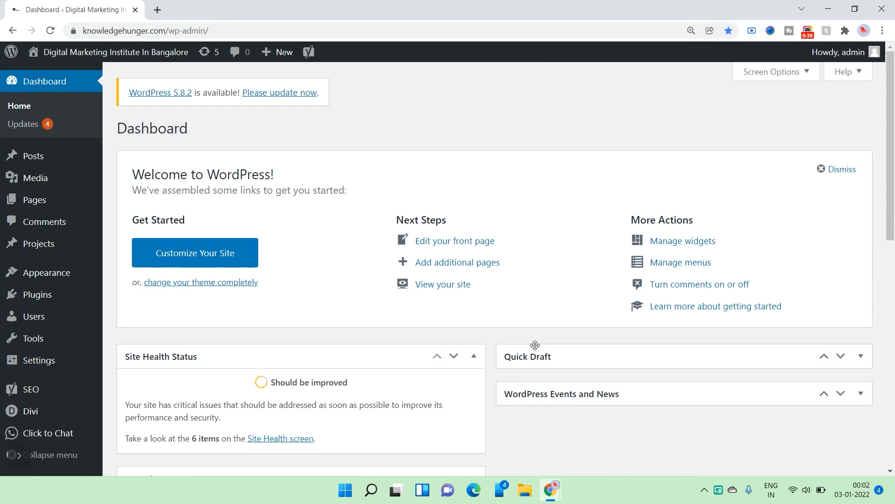
click(21, 132)
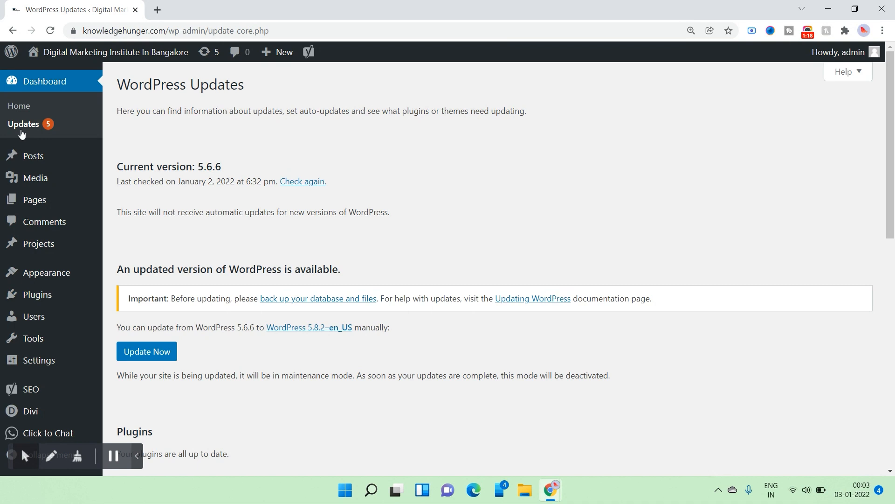
Open the media library and look through the uploaded image files
mouse_move(44, 159)
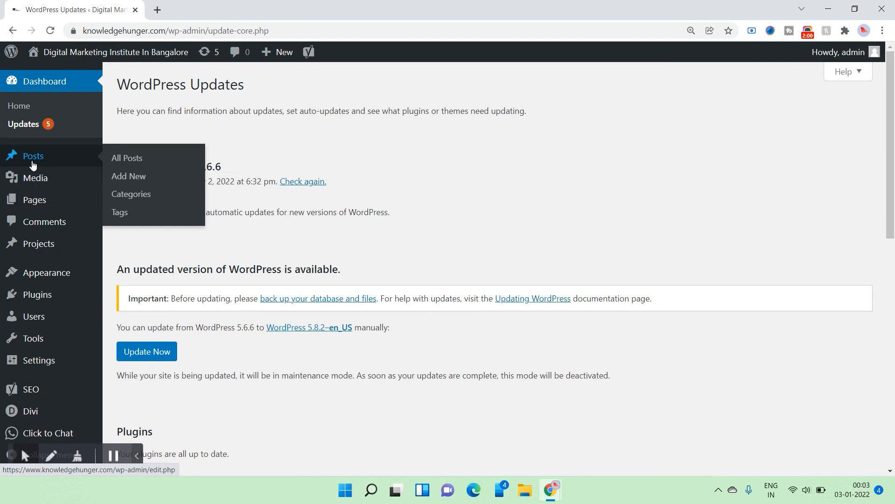
mouse_move(37, 178)
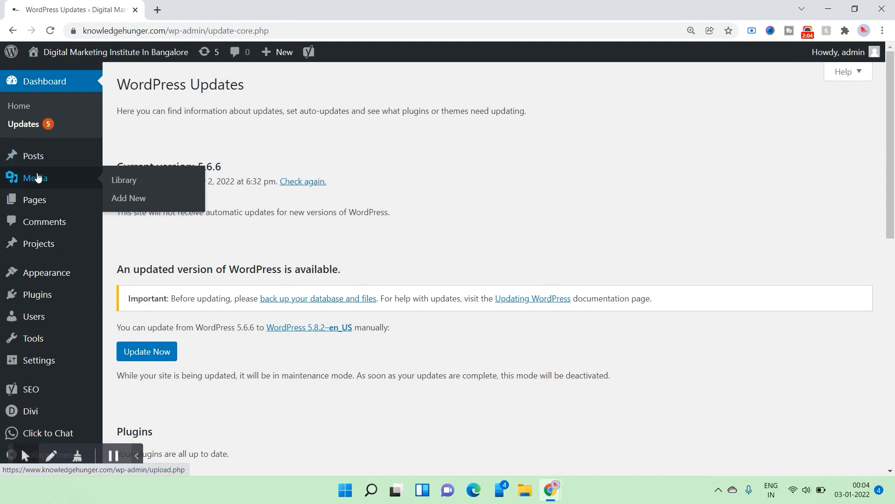
click(140, 184)
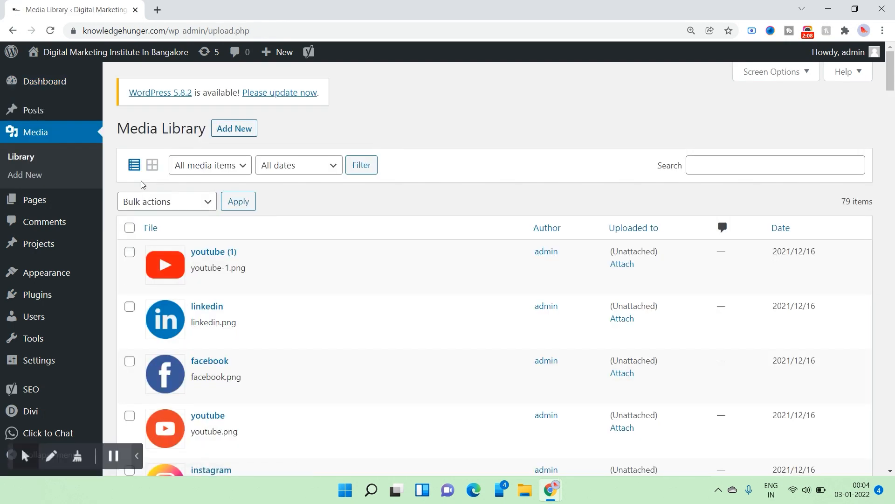
scroll(361, 260, down, 2)
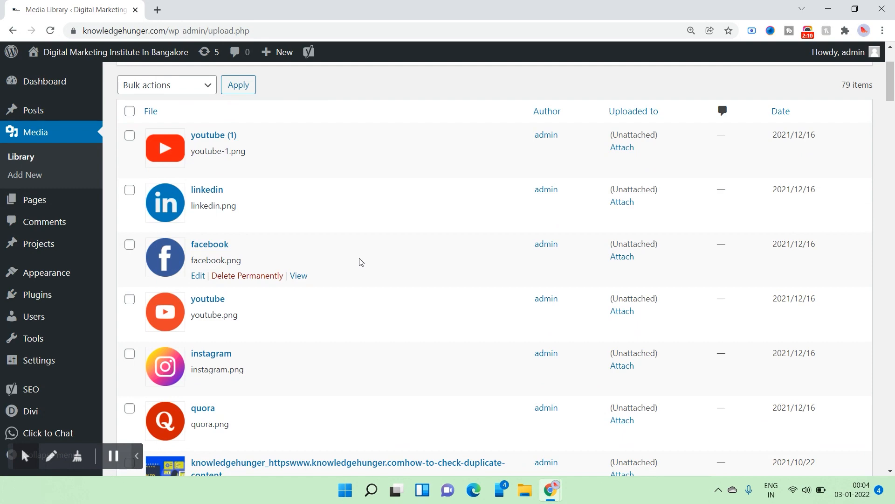
scroll(361, 262, down, 5)
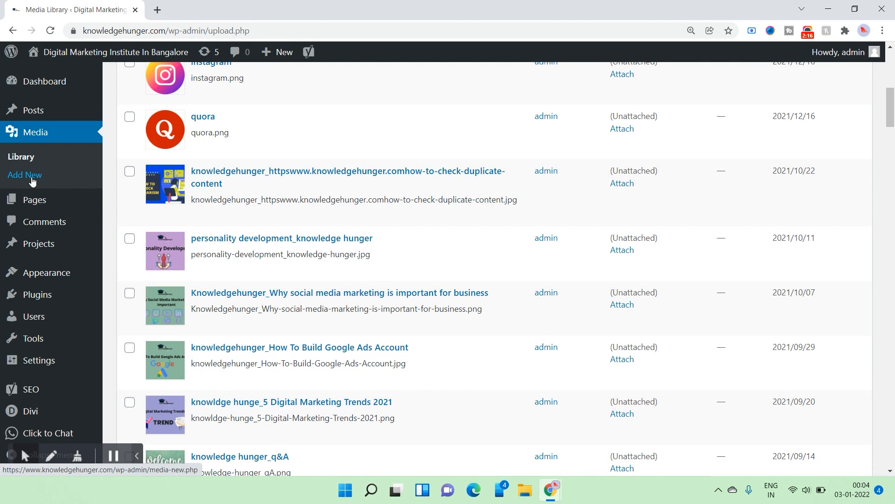
Open the comments list and unapprove the newest comment on the post "How To Check Duplicate Content"
mouse_move(44, 199)
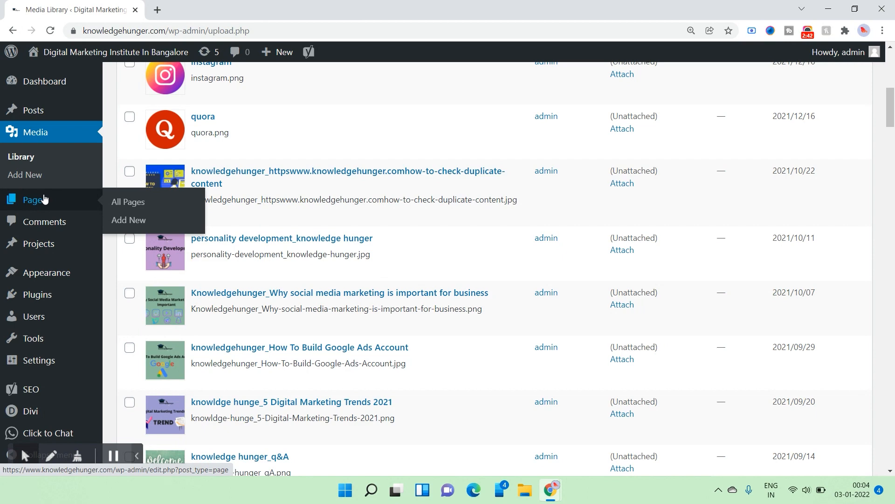
click(46, 228)
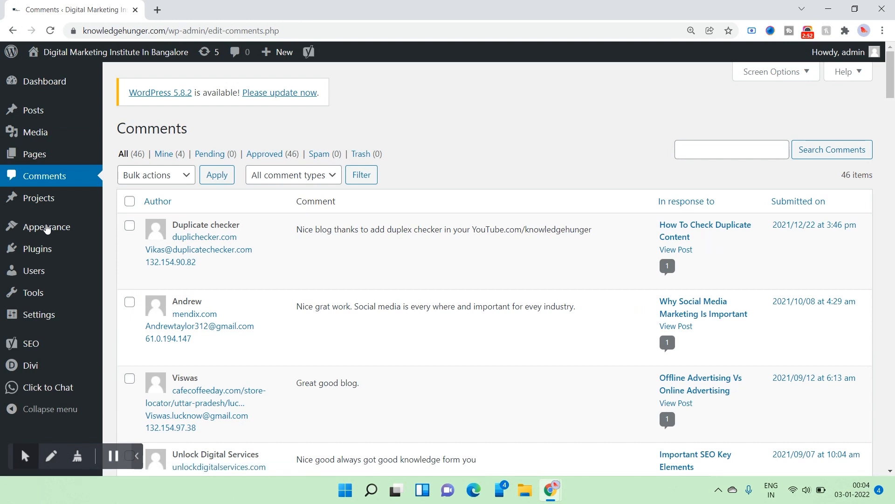
mouse_move(310, 268)
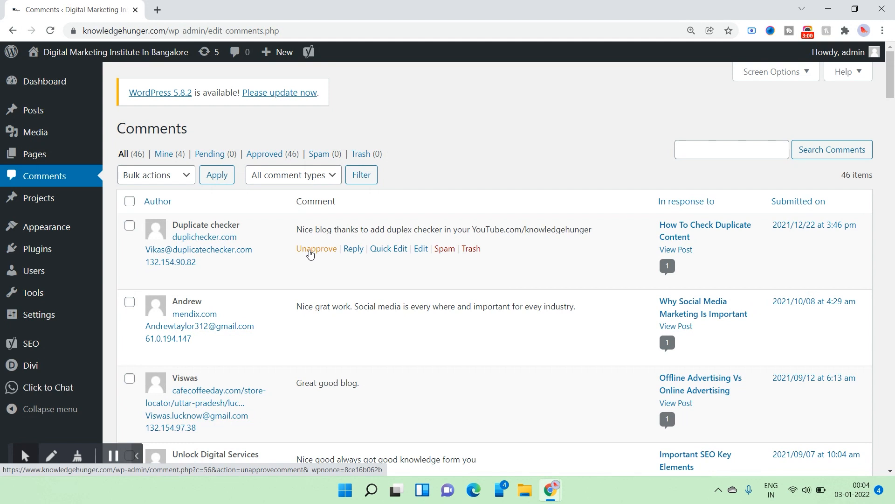
click(310, 254)
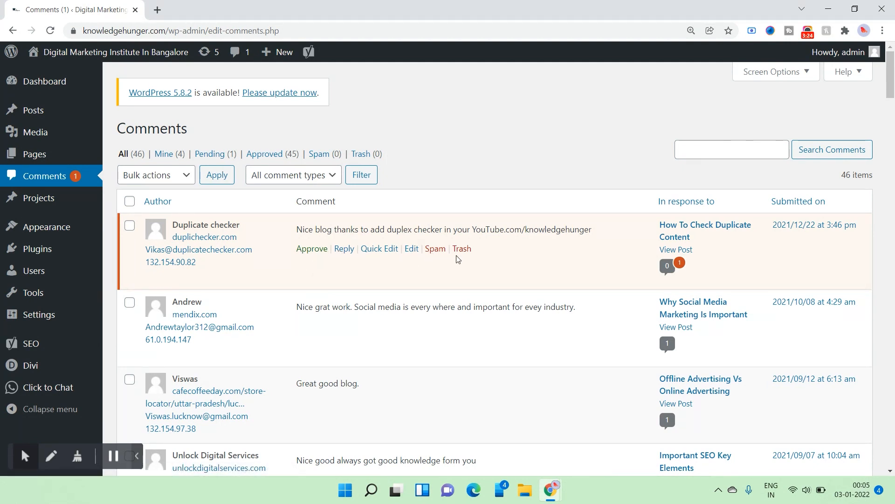
Approve the pending comment on "How To Check Duplicate Content" again
right_click(207, 239)
click(408, 161)
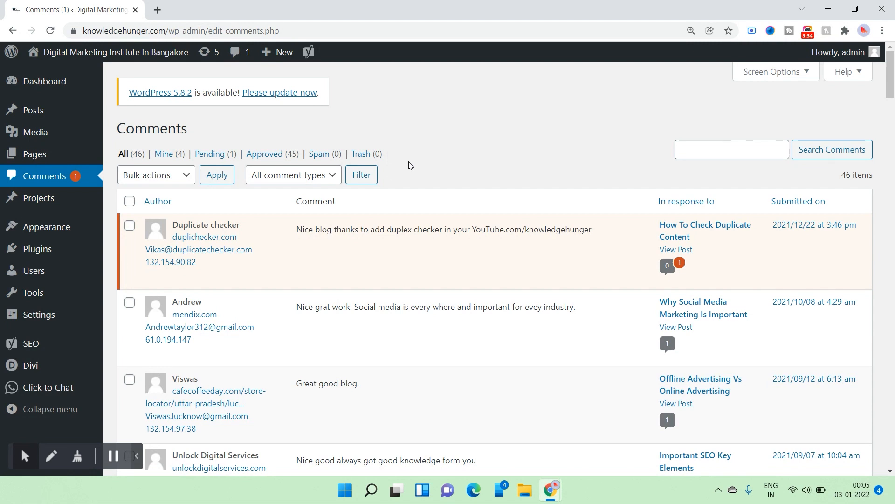
mouse_move(310, 254)
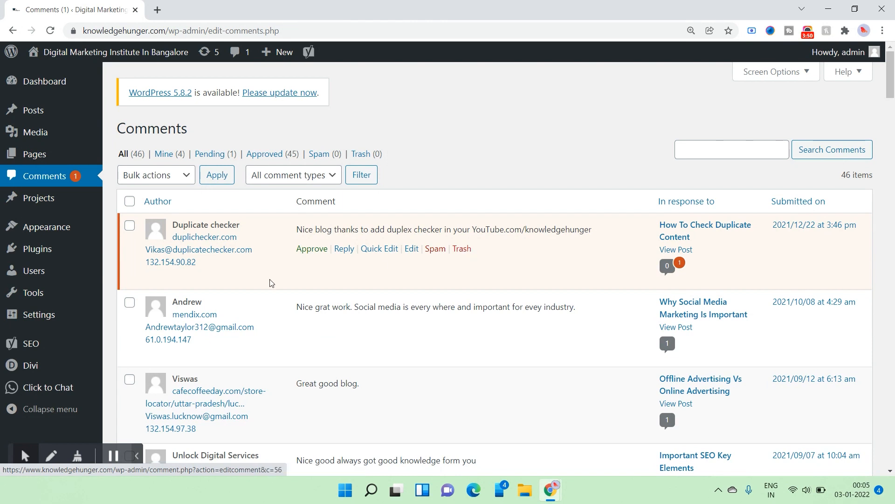
click(315, 252)
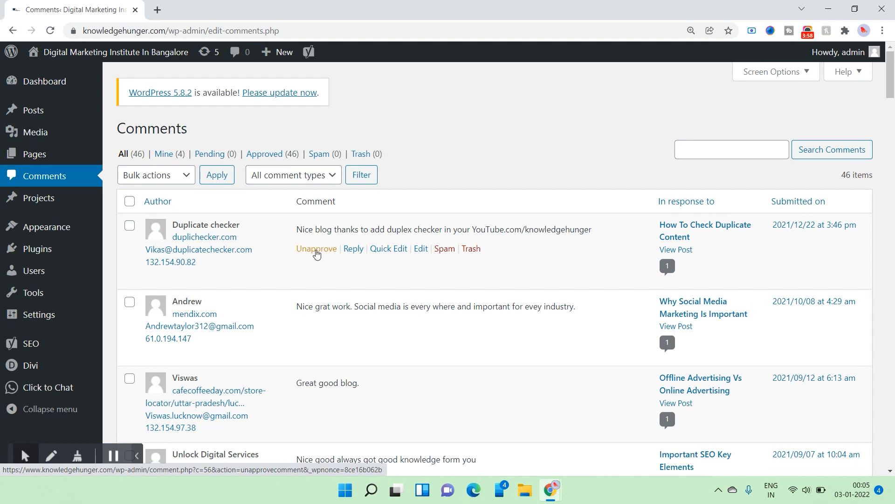
View the list of all projects and open the installed themes overview
click(47, 196)
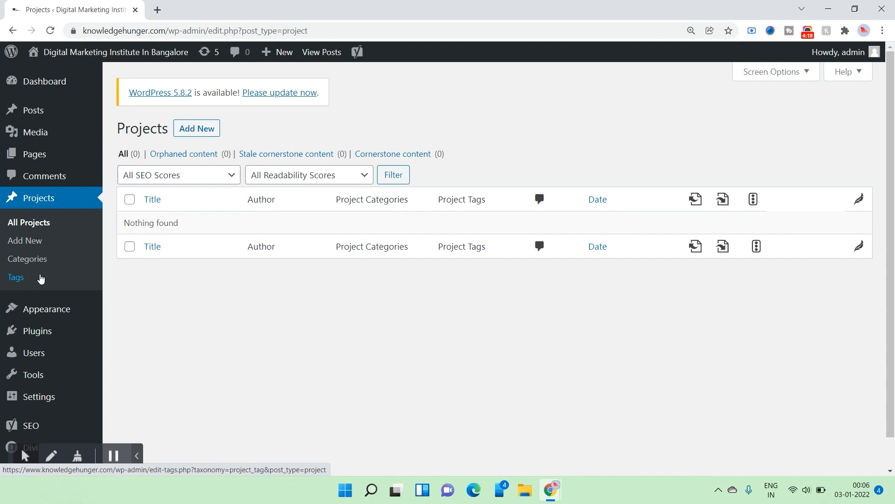
mouse_move(55, 309)
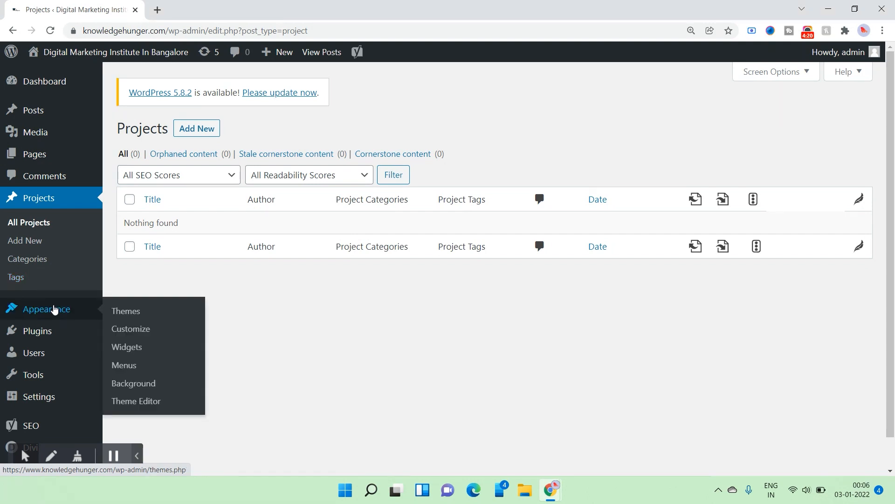
click(128, 318)
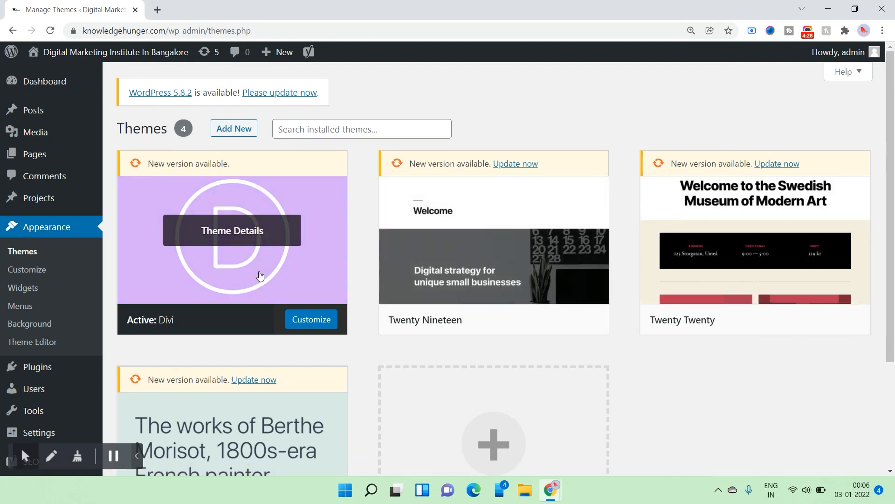
Examine the home page preview in the Divi theme customizer and return to the installed themes
click(18, 275)
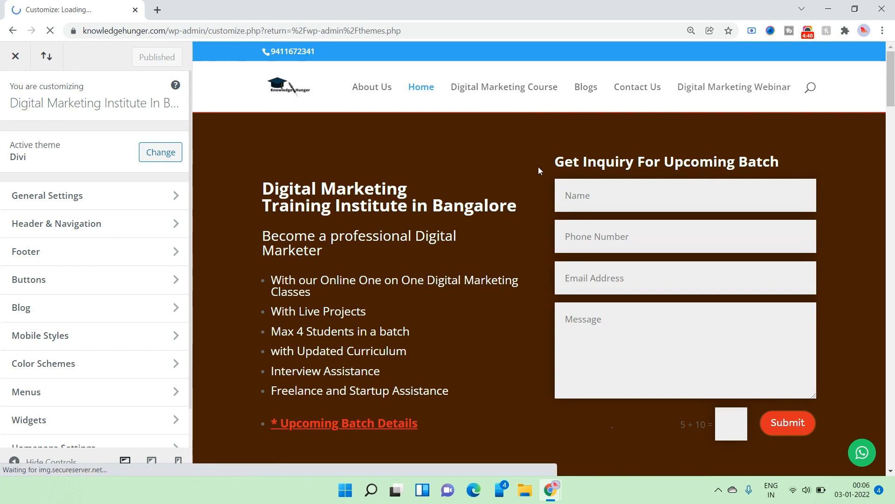
scroll(538, 167, down, 3)
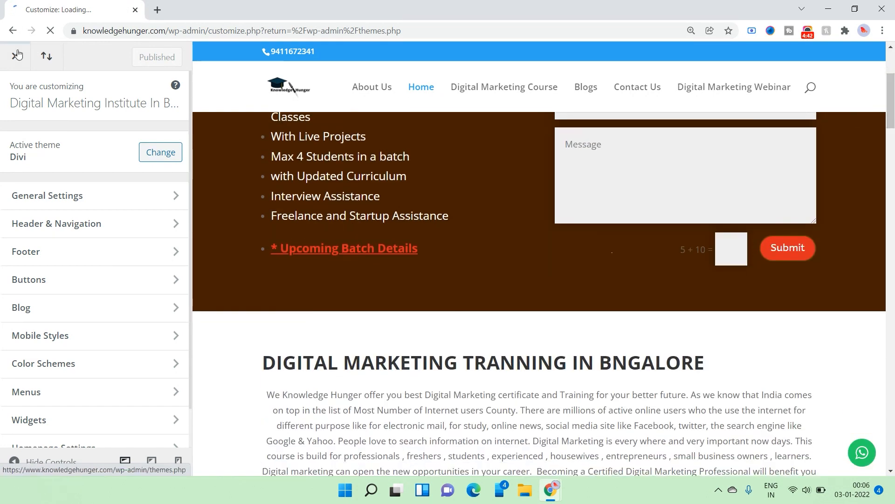
click(6, 33)
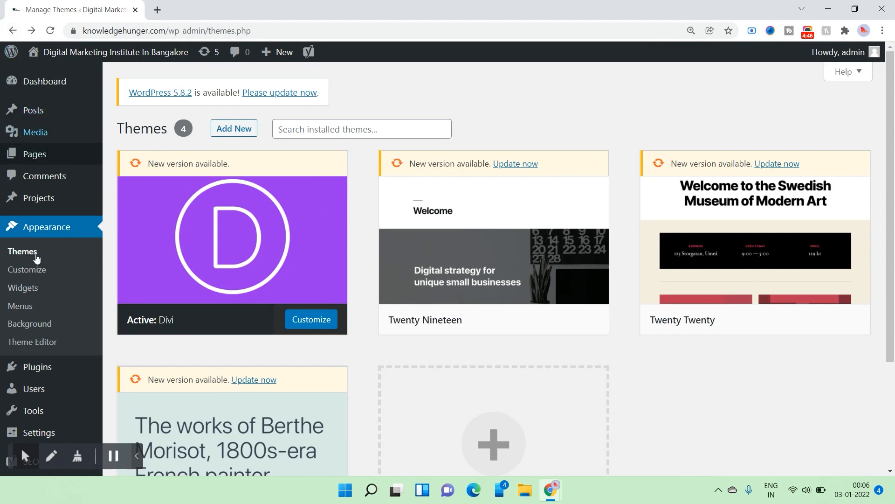
Review the available widgets and widget areas, and examine the Primary Menu's structure and the list of editable menus
click(26, 290)
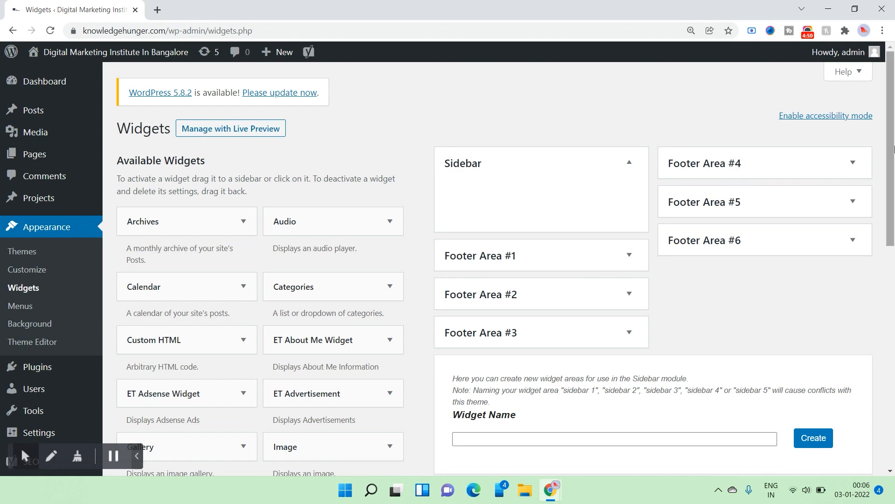
drag(892, 136, 894, 162)
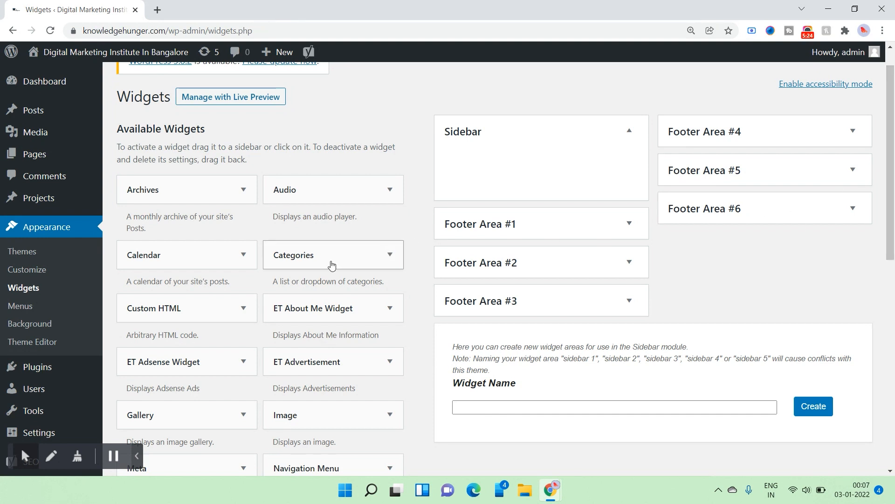
click(27, 309)
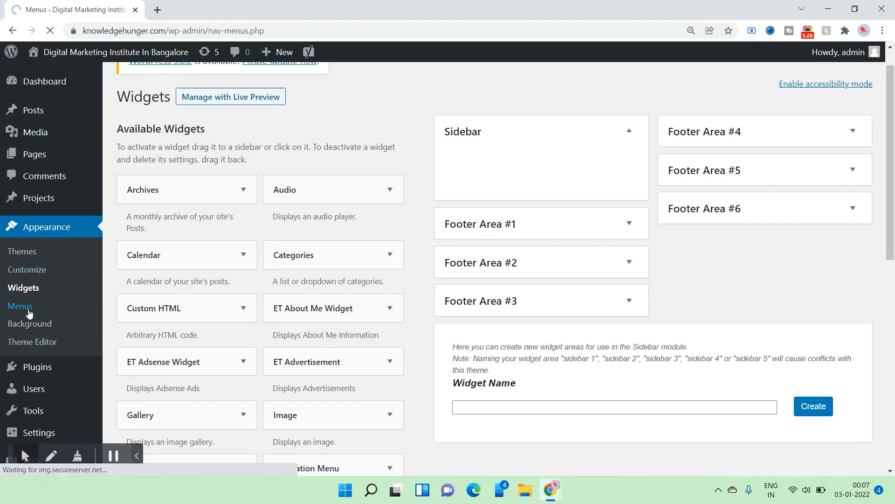
scroll(402, 154, down, 2)
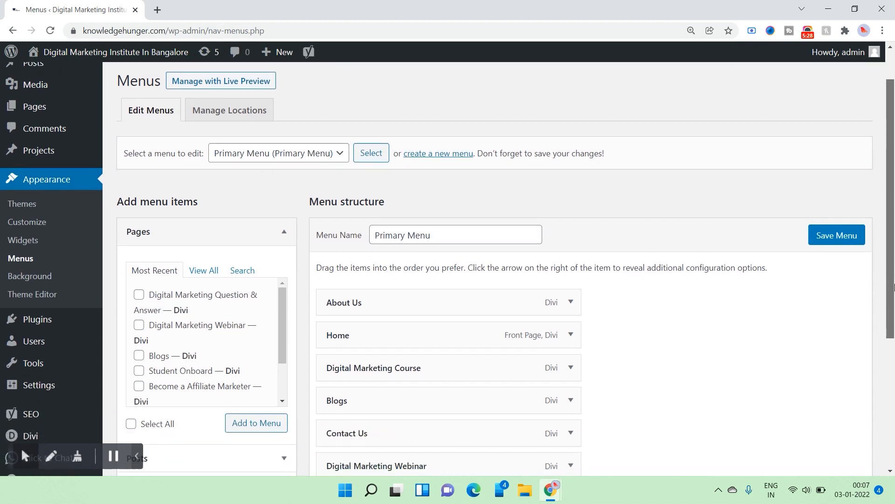
click(311, 109)
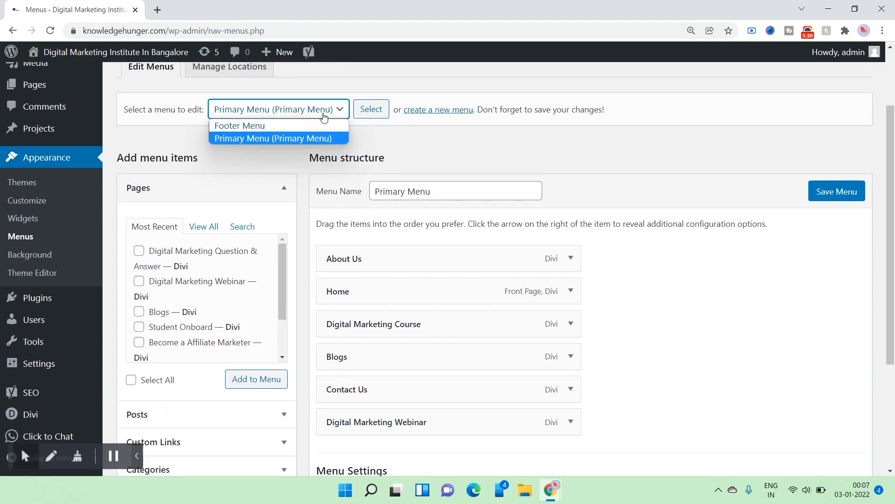
click(412, 144)
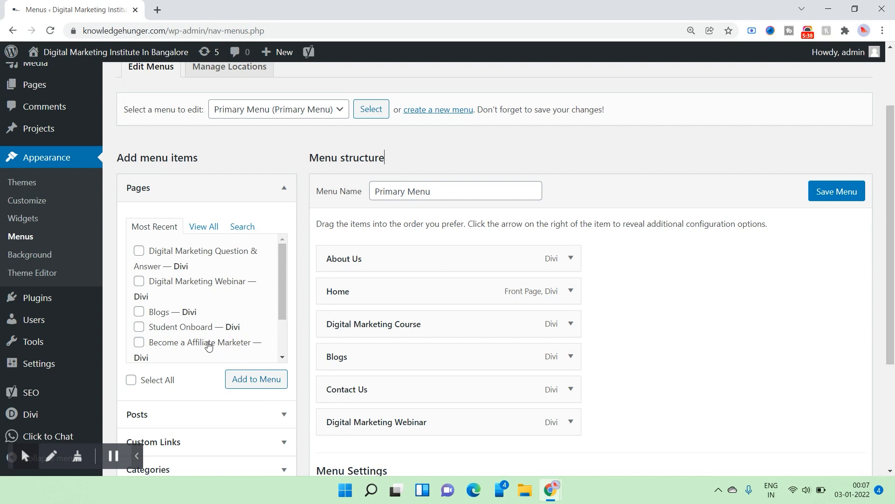
Try selecting the Digital Marketing Question & Answer page and rearranging Home and About Us in the Primary Menu, and reload without saving
click(142, 255)
click(140, 252)
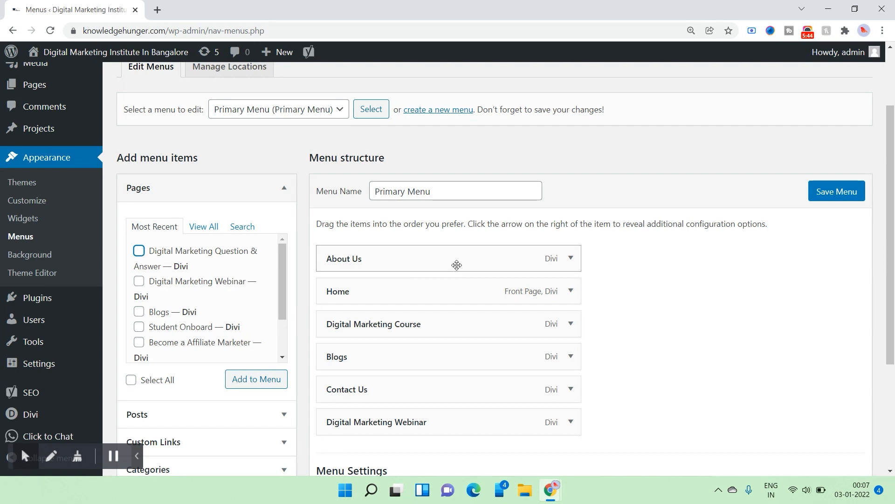
drag(368, 289, 390, 256)
mouse_move(416, 288)
mouse_down()
mouse_move(394, 290)
mouse_move(401, 288)
mouse_up()
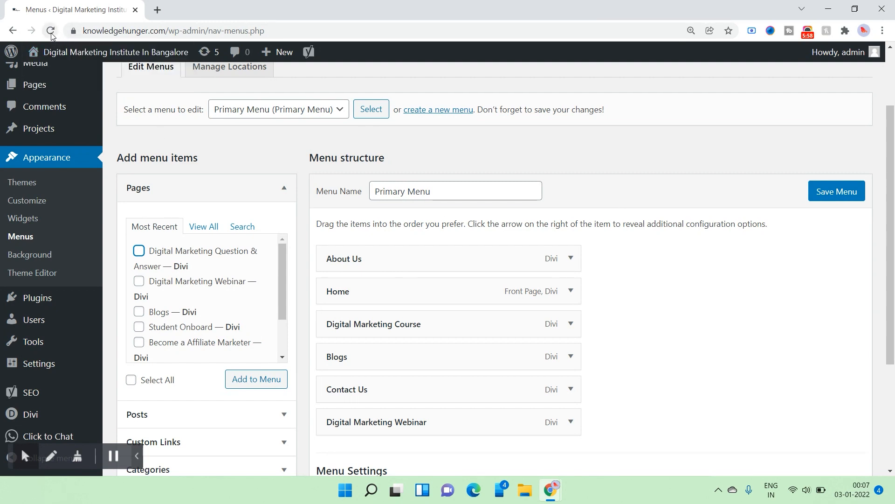
key(F5)
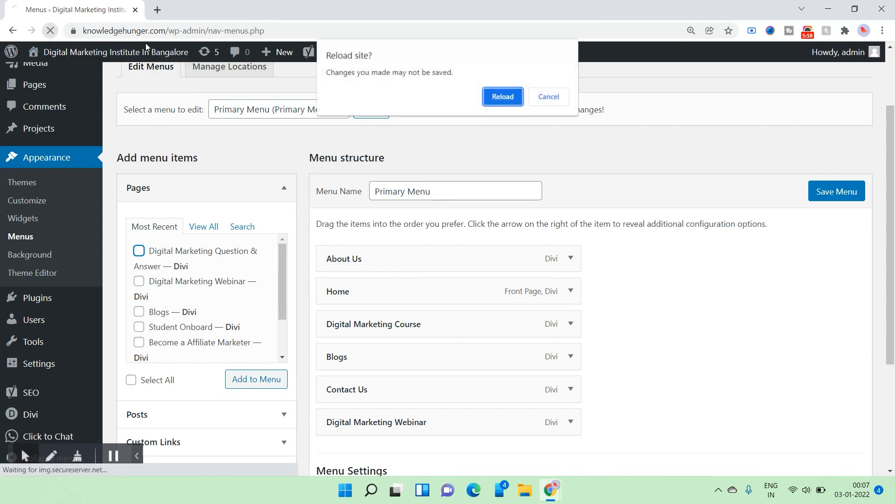
click(507, 100)
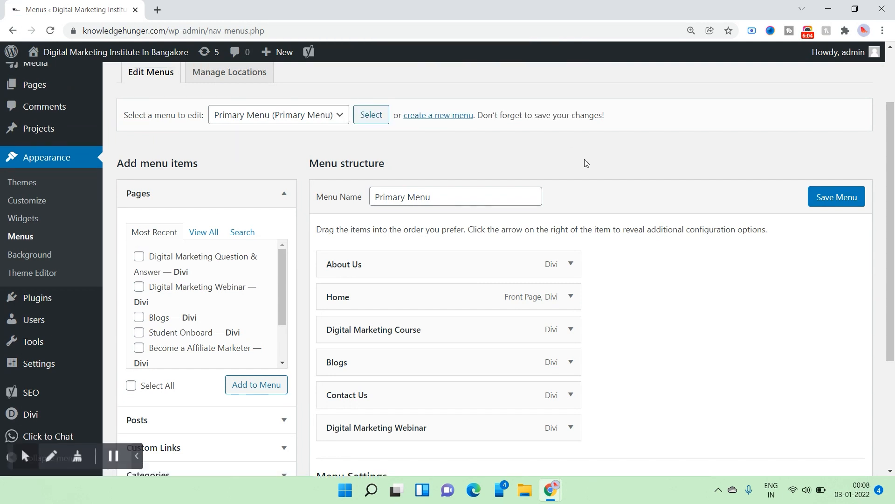
Open the theme's background customization, look through the home page preview, and return to the menu editor
click(24, 264)
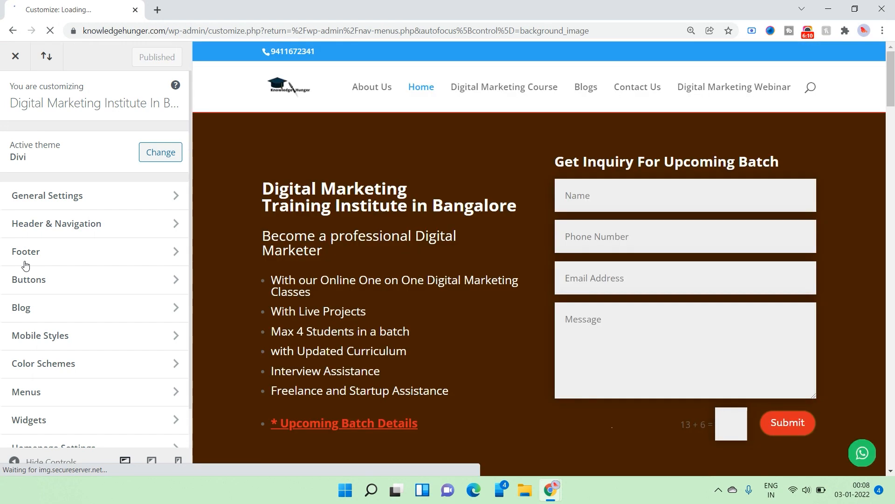
scroll(788, 307, down, 7)
scroll(894, 196, down, 6)
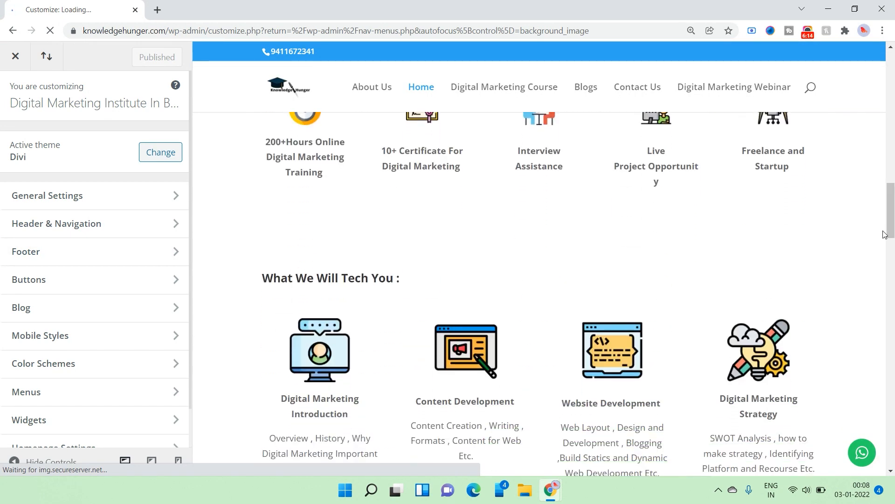
click(3, 53)
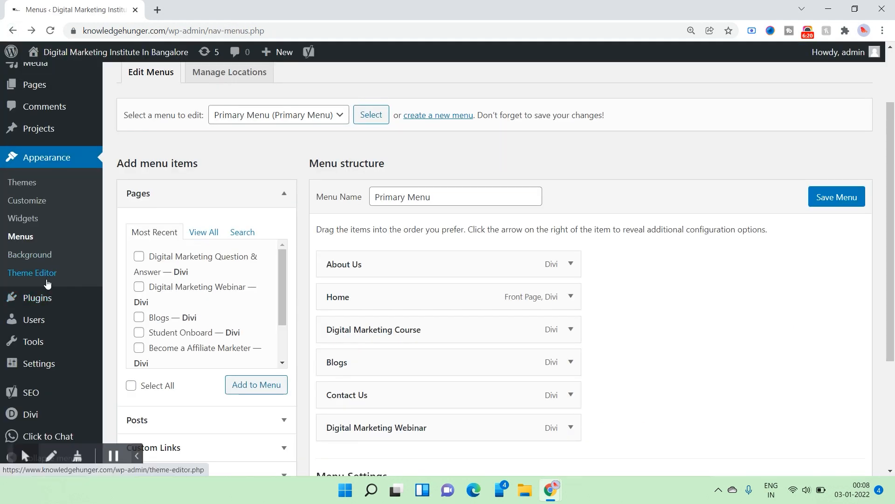
Open the theme file editor, and bring up the list of installed plugins
scroll(47, 283, up, 2)
click(33, 337)
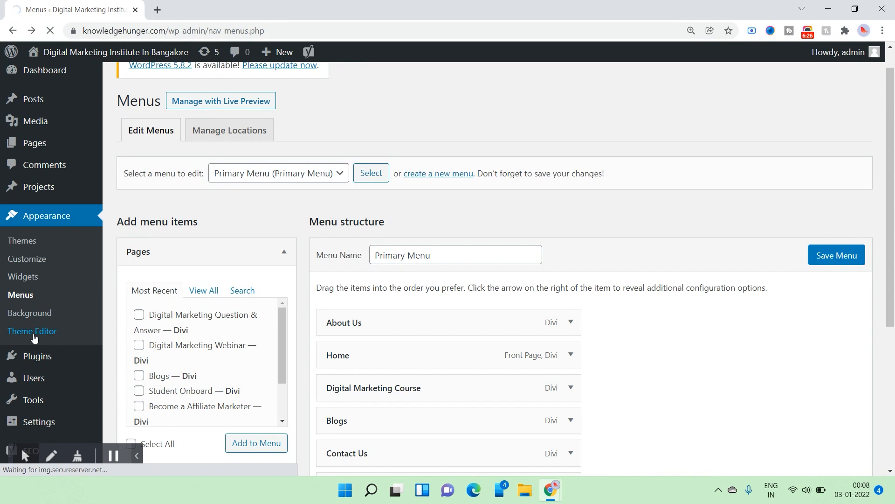
scroll(32, 322, down, 2)
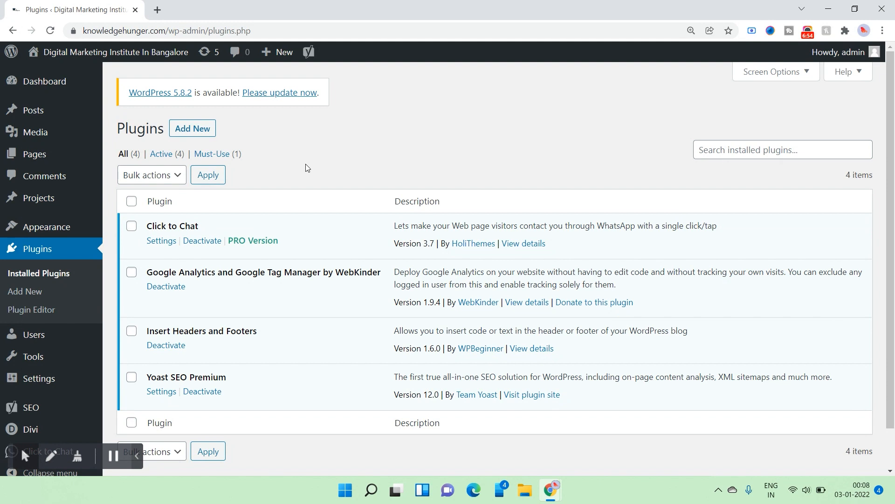
Open the page for adding plugins, view the .zip upload option without choosing a file, and return to the featured plugins
click(187, 135)
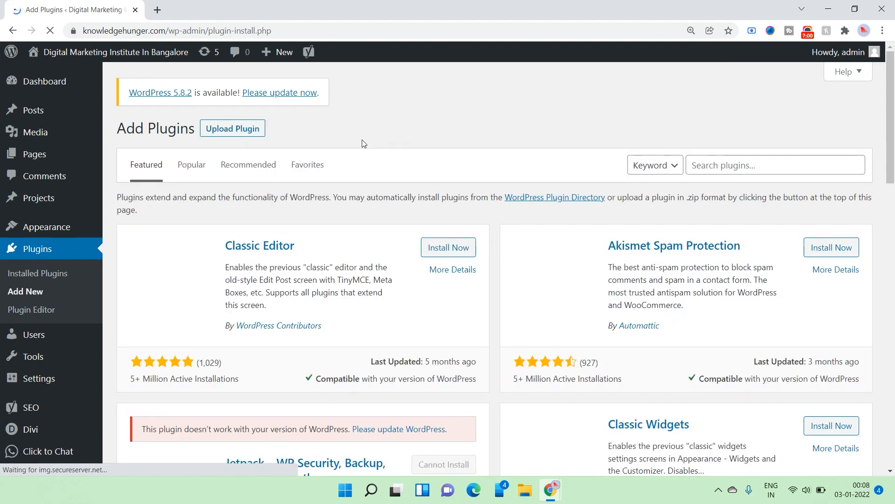
click(231, 129)
click(426, 248)
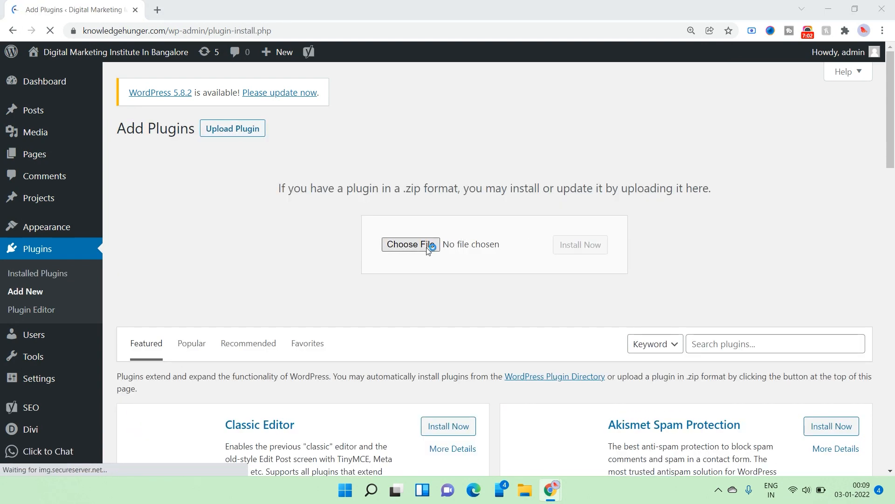
click(409, 312)
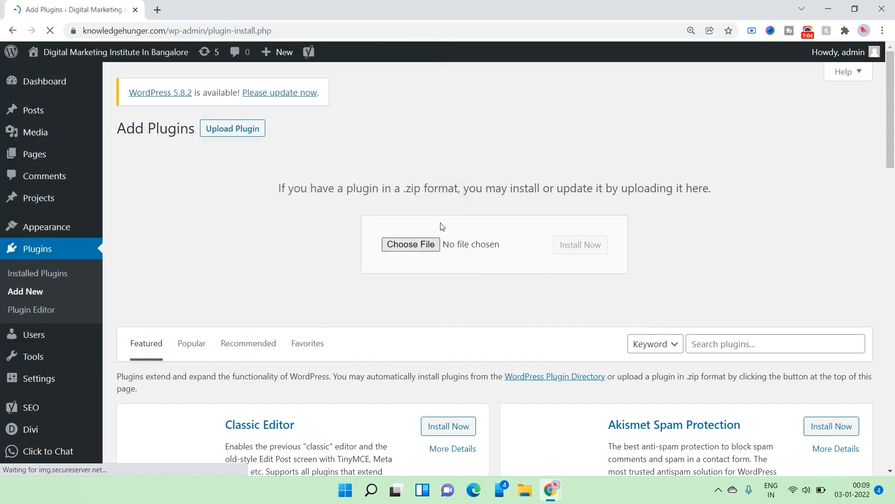
scroll(712, 251, down, 1)
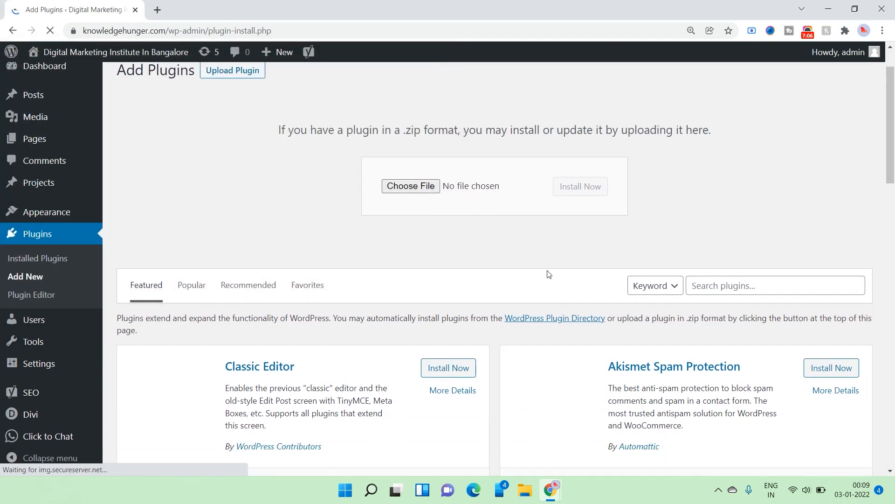
click(47, 281)
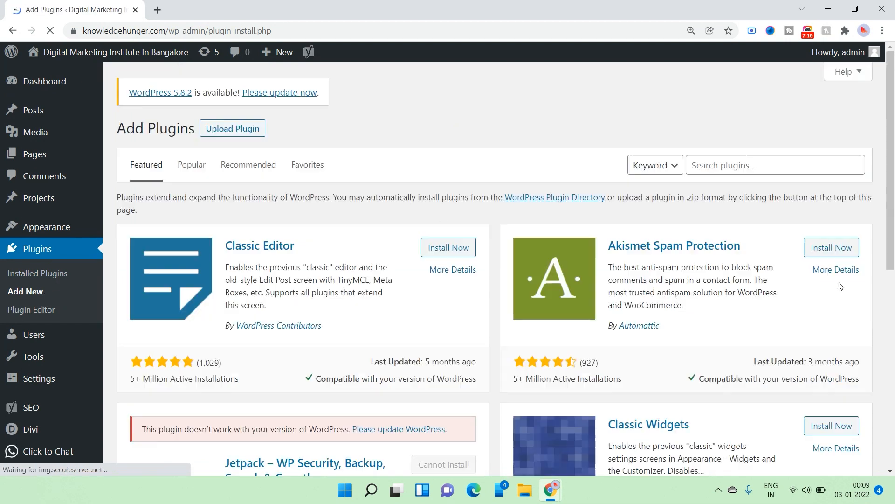
Search the plugin directory for "one", and replace the search term with "yoast"
click(728, 160)
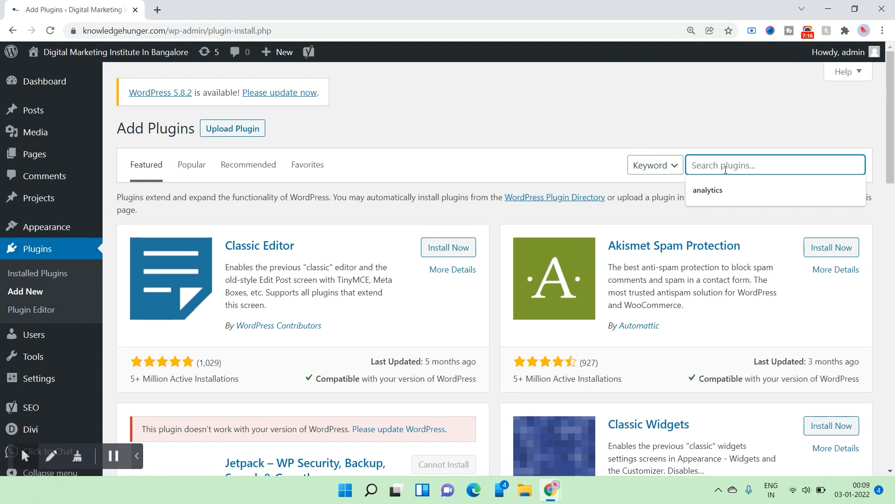
text(s)
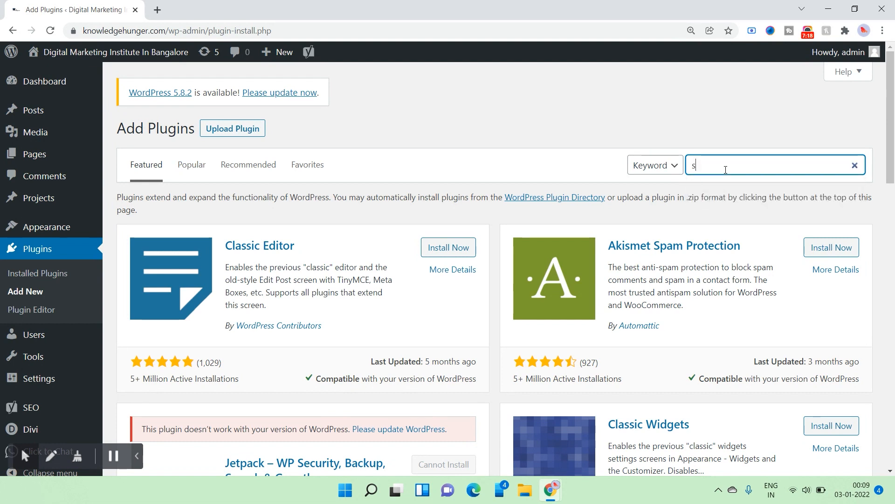
key(BackSpace)
text(one)
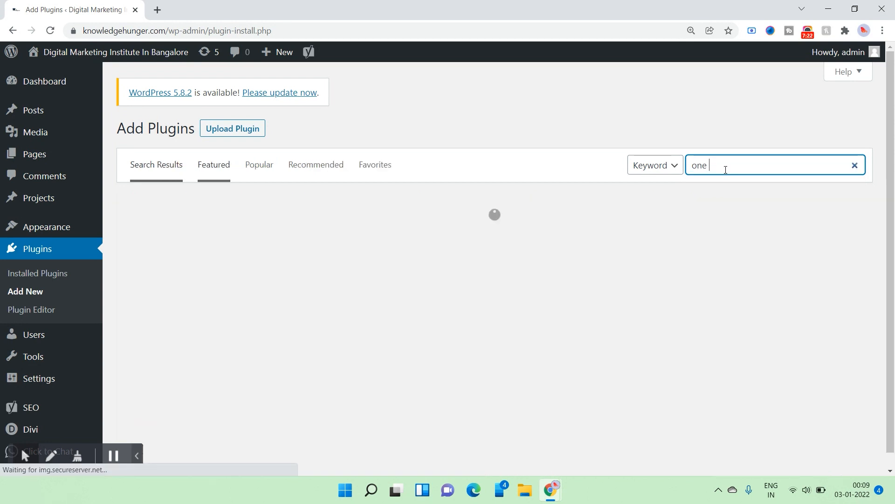
key(BackSpace)
key(BackSpace)
key(BackSpace)
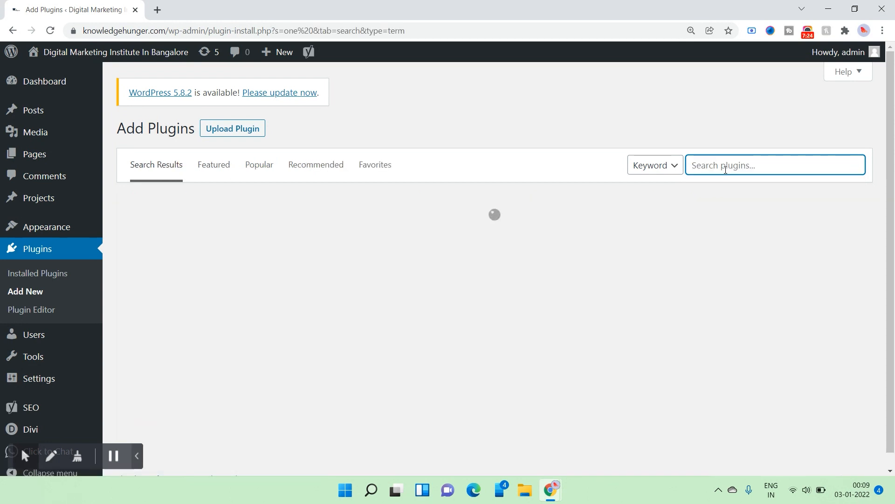
text(yoast)
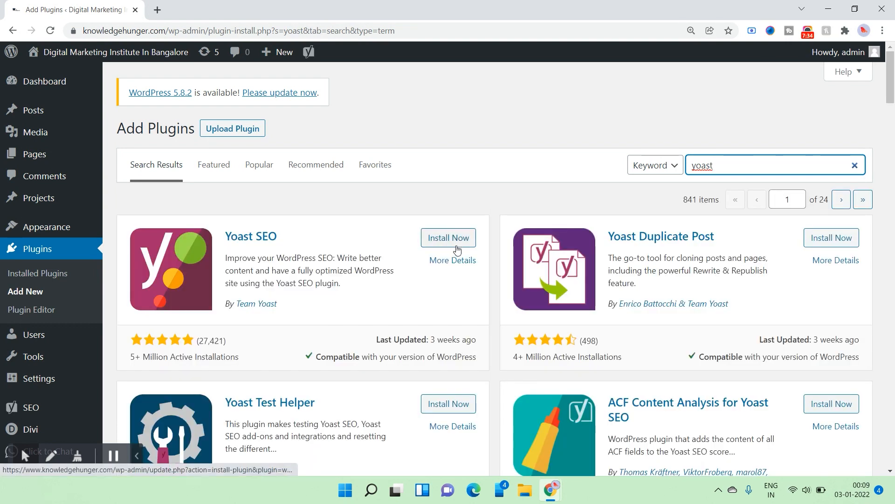
Replace the plugin search term with "seo" and look through the plugins found
click(856, 165)
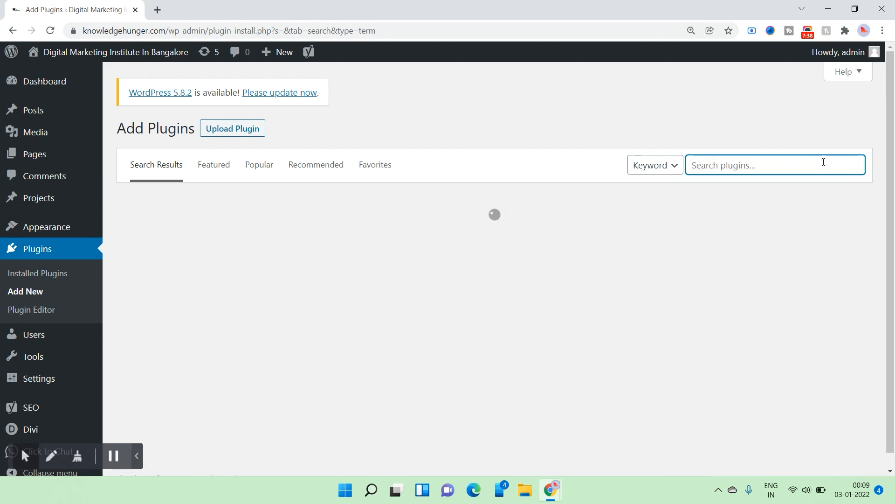
text(seo)
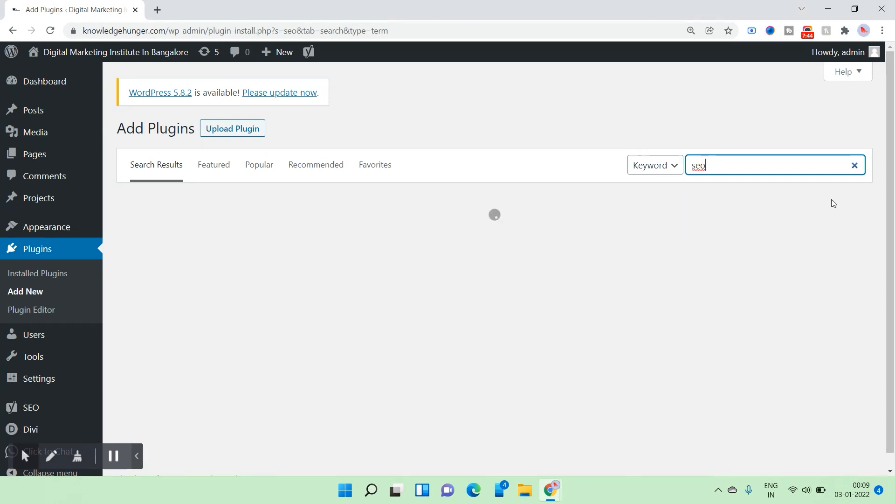
scroll(816, 264, down, 2)
scroll(816, 264, down, 5)
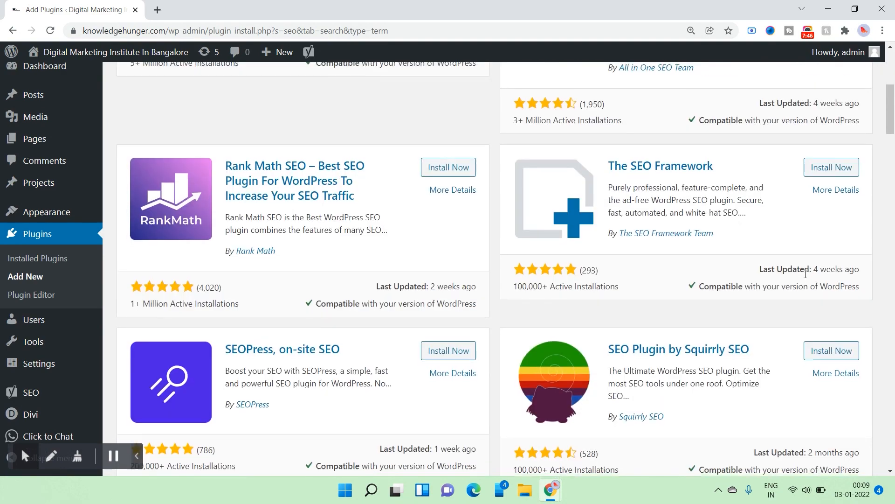
scroll(807, 278, up, 8)
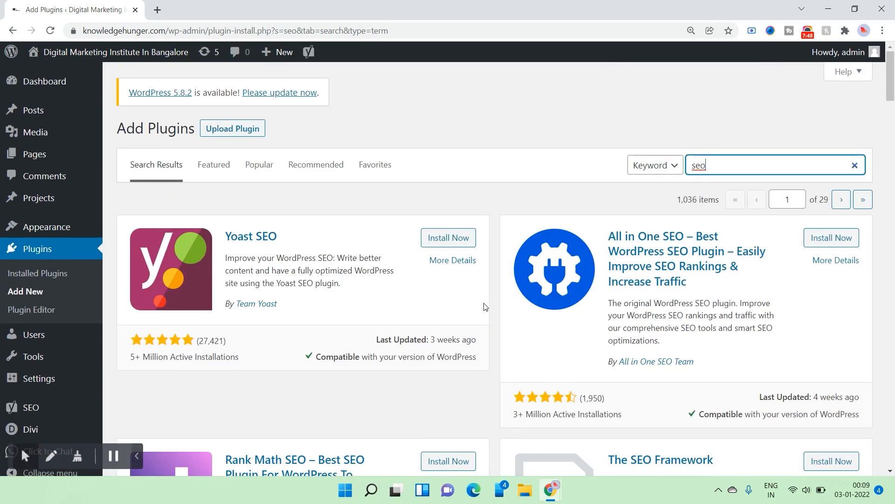
scroll(894, 98, down, 2)
drag(893, 98, 893, 78)
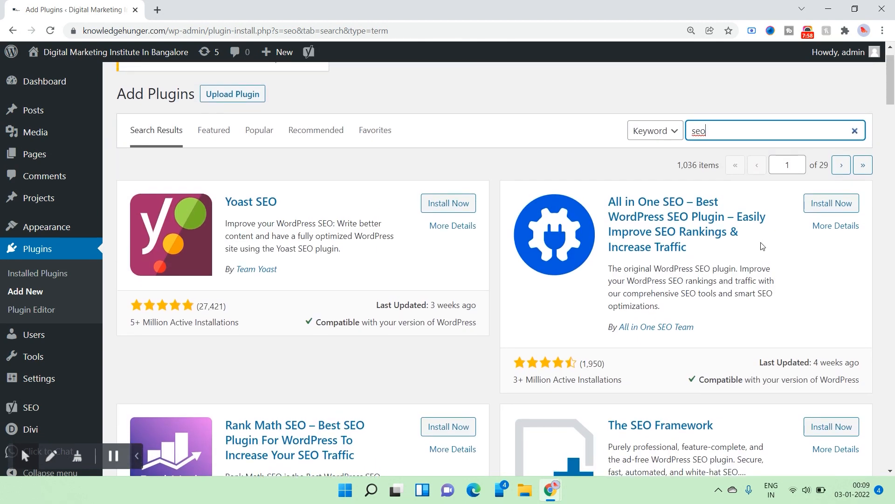
Open the All in One SEO Team website in a new tab, look through its feature list, and close the tab
right_click(653, 327)
click(690, 341)
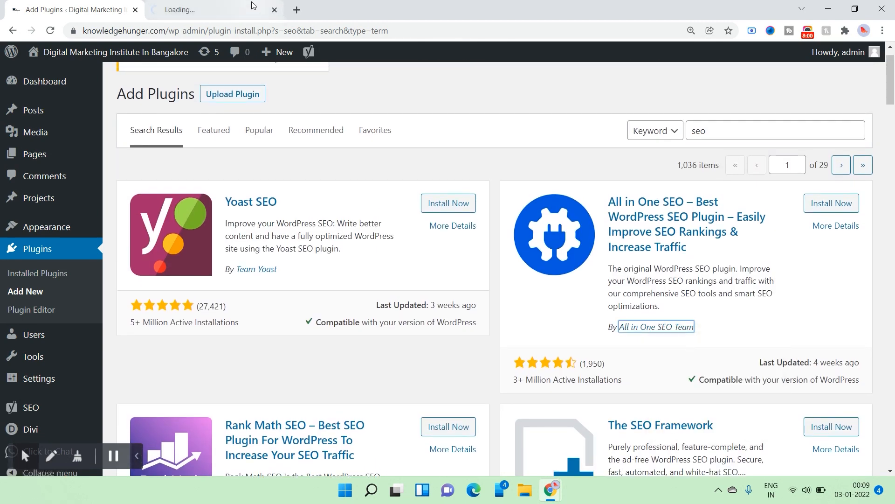
click(240, 3)
scroll(360, 172, down, 12)
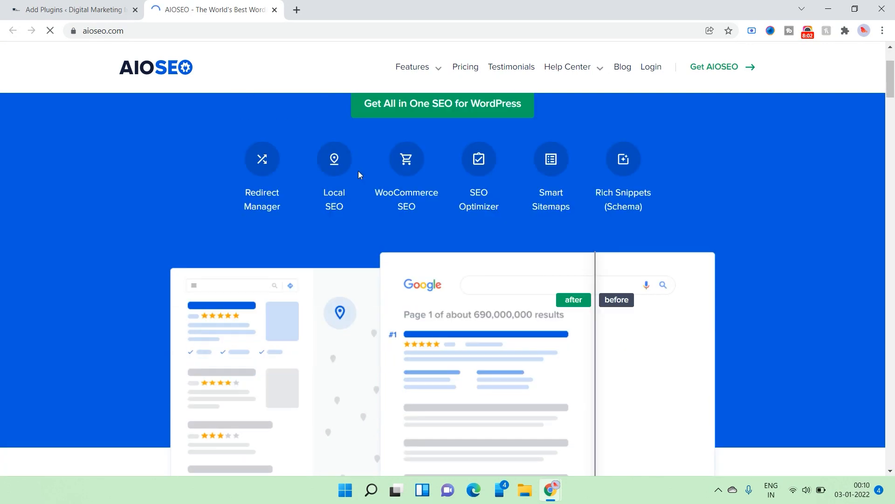
scroll(382, 159, down, 4)
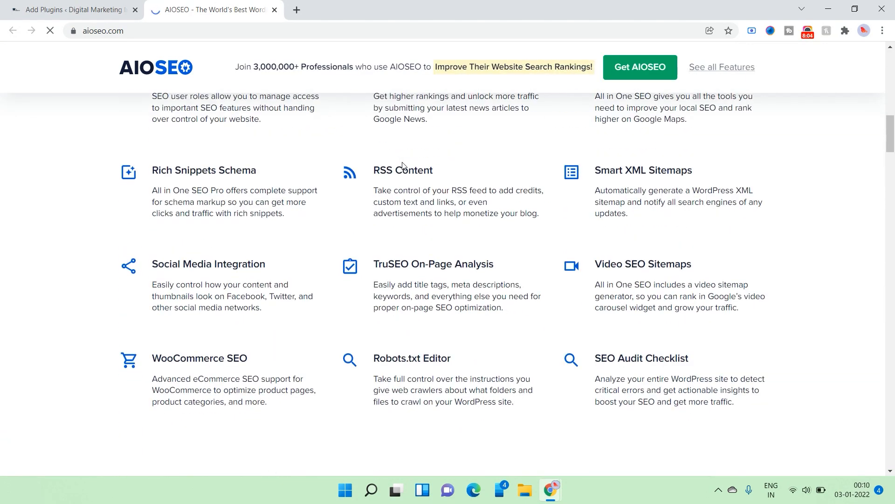
scroll(383, 159, up, 1)
drag(666, 388, 664, 417)
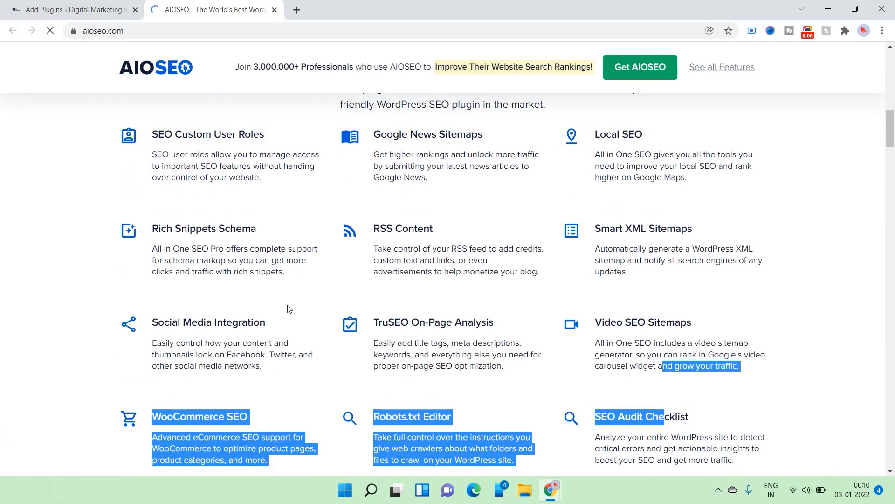
click(273, 11)
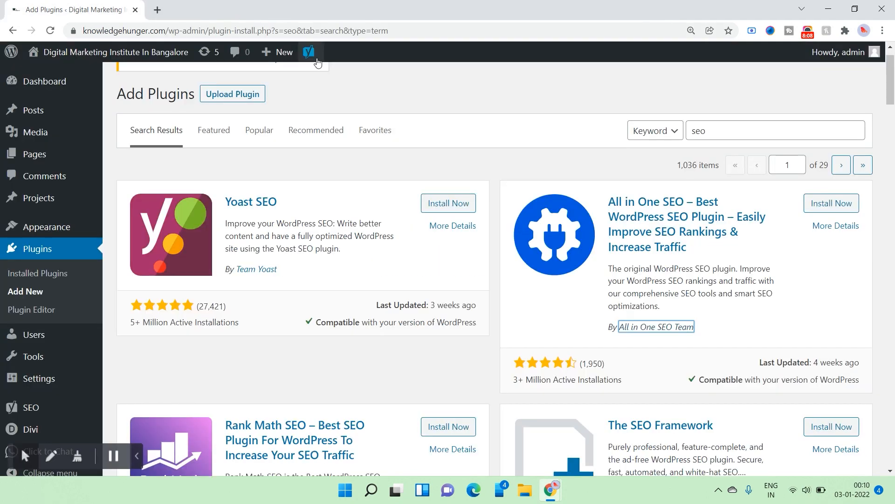
Review the options available for Users and Tools, and open the Available Tools page
scroll(29, 319, down, 3)
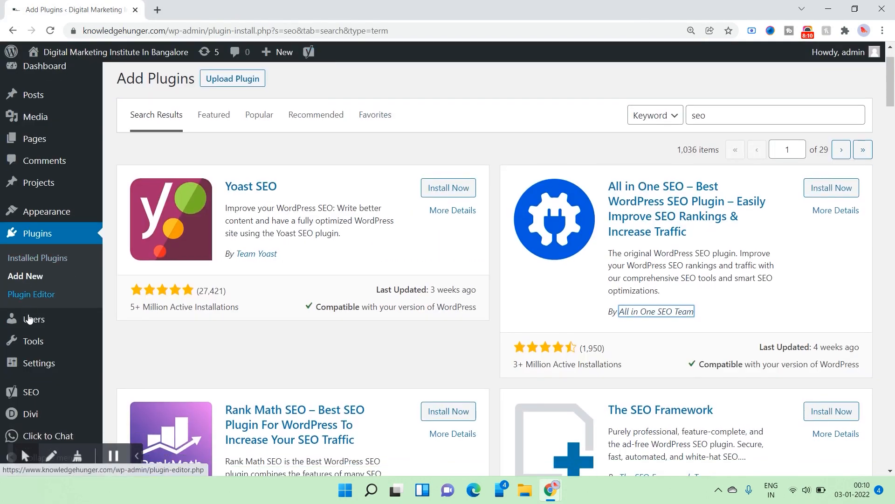
mouse_move(30, 320)
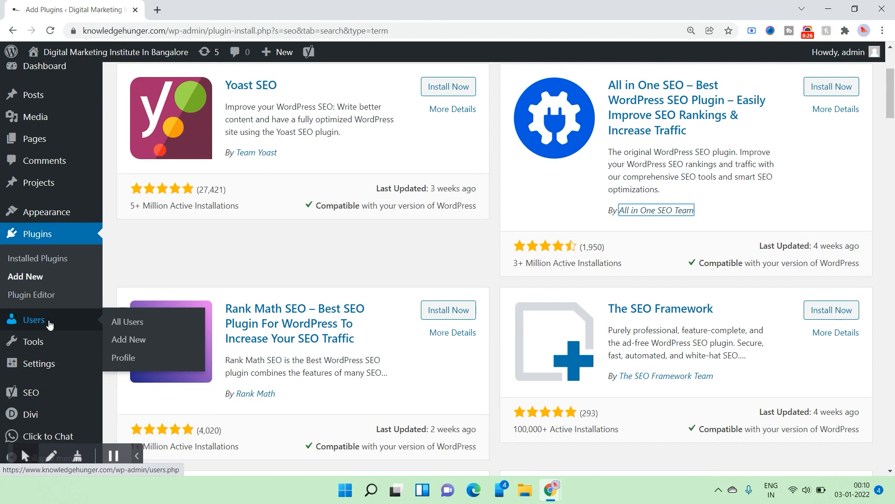
mouse_move(44, 346)
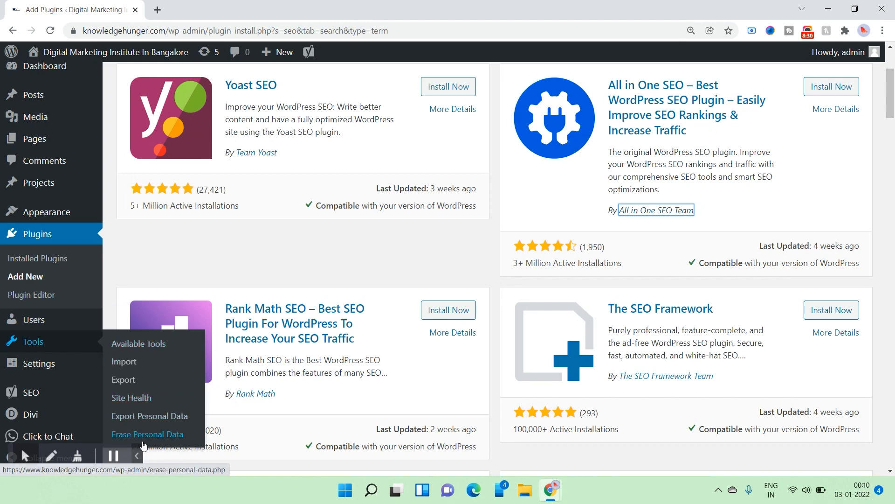
click(125, 345)
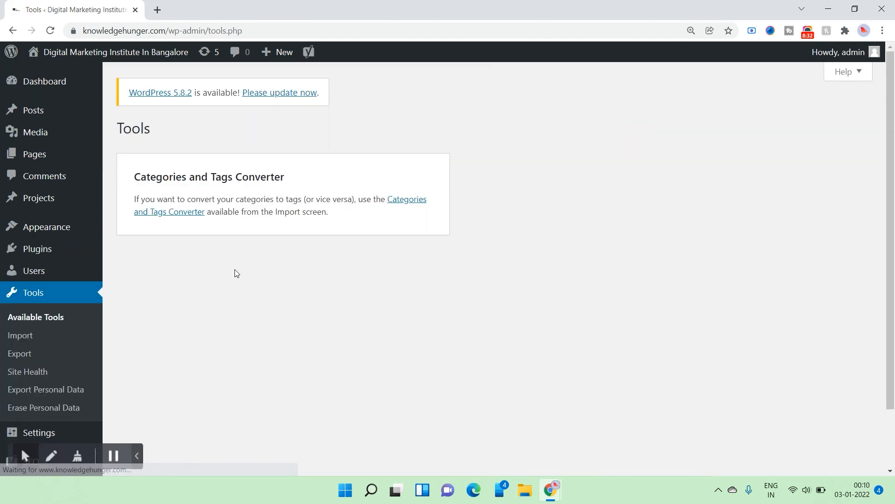
scroll(187, 312, down, 2)
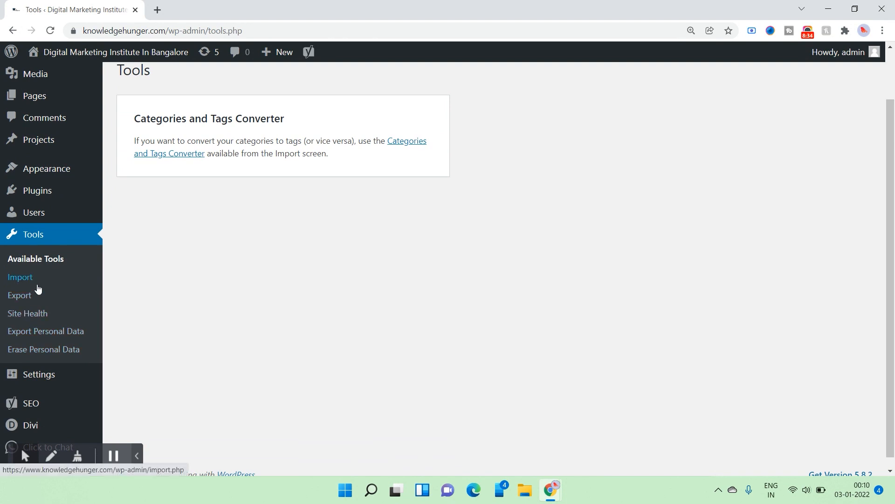
Open the Import tools and examine the list of systems to import content from
click(37, 284)
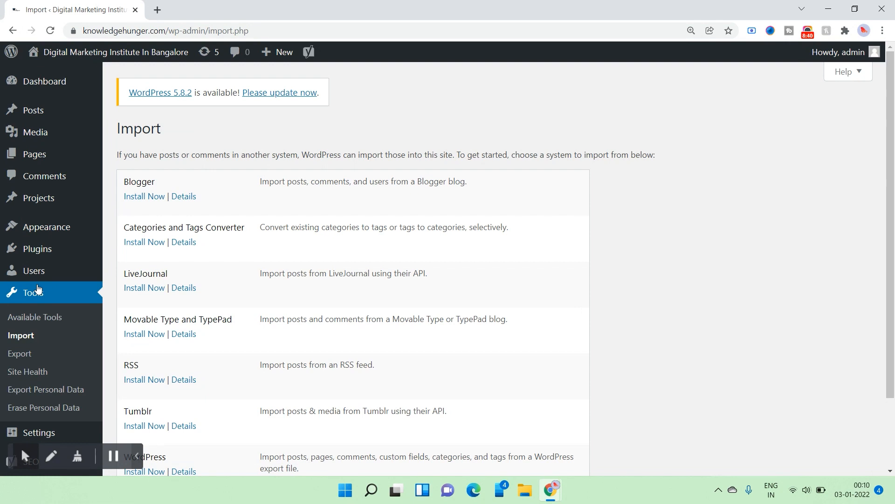
scroll(894, 292, down, 2)
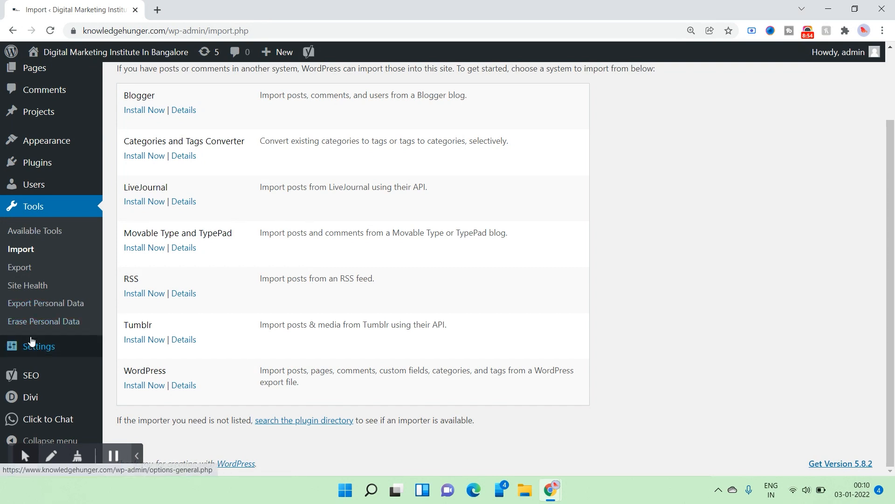
mouse_move(893, 200)
mouse_down()
mouse_move(894, 143)
mouse_move(894, 197)
mouse_up()
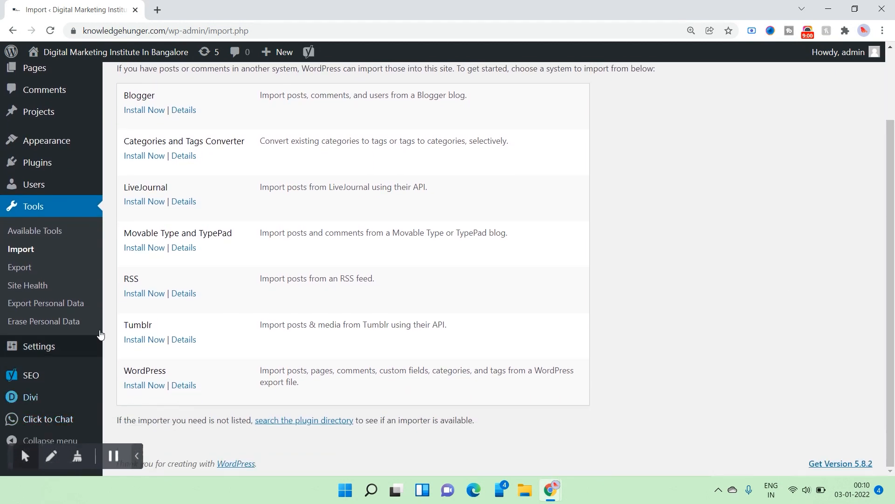
Open the General settings and review the site title, addresses, membership, language, timezone, and date and time format options
mouse_move(46, 357)
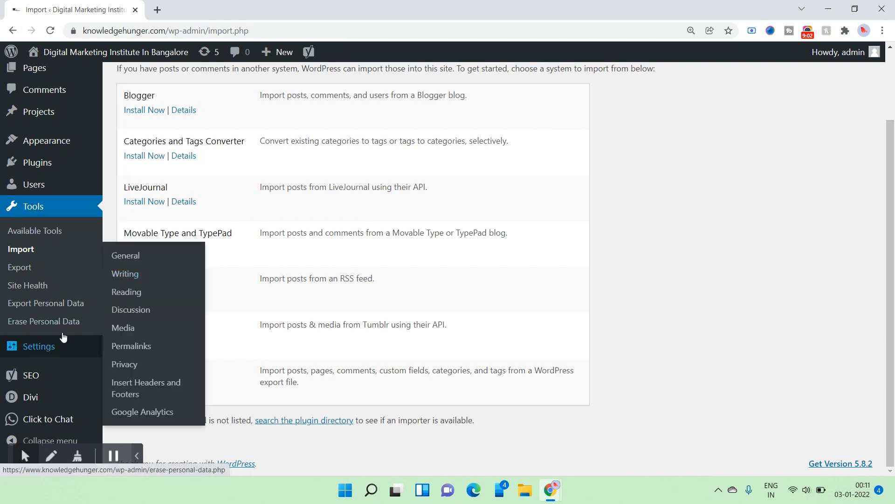
click(39, 347)
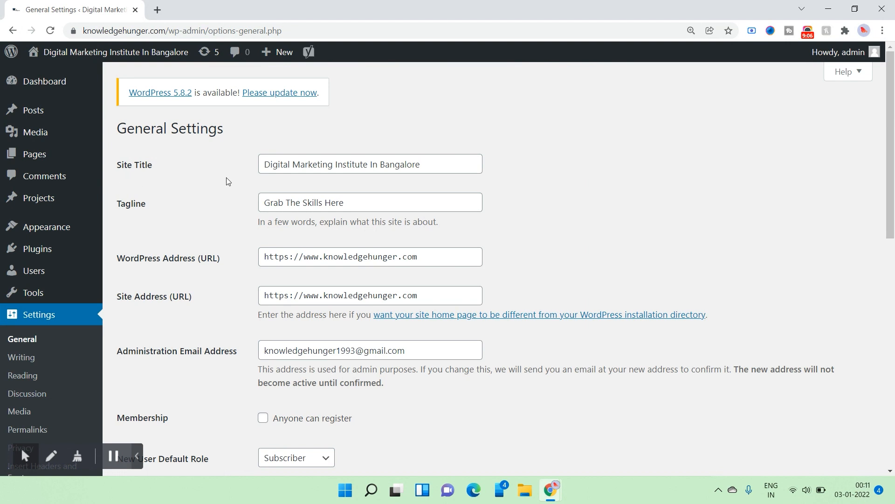
scroll(601, 183, down, 1)
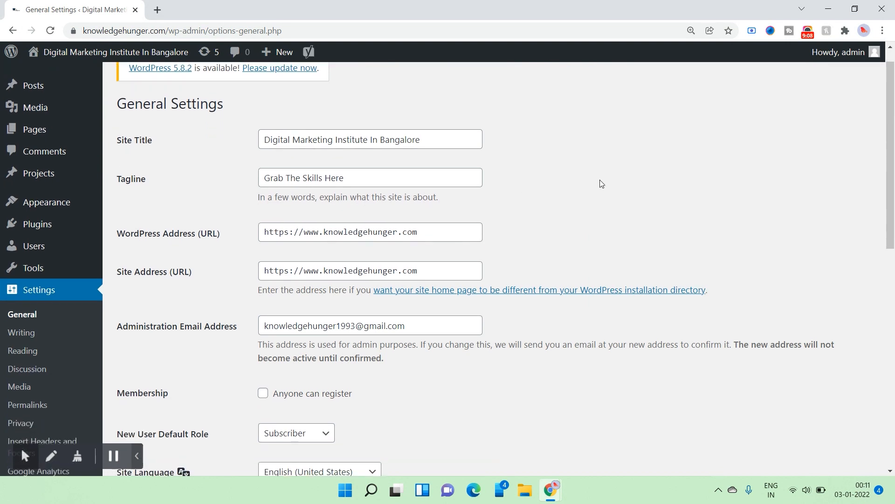
scroll(601, 184, down, 2)
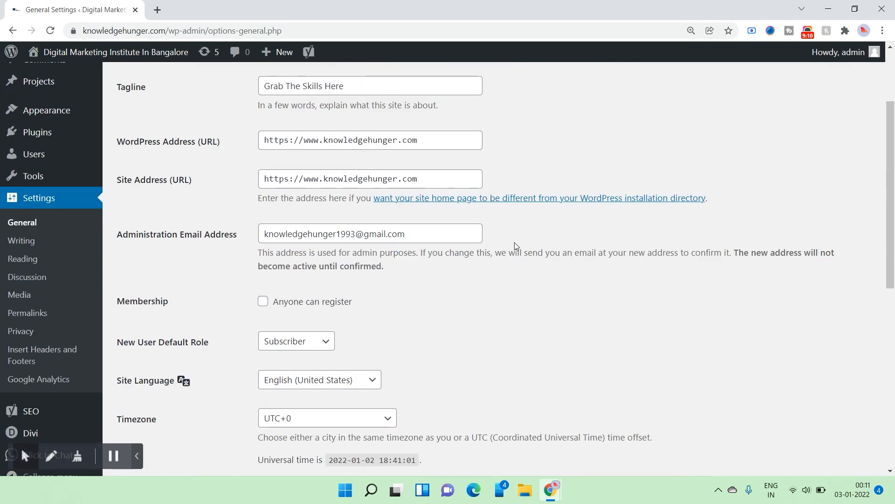
scroll(515, 245, down, 4)
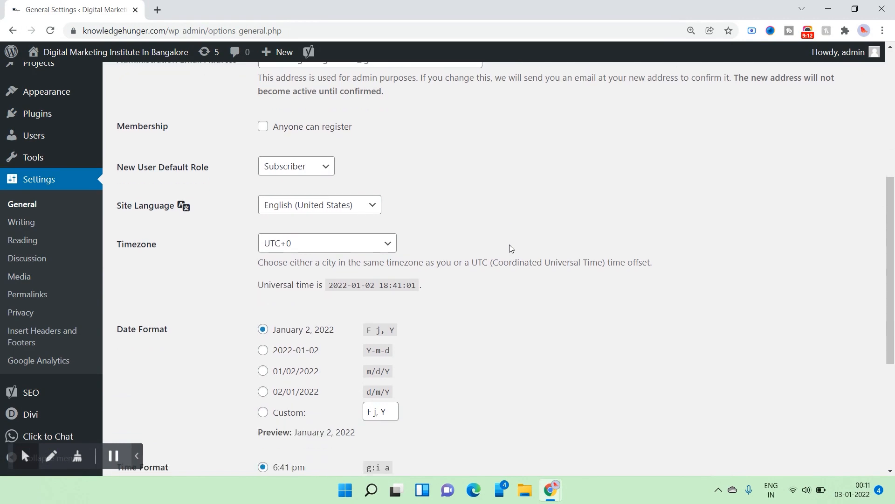
scroll(511, 248, down, 4)
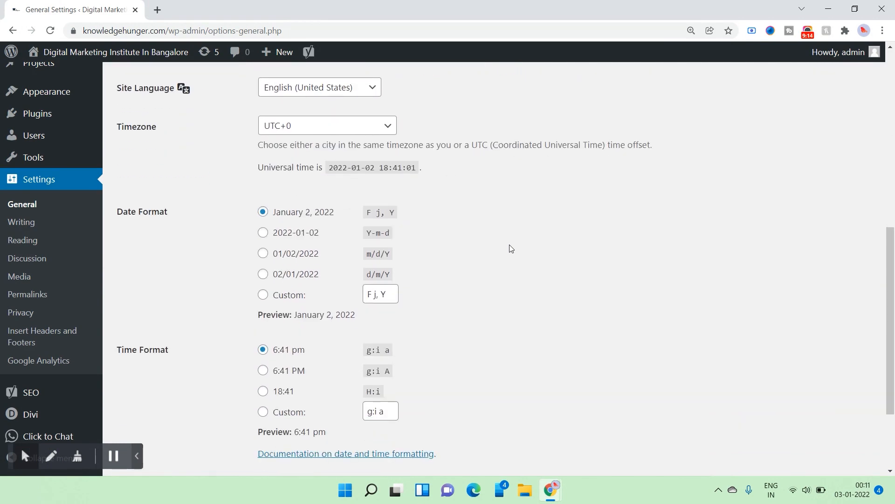
scroll(467, 246, down, 2)
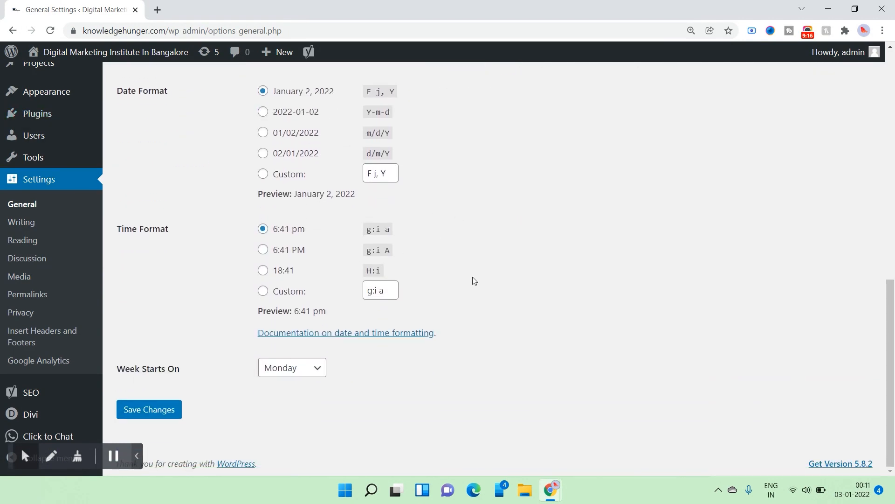
Open the Writing settings and review the default post, post via email and update services options
click(31, 227)
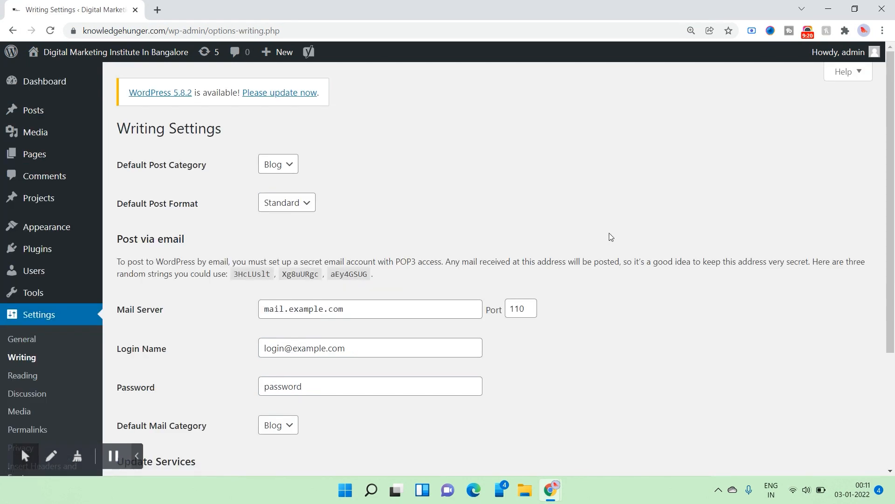
scroll(607, 237, down, 3)
scroll(607, 236, up, 3)
Open the Reading settings, view the pages available as the static homepage, and review the feed and search engine visibility options
click(29, 376)
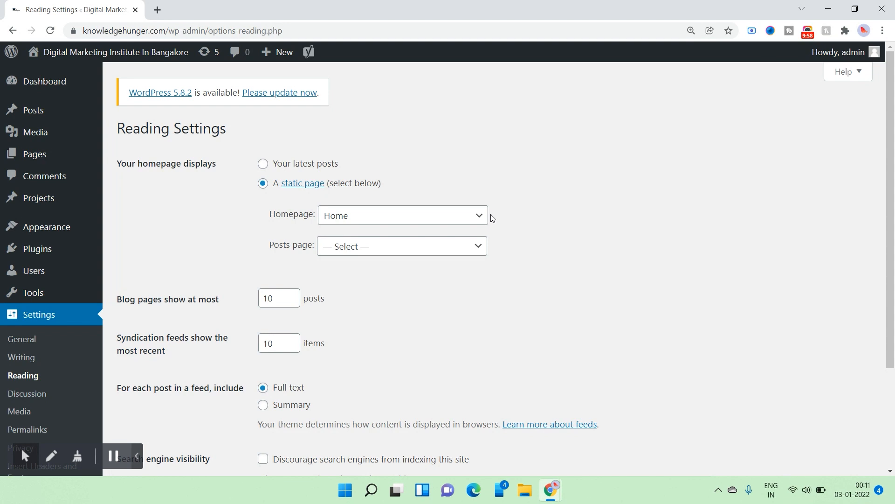
click(469, 217)
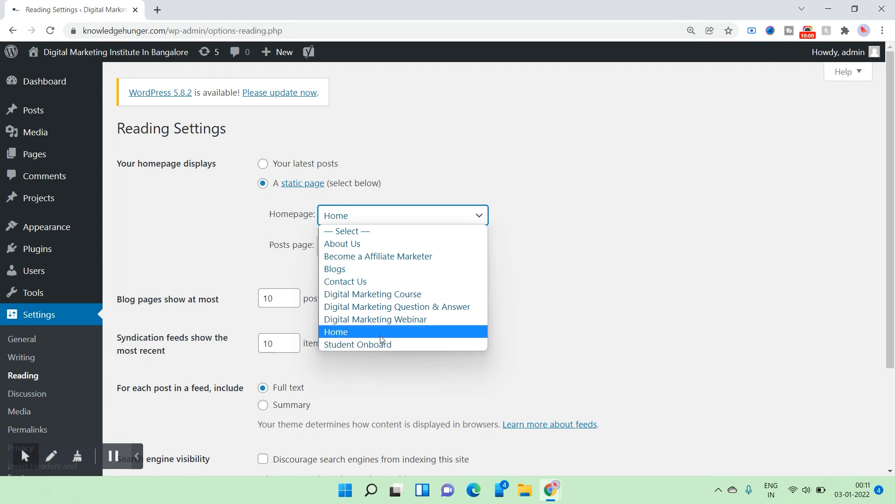
click(710, 279)
scroll(567, 310, down, 2)
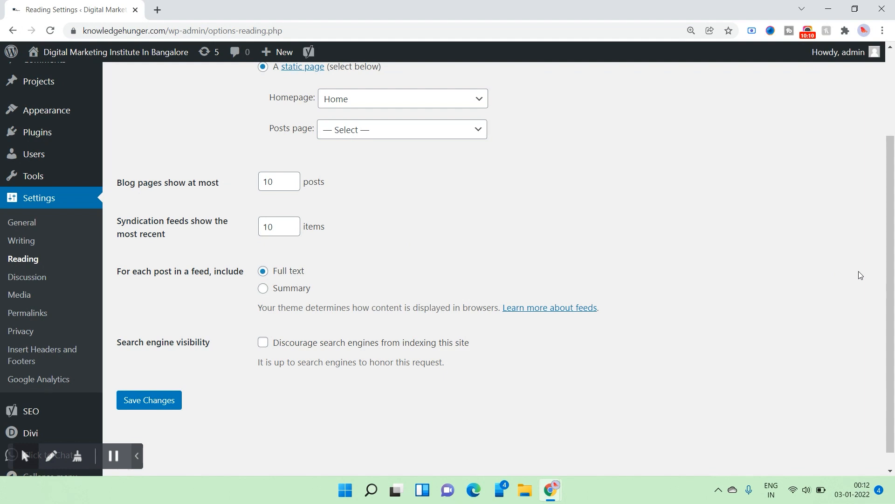
Open the Discussion settings and look through the comment, moderation and disallowed comment key options
click(24, 283)
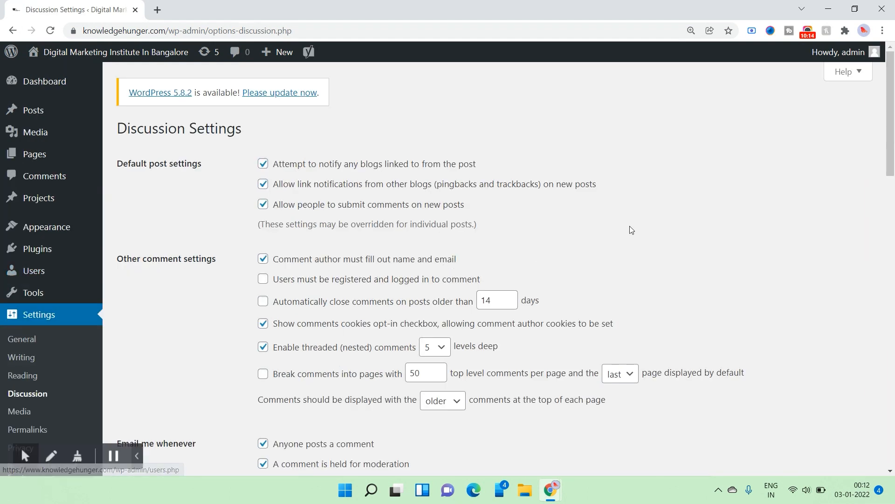
scroll(627, 231, down, 3)
scroll(620, 238, down, 8)
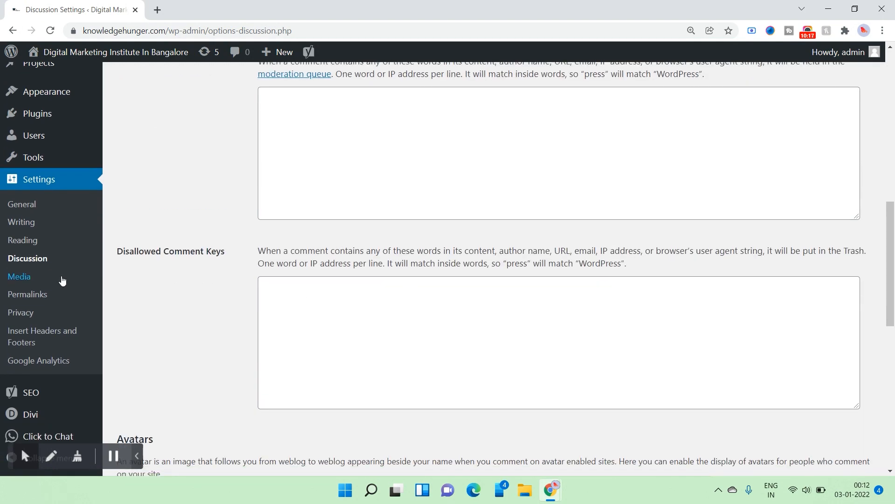
Review the image size and upload options in the Media settings, and open the Permalink settings to examine the common URL structures
click(62, 280)
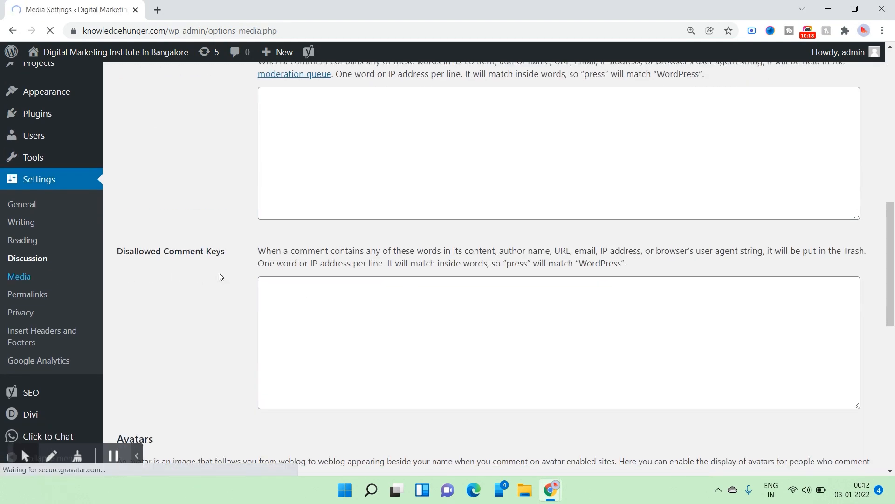
scroll(586, 271, down, 5)
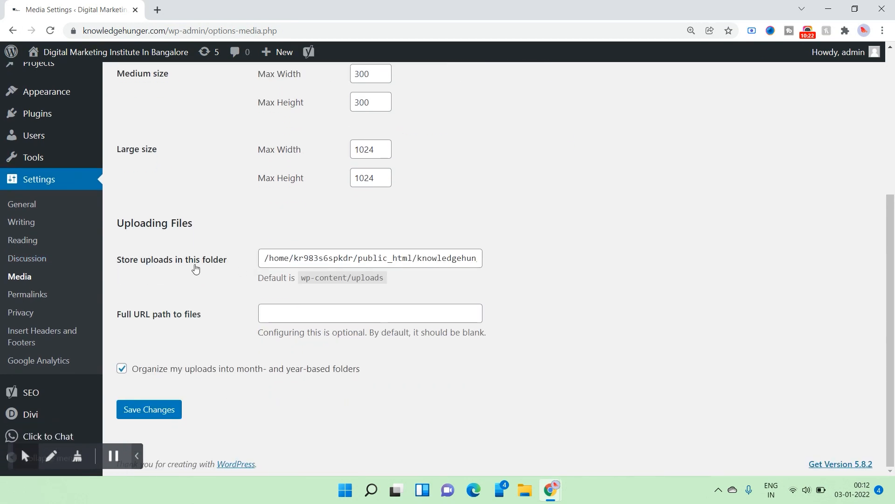
click(29, 296)
scroll(556, 264, down, 2)
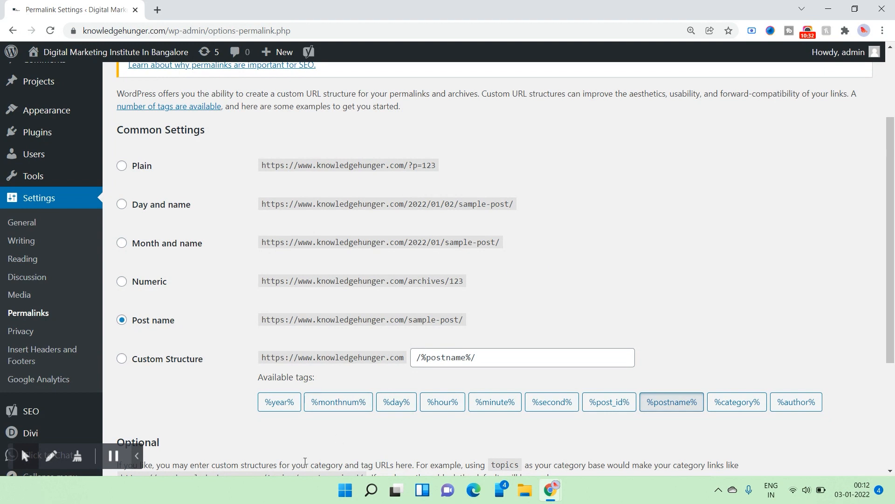
click(158, 6)
text(kn)
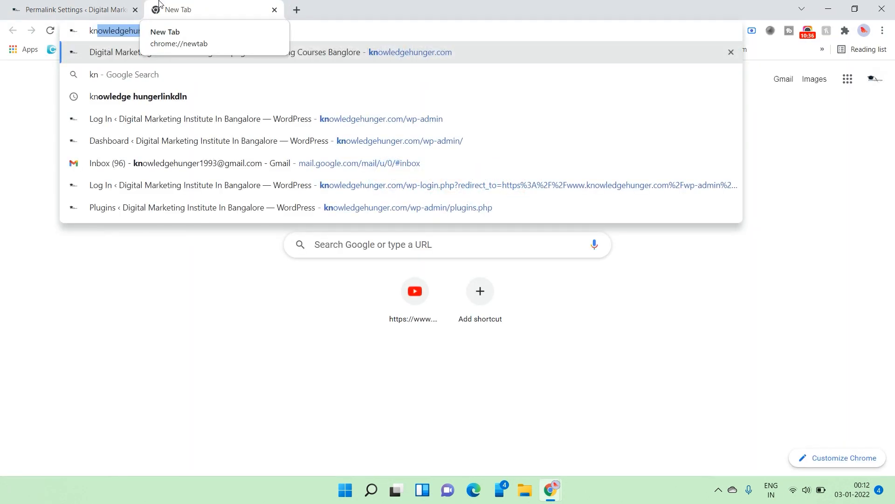
key(Return)
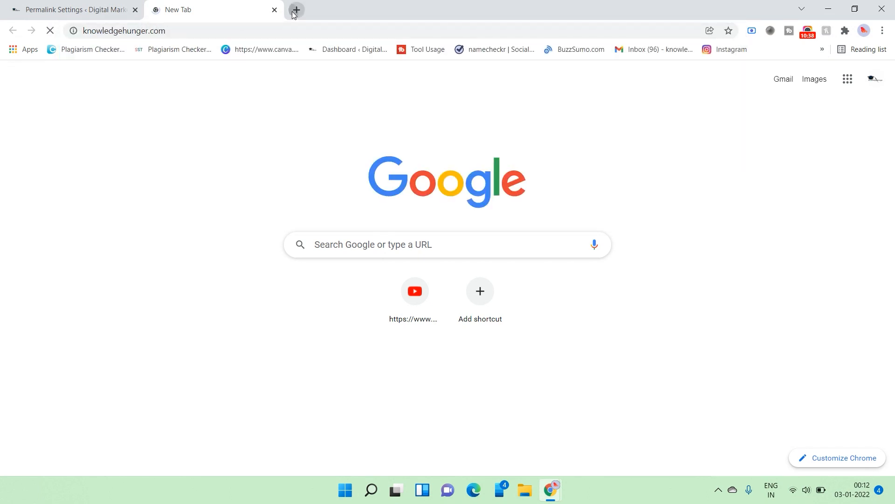
Search Google for "ubersuggest" in a new tab and open Ubersuggest's Free Keyword Tool page on neilpatel.com
click(297, 10)
text(ub)
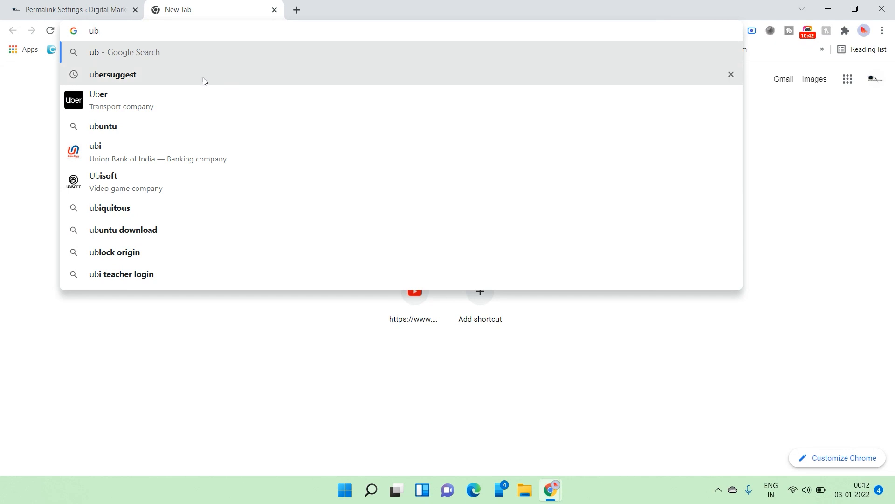
click(203, 76)
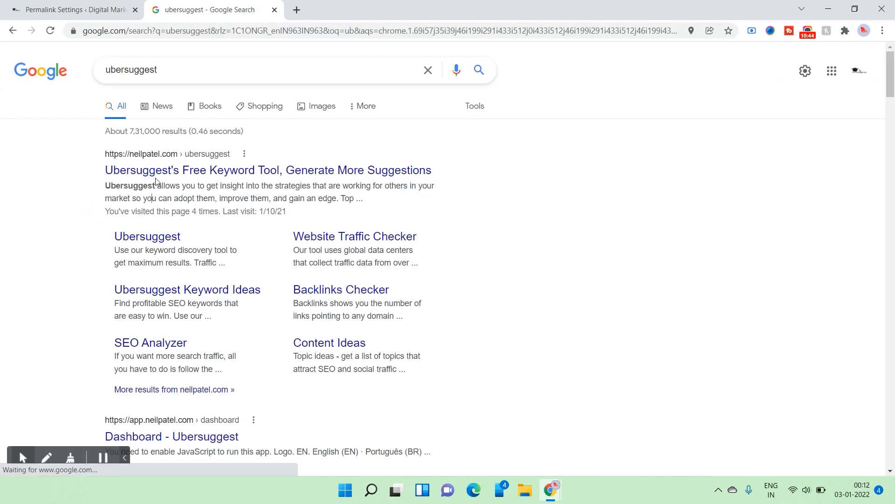
click(154, 173)
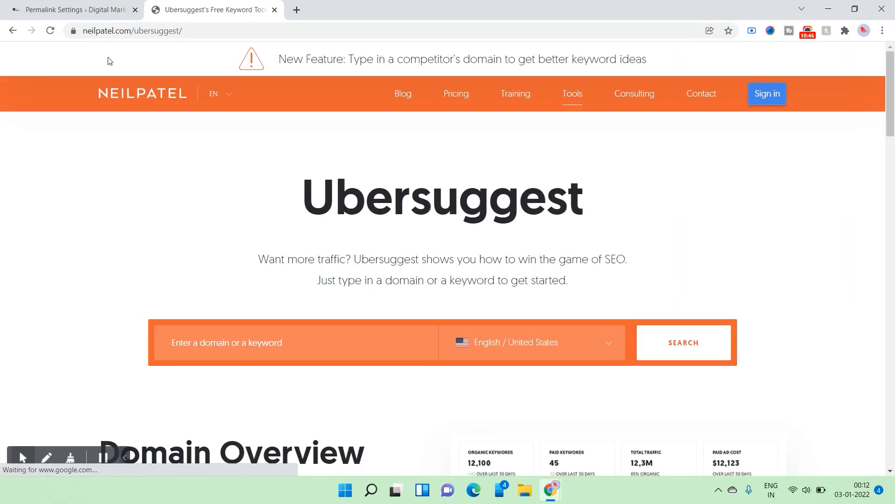
Open the Neil Patel site's Pricing page in a separate tab and its Consulting page in the Ubersuggest tab
click(457, 96)
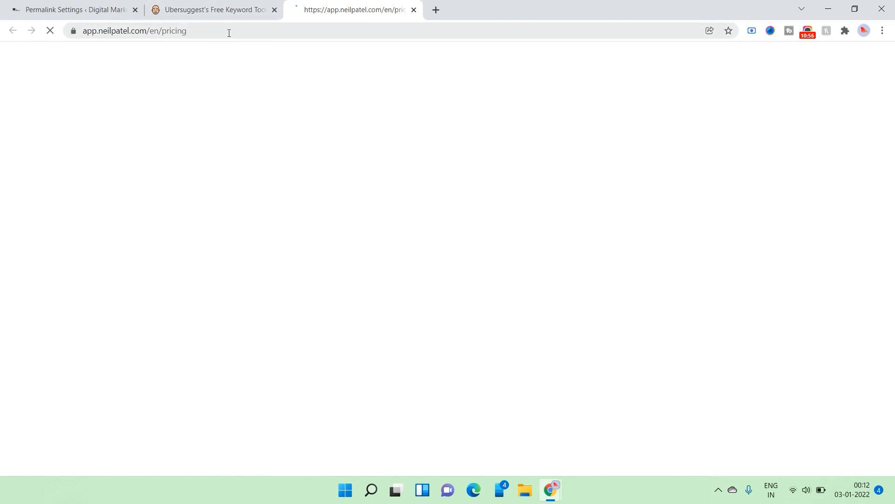
click(216, 2)
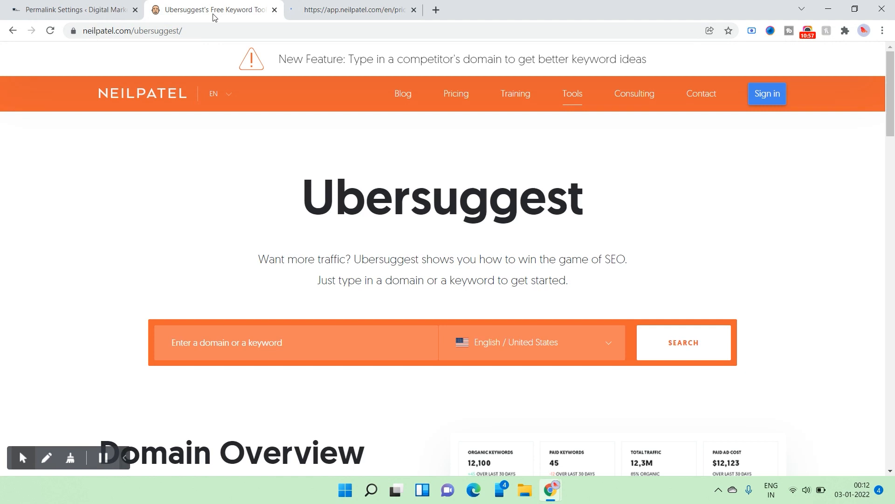
click(622, 95)
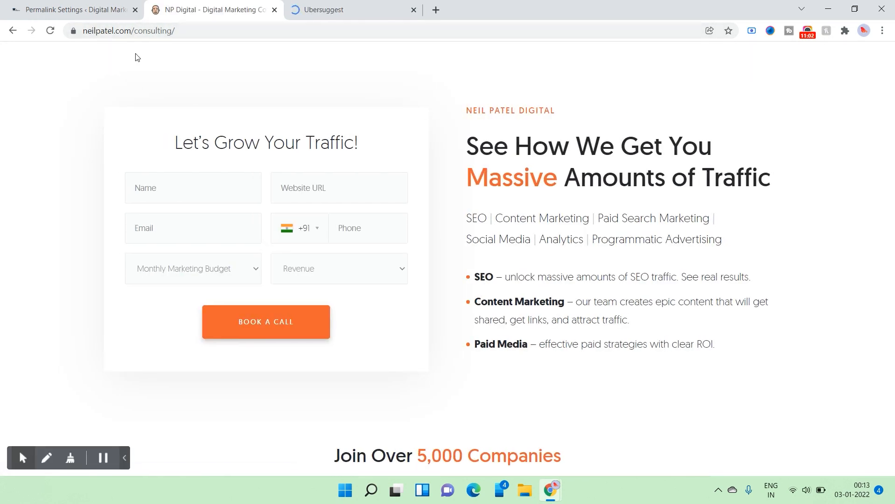
Compare the permalink structures in the WordPress Permalink settings with the web address of the Ubersuggest pricing page
click(94, 10)
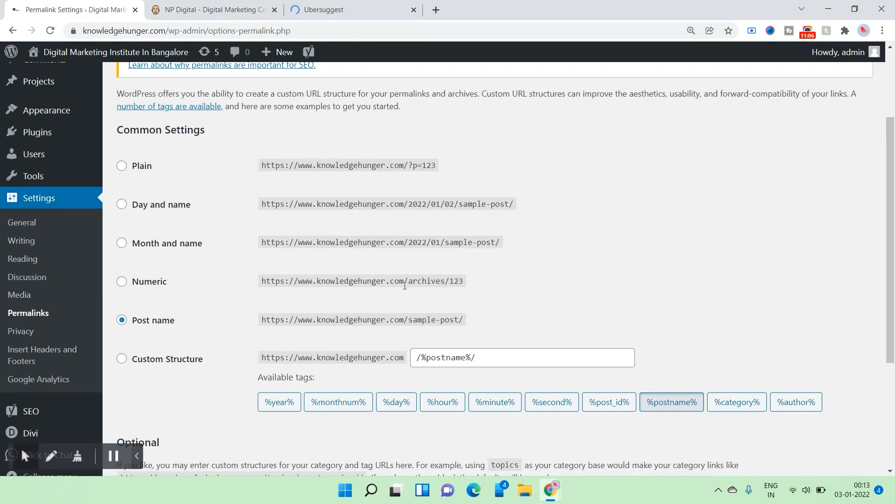
click(385, 6)
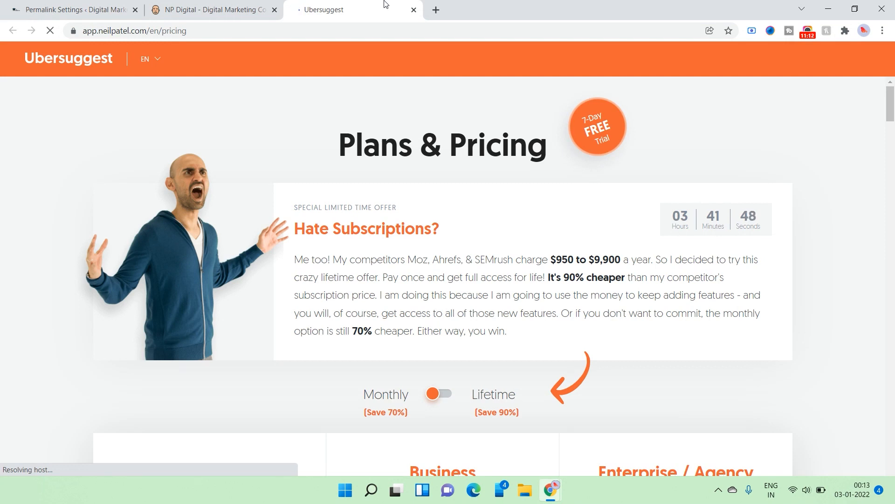
click(132, 3)
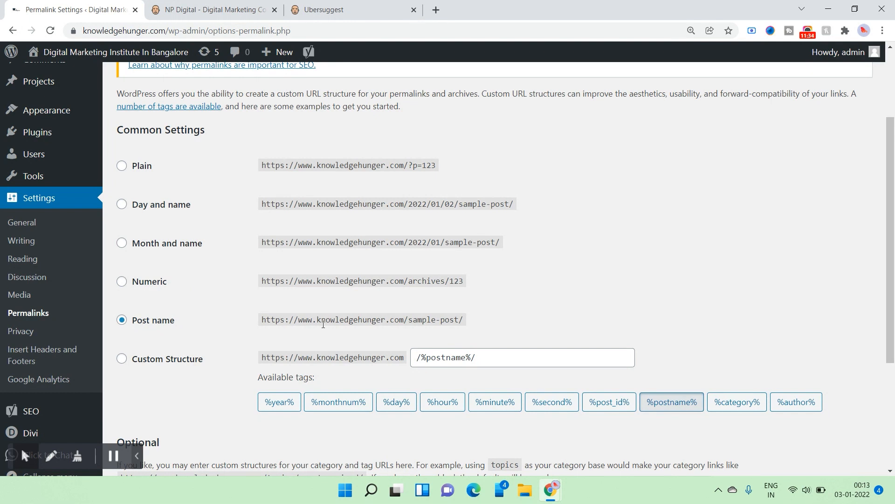
click(301, 5)
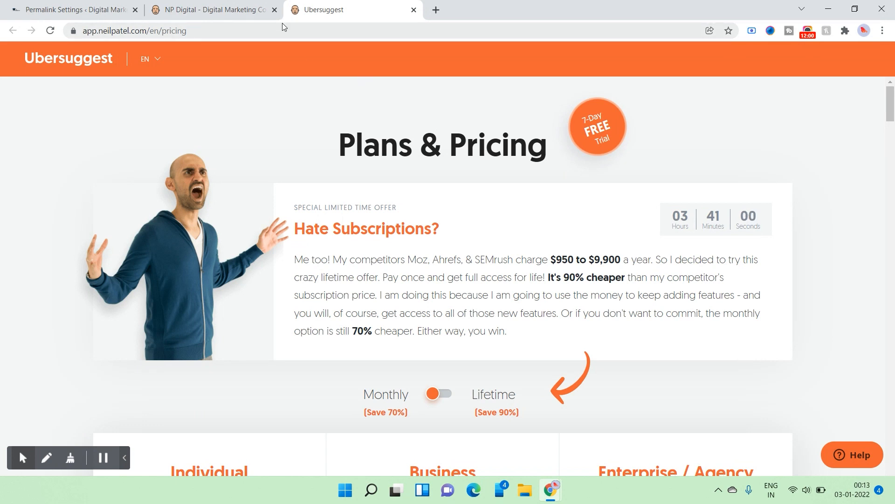
click(47, 3)
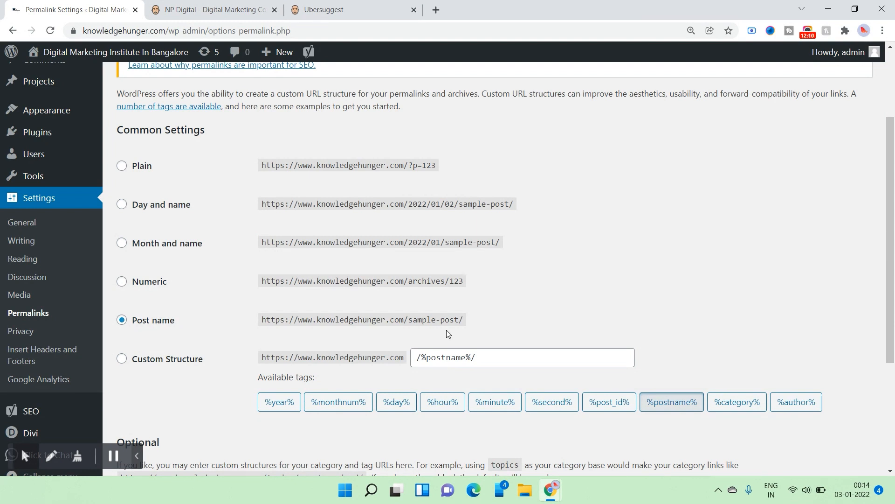
Review the Privacy settings, and open the Insert Headers and Footers settings to examine the scripts in the header
click(21, 331)
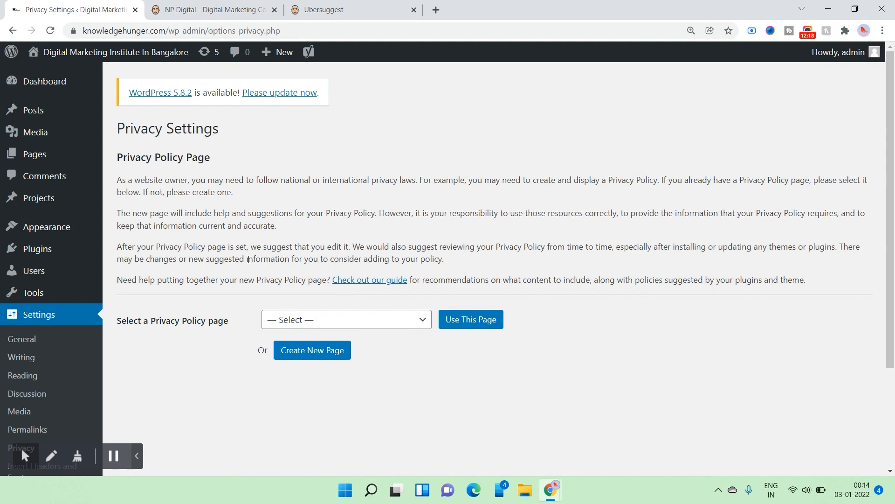
scroll(28, 341, down, 3)
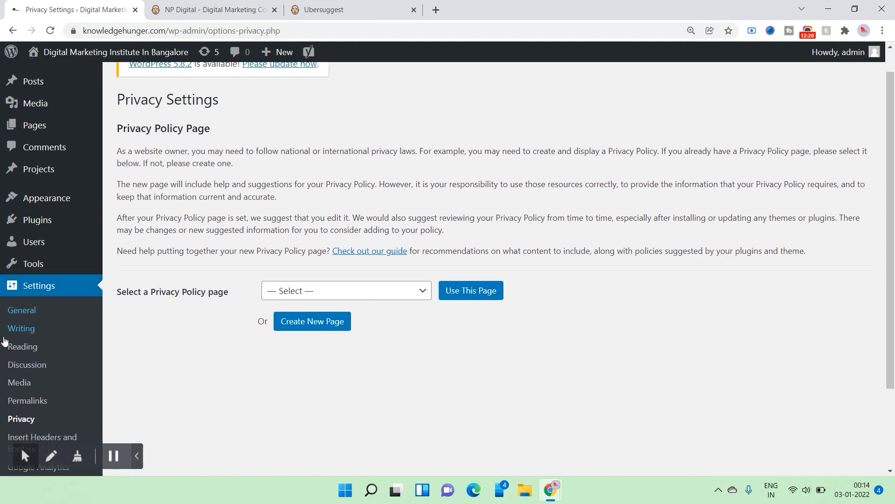
click(25, 332)
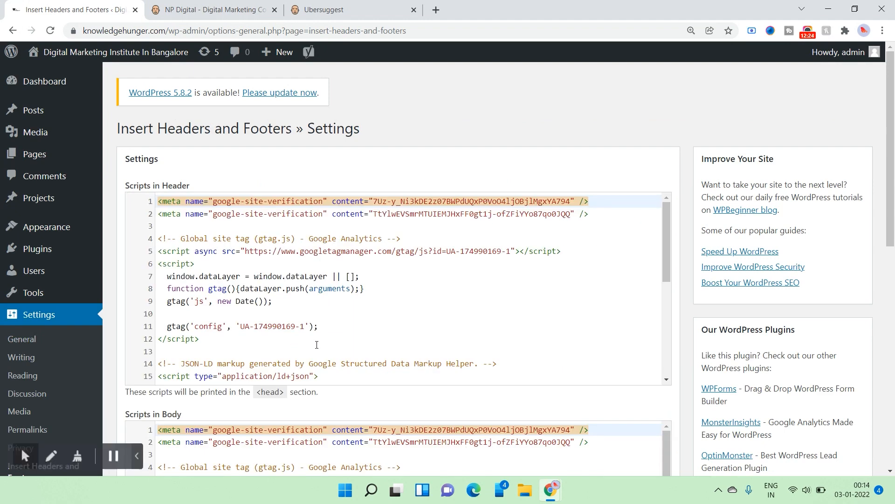
scroll(343, 315, down, 3)
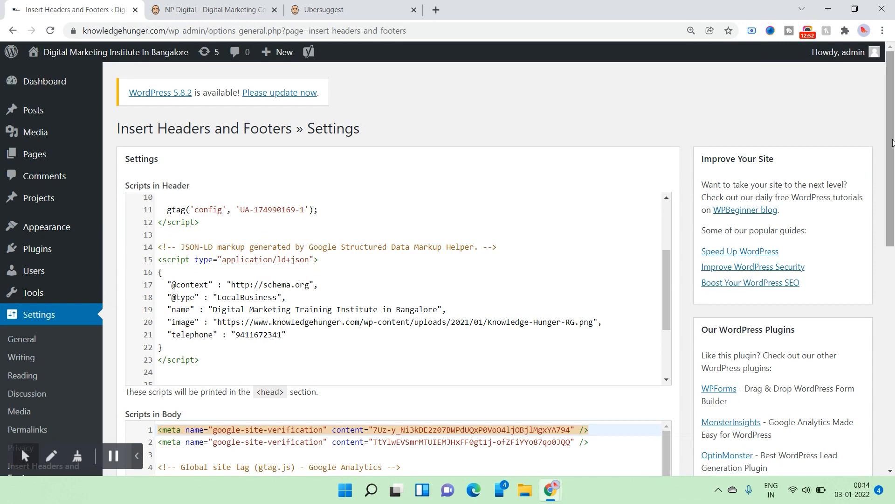
Open the Widgets page of the Appearance options
mouse_move(62, 228)
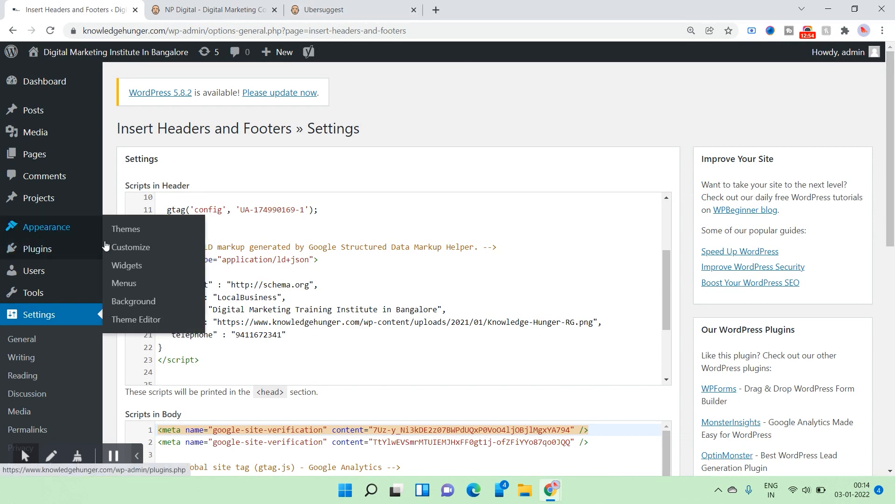
click(171, 265)
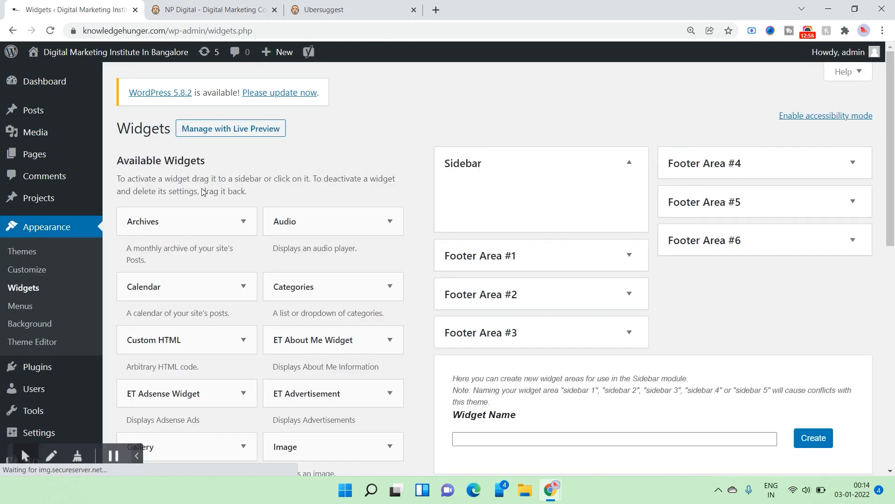
Open the theme Customize screen, return to the Widgets page and look through the available widgets
click(29, 269)
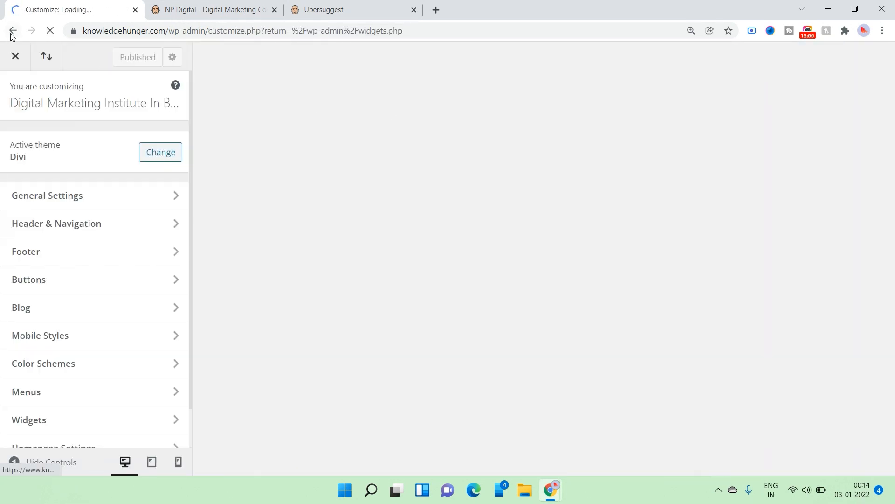
click(12, 31)
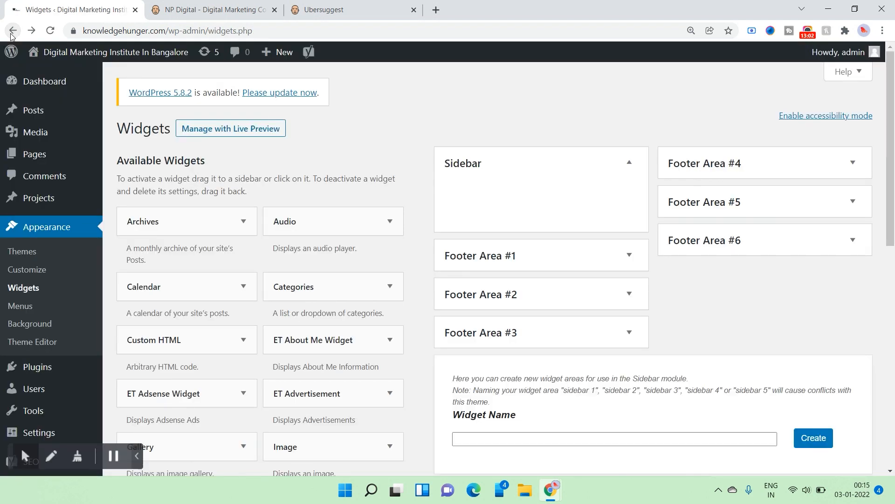
scroll(47, 285, down, 8)
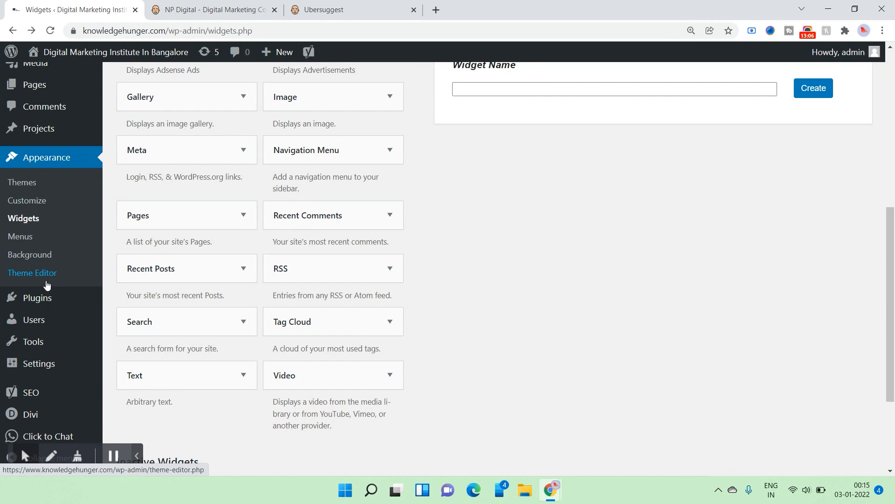
Open the Google Analytics page of the Settings and review its tracking and Tag Manager options
click(39, 363)
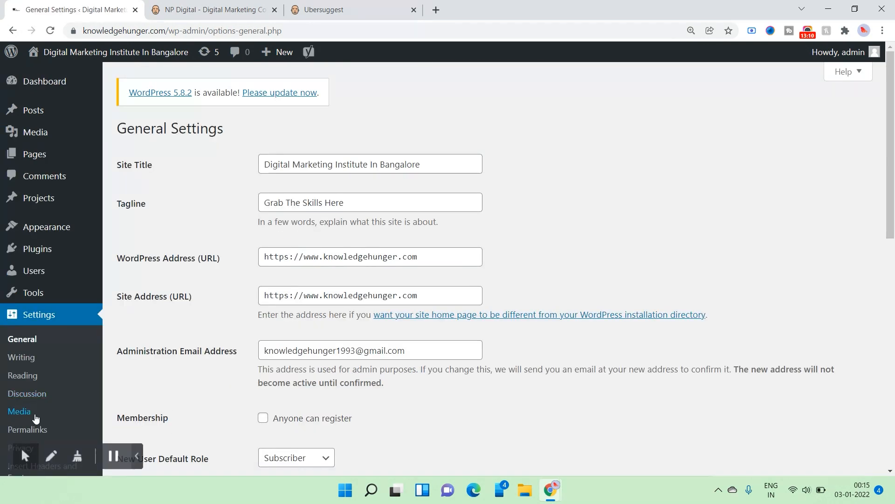
scroll(35, 418, down, 5)
click(37, 359)
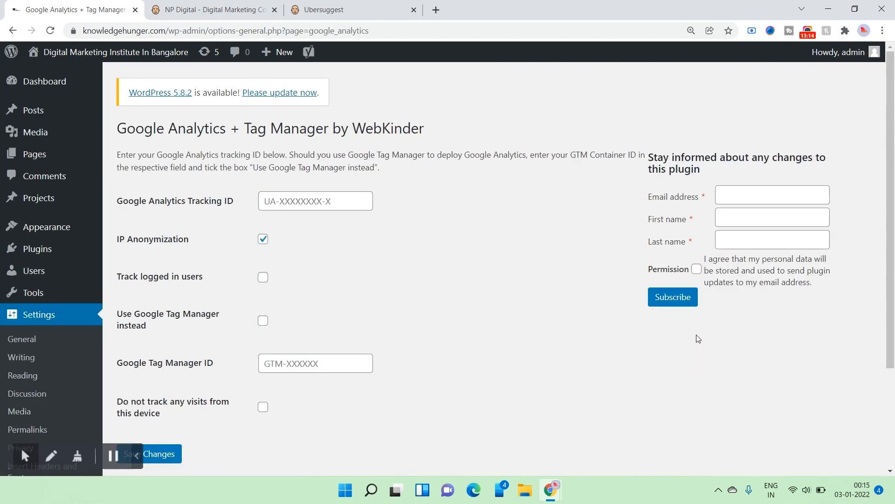
scroll(695, 336, down, 3)
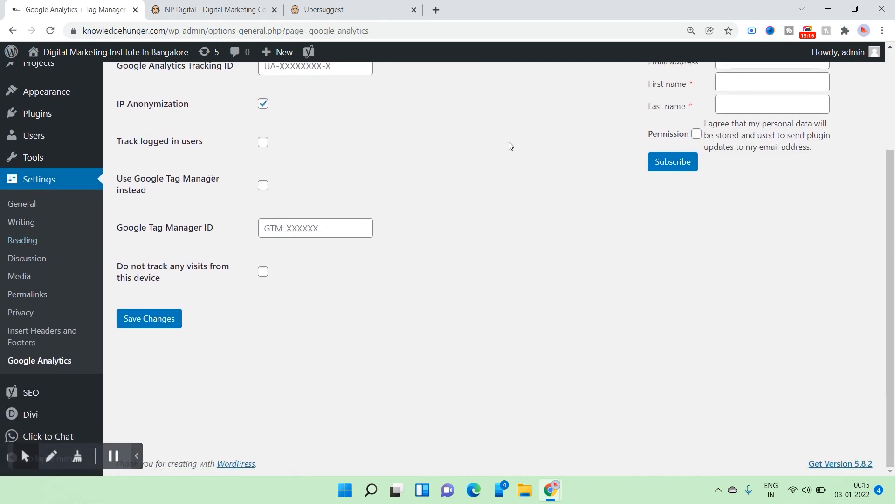
scroll(506, 147, up, 1)
scroll(503, 152, up, 3)
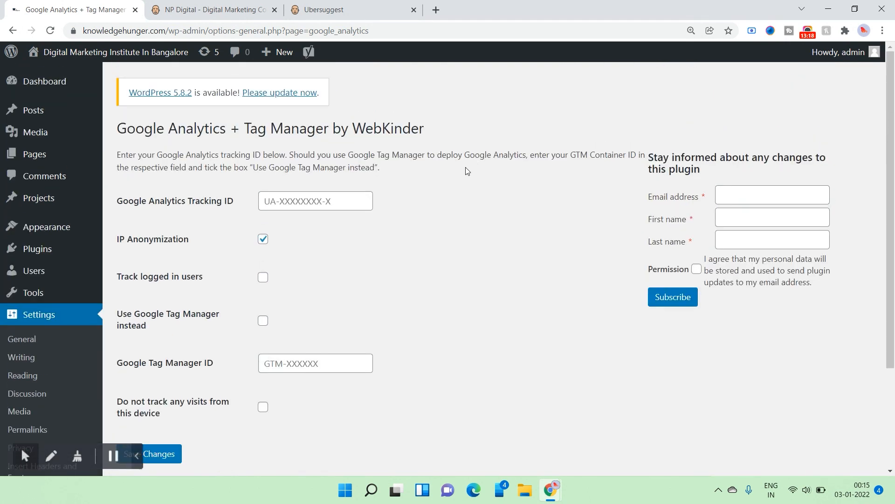
Create a new page with the title "YouTube Tutorial", correcting the misspelled first word
mouse_move(29, 113)
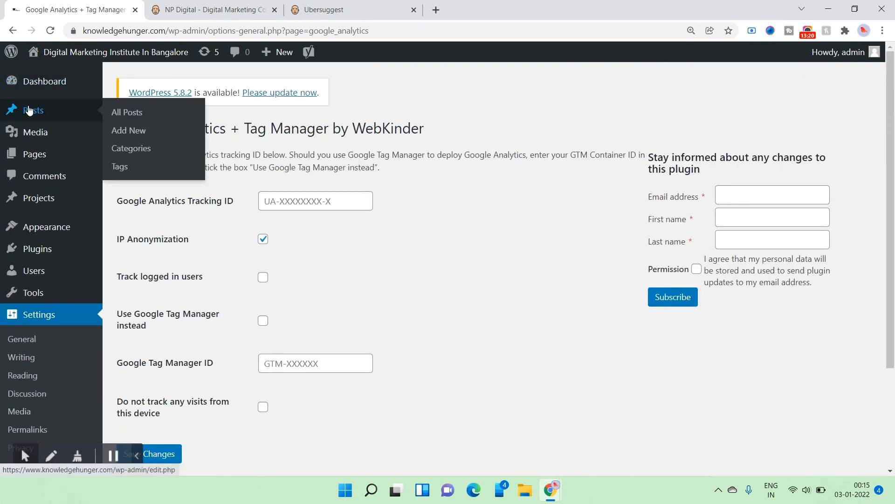
mouse_move(71, 140)
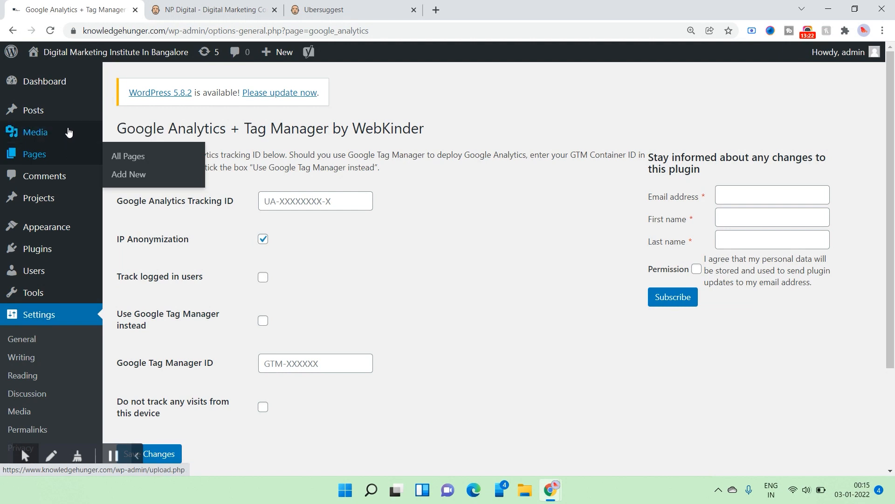
mouse_move(93, 122)
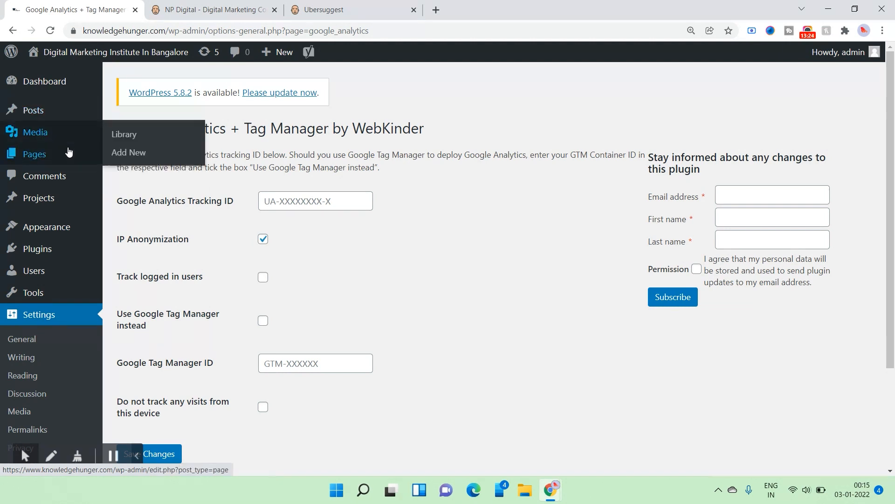
click(125, 175)
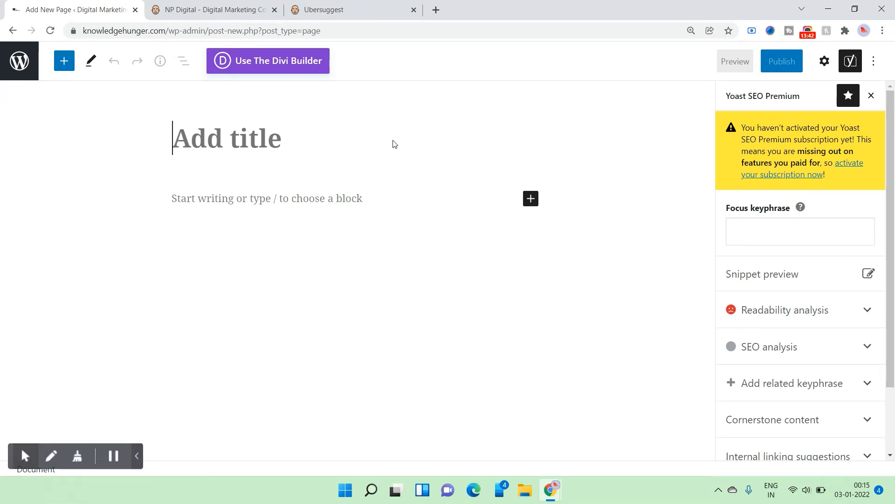
text(Youtibe )
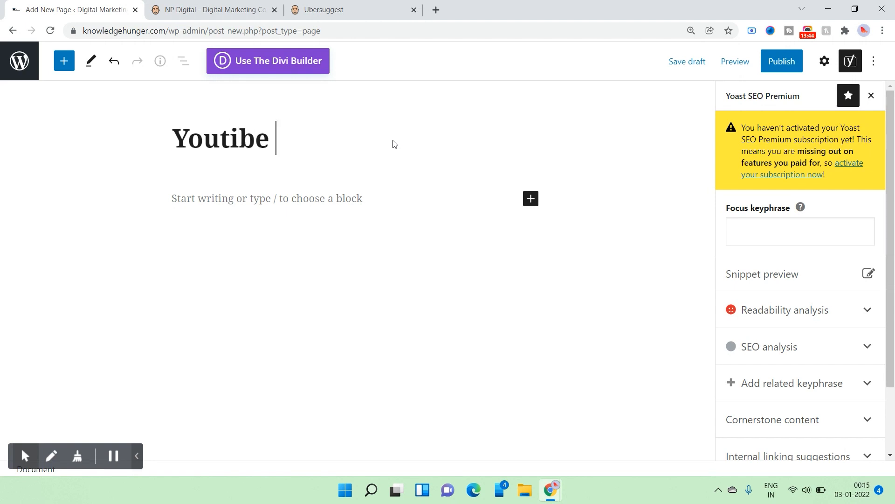
text(Tuto)
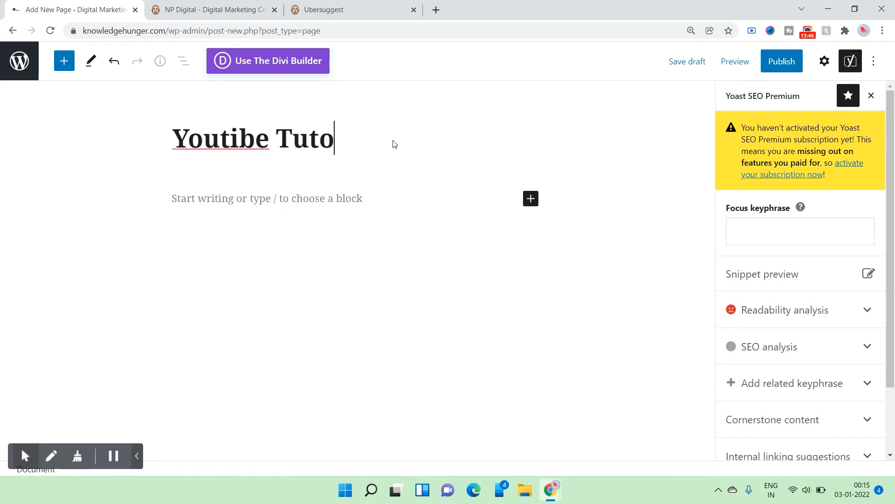
text(rial)
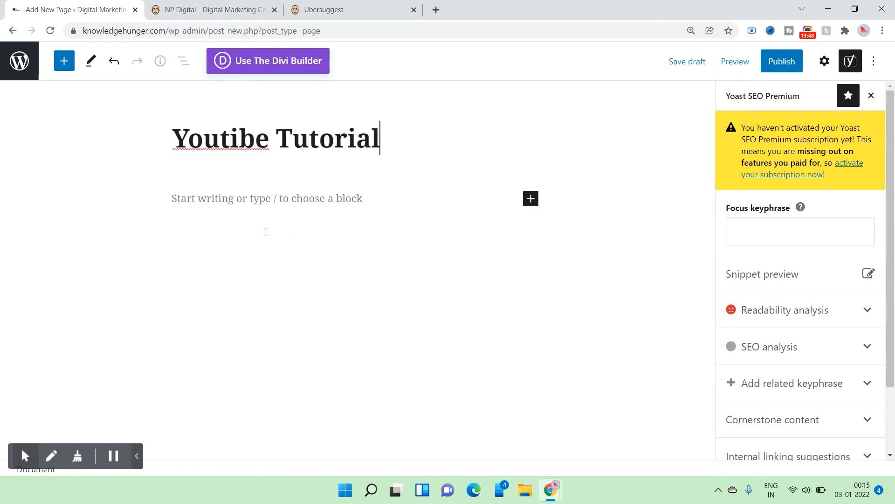
right_click(252, 144)
click(269, 153)
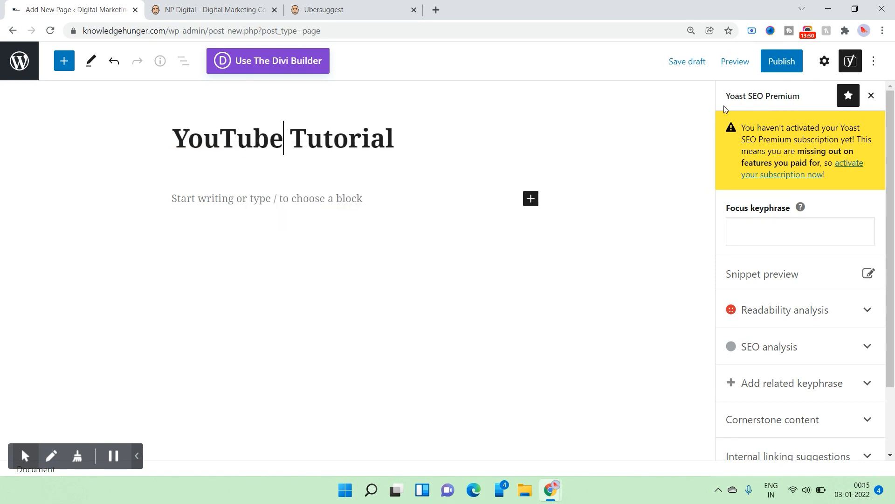
Publish the YouTube Tutorial page and return to the list of all pages
click(782, 66)
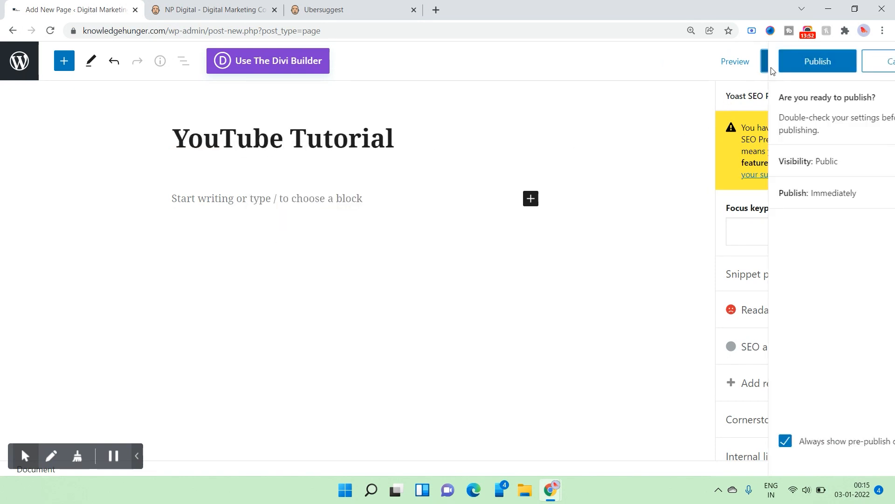
click(771, 70)
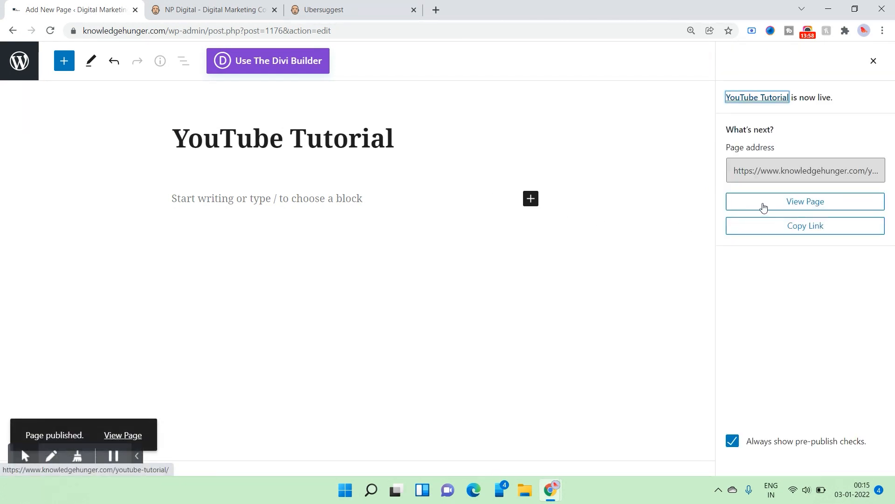
click(23, 65)
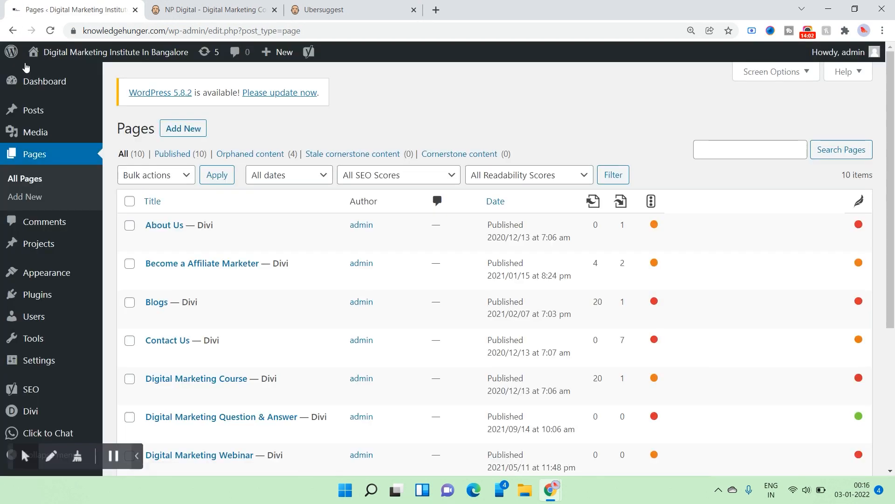
Add the YouTube Tutorial page to the Primary Menu in the Appearance menu editor
mouse_move(69, 273)
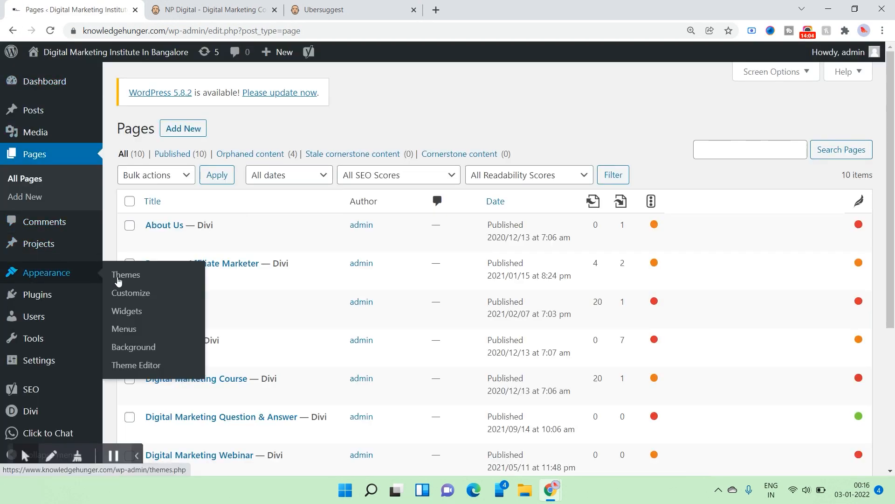
click(133, 331)
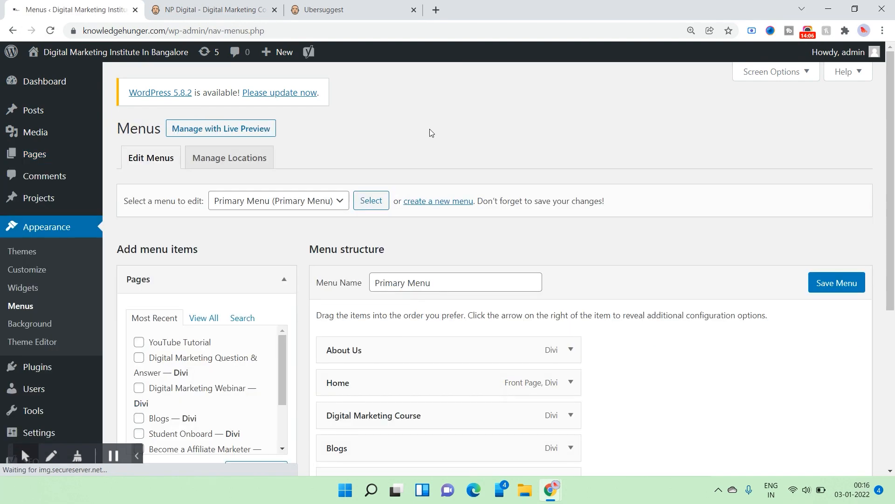
scroll(506, 259, down, 3)
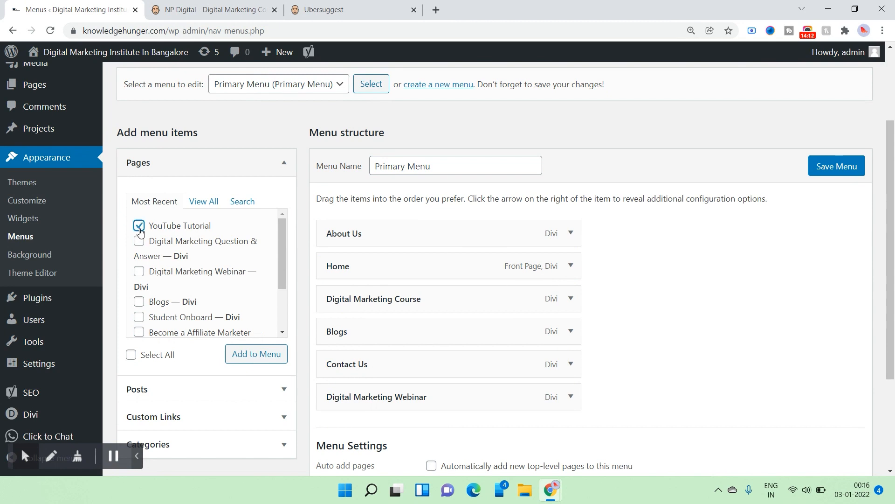
click(243, 354)
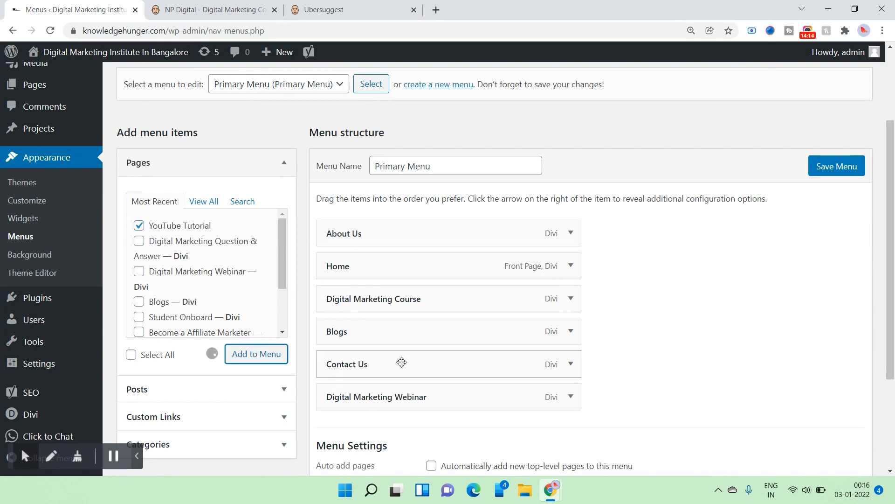
scroll(620, 364, down, 1)
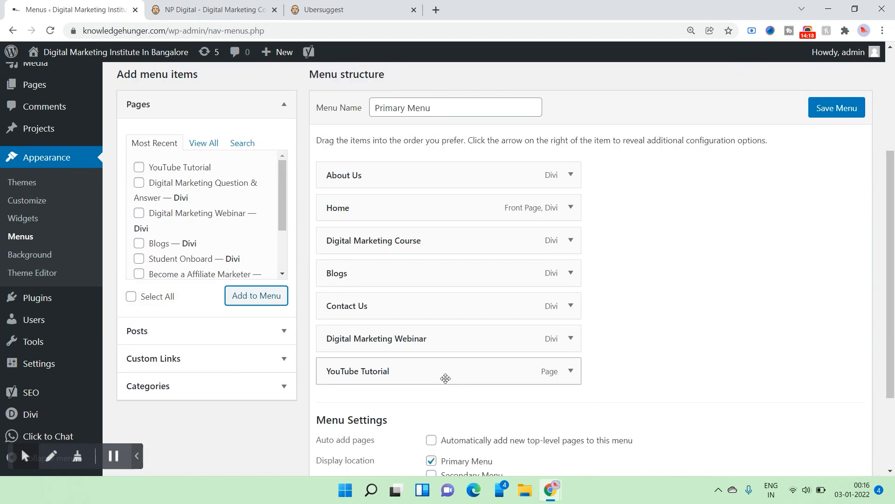
Try nesting the YouTube Tutorial item as a sub item of Digital Marketing Webinar and move it back to the top level
drag(445, 379, 474, 372)
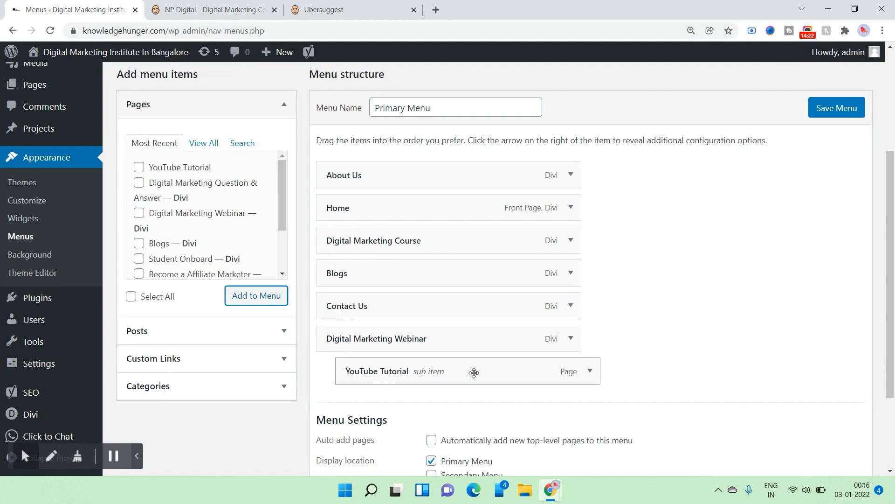
drag(471, 372, 456, 371)
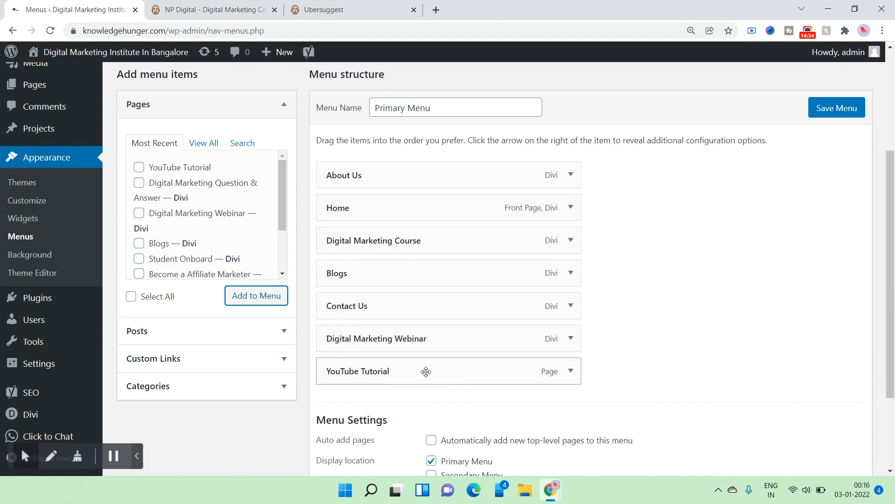
drag(426, 372, 484, 373)
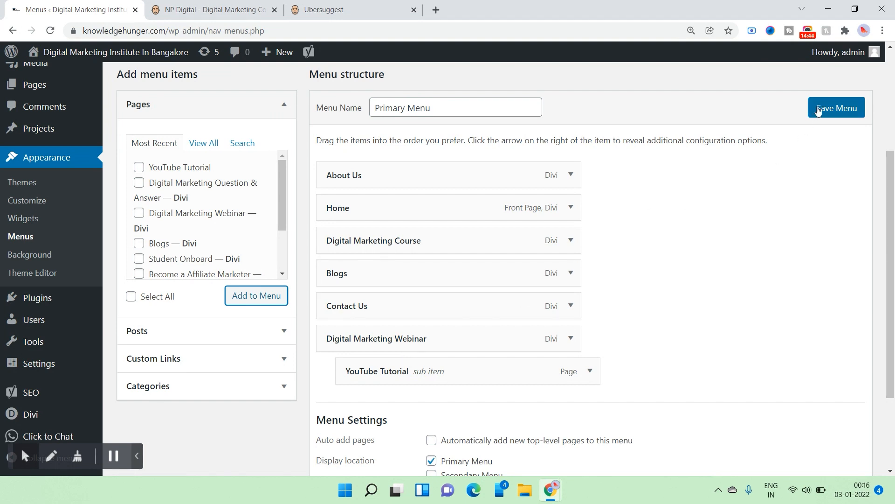
drag(444, 365, 422, 368)
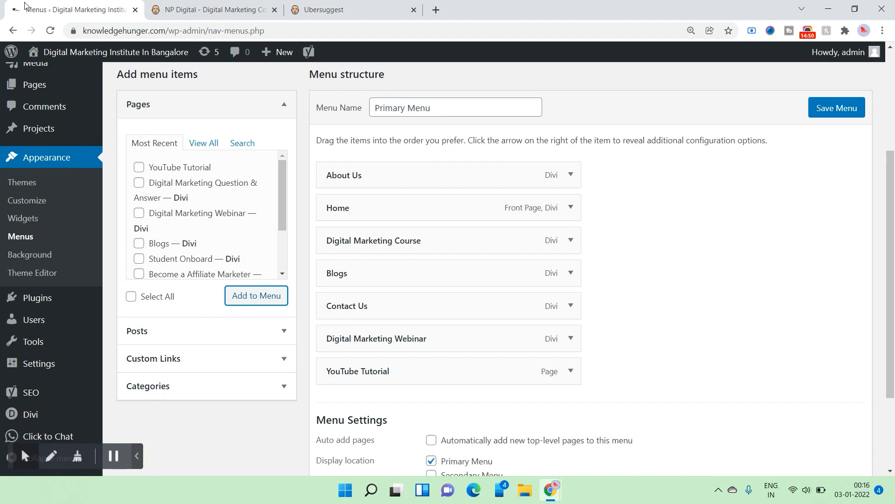
Leave the menu editor without saving and open the YouTube Tutorial page for editing
click(15, 54)
click(516, 103)
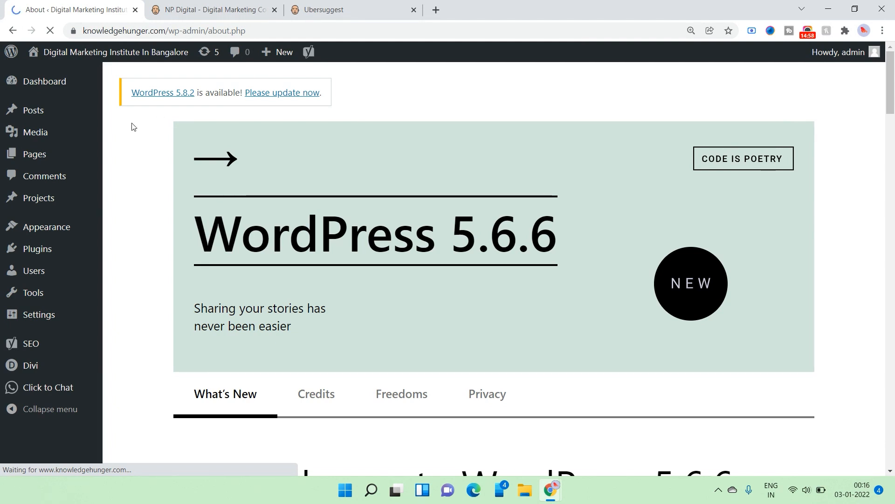
mouse_move(57, 156)
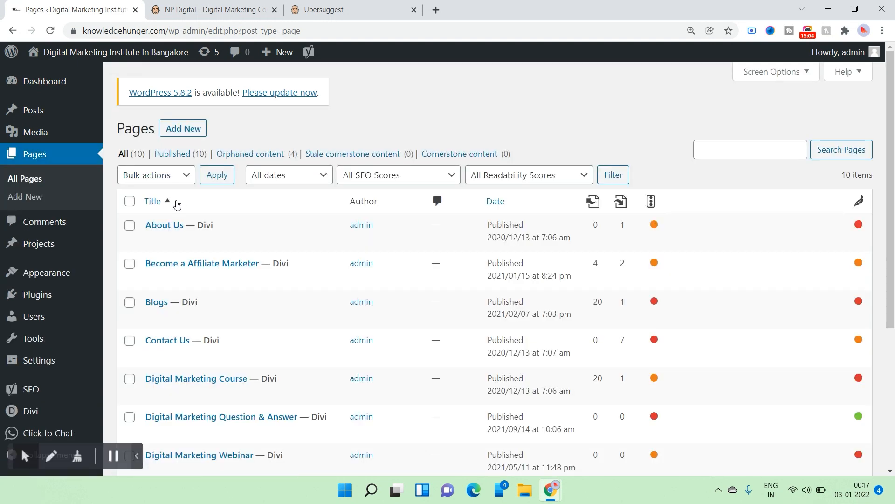
scroll(314, 216, down, 5)
click(156, 353)
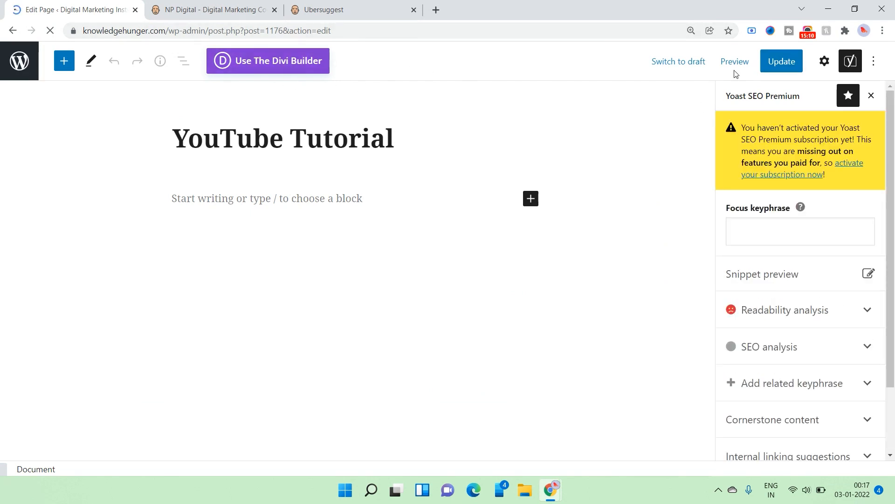
Launch the Divi Builder for the YouTube Tutorial page and start building it from scratch
click(286, 71)
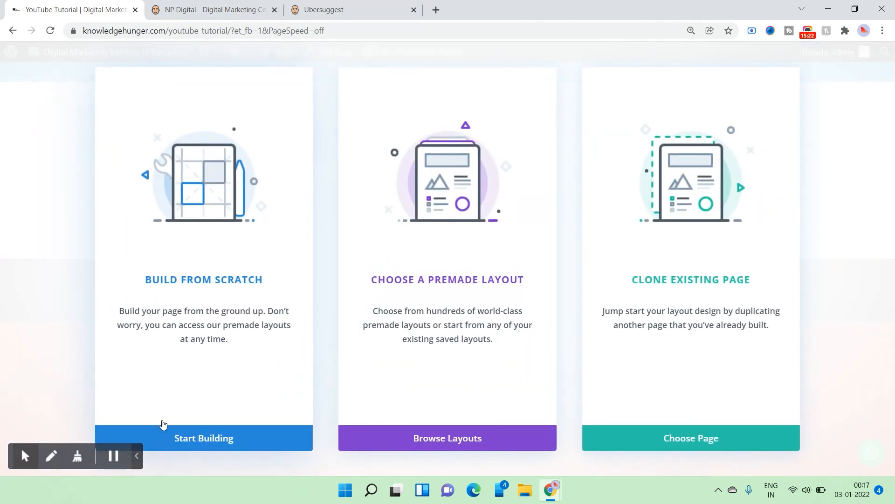
click(175, 437)
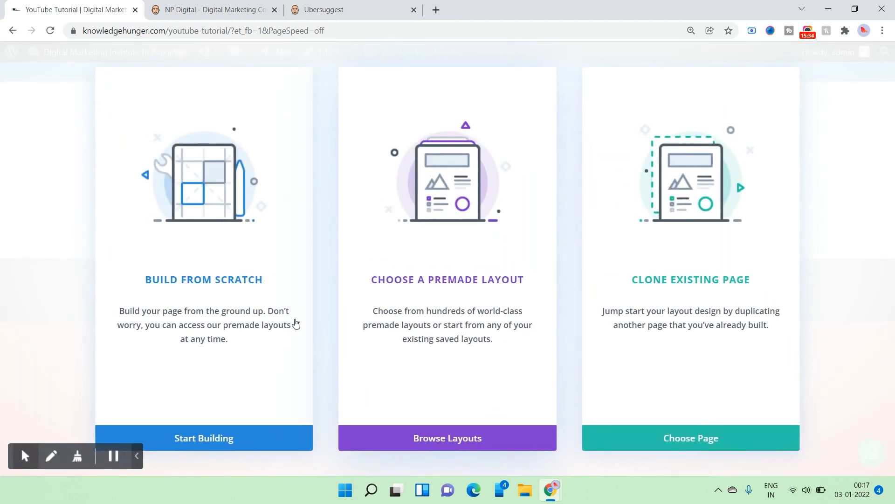
click(162, 439)
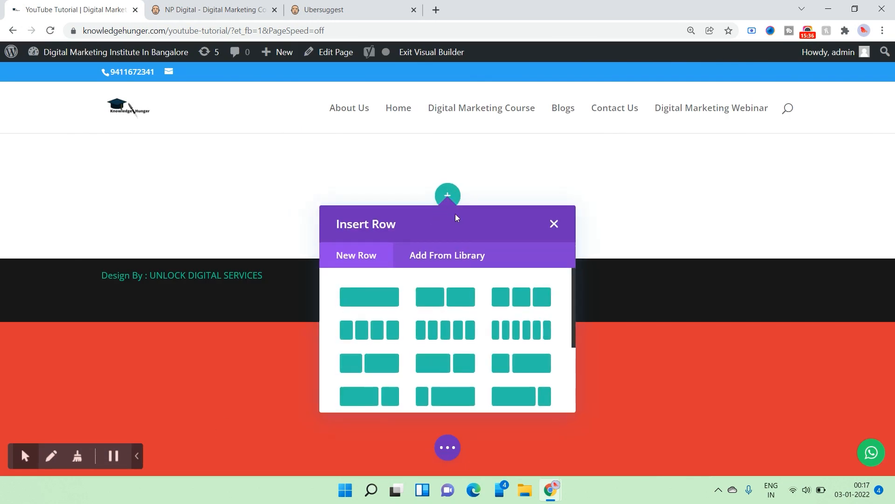
Show the row layout options for the empty section again and close them without inserting a row
click(552, 231)
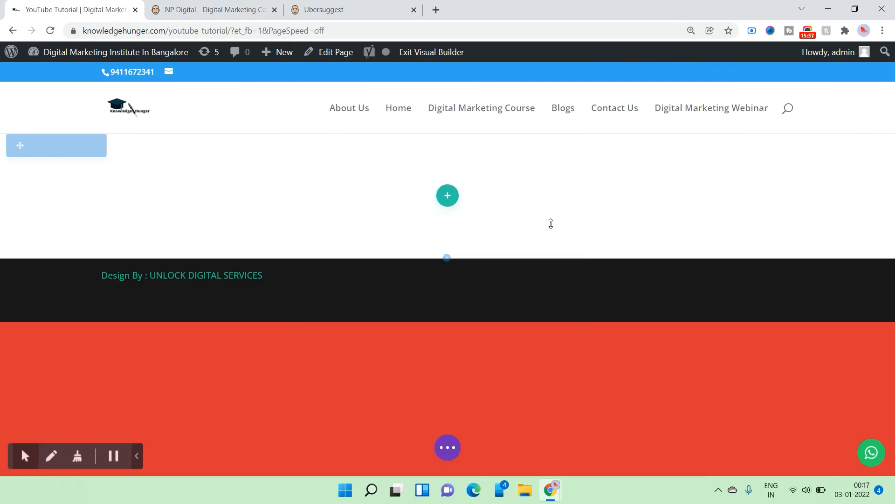
click(456, 199)
click(553, 225)
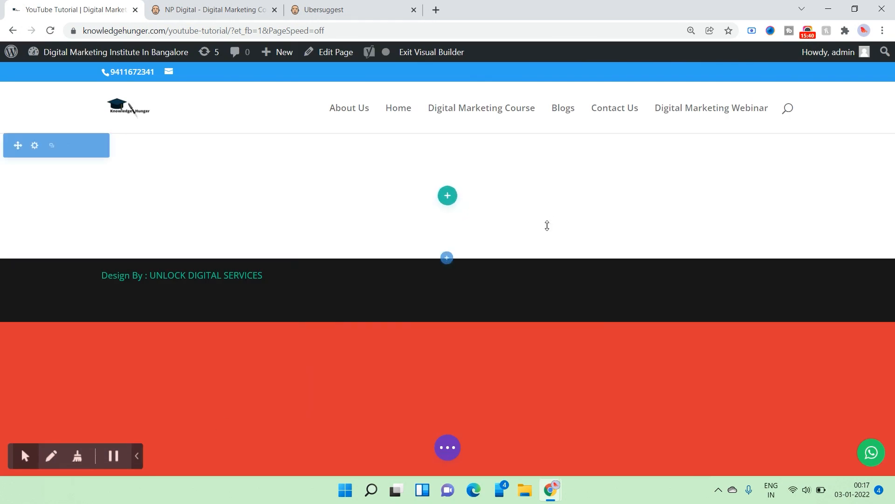
Insert a fullwidth section below the empty regular section and close the module list without adding a module
click(455, 260)
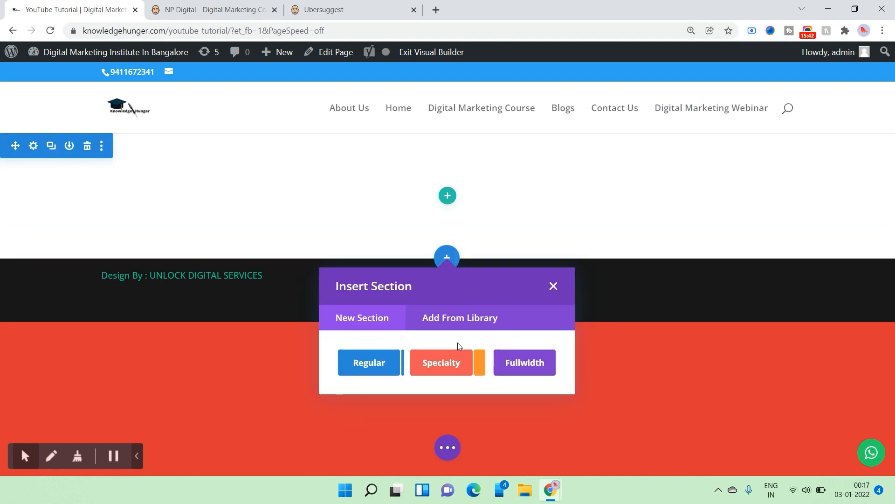
click(532, 364)
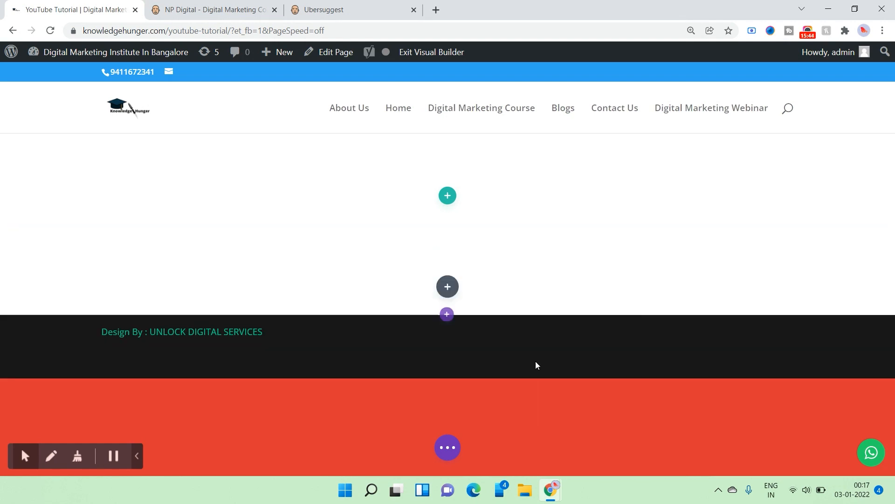
scroll(472, 379, down, 4)
scroll(472, 378, up, 4)
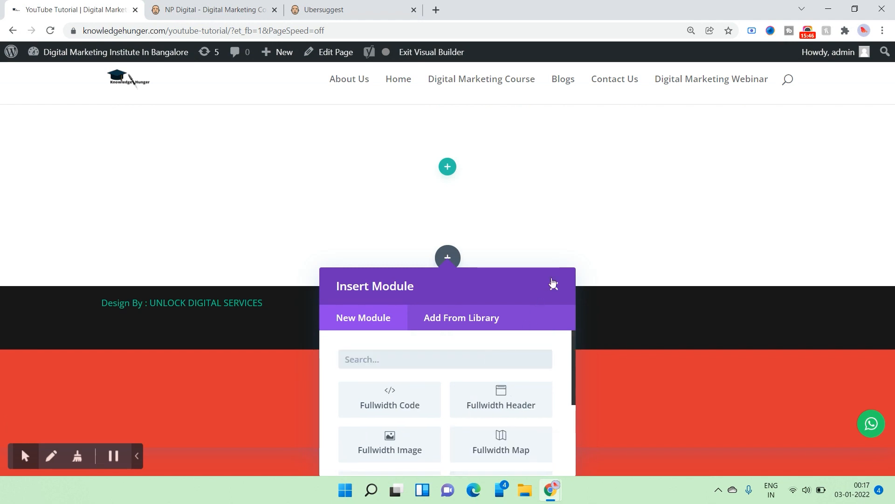
click(553, 283)
Insert a single-column row in the regular section and add an Image module to it
click(448, 195)
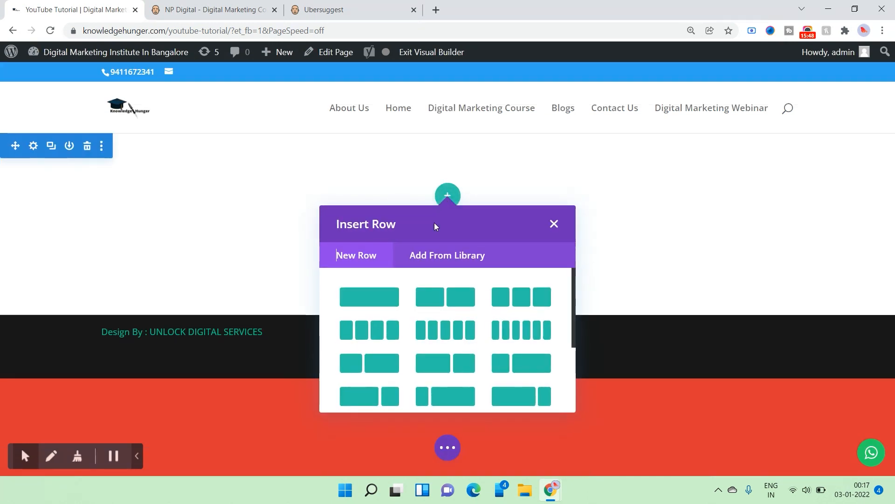
click(364, 301)
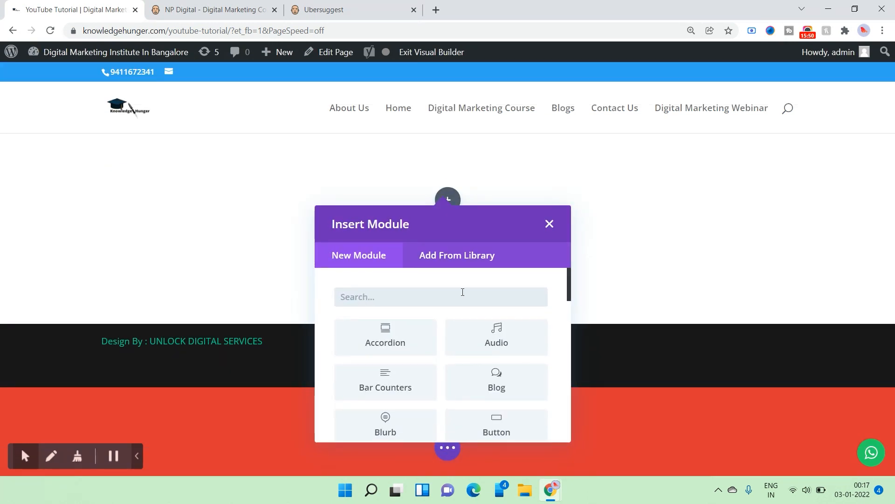
scroll(464, 303, down, 3)
scroll(412, 373, down, 4)
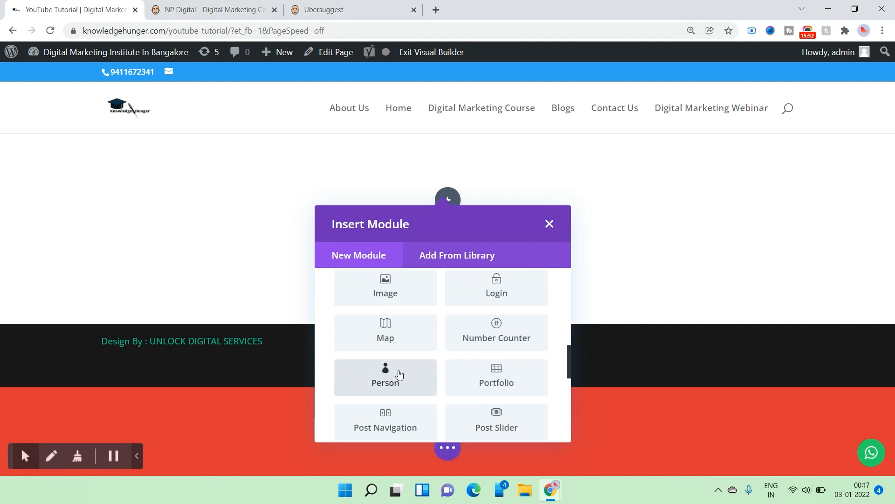
click(386, 298)
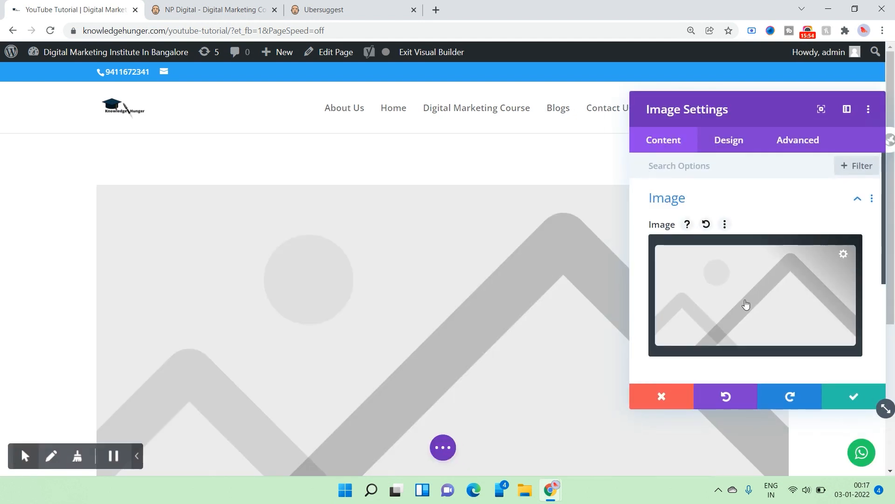
Set the module's image to the blue Elements of Website picture from the media library and save the module
click(746, 304)
scroll(429, 292, down, 5)
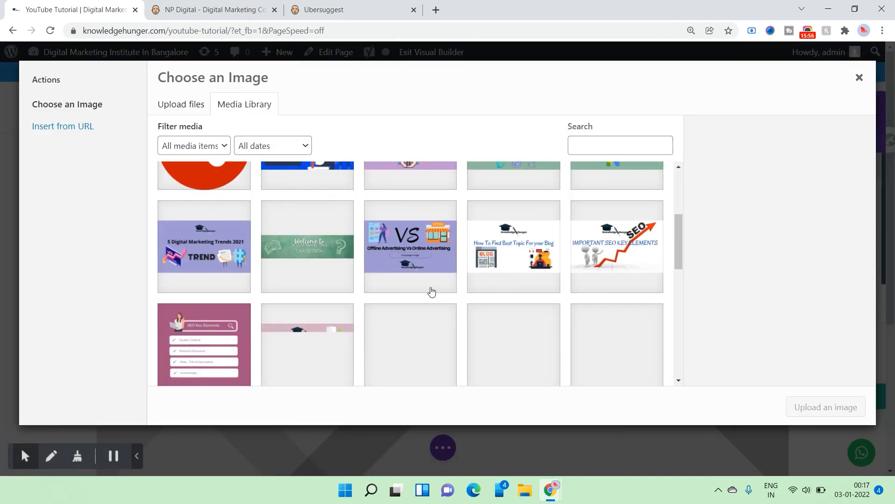
scroll(451, 309, down, 3)
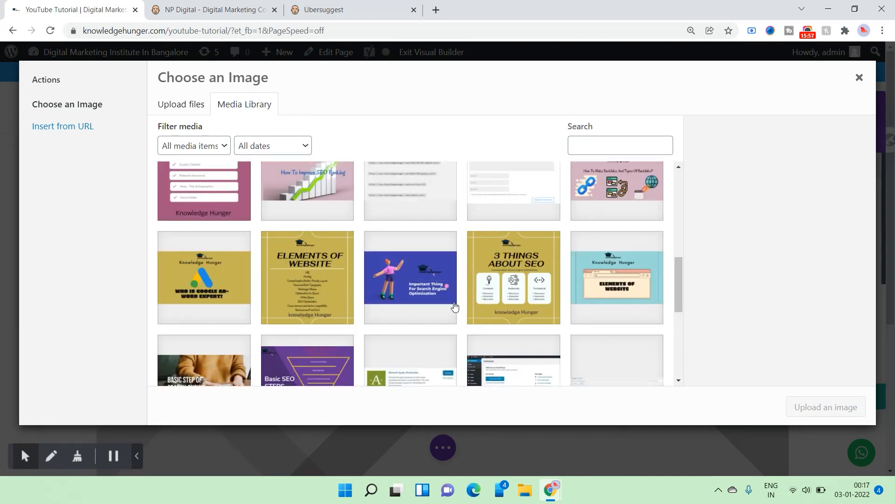
click(582, 291)
click(825, 406)
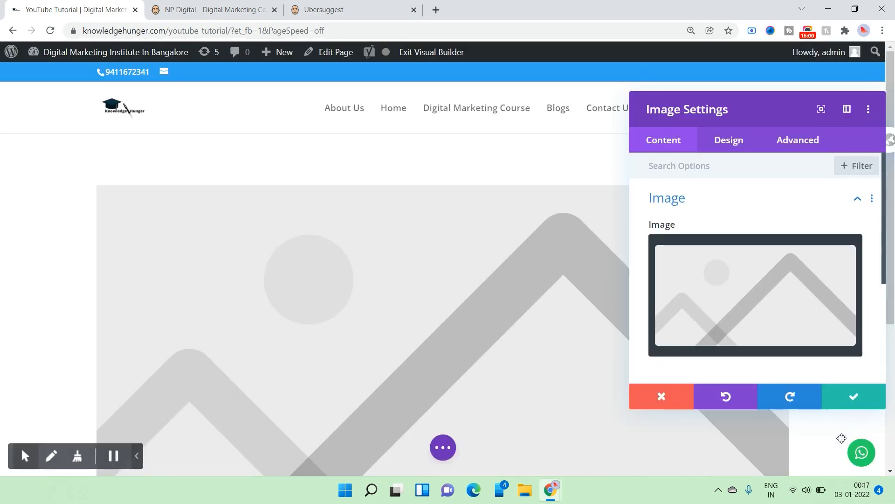
mouse_move(890, 262)
mouse_down()
mouse_move(890, 301)
mouse_move(890, 272)
mouse_up()
click(847, 394)
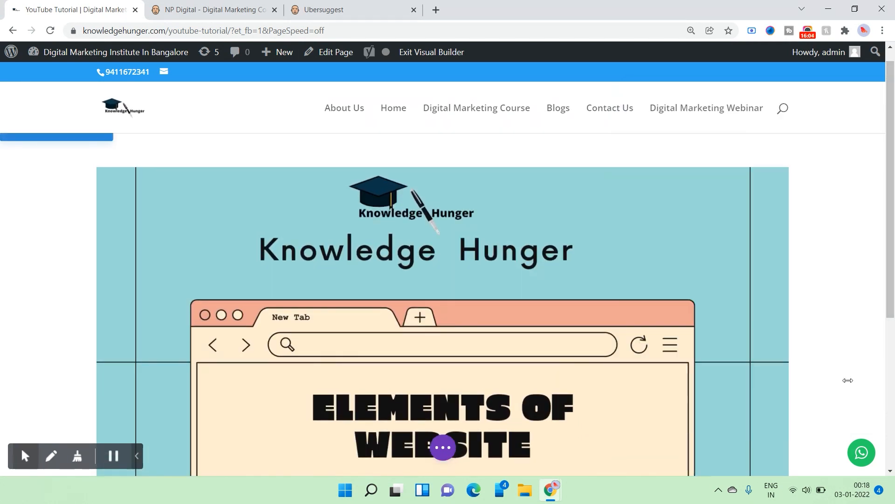
Shift the image row to the left, and show the row layout options below it without inserting a row
drag(827, 267, 811, 279)
scroll(410, 320, down, 5)
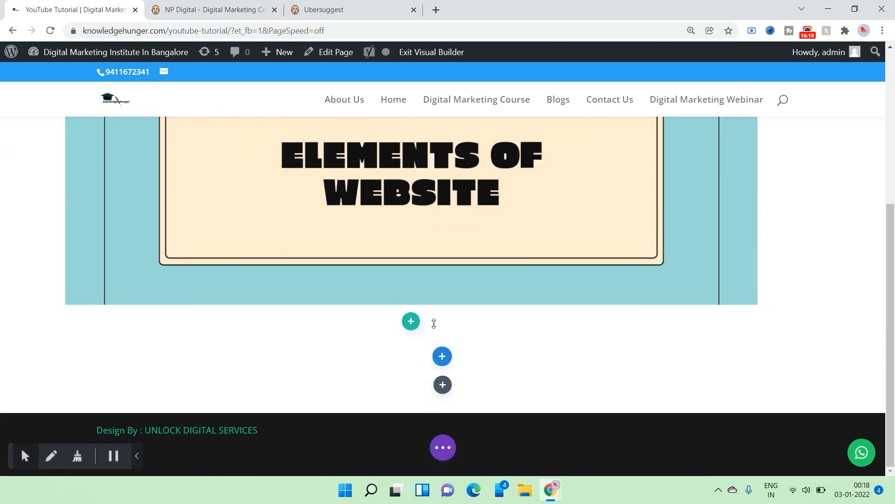
click(414, 324)
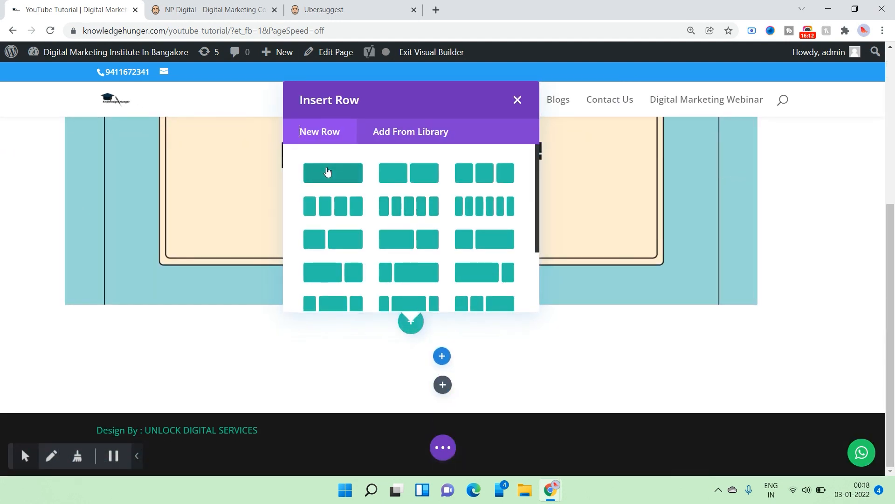
click(518, 104)
scroll(536, 329, up, 5)
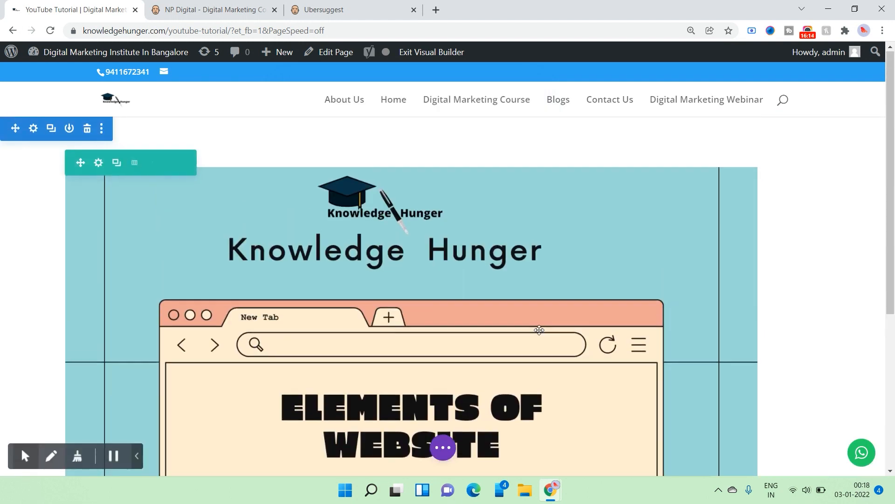
Delete the image module and its row from the regular section
click(444, 222)
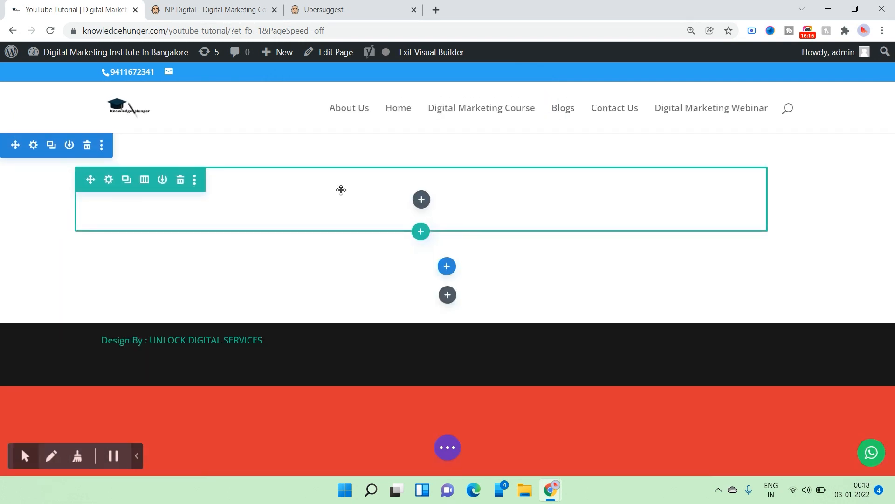
click(181, 181)
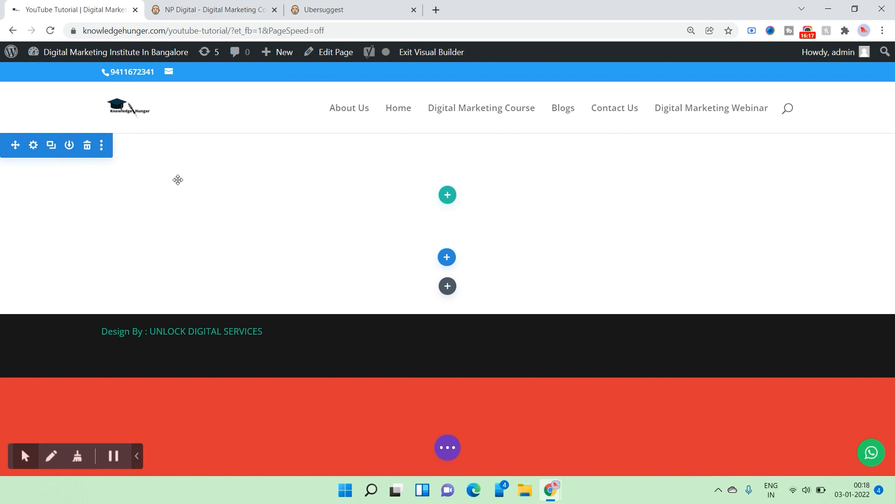
Insert a new single-column row in the regular section without adding a module
click(447, 195)
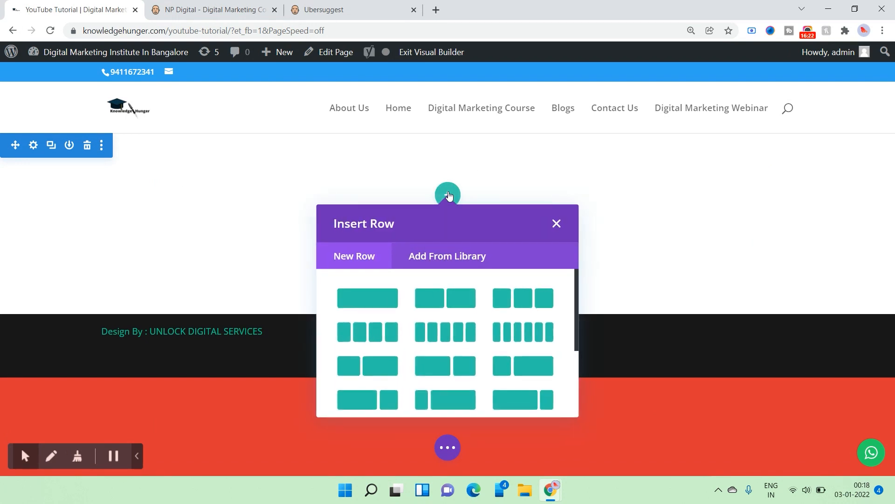
click(366, 300)
click(549, 222)
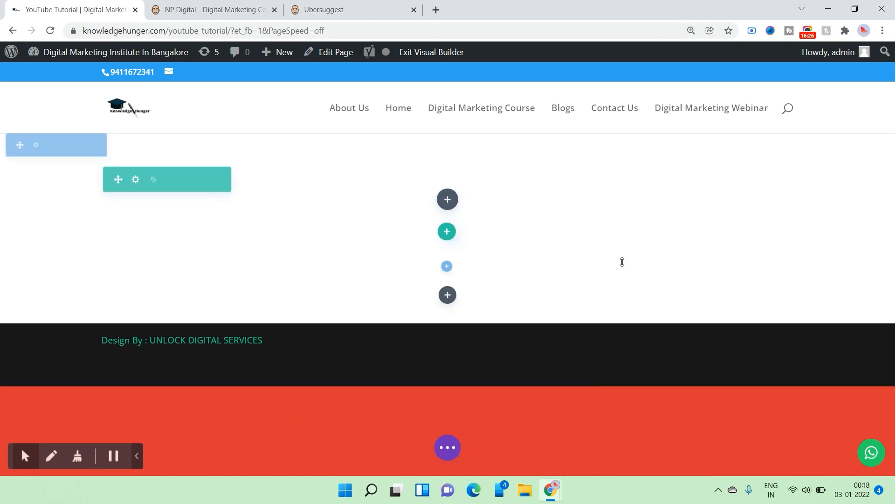
Delete the regular section, undo the deletion and delete the section again
click(87, 146)
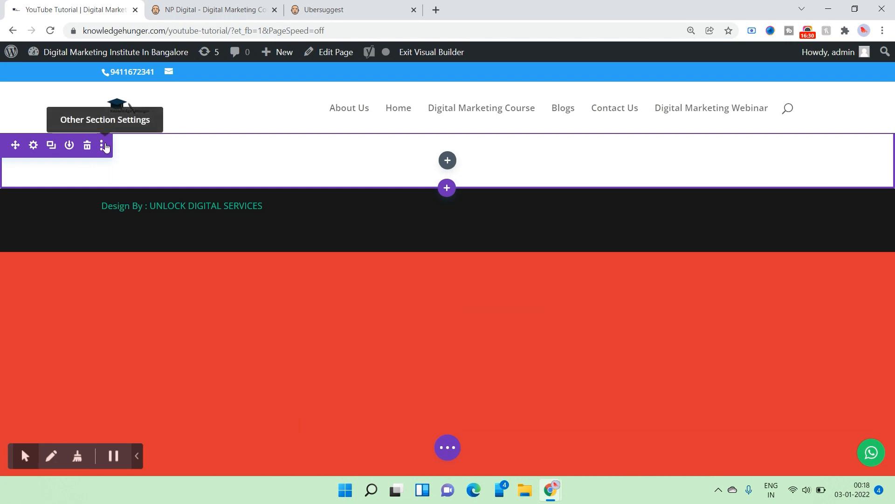
key(ctrl+z)
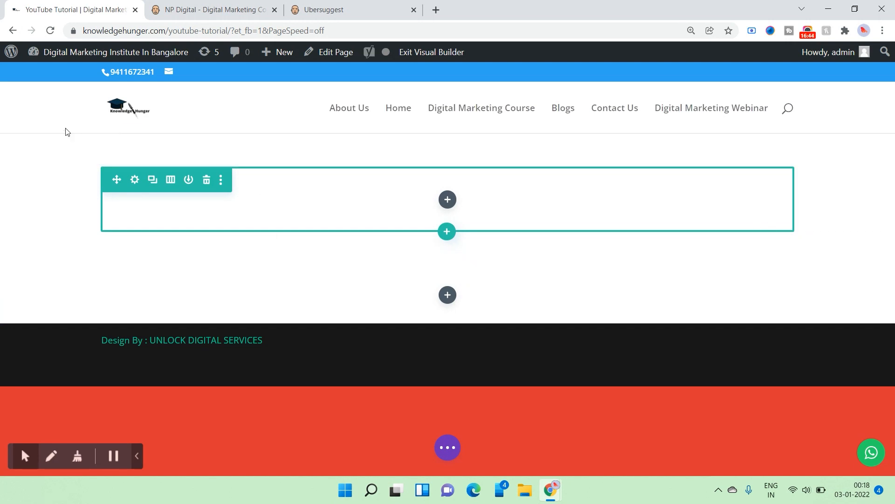
click(86, 148)
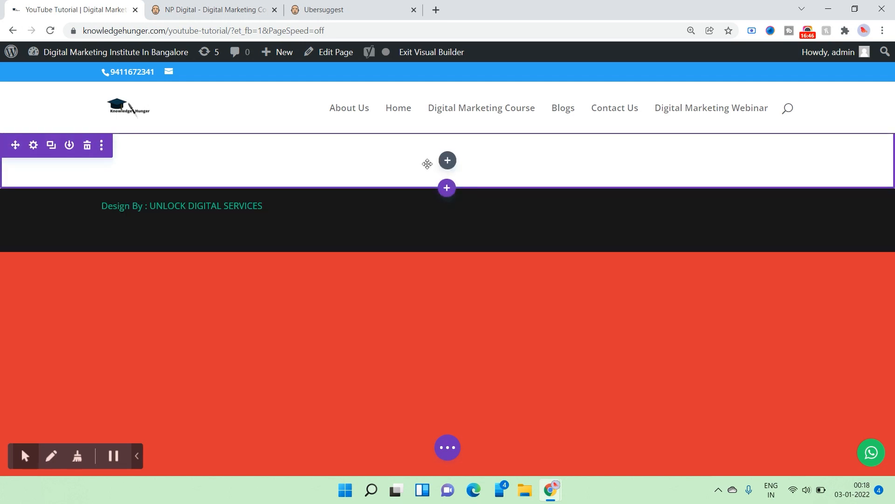
Show the modules available for the fullwidth section without adding one, and delete the section
click(447, 160)
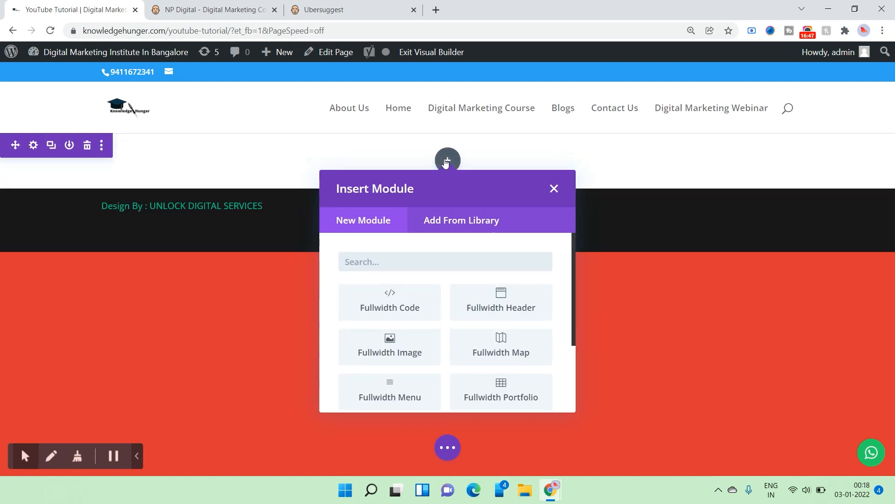
click(553, 189)
mouse_move(439, 188)
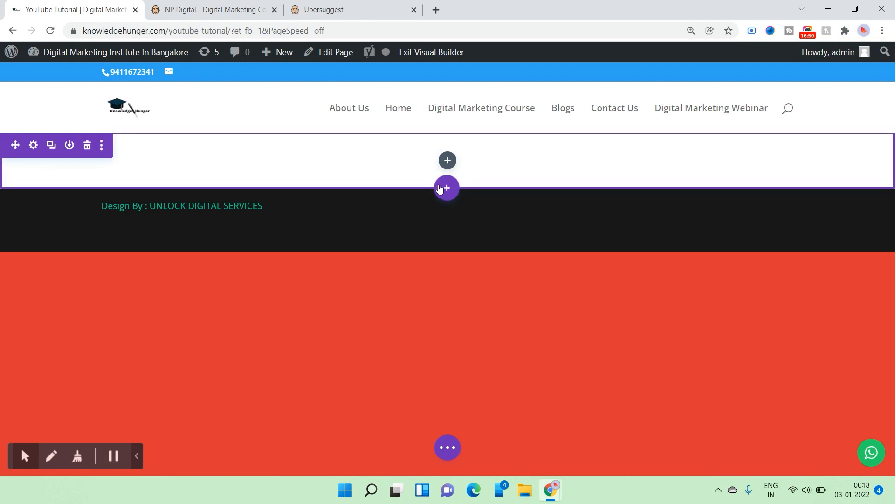
click(86, 146)
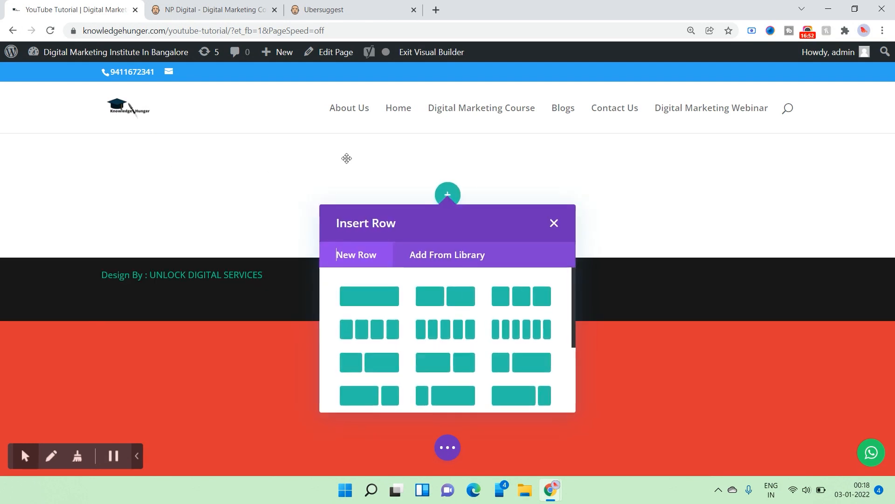
Insert a single-column row in the new empty section and browse the available modules without adding one
click(393, 304)
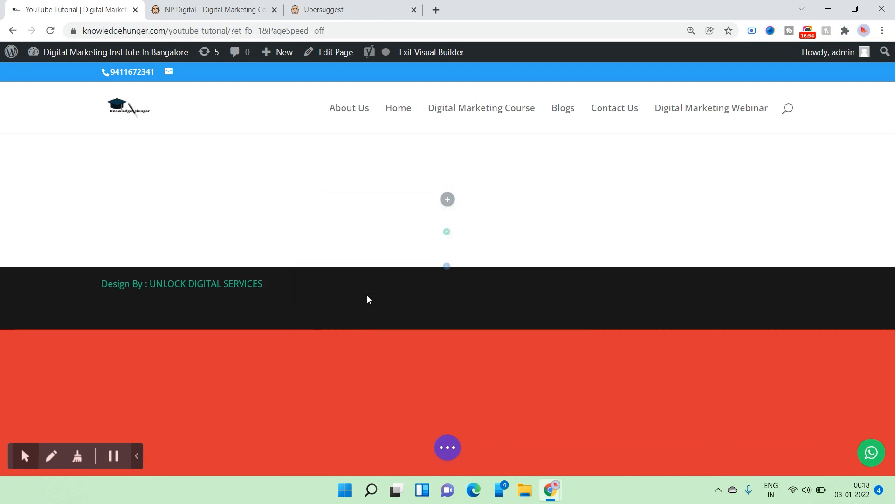
scroll(433, 333, down, 4)
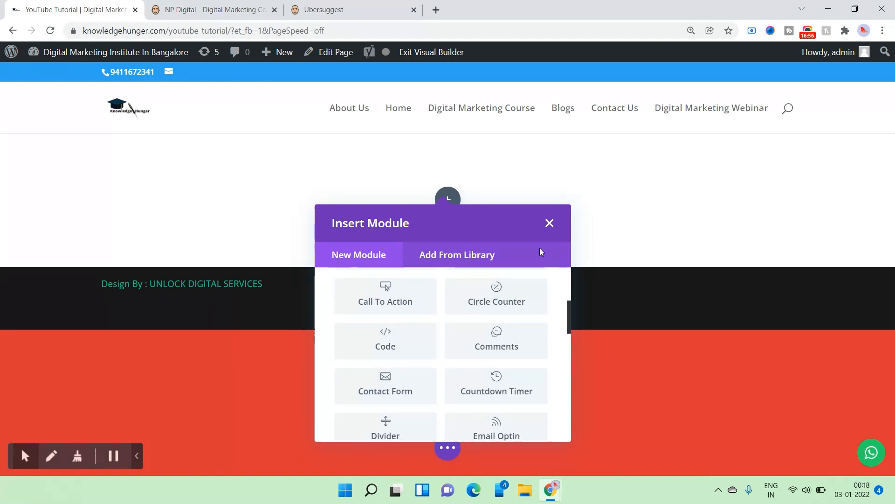
click(549, 222)
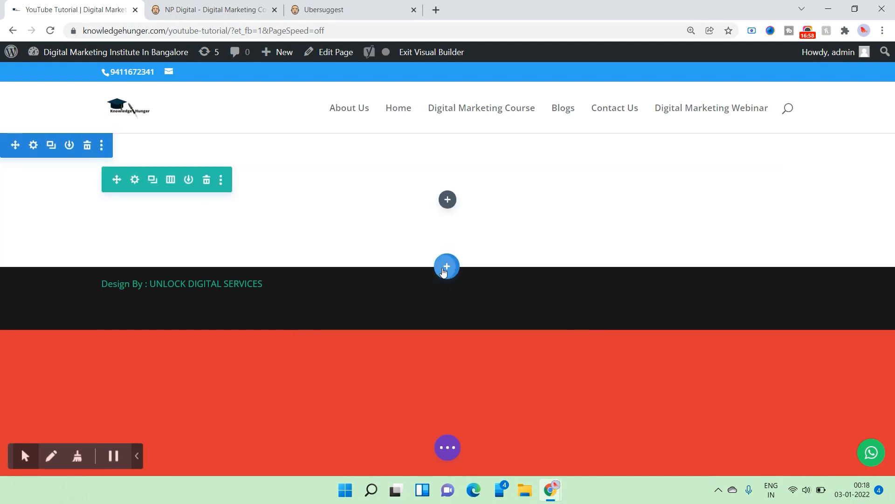
Show the section types below the row, delete the existing section and dismiss the row layouts of its replacement
click(444, 273)
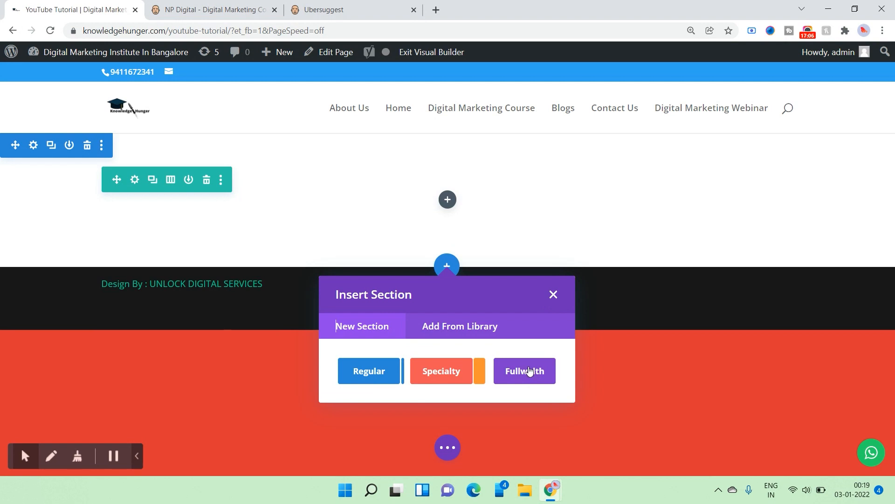
click(88, 146)
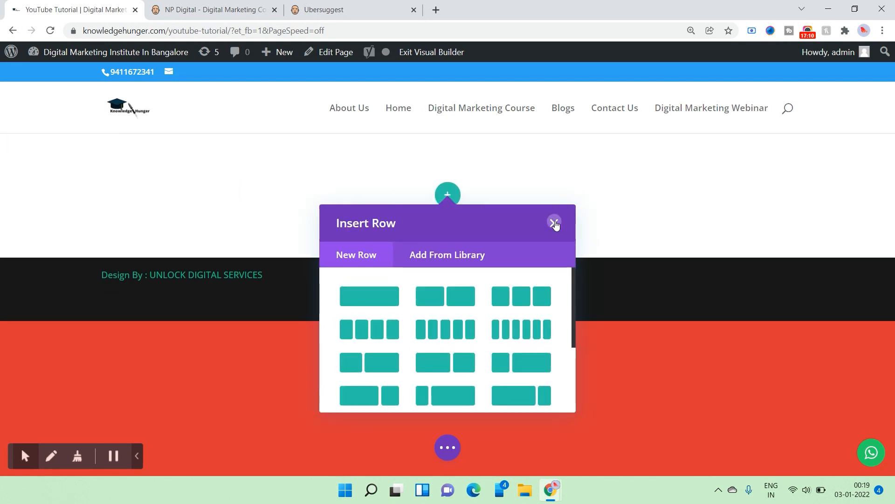
click(555, 224)
Insert a fullwidth section below the empty section and add a Fullwidth Header module with its default content
click(447, 259)
click(526, 356)
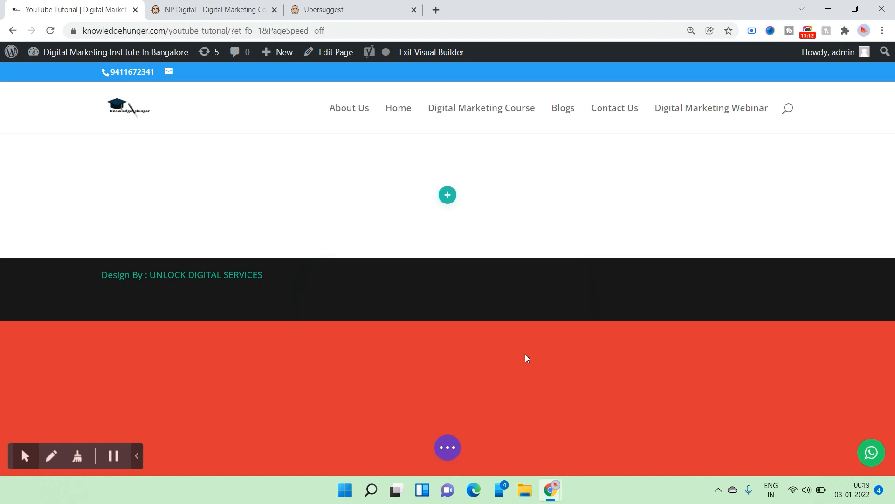
click(484, 428)
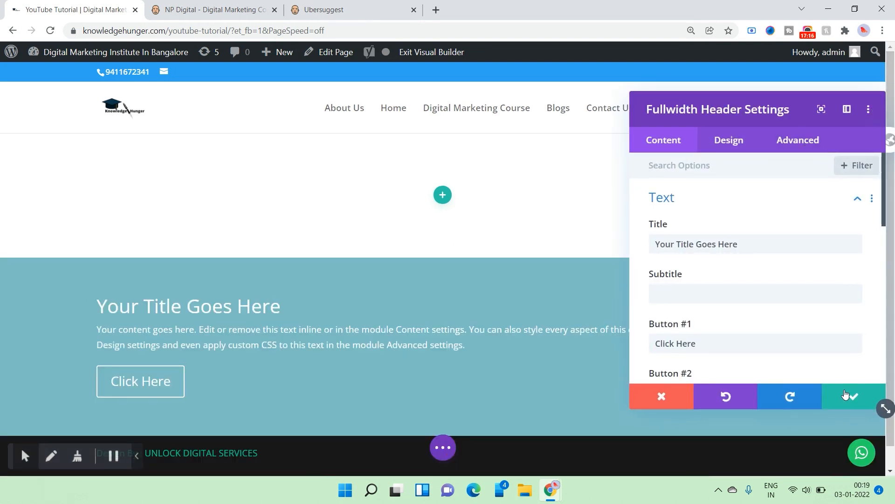
click(846, 394)
Delete the Fullwidth Header module and insert another fullwidth section below its section
click(473, 290)
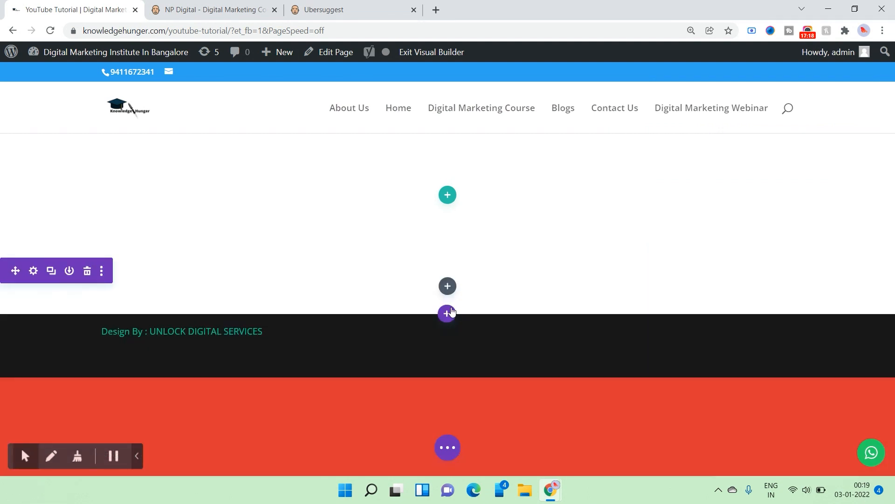
click(448, 314)
click(527, 278)
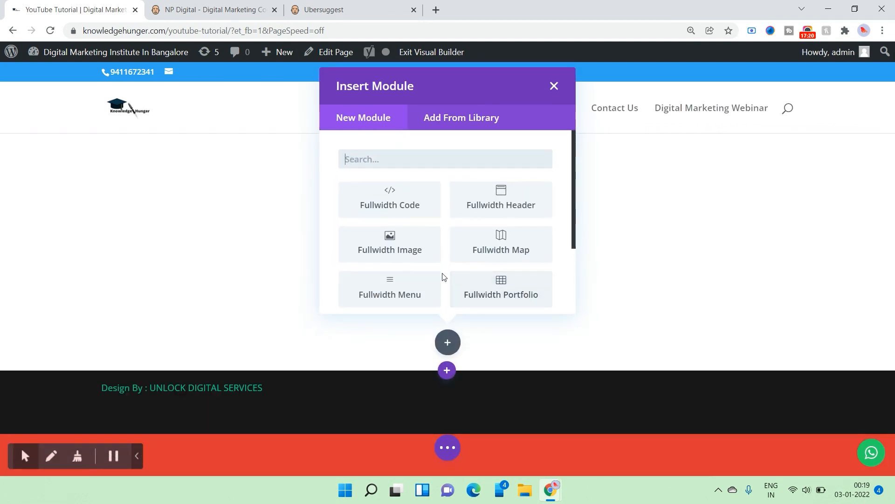
Add a Fullwidth Image module using the "Why Social Media Marketing Is Important" picture from the media library and save it
click(406, 238)
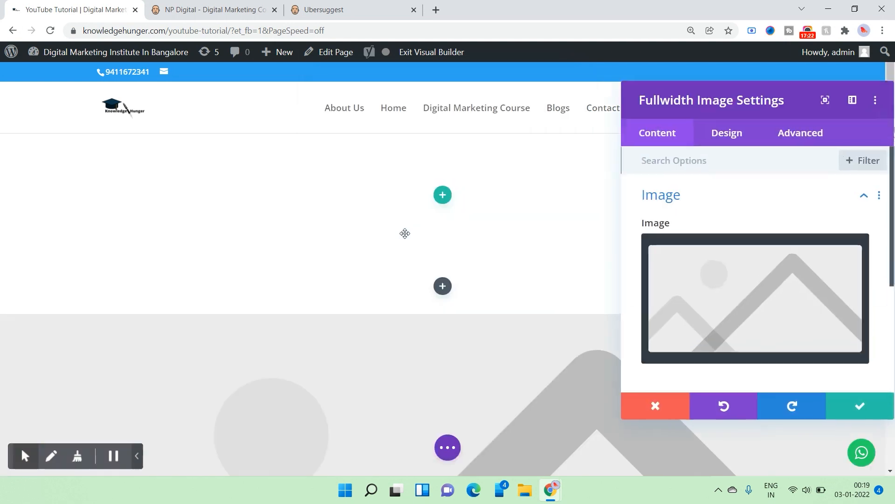
click(763, 284)
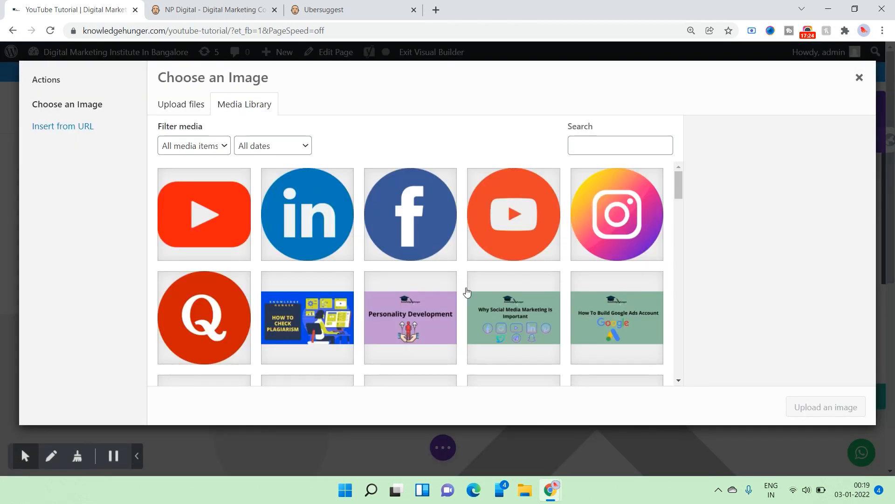
scroll(467, 292, down, 4)
scroll(468, 293, up, 3)
click(497, 248)
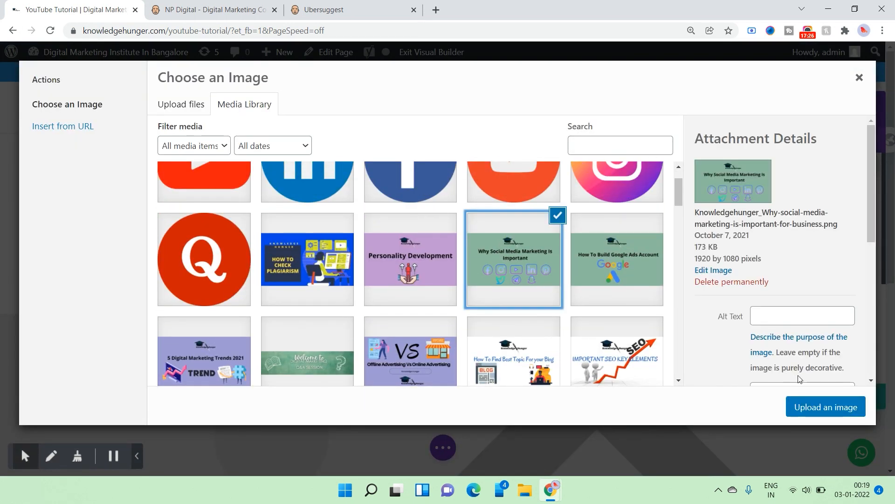
click(803, 407)
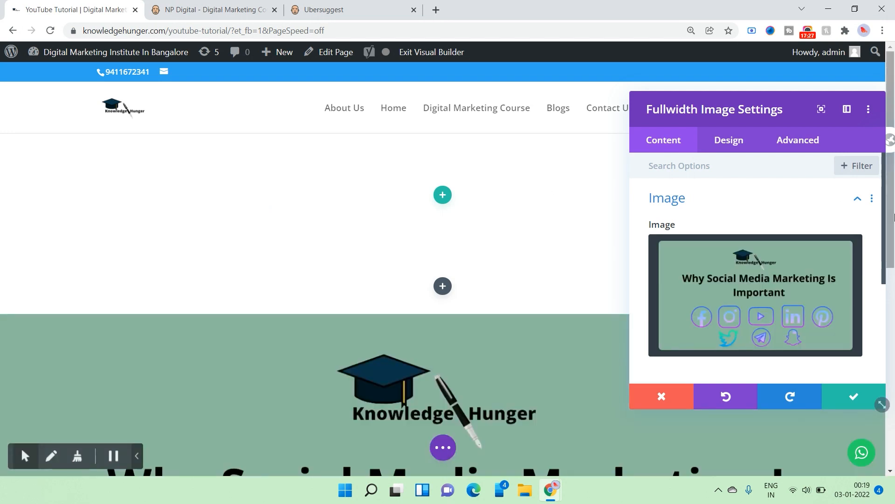
drag(891, 215, 890, 314)
click(838, 400)
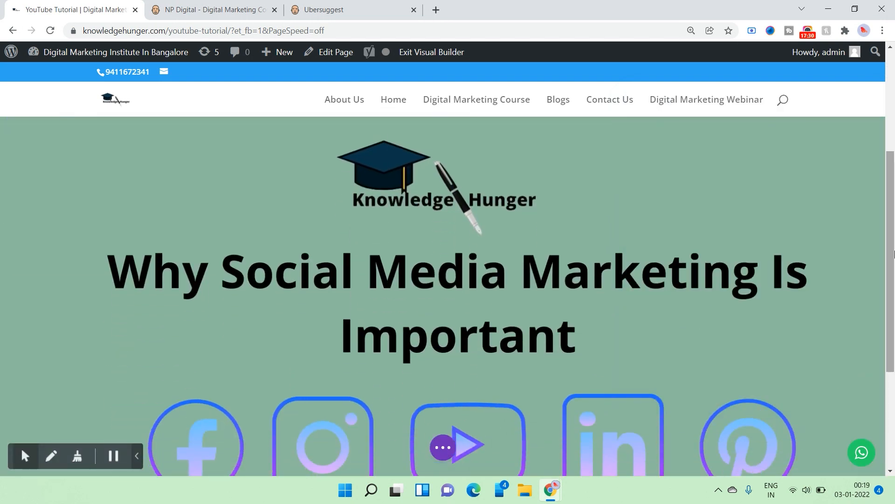
Set the fullwidth image's width and max width to 100% and its max height to 516px in the Sizing design options
mouse_move(892, 253)
mouse_down()
mouse_move(892, 348)
mouse_move(894, 230)
mouse_move(894, 237)
mouse_up()
mouse_move(479, 183)
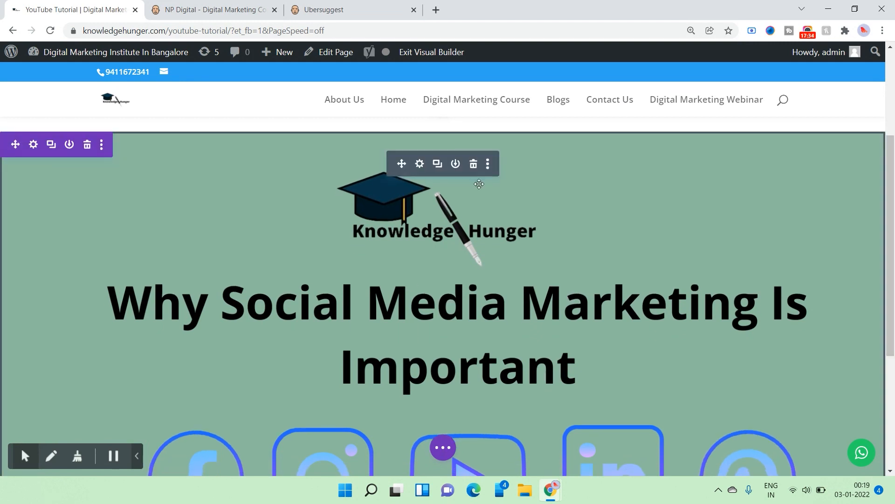
click(420, 164)
click(719, 140)
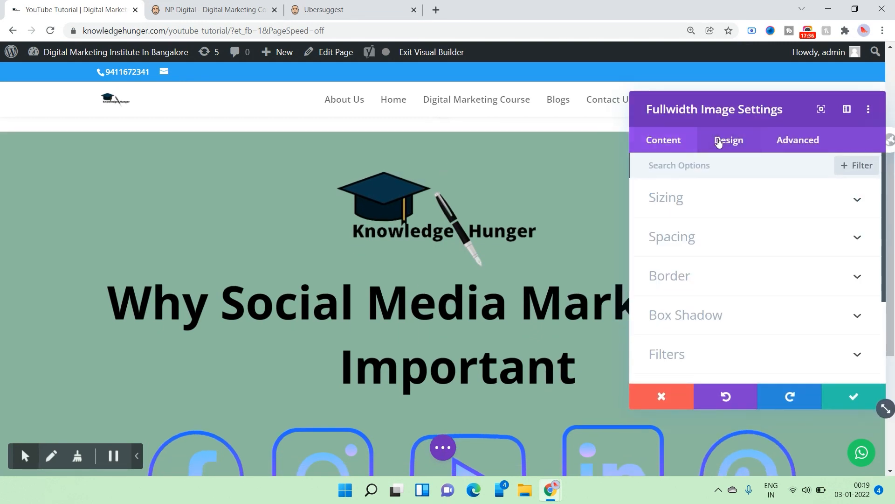
click(681, 208)
drag(777, 247, 796, 260)
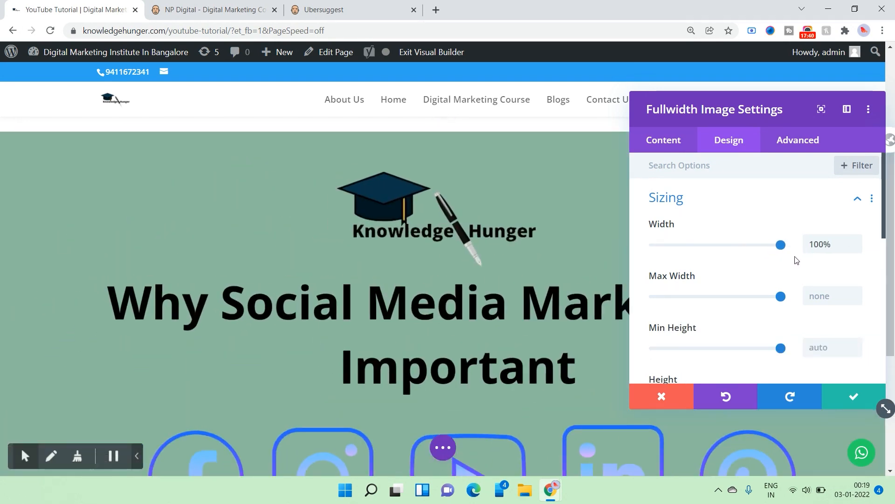
mouse_move(781, 299)
mouse_down()
mouse_move(706, 304)
mouse_move(794, 305)
mouse_up()
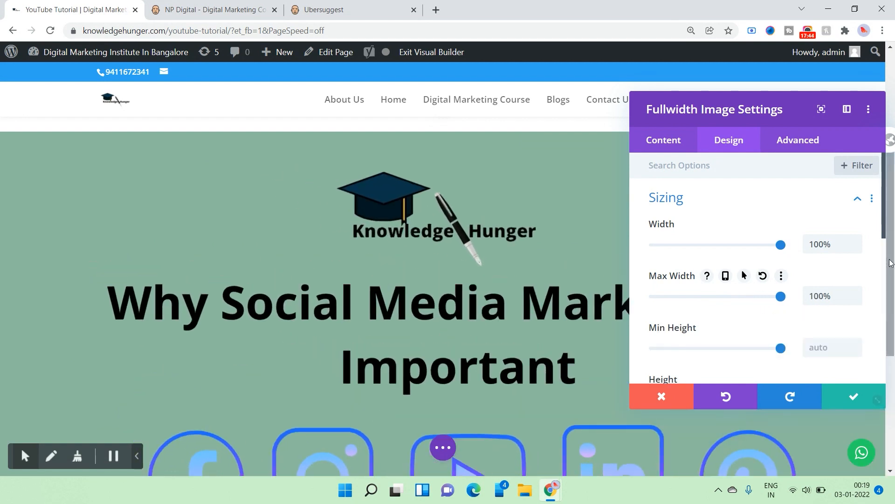
drag(885, 228, 881, 304)
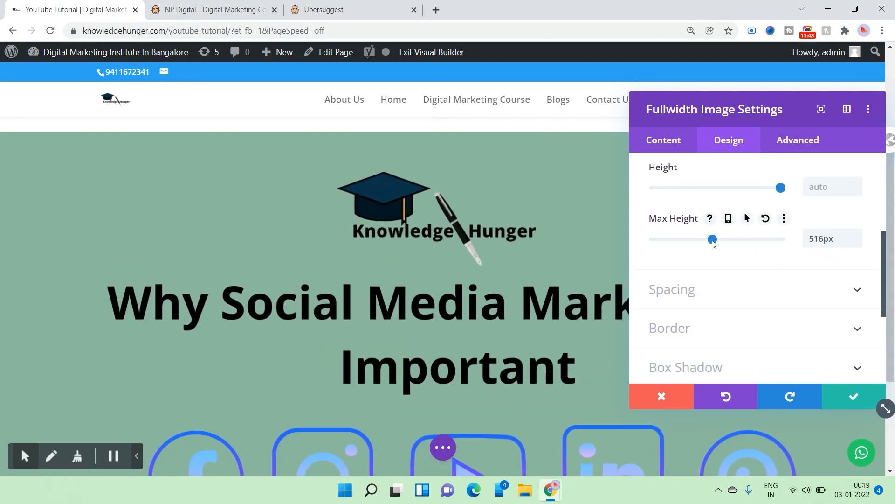
Show the fullwidth image's Spacing and Border design options, save the module settings and check the image on the page
click(710, 304)
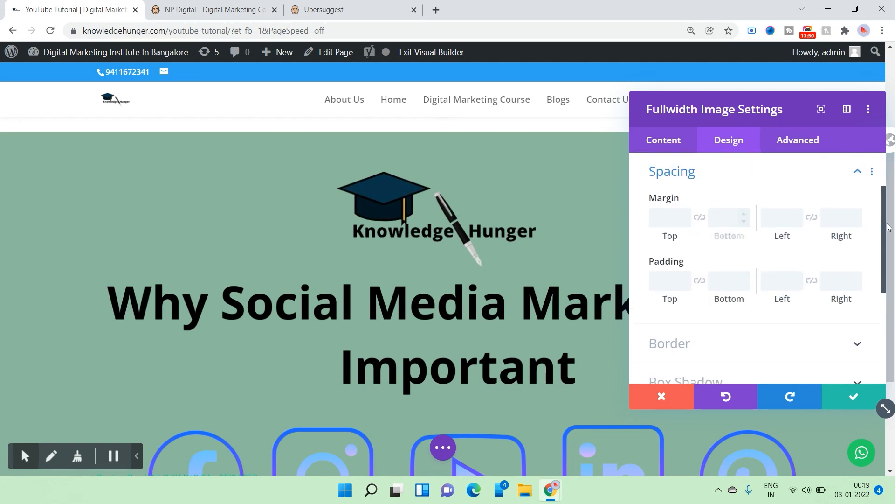
click(788, 184)
click(786, 202)
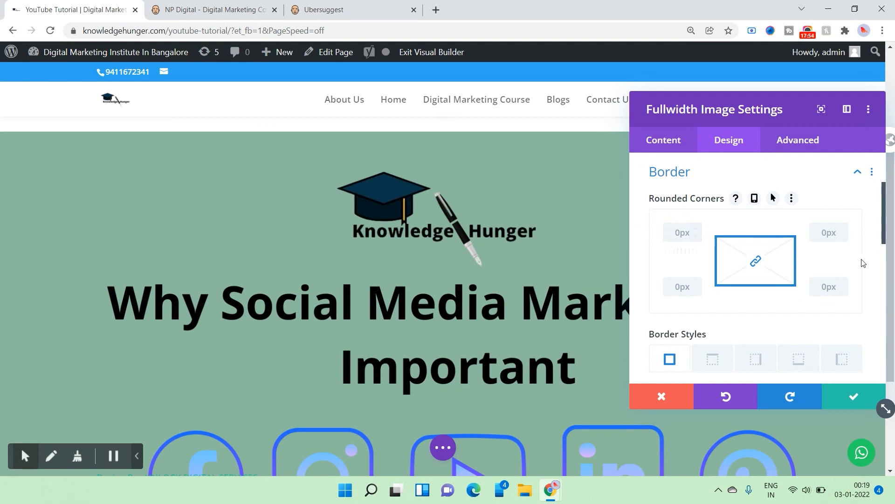
click(846, 396)
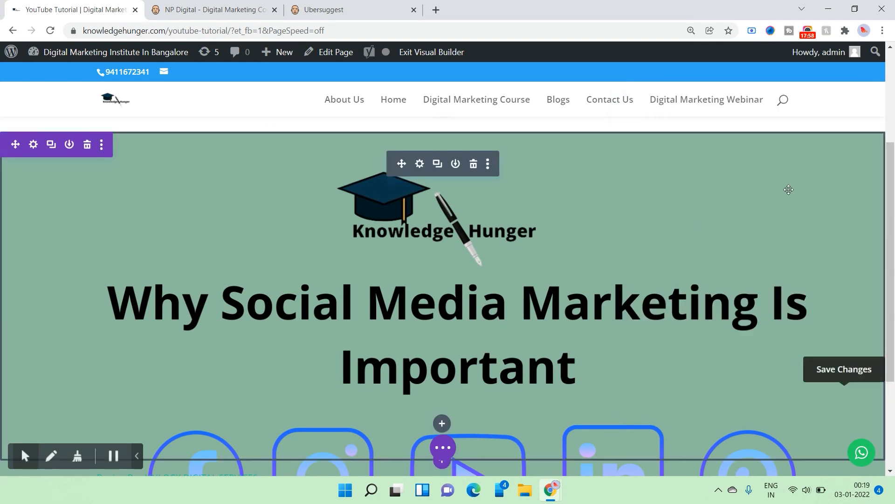
scroll(788, 189, down, 3)
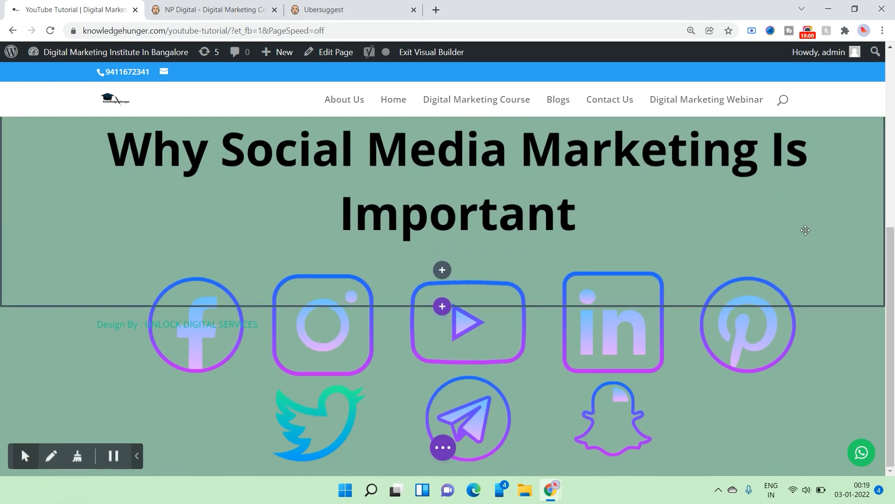
Insert a single-column row in the empty regular section above the fullwidth image and browse the available modules
scroll(806, 230, up, 7)
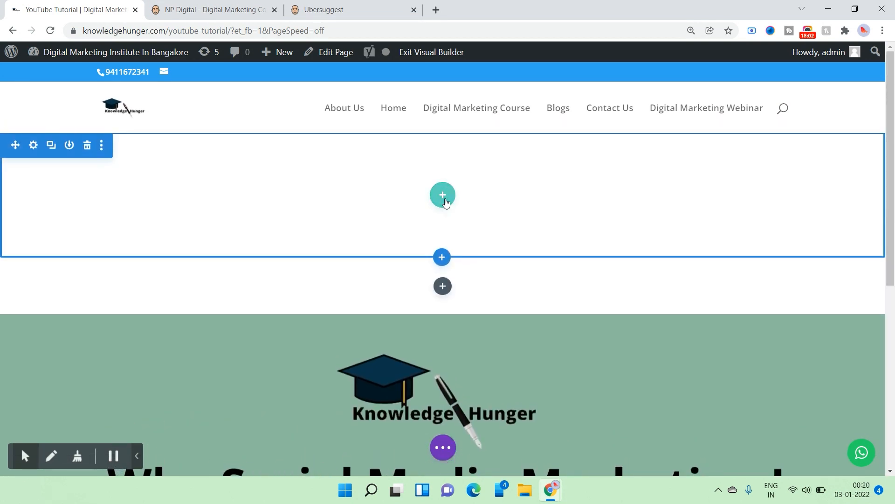
click(446, 202)
click(381, 296)
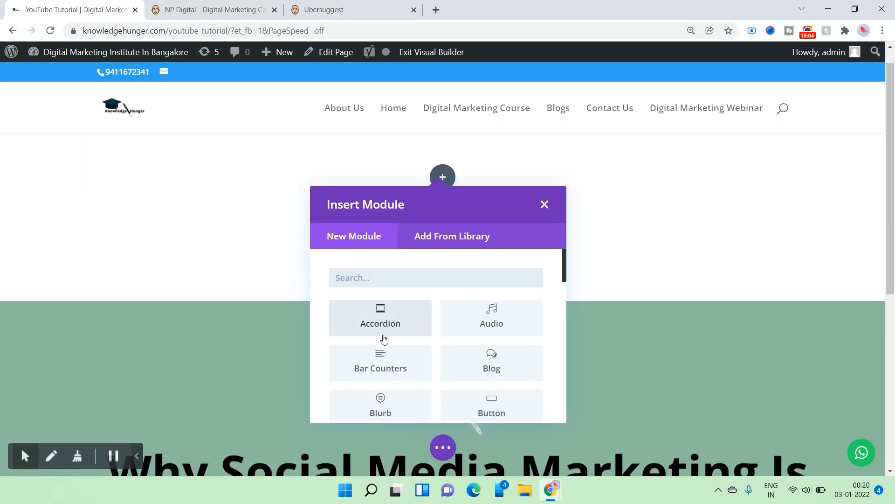
scroll(446, 314, down, 4)
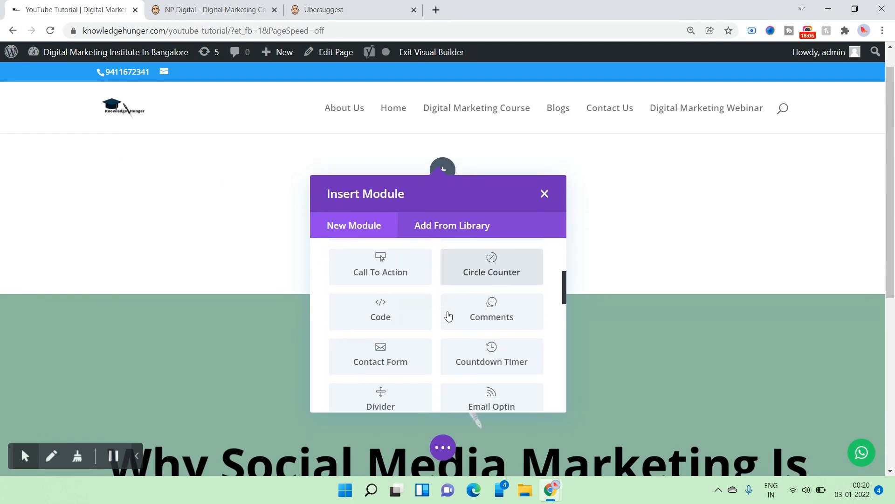
scroll(448, 315, down, 4)
scroll(448, 315, down, 3)
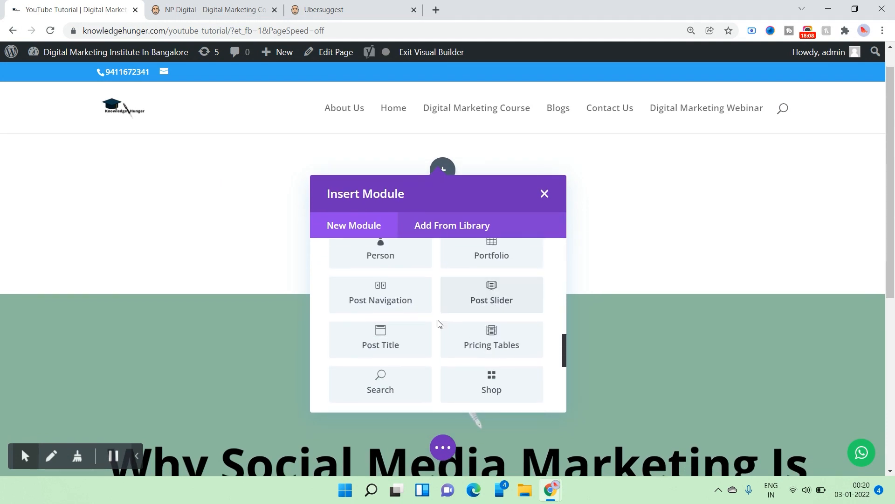
scroll(438, 323, down, 2)
scroll(422, 352, down, 3)
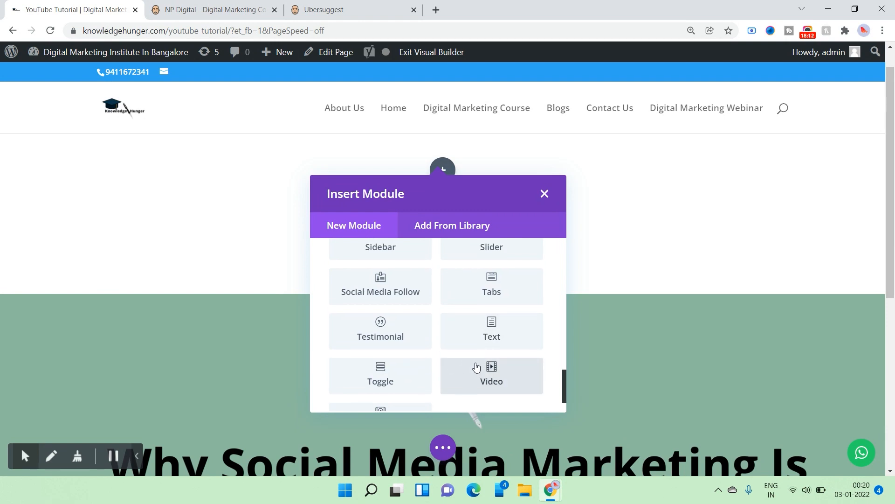
scroll(475, 366, up, 8)
scroll(476, 366, up, 5)
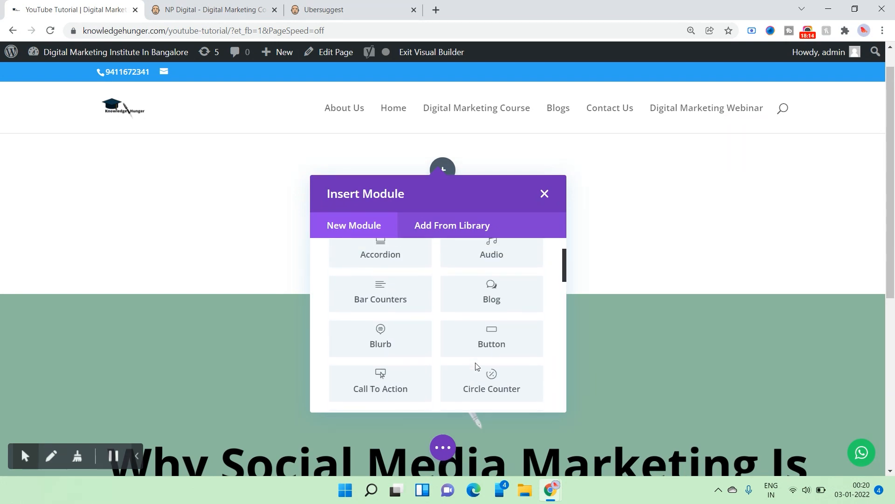
scroll(443, 364, down, 1)
scroll(442, 364, down, 2)
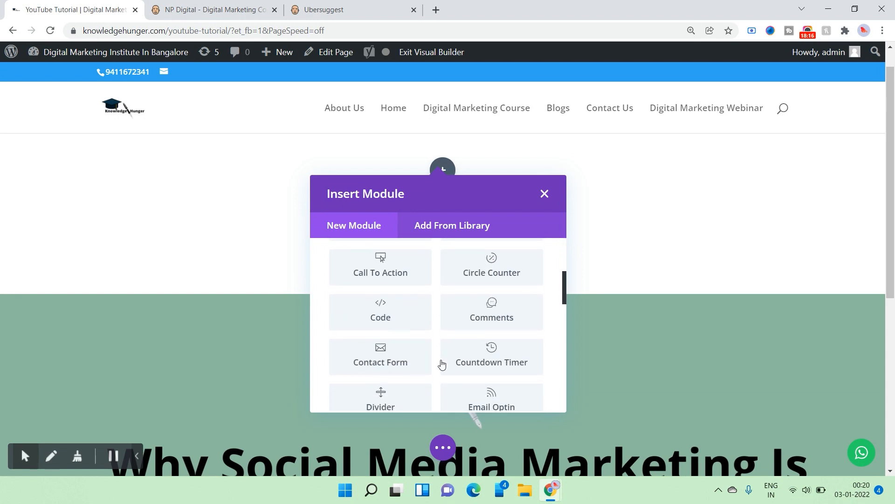
scroll(387, 358, down, 4)
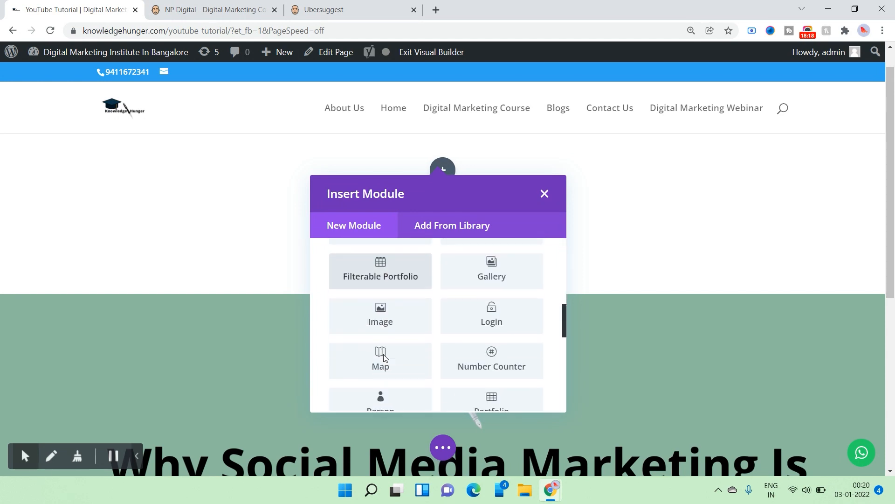
Add an Image module to the new row using the "Personality Development" picture from the media library and save it
click(357, 316)
click(747, 265)
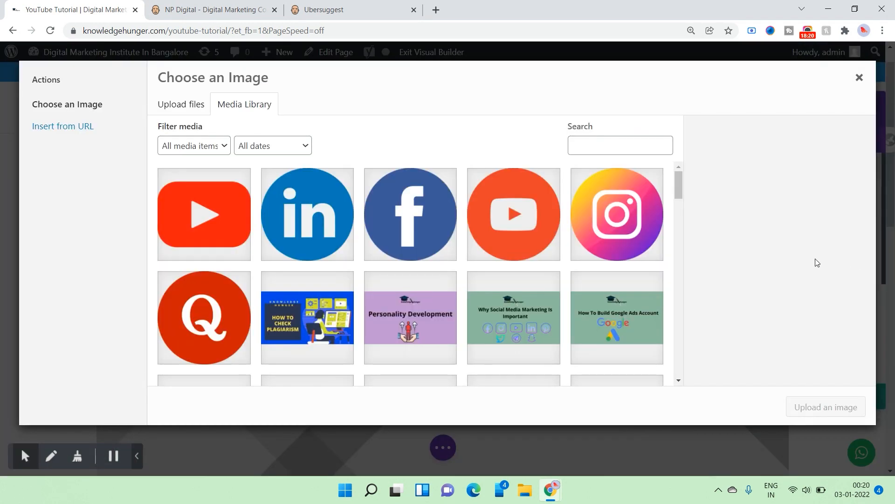
scroll(521, 273, down, 3)
click(396, 244)
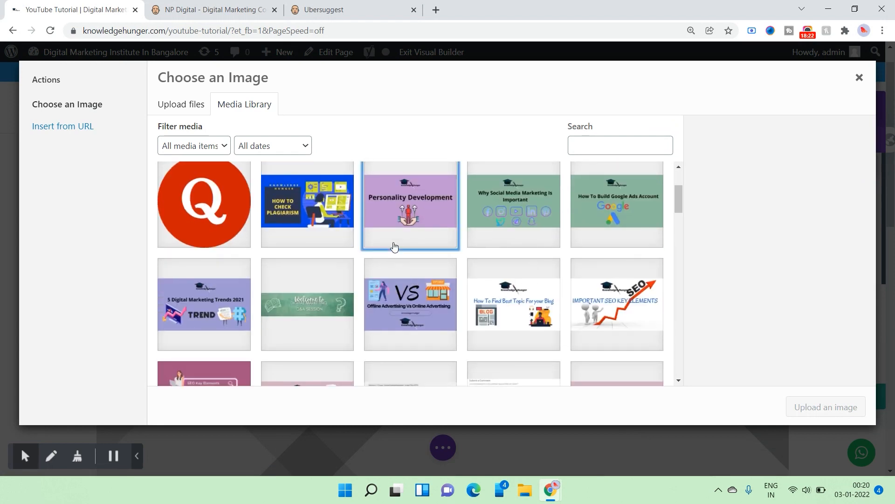
click(825, 407)
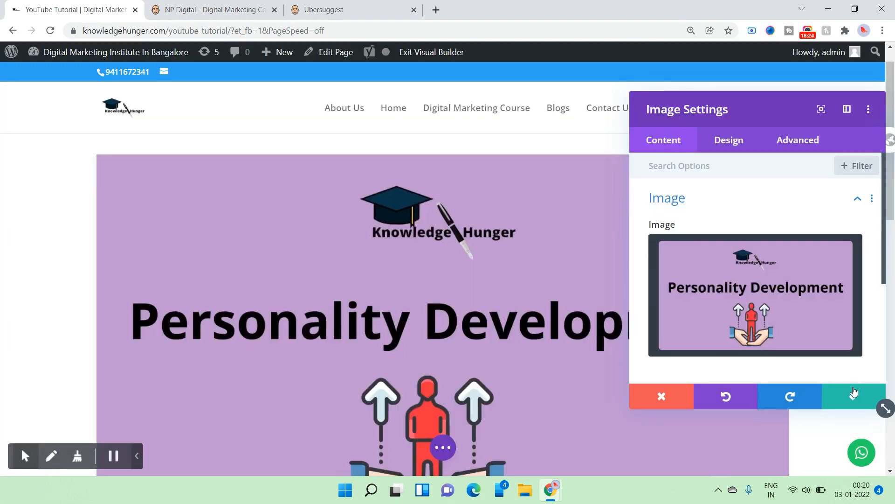
click(841, 392)
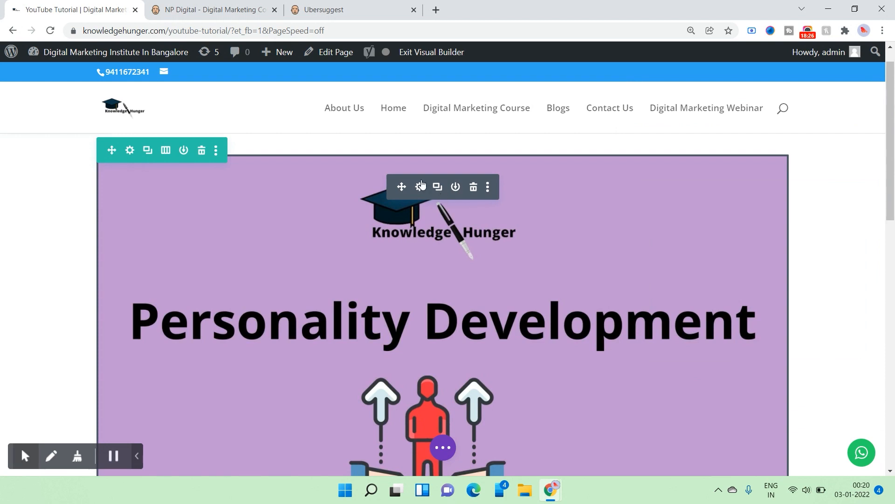
Review the design option groups of the Personality Development image module and close its settings
click(421, 187)
click(730, 142)
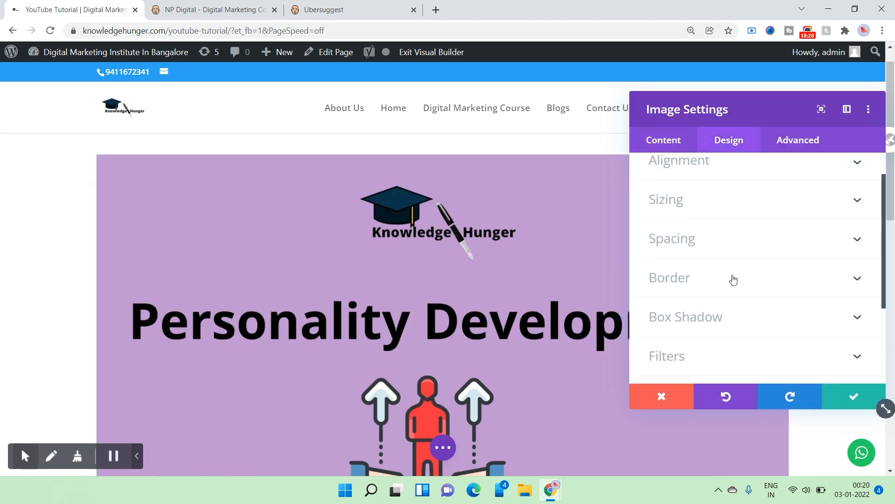
scroll(714, 287, down, 1)
scroll(709, 187, up, 3)
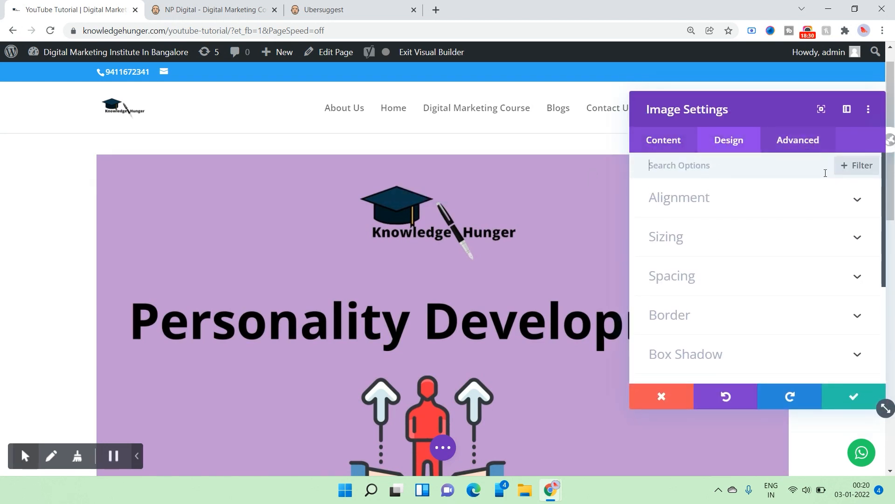
click(828, 404)
Insert a regular section below the fullwidth image section, dismiss its row layouts and undo the insertion
scroll(684, 416, down, 10)
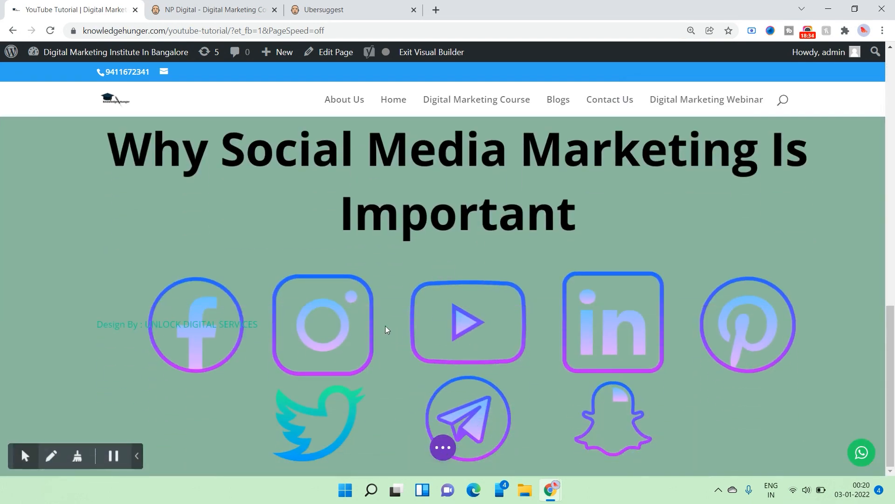
click(442, 308)
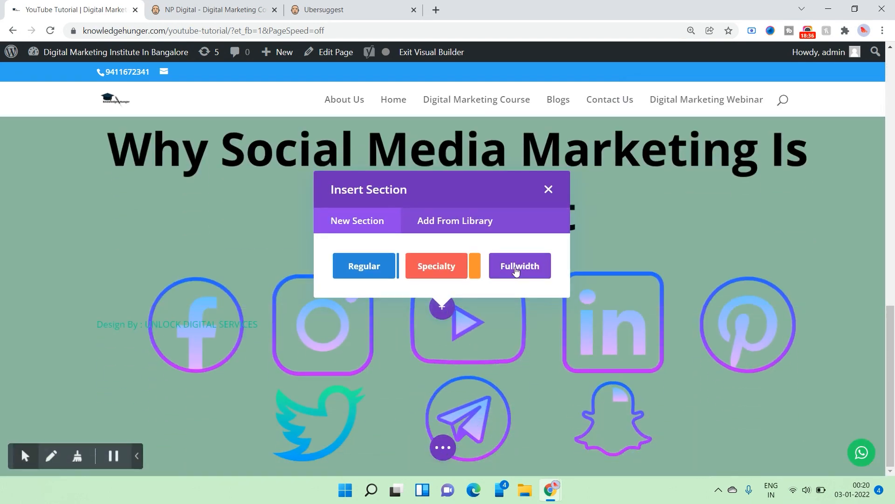
click(362, 271)
click(550, 101)
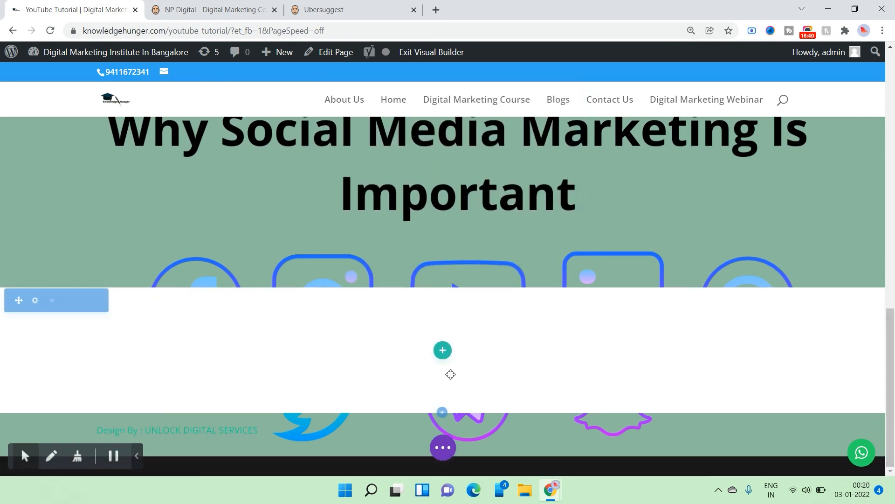
key(ctrl+z)
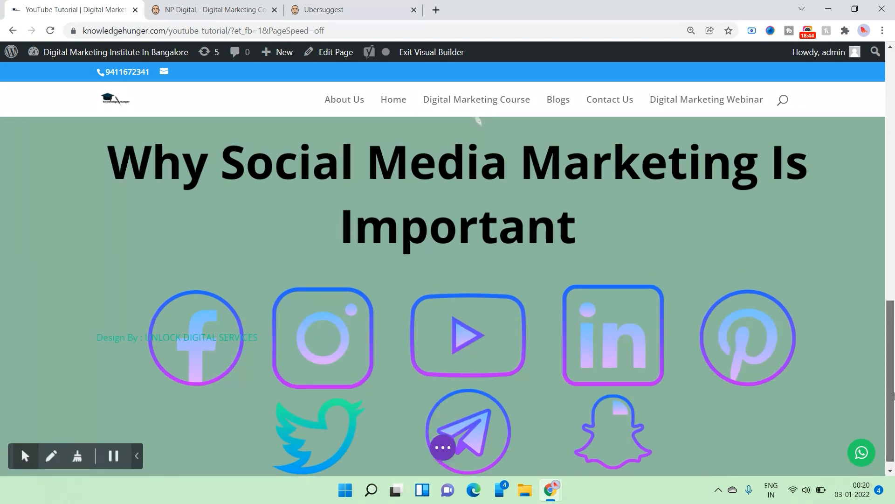
Add a Fullwidth Post Slider module to the empty fullwidth section above the social media marketing image
scroll(585, 314, up, 6)
click(442, 255)
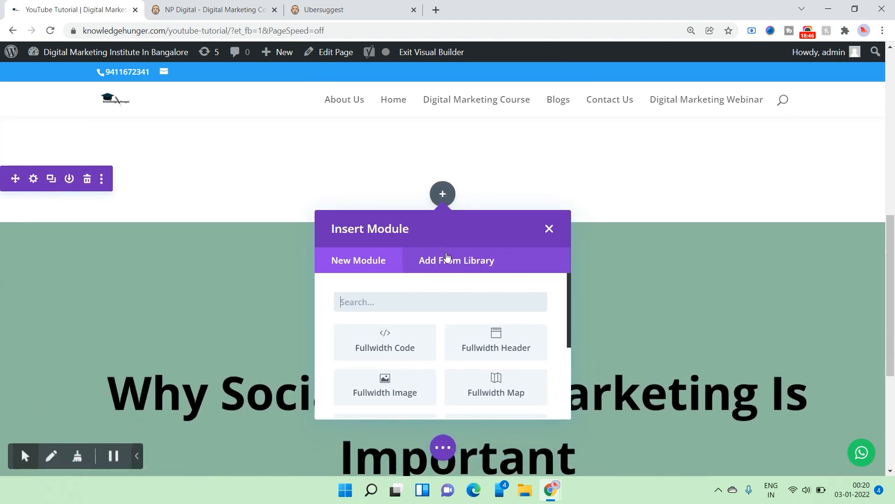
scroll(404, 373, down, 1)
scroll(404, 373, down, 2)
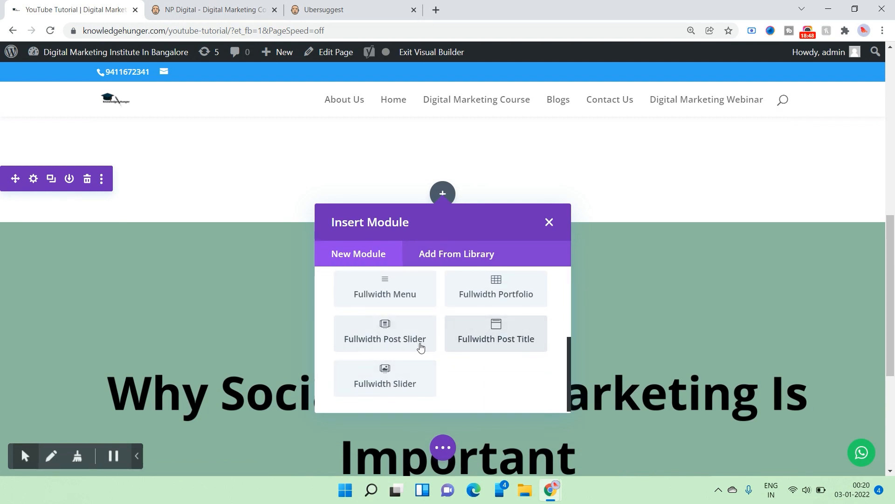
scroll(454, 392, up, 3)
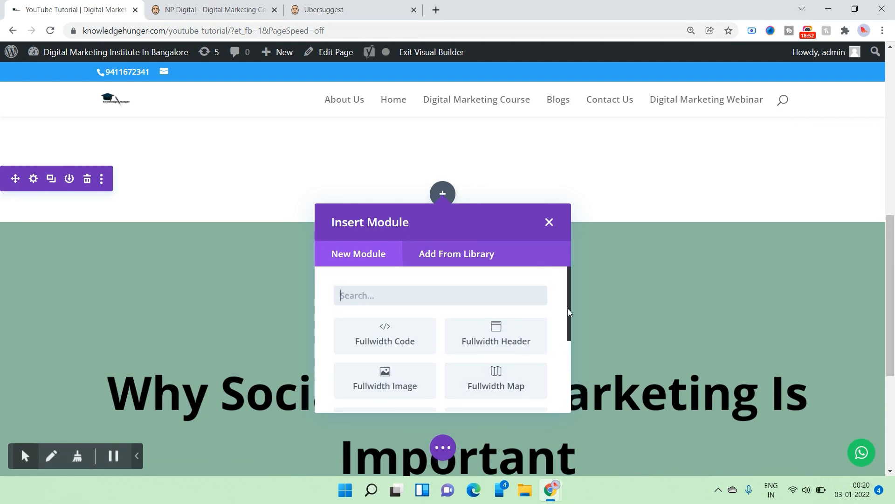
drag(568, 309, 564, 385)
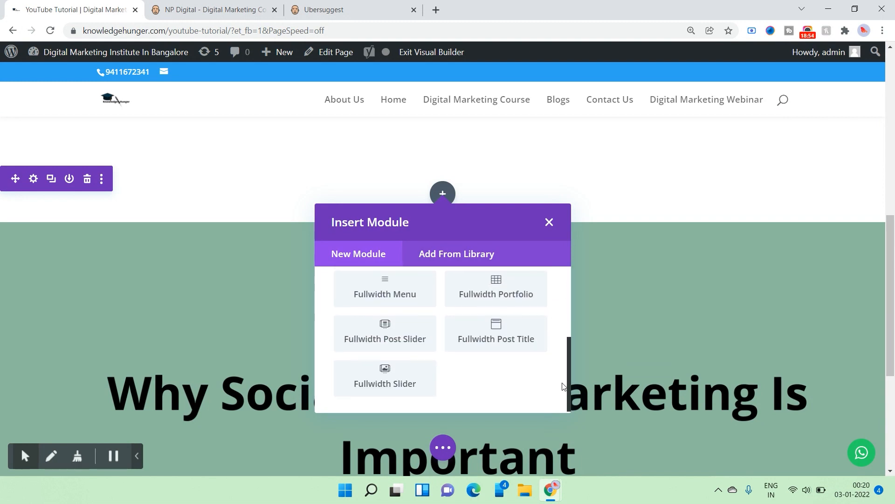
click(371, 339)
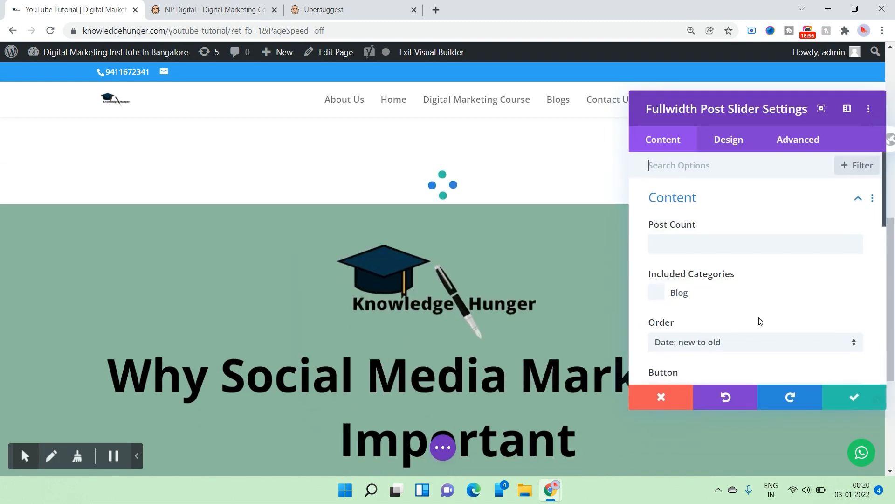
Set the post slider's Post Count to 8 and save the module
click(676, 244)
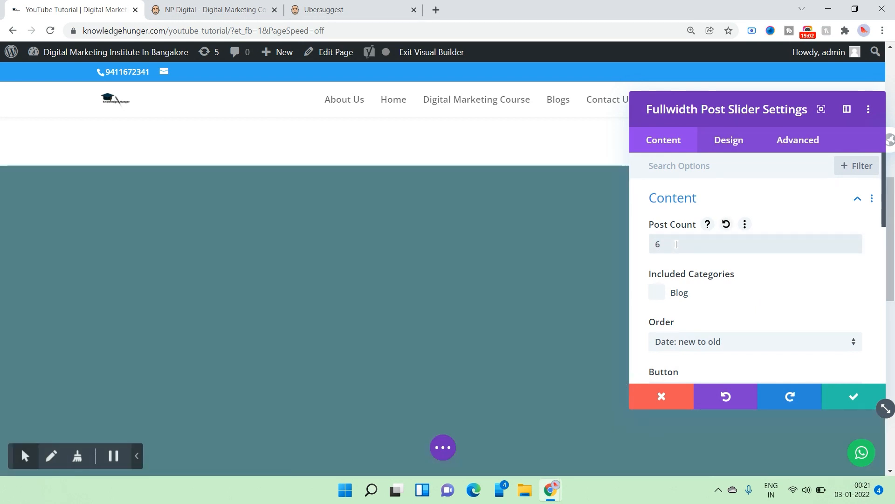
key(BackSpace)
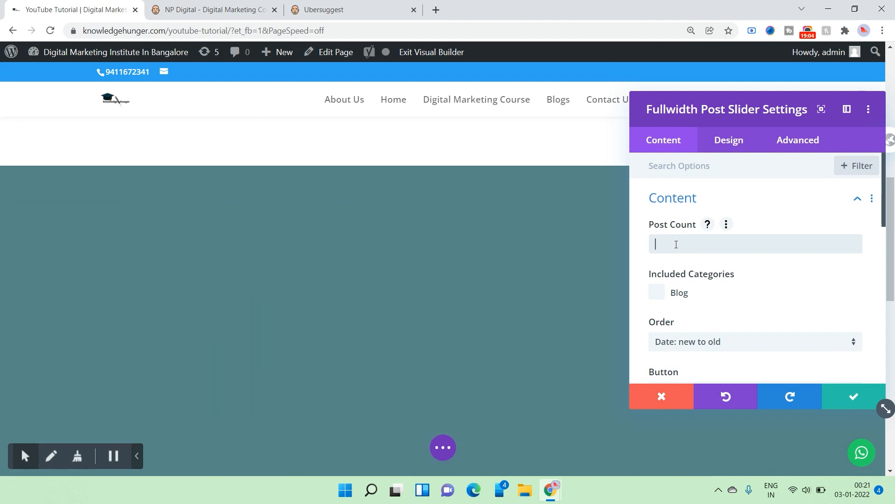
text(8)
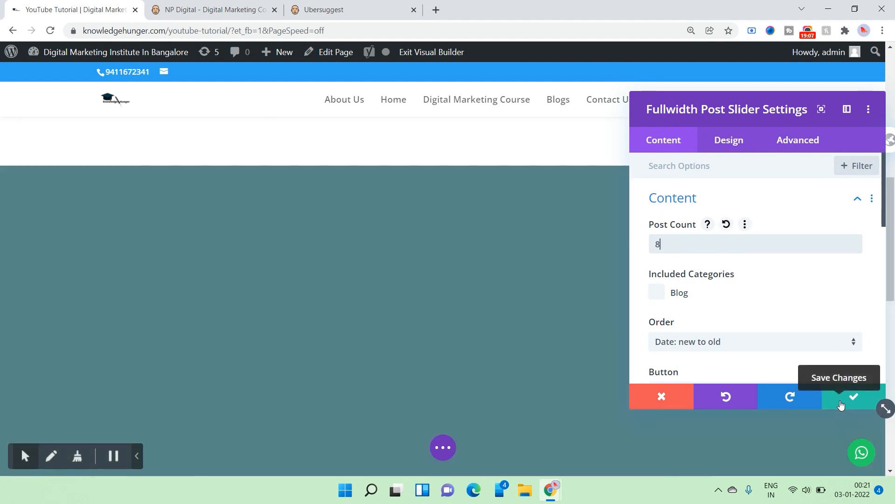
click(842, 403)
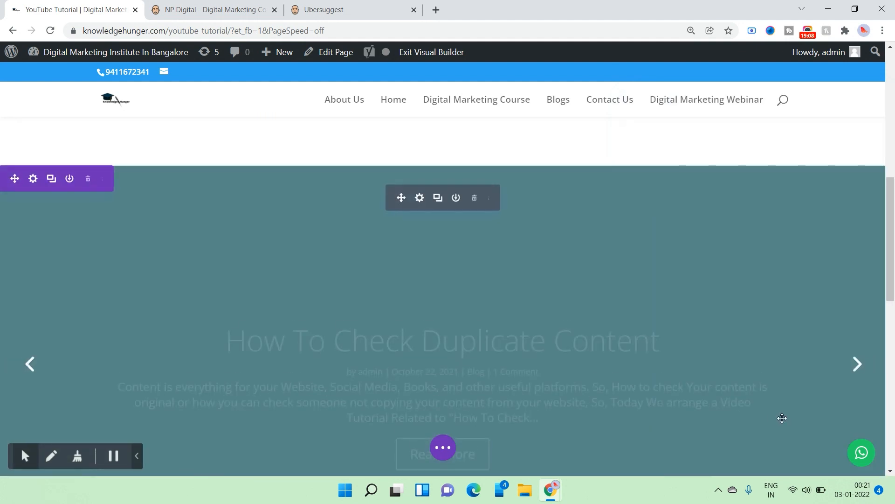
Preview the post slider's slides, review its content option groups and close the module settings
drag(894, 261, 894, 294)
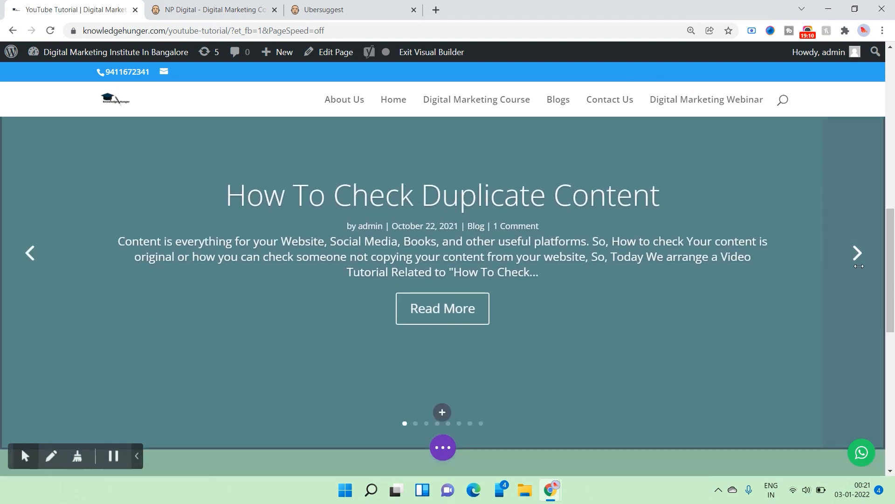
click(857, 254)
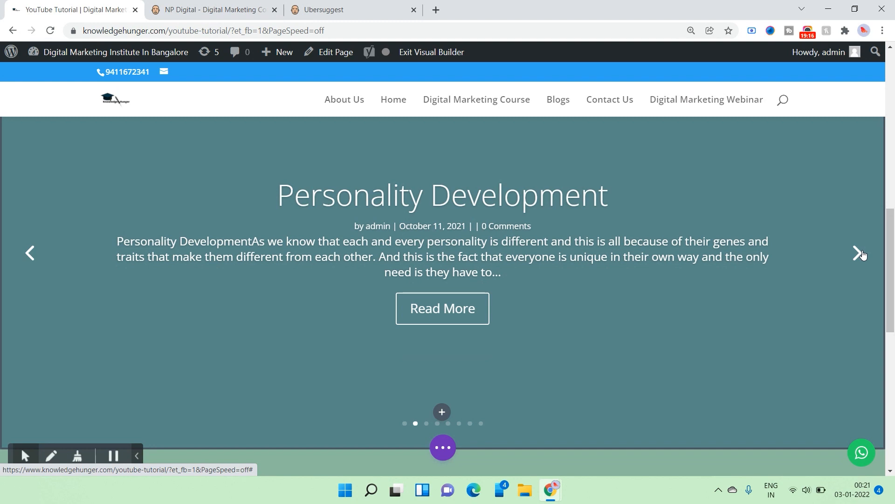
click(862, 254)
scroll(414, 382, up, 6)
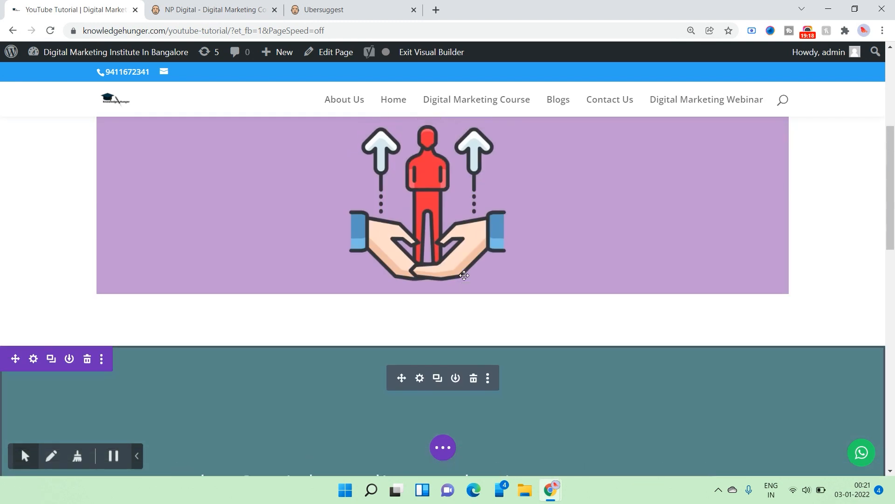
click(419, 377)
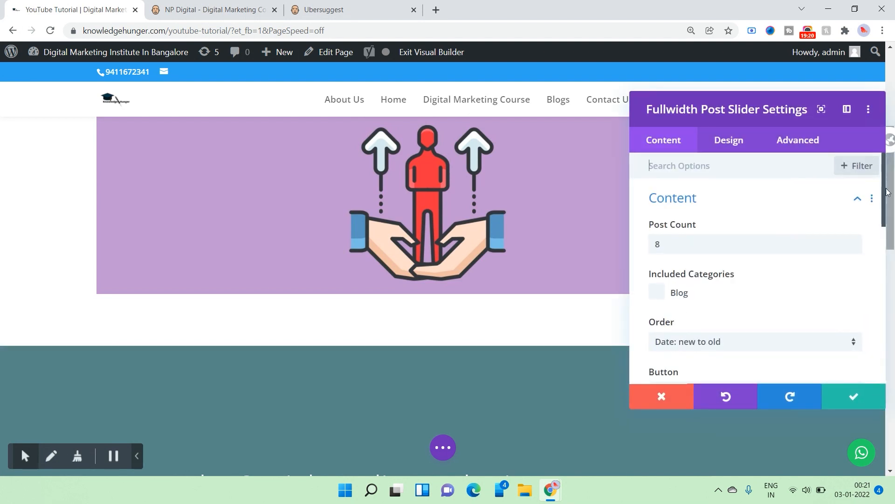
drag(893, 203, 893, 228)
scroll(116, 301, down, 3)
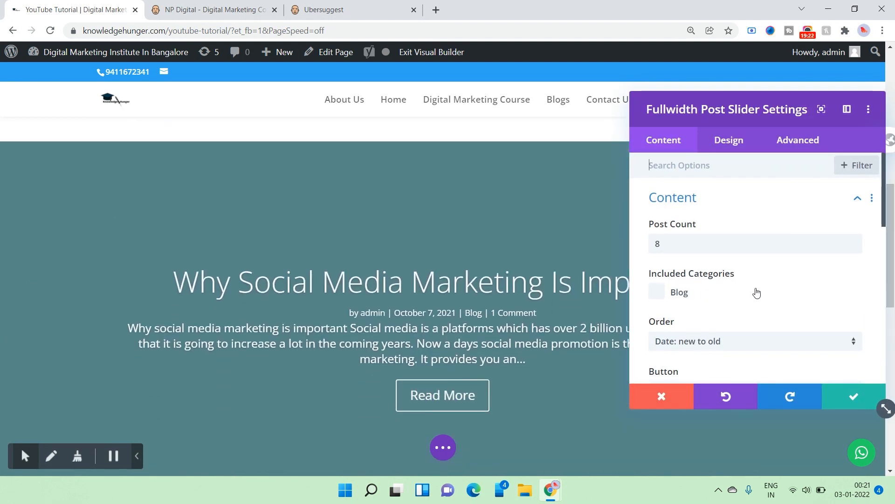
scroll(751, 295, down, 10)
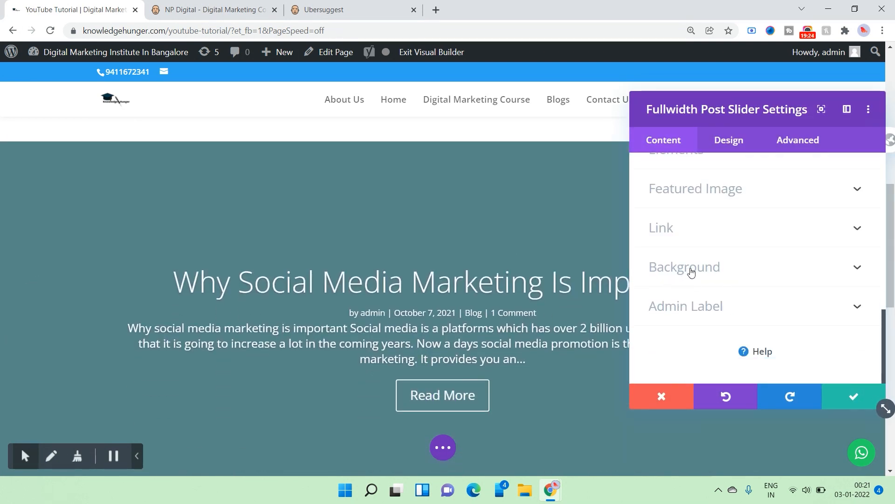
scroll(698, 278, up, 5)
click(854, 396)
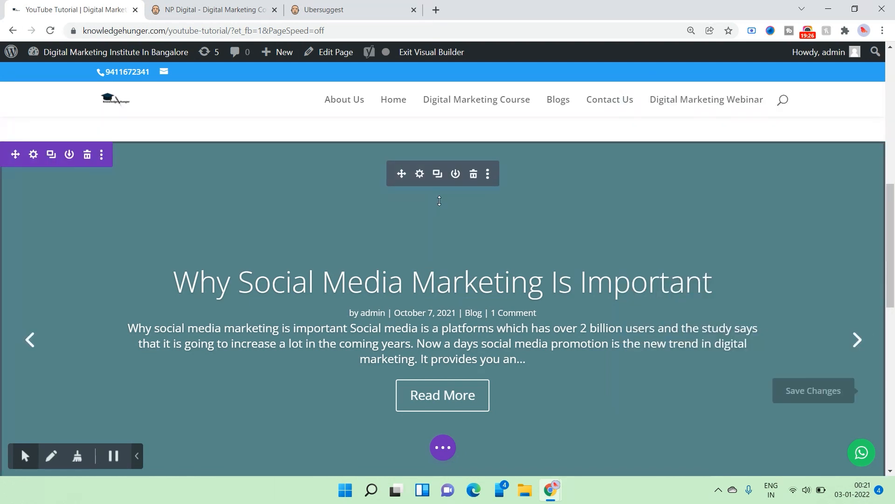
Try green and yellow backgrounds on the post slider and set its background color to orange #e09900
click(419, 174)
scroll(747, 280, down, 10)
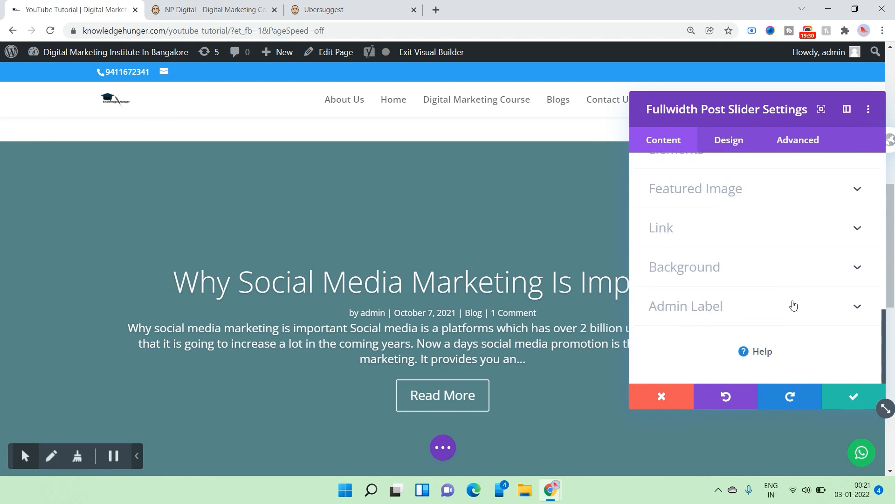
click(730, 284)
scroll(793, 280, down, 3)
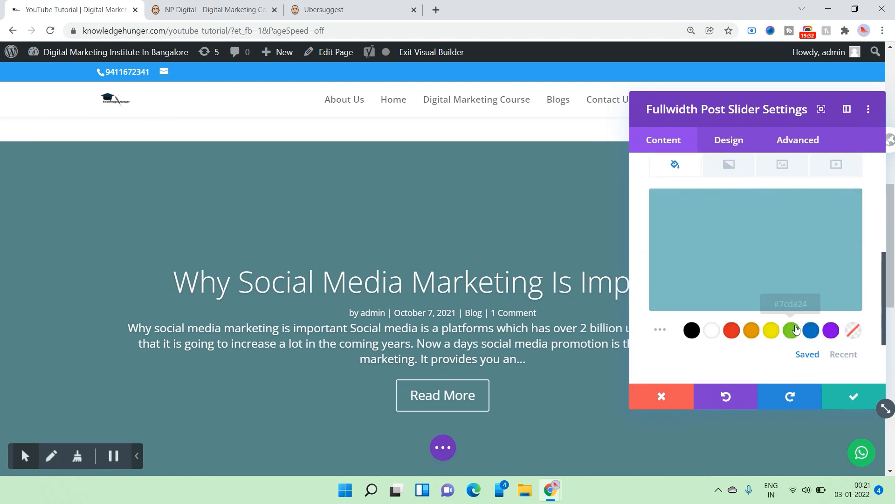
click(792, 330)
click(772, 331)
click(752, 331)
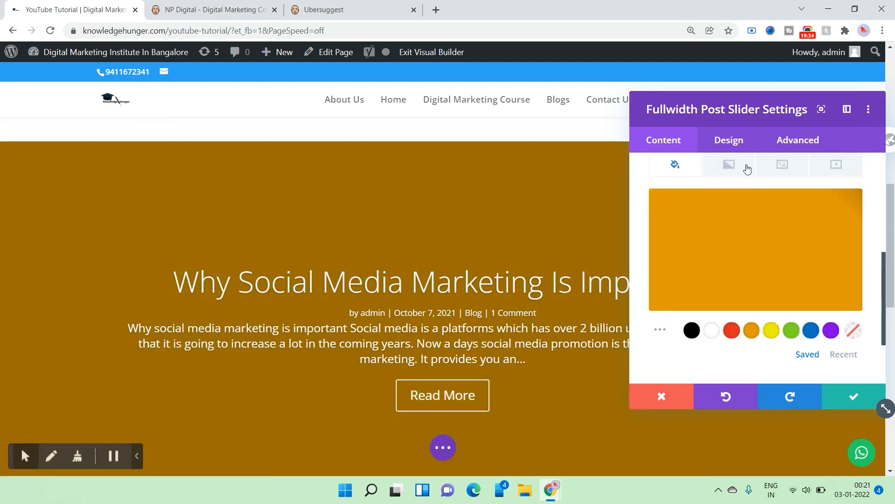
Set the "How To Build Google Ads Account" picture as the post slider's background image and save the module
click(783, 165)
click(757, 240)
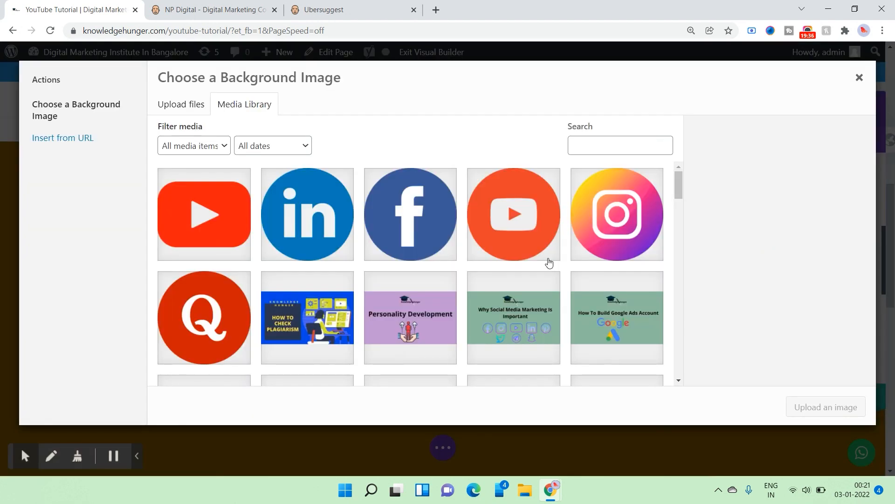
click(623, 298)
click(850, 407)
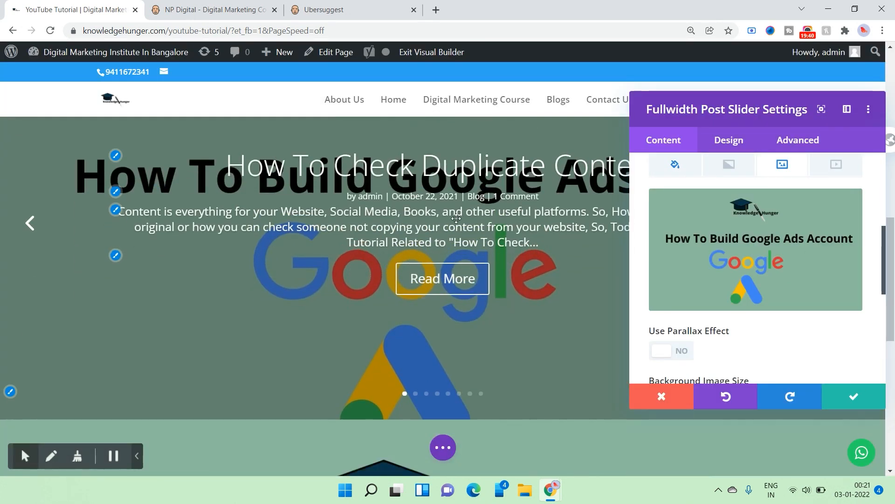
scroll(790, 266, up, 2)
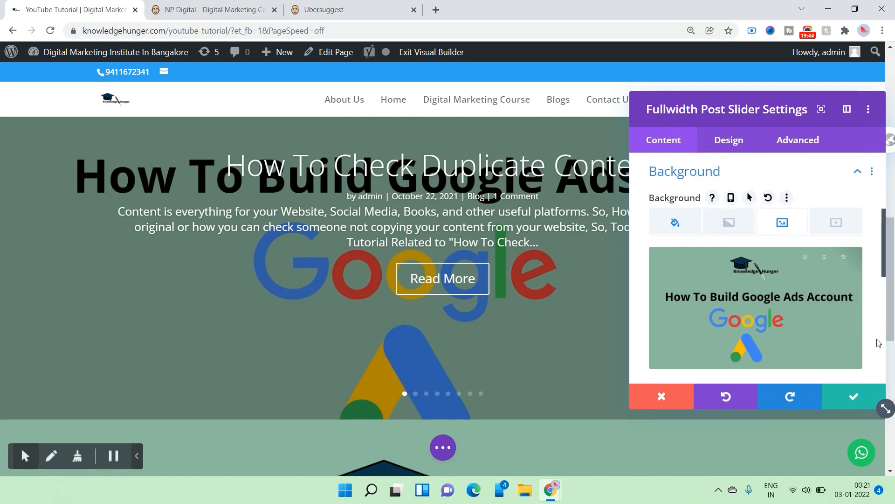
click(854, 396)
scroll(518, 239, up, 3)
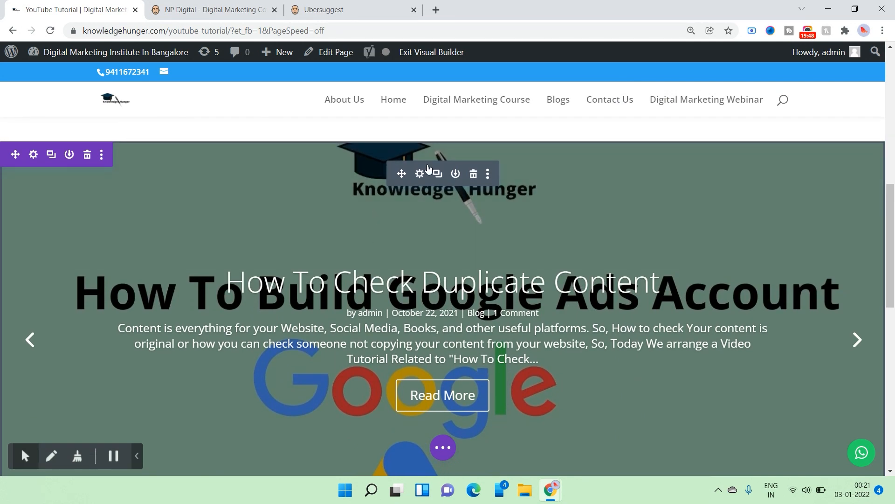
Remove the "How To Build Google Ads Account" background image from the post slider
click(421, 176)
scroll(808, 303, down, 5)
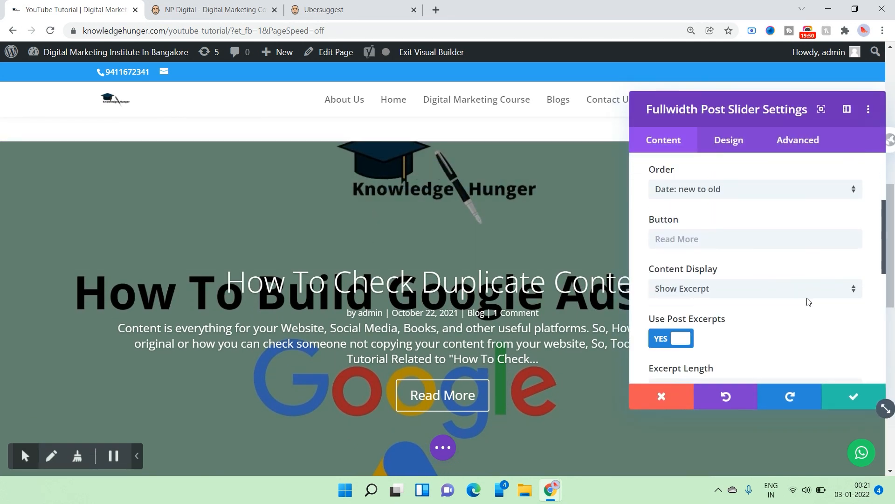
scroll(803, 300, down, 4)
click(712, 275)
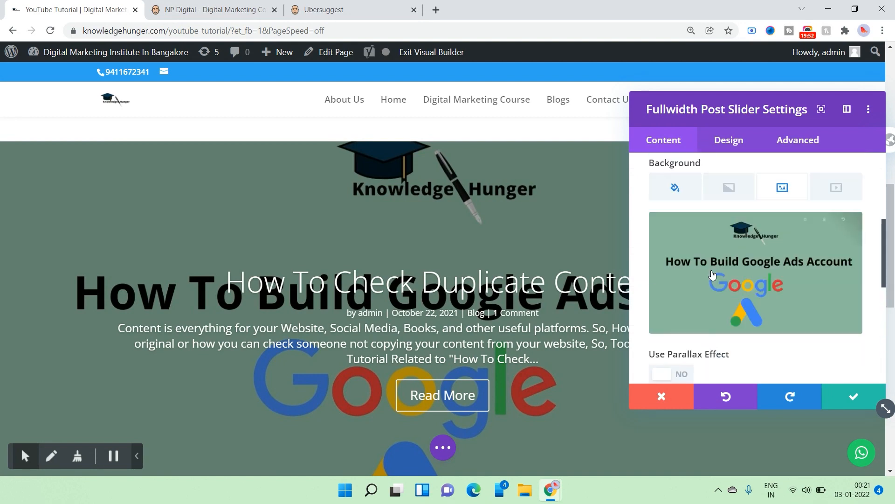
scroll(796, 310, down, 2)
scroll(796, 269, up, 1)
click(825, 209)
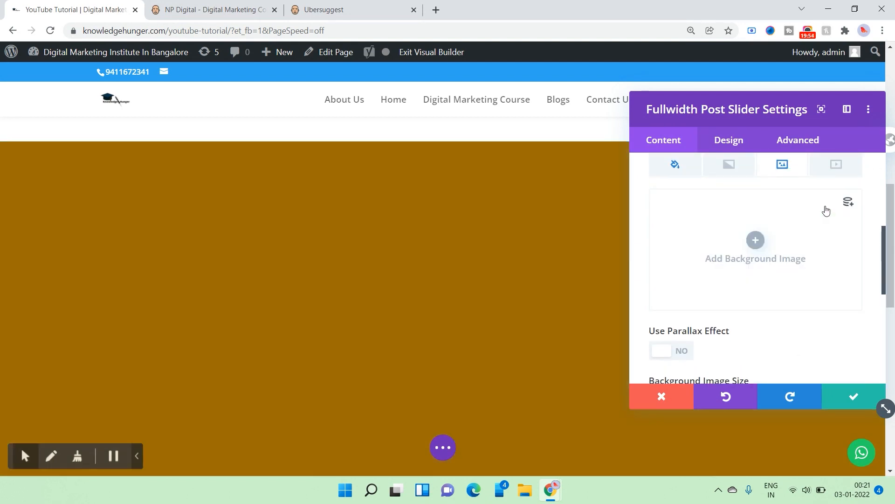
scroll(726, 309, down, 5)
scroll(747, 298, up, 5)
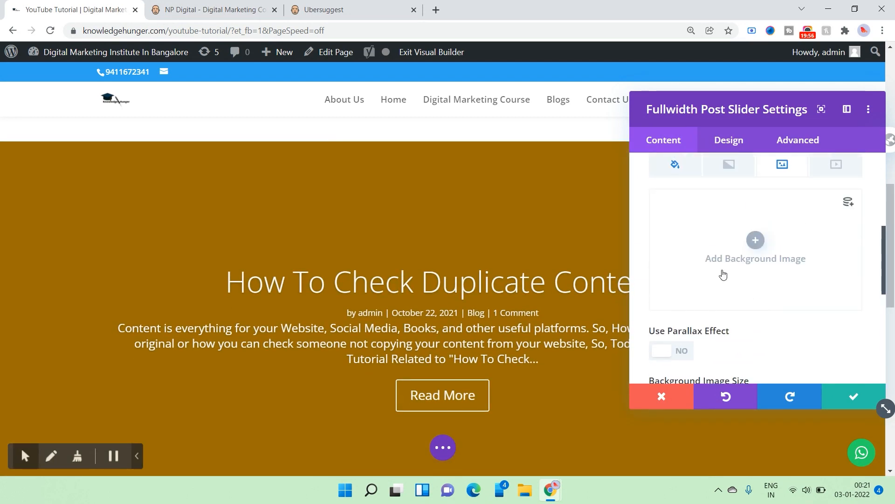
scroll(692, 233, up, 1)
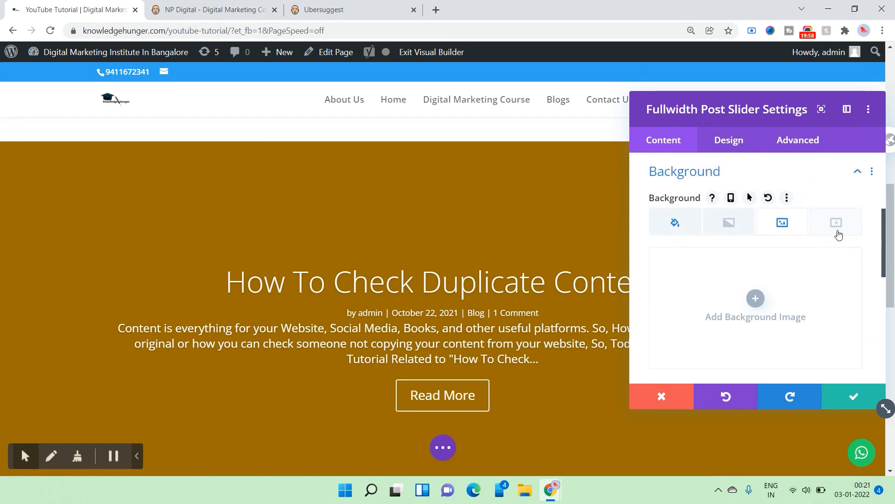
Try yellow, green and purple backgrounds on the post slider and pick a light purple from the extended color palette
click(695, 226)
scroll(751, 336, down, 1)
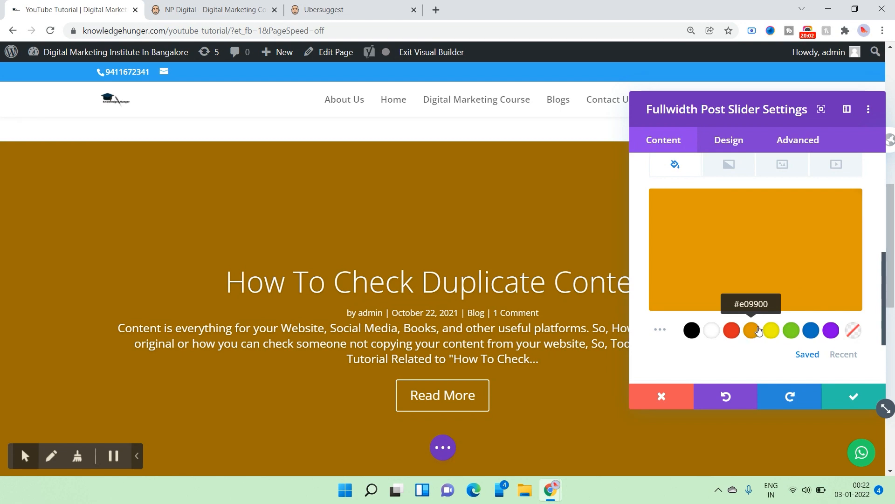
click(771, 330)
click(791, 330)
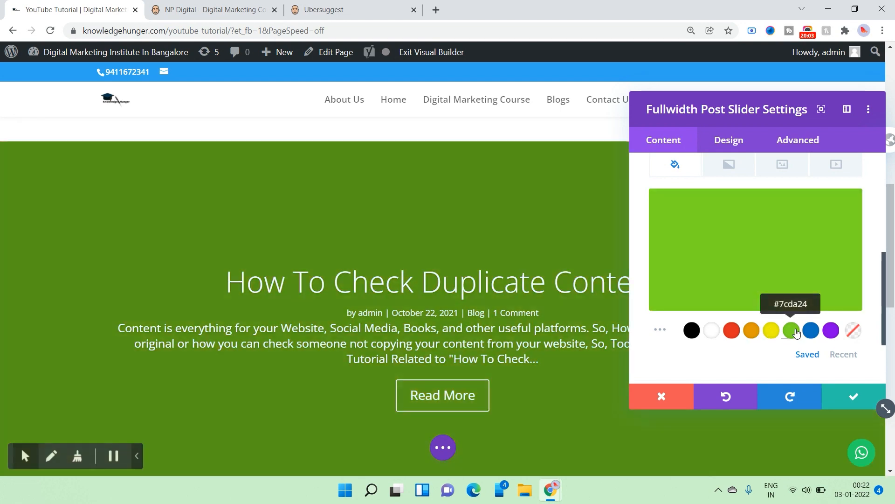
click(827, 332)
click(660, 330)
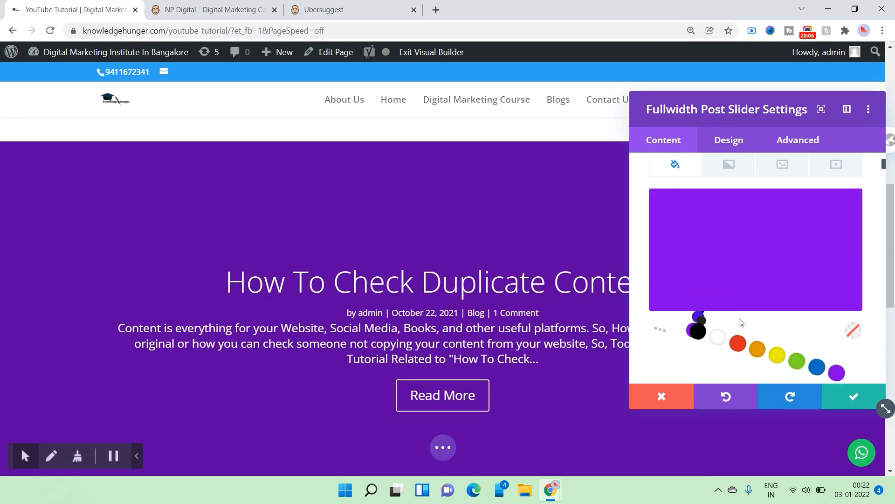
click(834, 309)
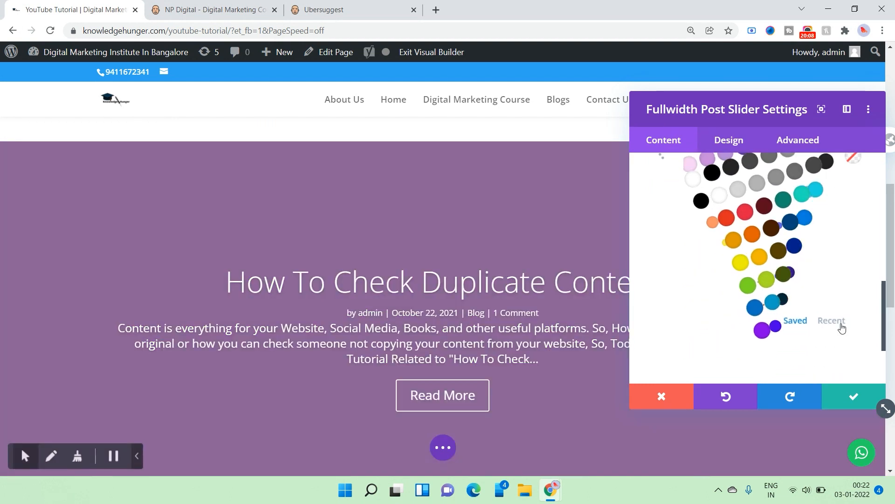
Set basic-seo-step.jpg from the media library as the fullwidth post slider's background image
scroll(756, 312, up, 3)
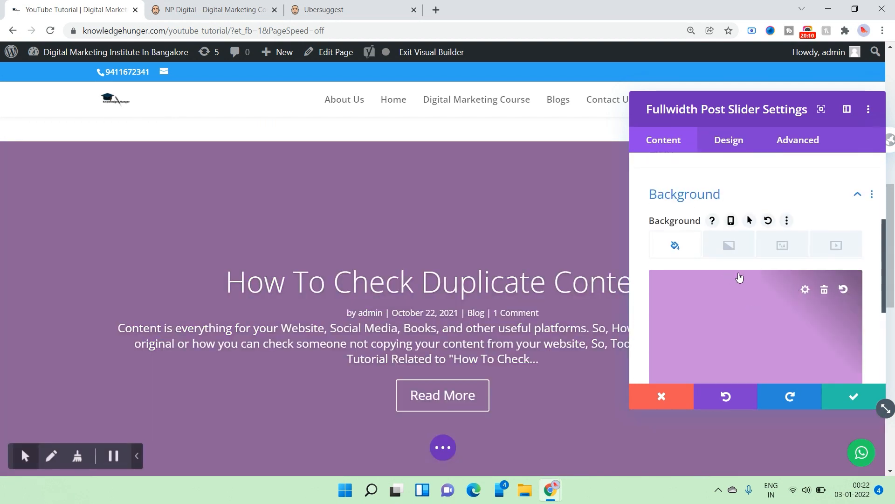
click(729, 246)
click(783, 246)
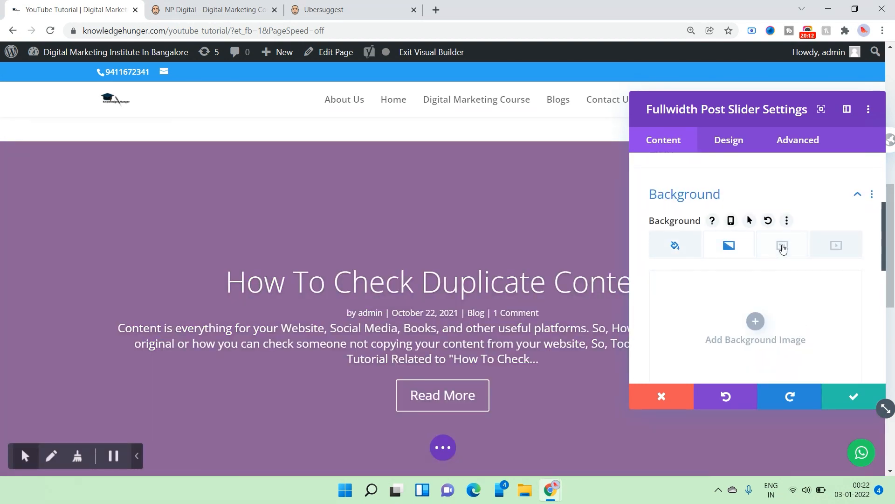
click(755, 322)
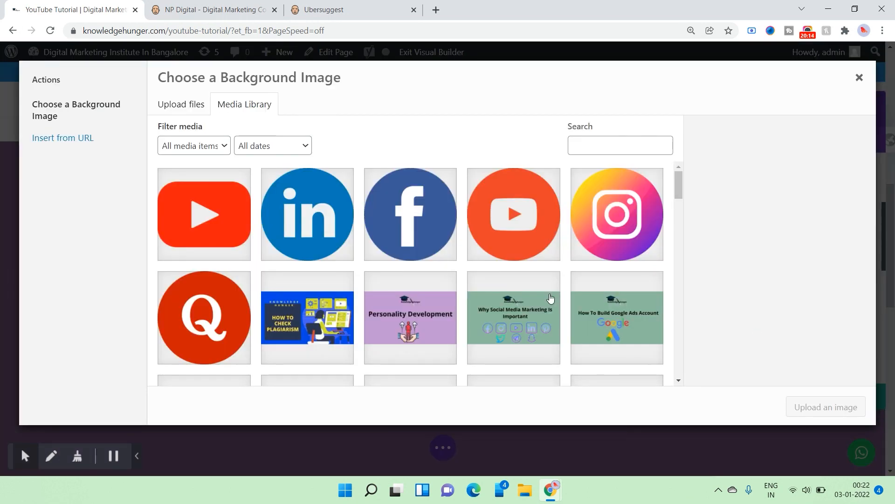
scroll(550, 297, down, 10)
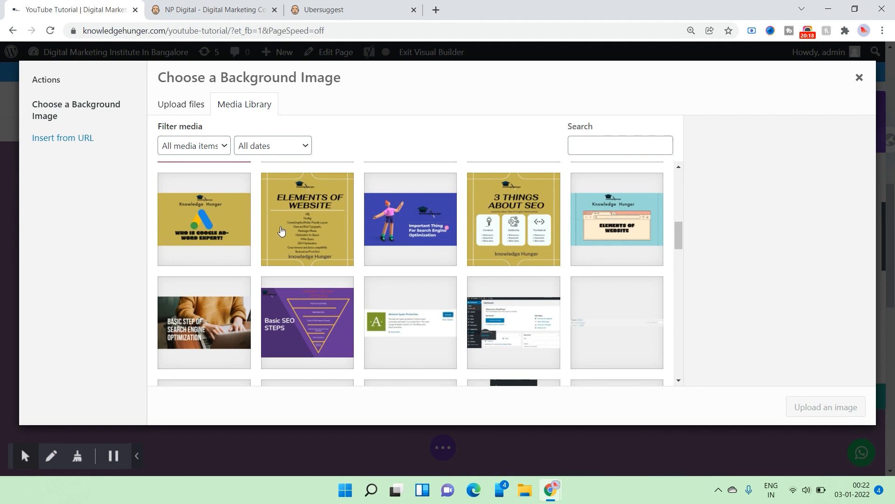
click(223, 322)
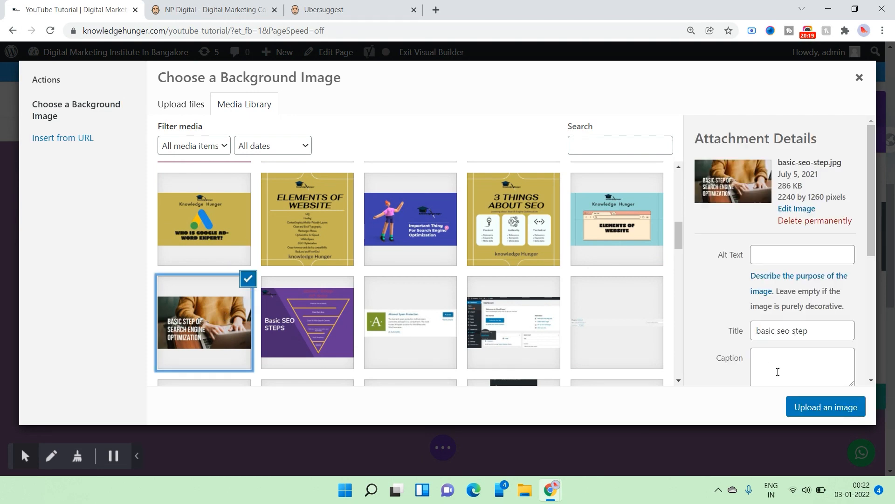
click(826, 409)
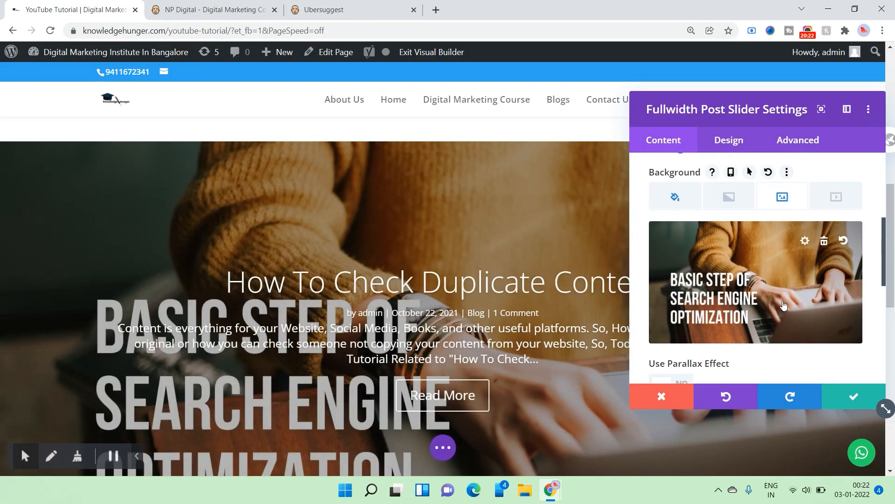
Examine the upload and media library options for the post slider's MP4 background video, and leave the file chooser
scroll(835, 194, up, 2)
click(823, 303)
scroll(793, 289, down, 3)
click(756, 281)
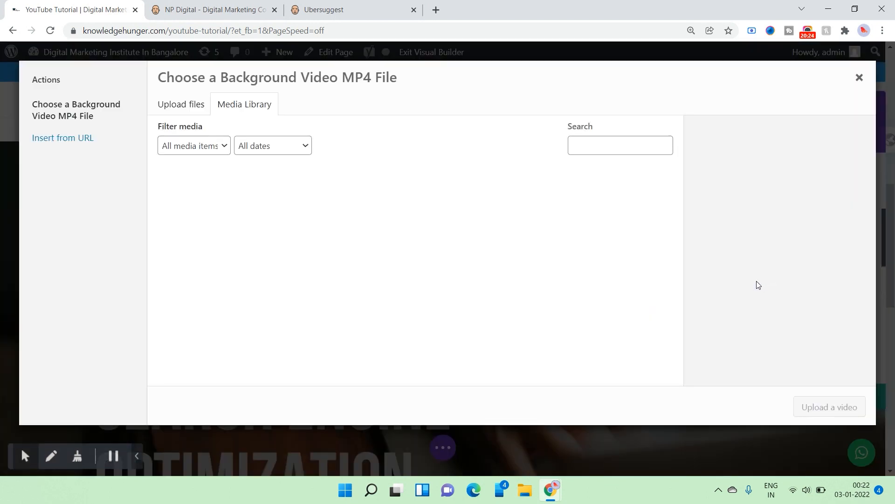
click(200, 112)
click(266, 113)
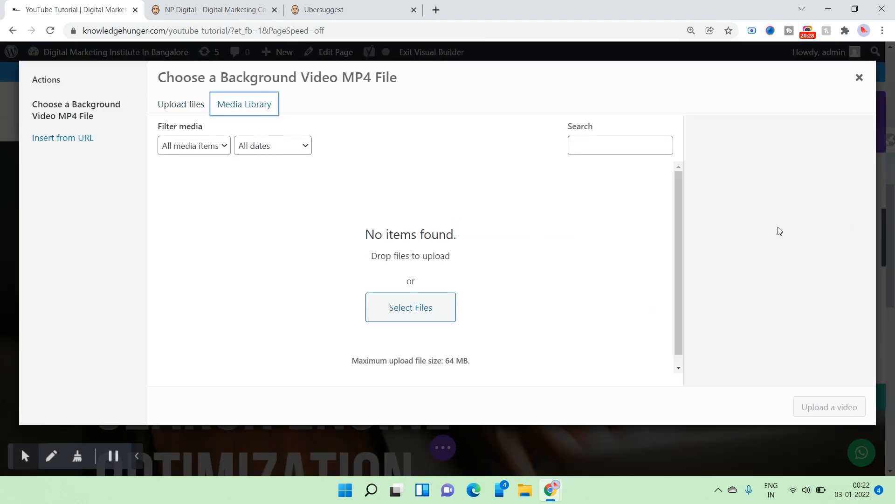
click(864, 83)
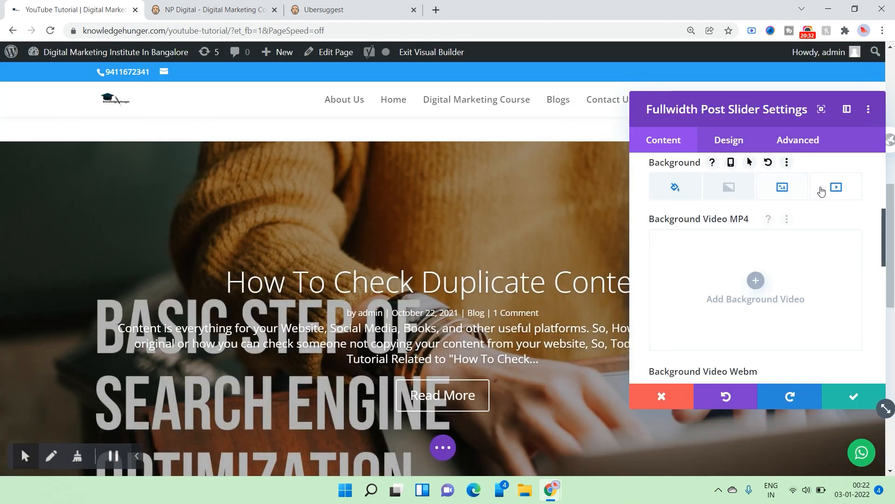
Open YouTube in a new browser tab and copy the link address of the "Top 20 Funny Moments of Dhindora" video
click(756, 280)
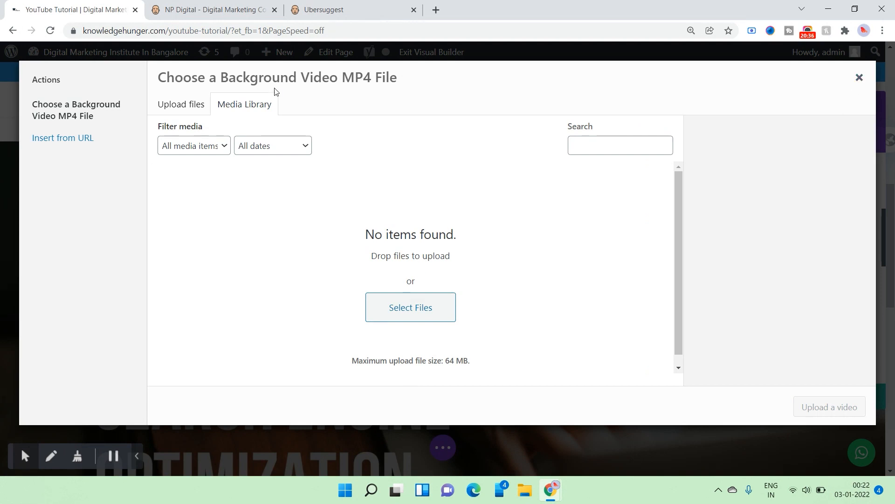
click(434, 9)
text(y)
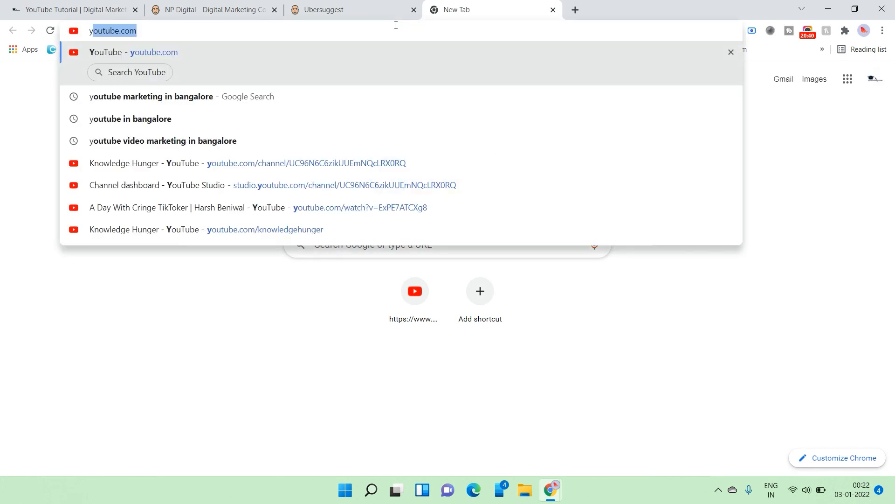
key(Return)
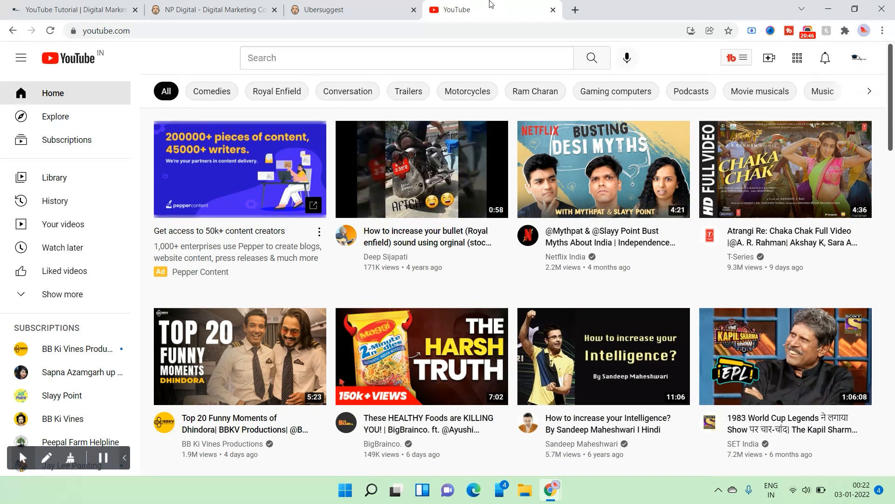
right_click(258, 309)
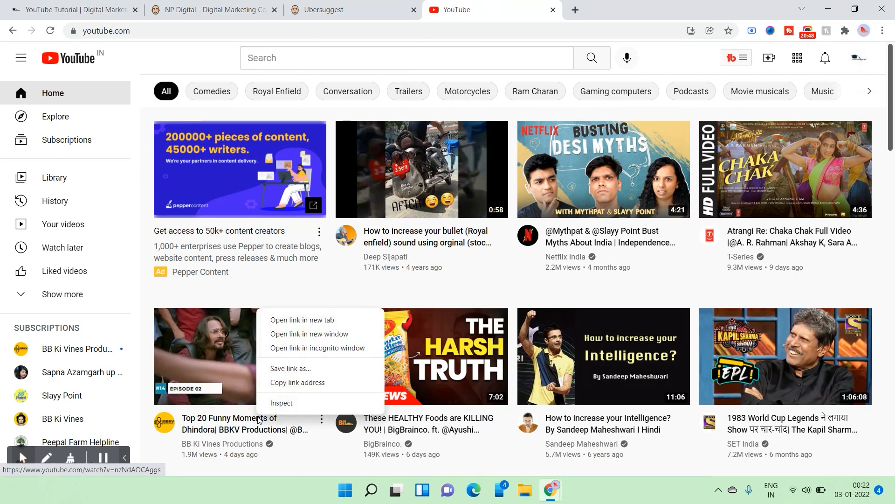
click(297, 382)
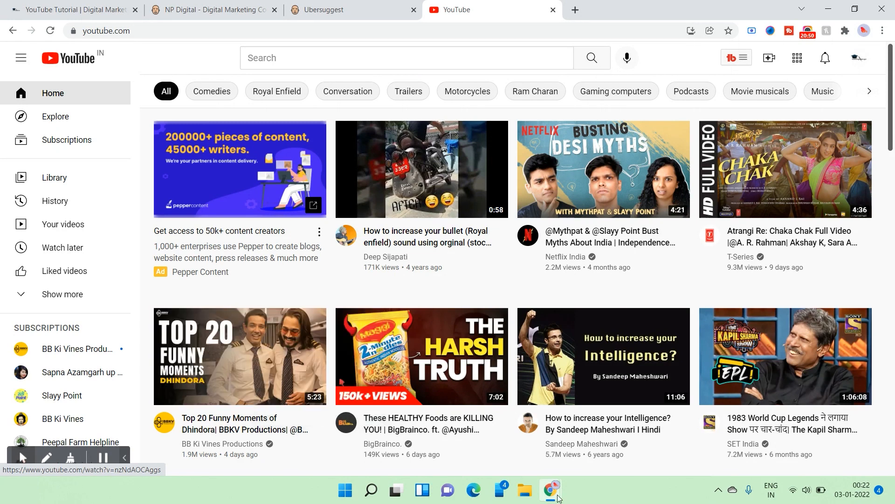
click(67, 5)
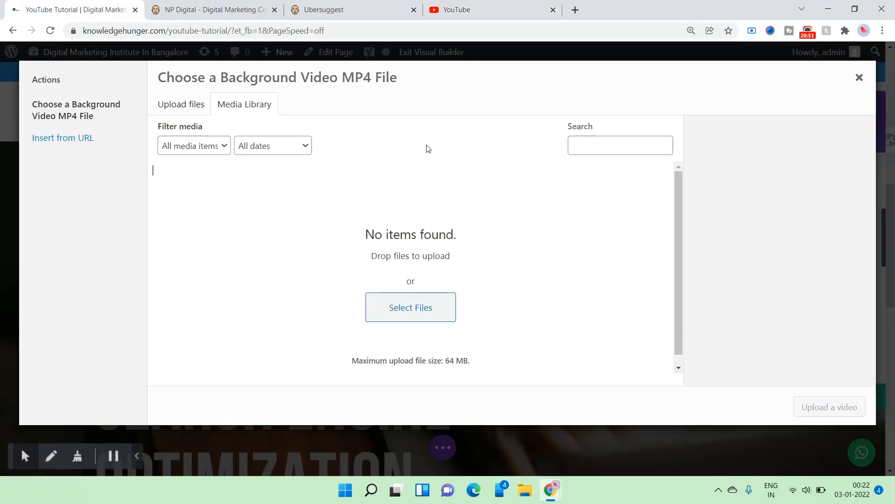
click(179, 116)
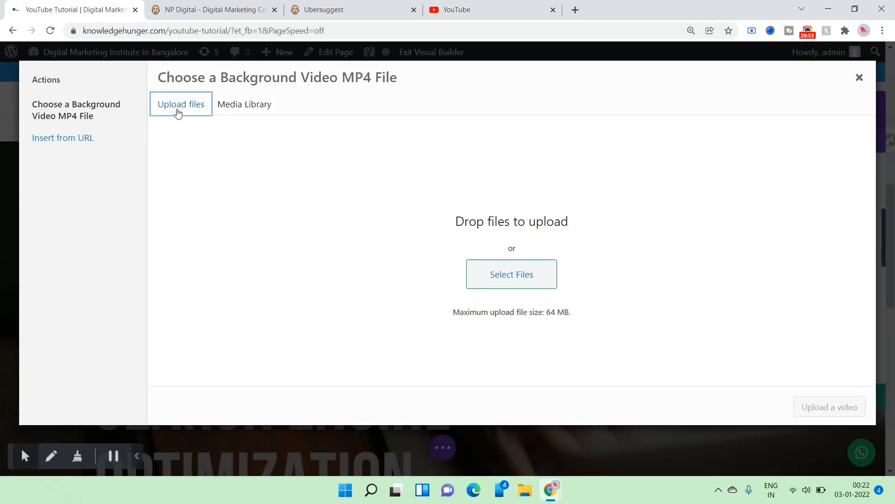
click(90, 138)
right_click(224, 147)
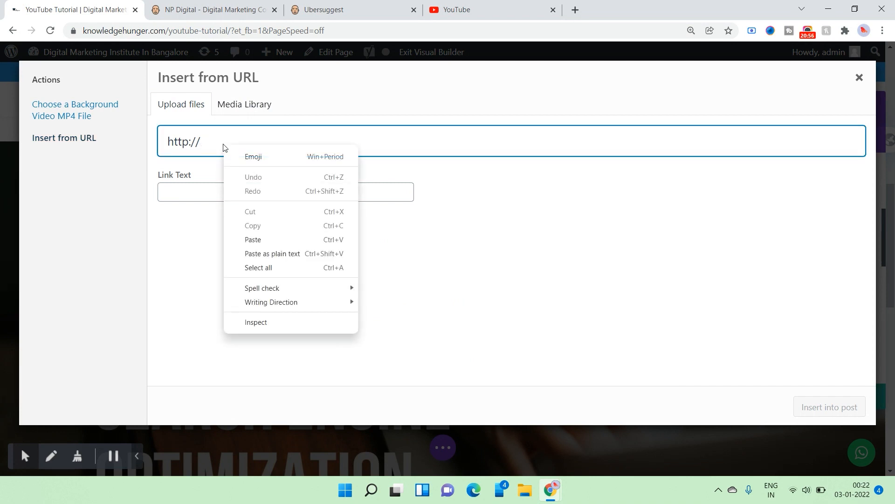
click(206, 148)
key(BackSpace)
key(BackSpace)
key(BackSpace)
key(BackSpace)
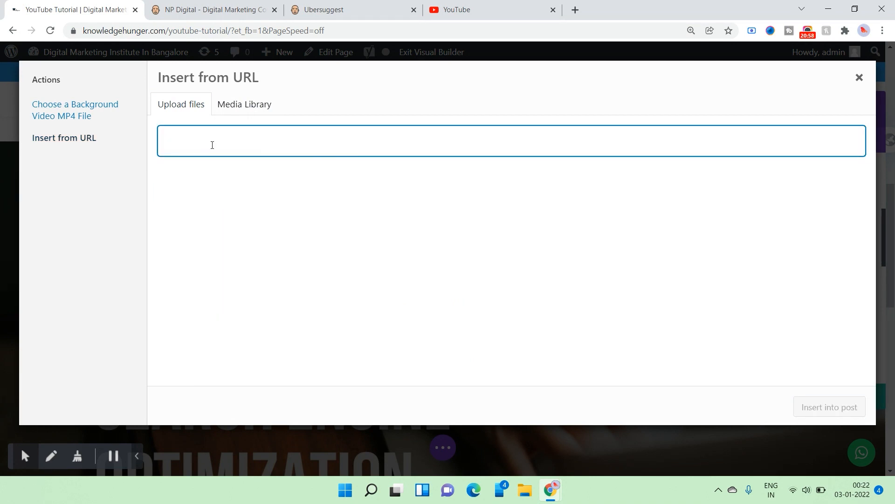
right_click(213, 145)
click(243, 237)
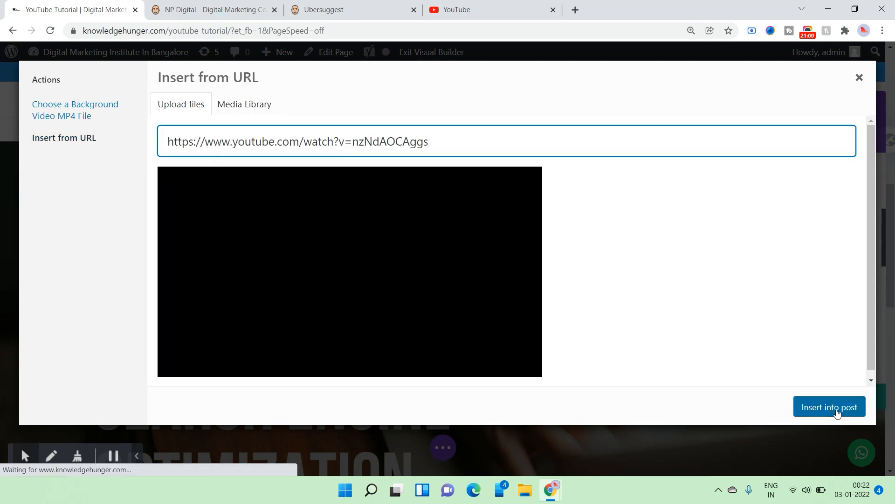
click(829, 406)
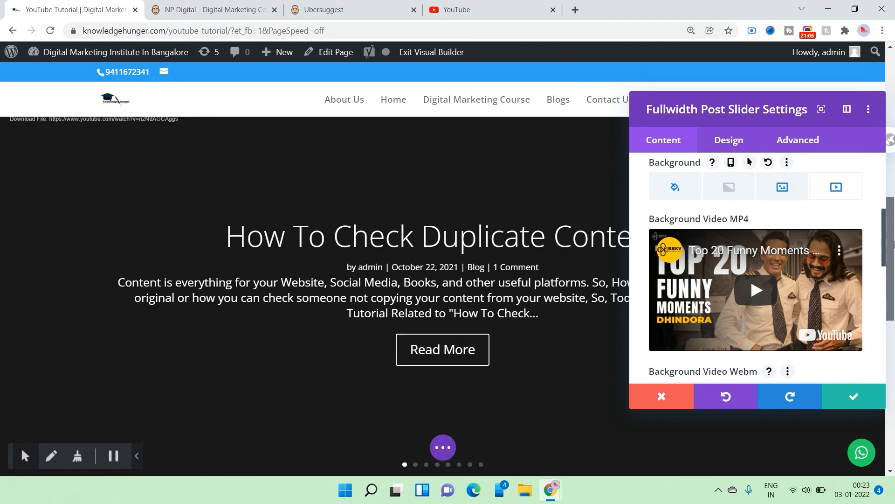
click(854, 396)
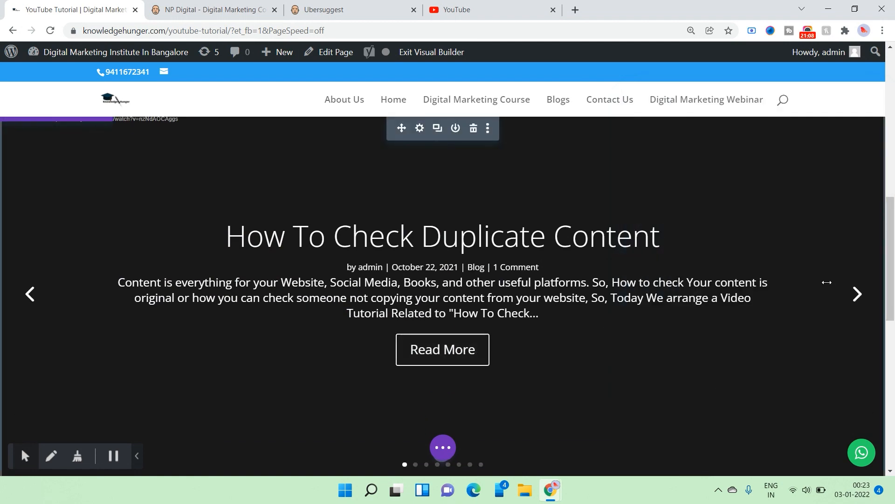
Preview the post slider on the page and remove the YouTube video from its MP4 background
scroll(373, 290, down, 4)
scroll(376, 290, up, 6)
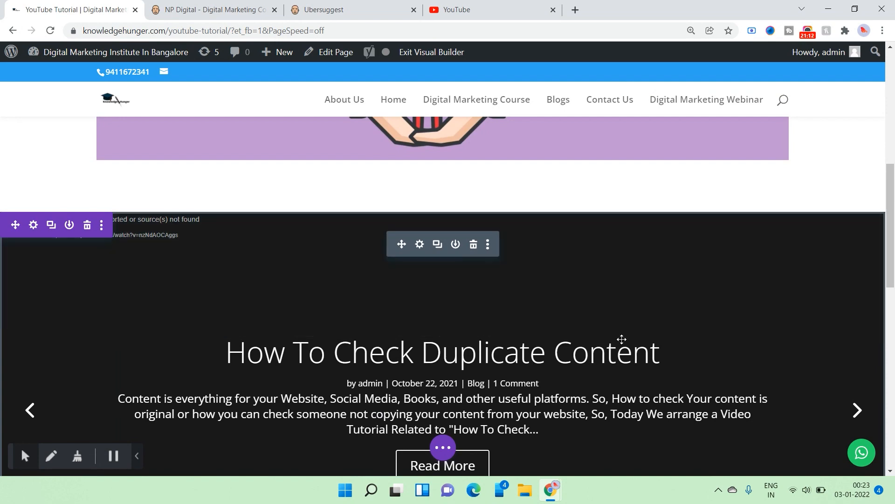
scroll(622, 340, down, 5)
scroll(623, 338, up, 8)
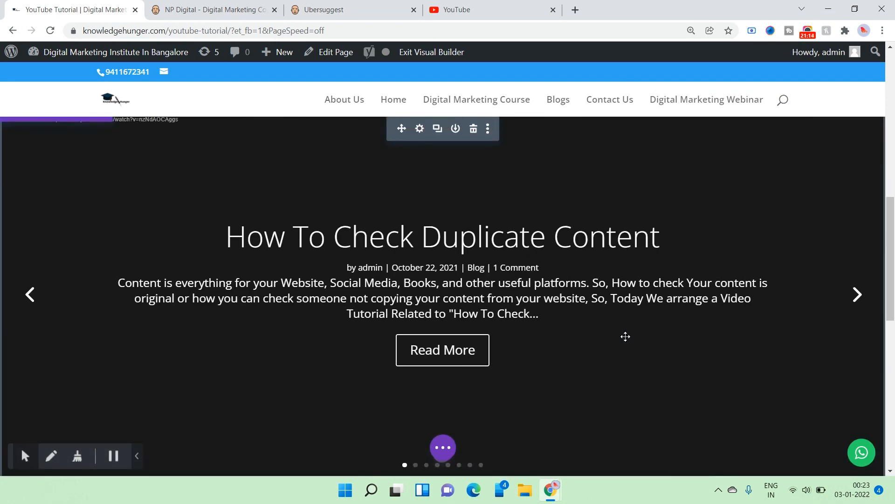
scroll(504, 402, down, 5)
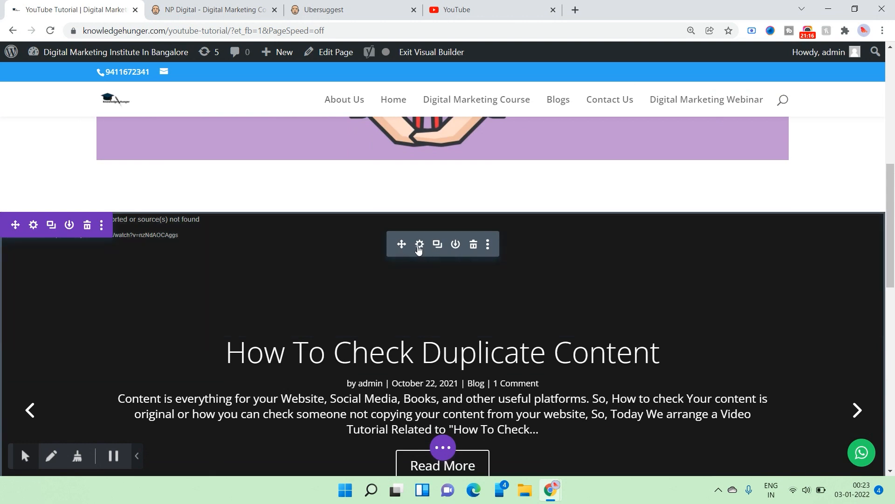
click(418, 246)
scroll(743, 300, down, 8)
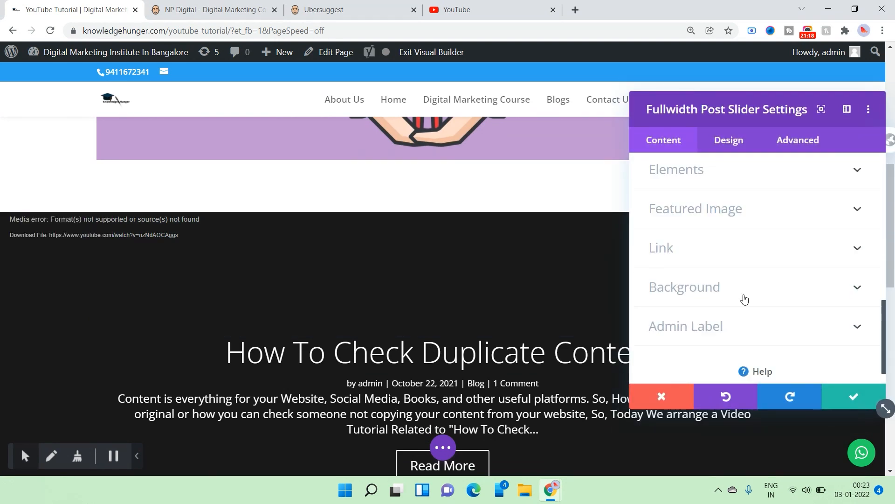
scroll(756, 277, up, 3)
scroll(750, 328, down, 3)
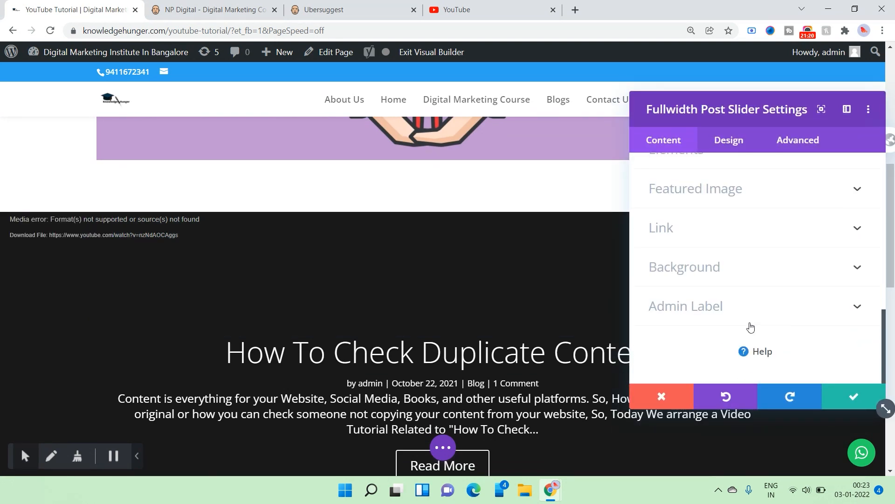
click(707, 271)
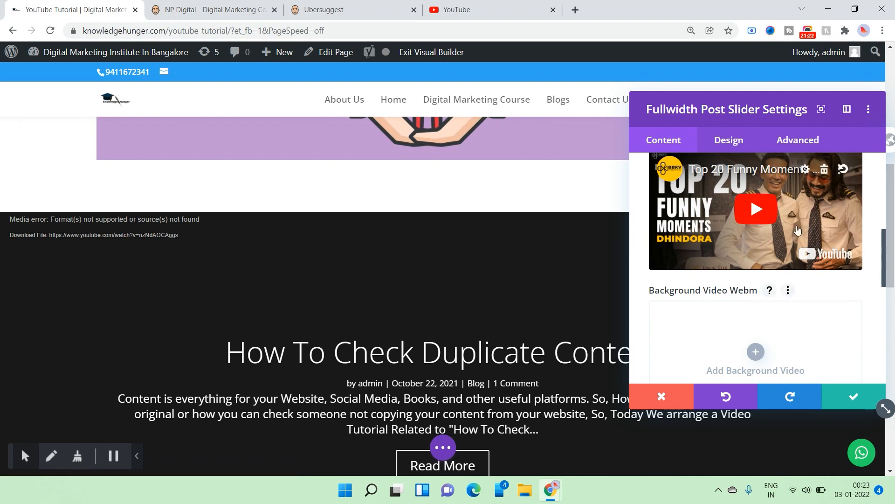
click(824, 219)
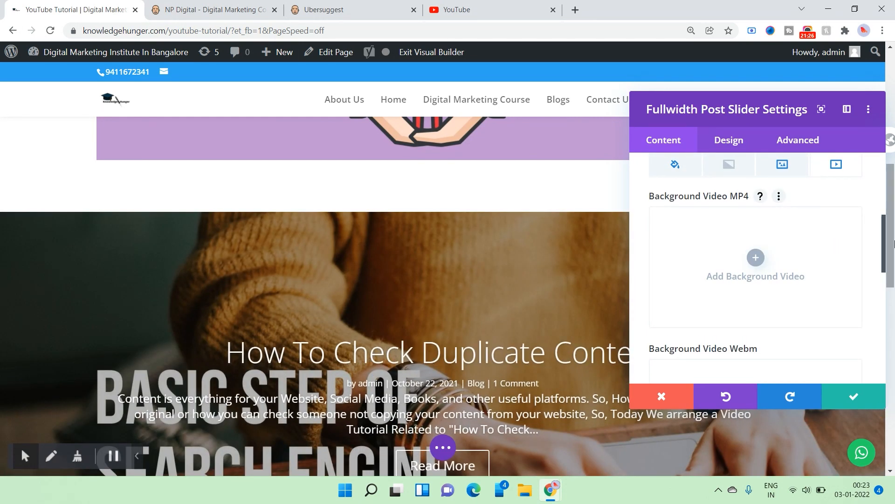
Dock the post slider's settings window against the page edge and return it to a floating window
scroll(894, 284, down, 3)
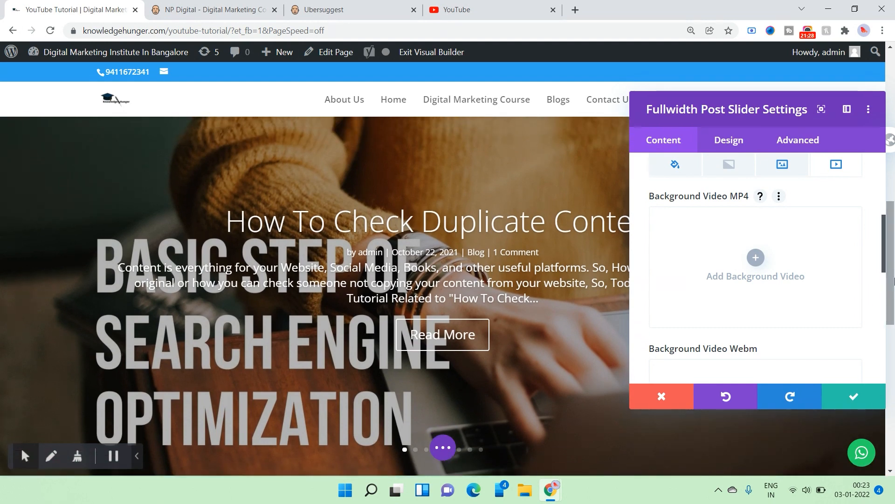
drag(722, 108, 625, 461)
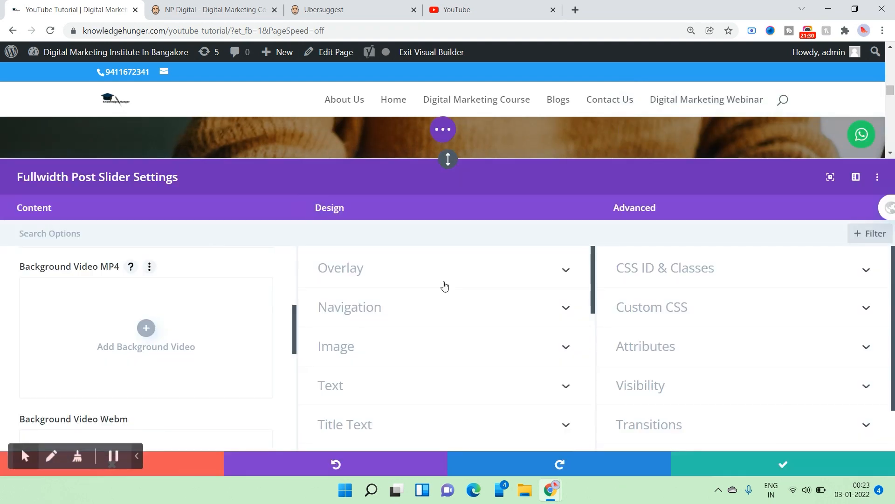
drag(760, 172, 716, 99)
Try red and white background colors on the post slider and pick the green swatch
click(654, 164)
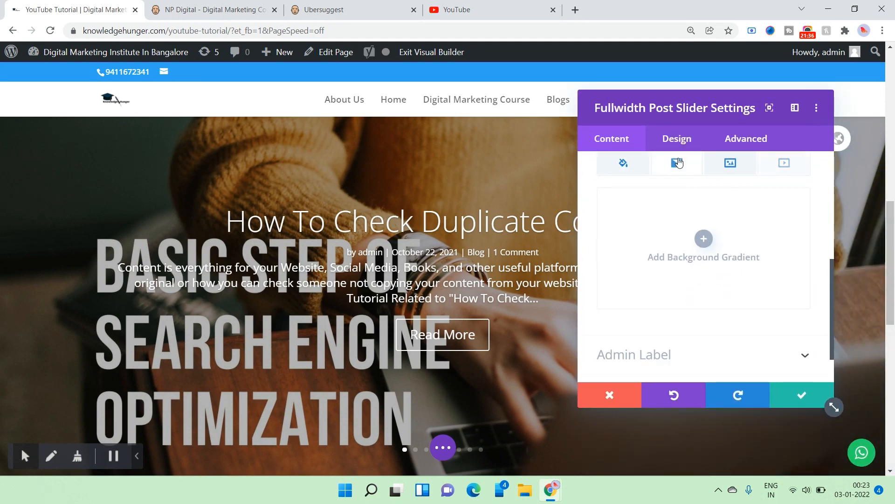
click(651, 192)
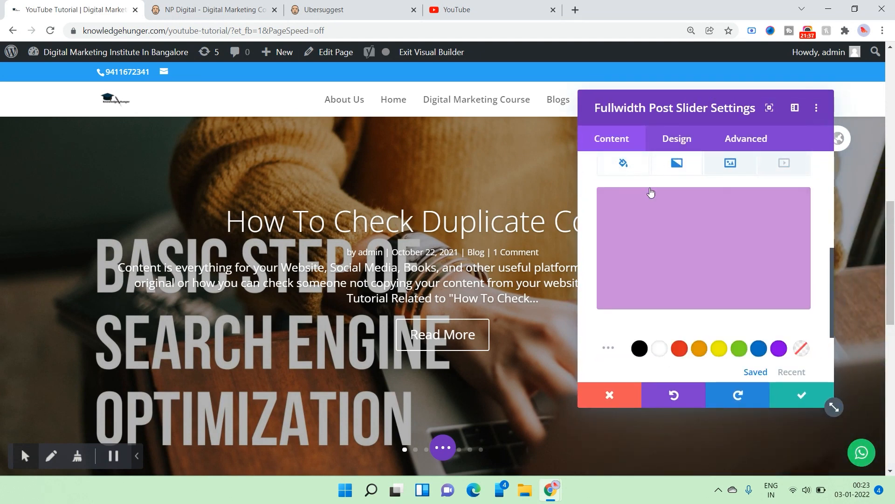
click(680, 329)
click(659, 329)
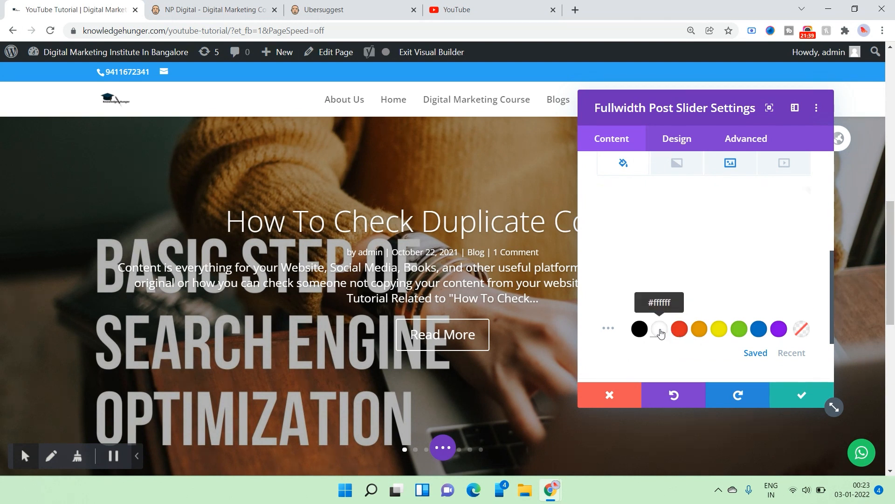
click(739, 329)
Review the post slider's video and image background settings
scroll(754, 307, up, 1)
scroll(754, 307, up, 1)
click(787, 227)
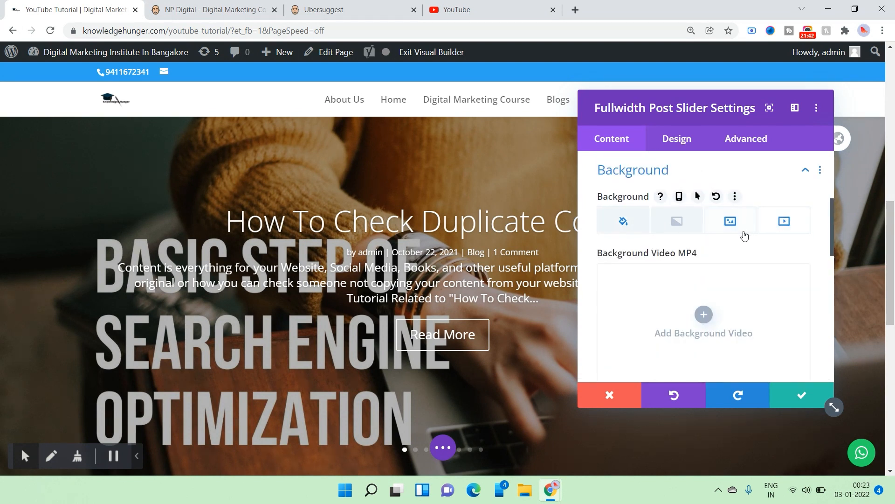
click(742, 228)
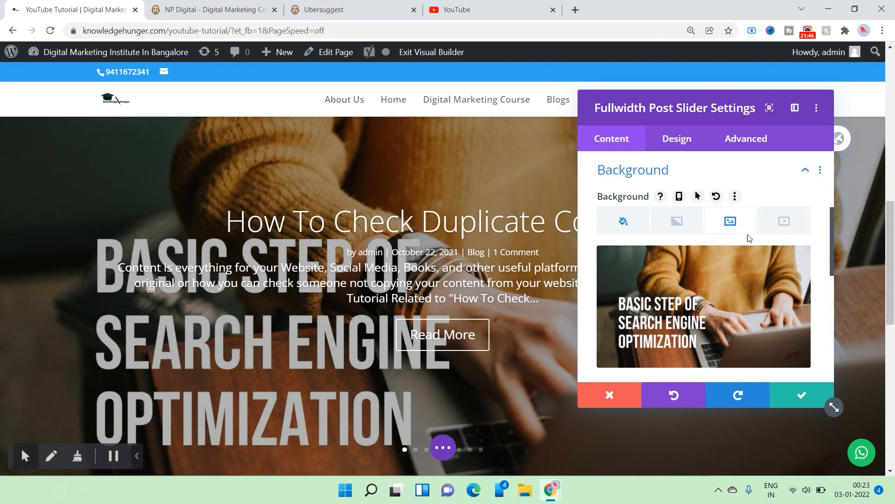
Remove the post slider's background image and check its gradient and color background options
click(772, 265)
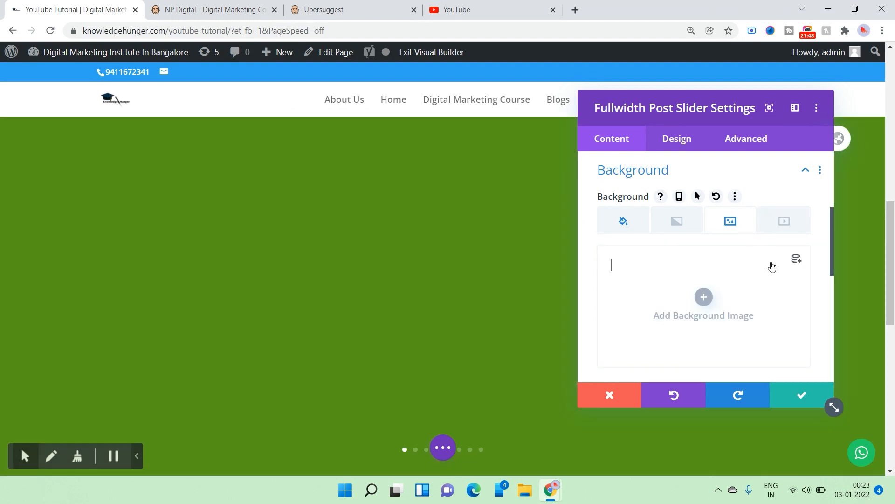
click(679, 223)
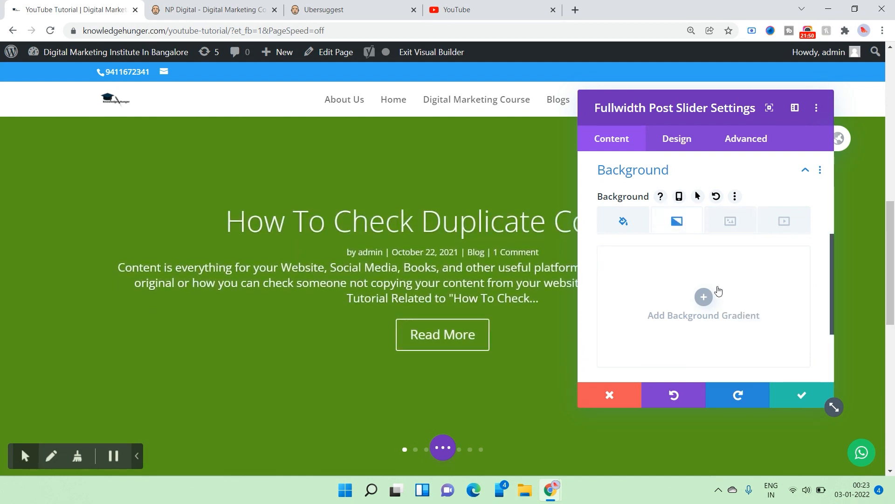
click(624, 221)
scroll(710, 306, down, 2)
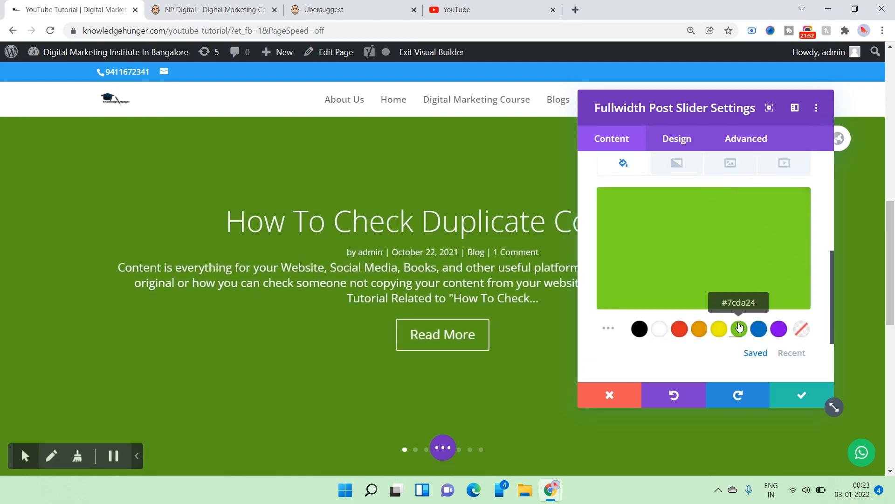
Set the post slider's background overlay color to the orange swatch #e09900 in the design settings
click(667, 140)
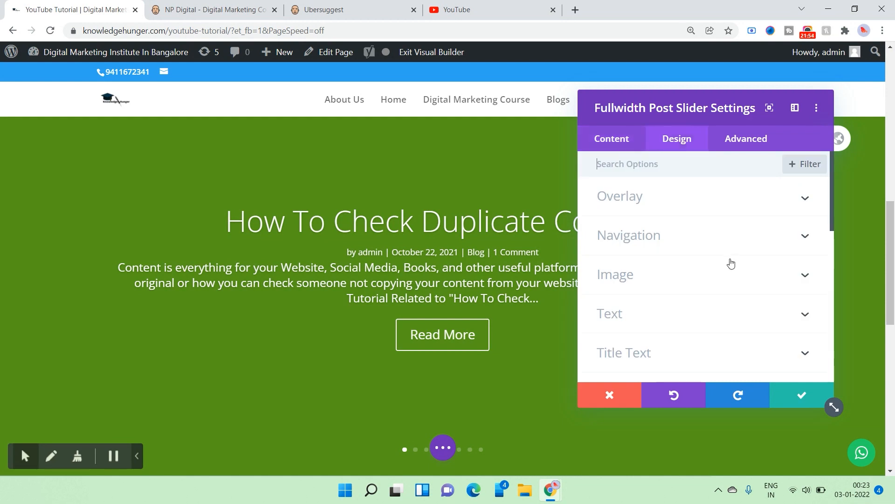
scroll(630, 244, down, 1)
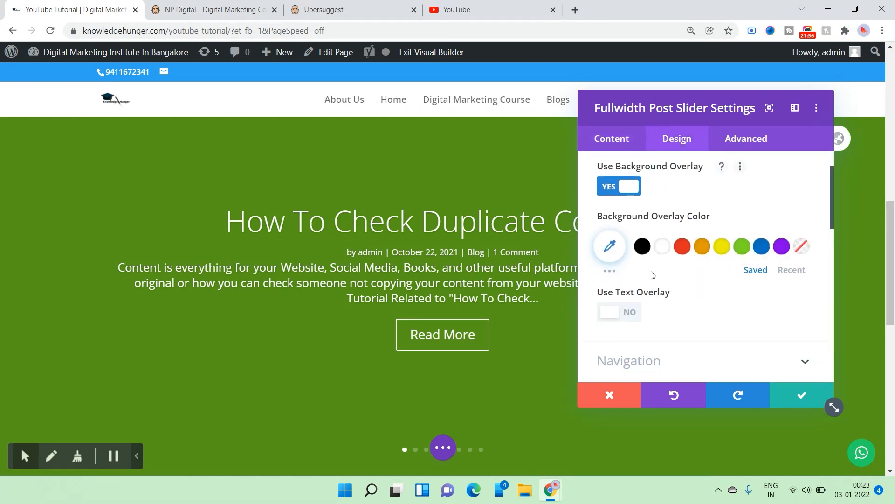
click(663, 244)
click(702, 245)
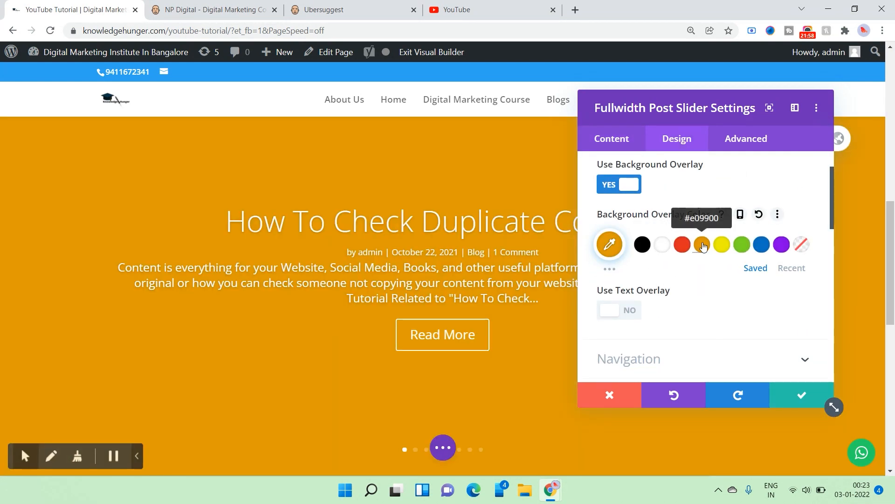
Enable the post slider's text overlay, try orange and yellow overlay colors, and set it to the blue swatch
click(625, 311)
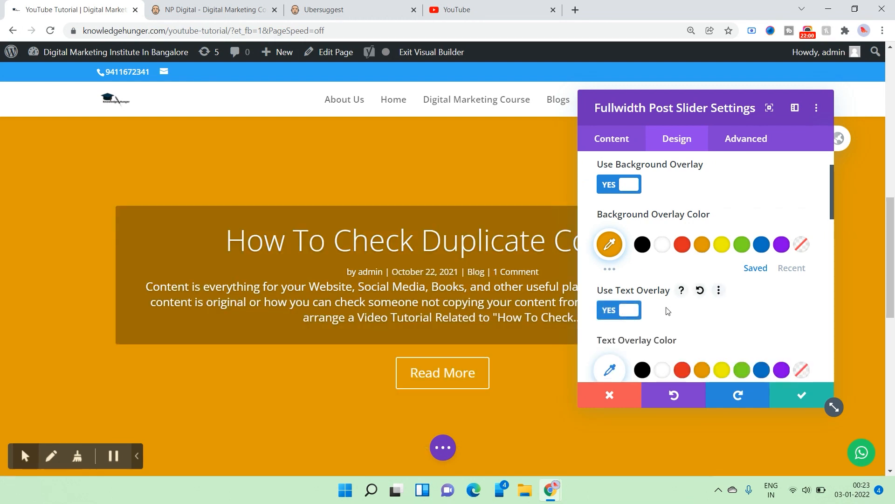
drag(665, 104, 762, 67)
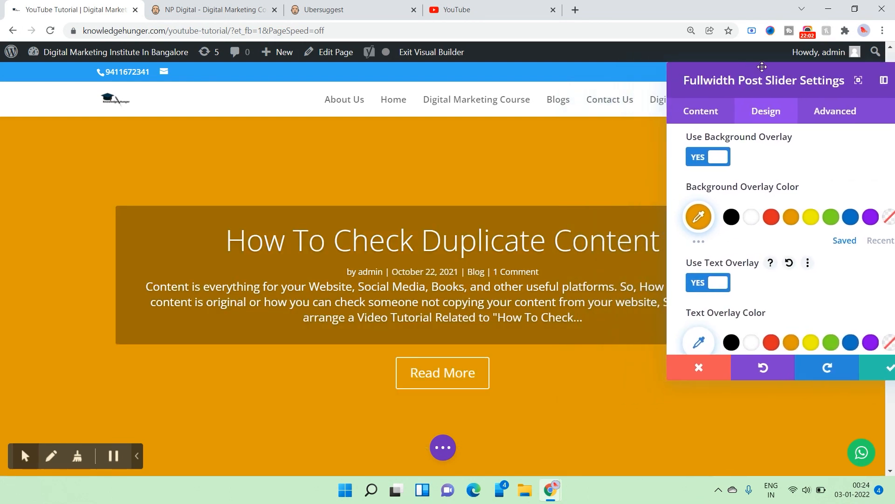
click(792, 342)
click(811, 343)
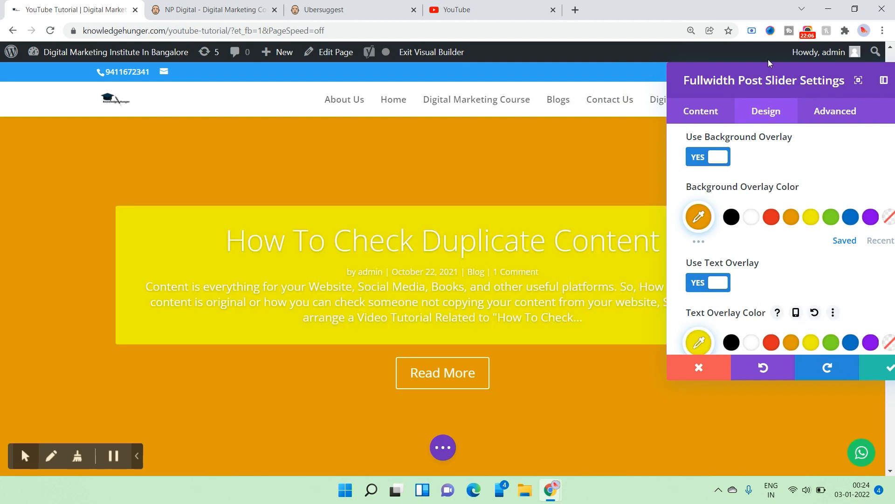
drag(768, 66, 672, 65)
scroll(655, 298, down, 3)
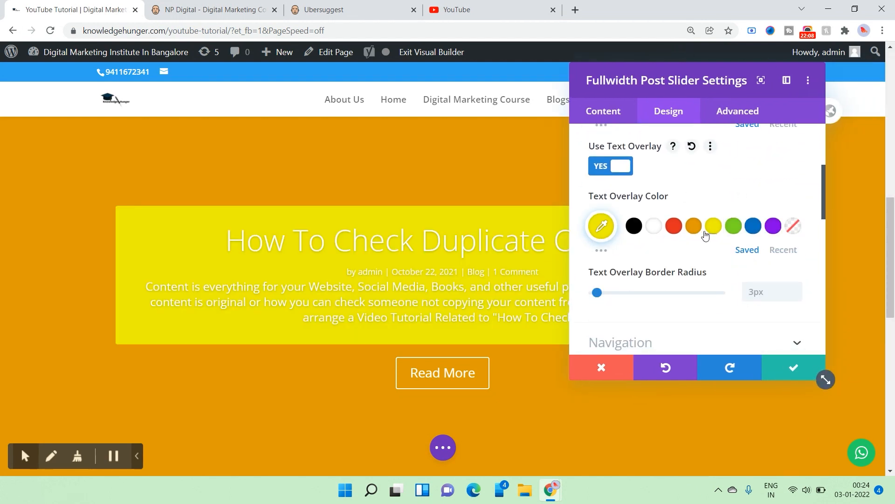
click(753, 227)
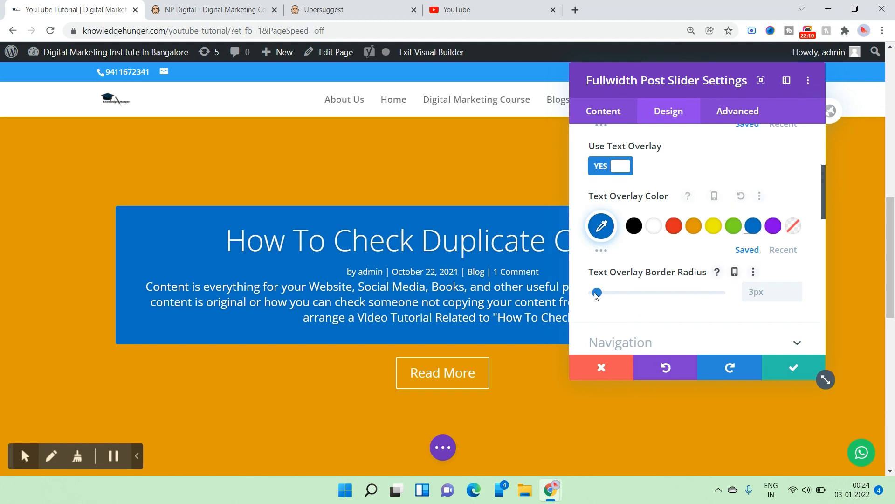
Try a text overlay border radius of 97px and reduce it to 59px
drag(596, 294, 720, 300)
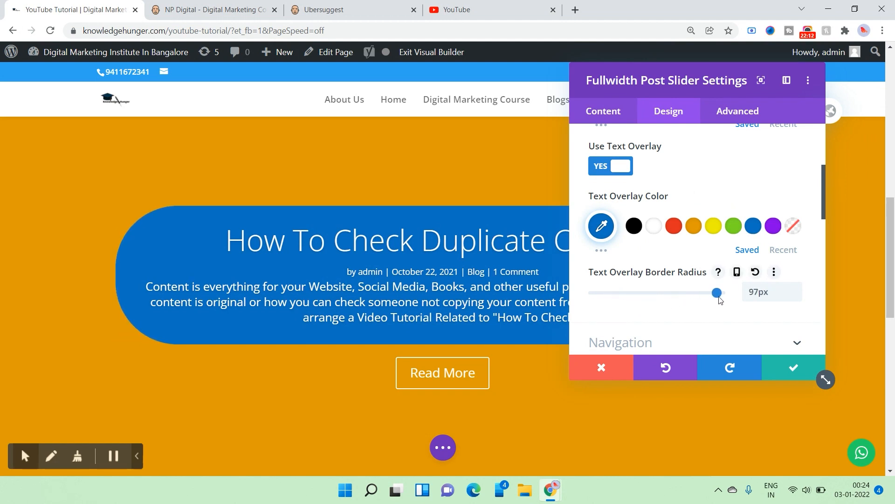
drag(702, 81, 801, 87)
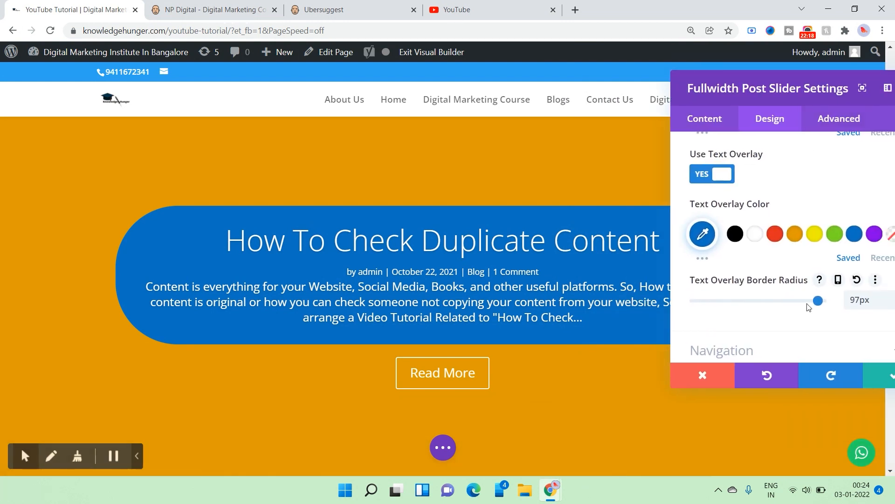
drag(817, 302, 771, 309)
Set the slider's navigation arrow color to green #7cda24 and its dot navigation color to yellow
scroll(771, 312, down, 1)
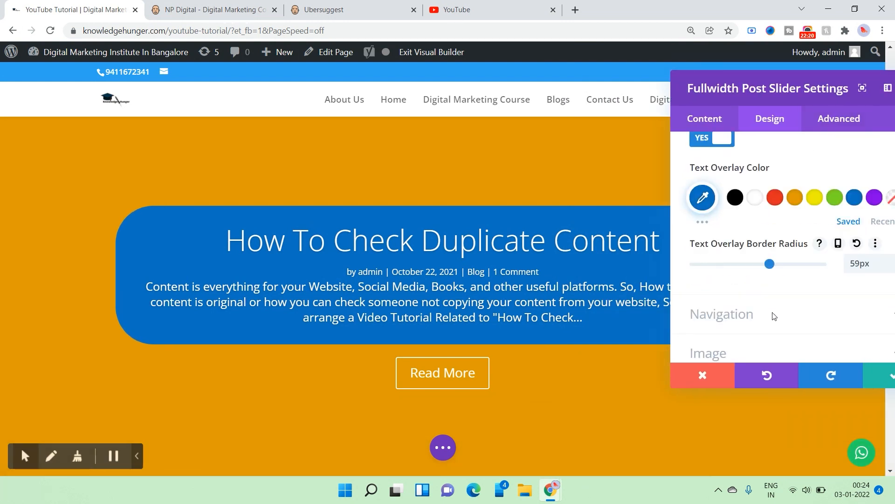
click(749, 290)
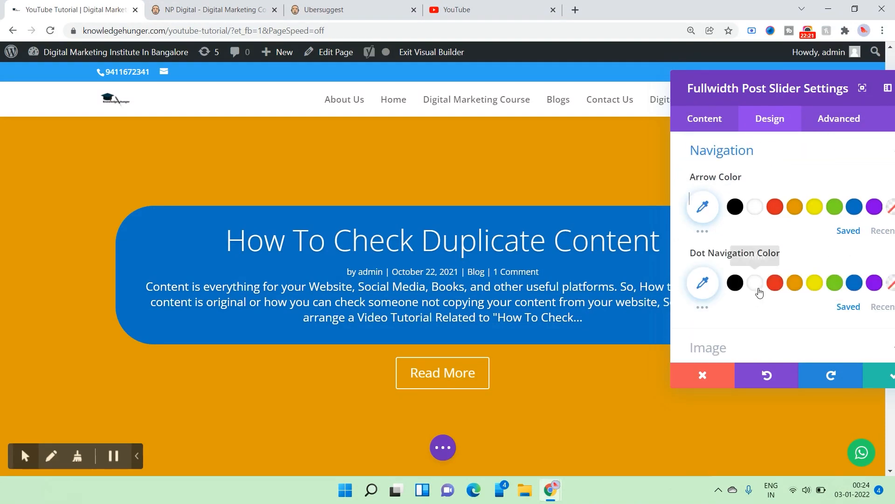
click(794, 213)
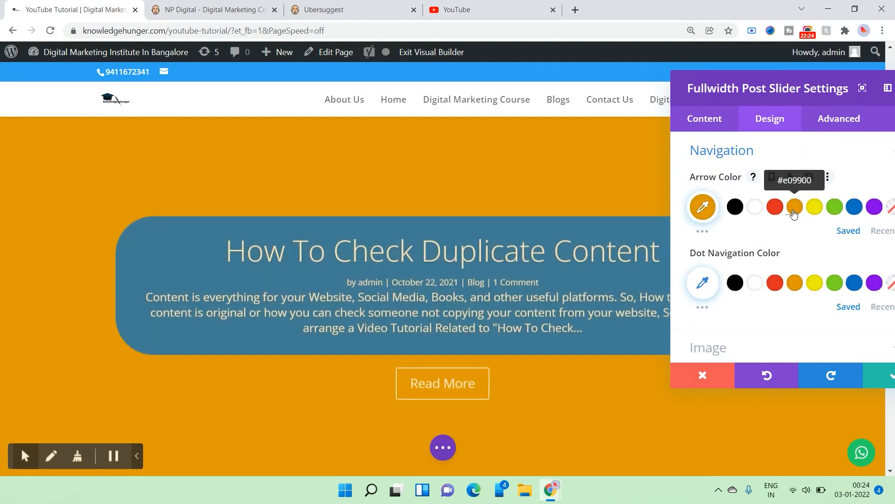
click(834, 213)
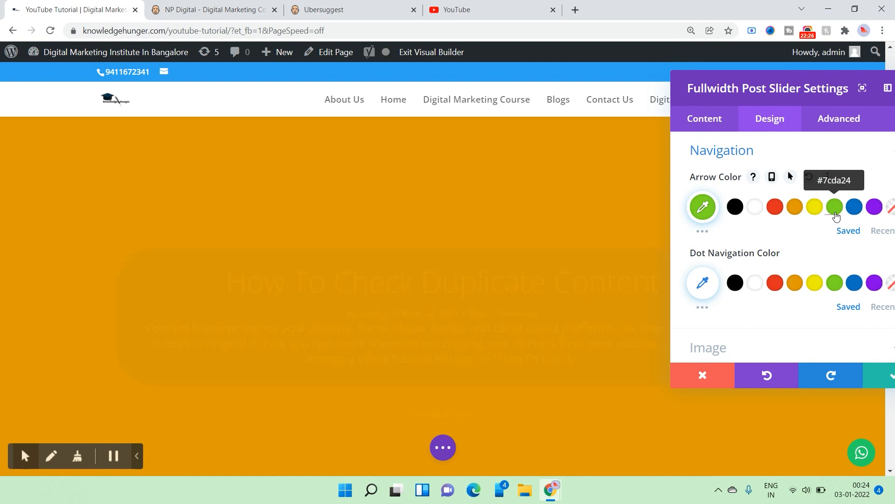
click(815, 288)
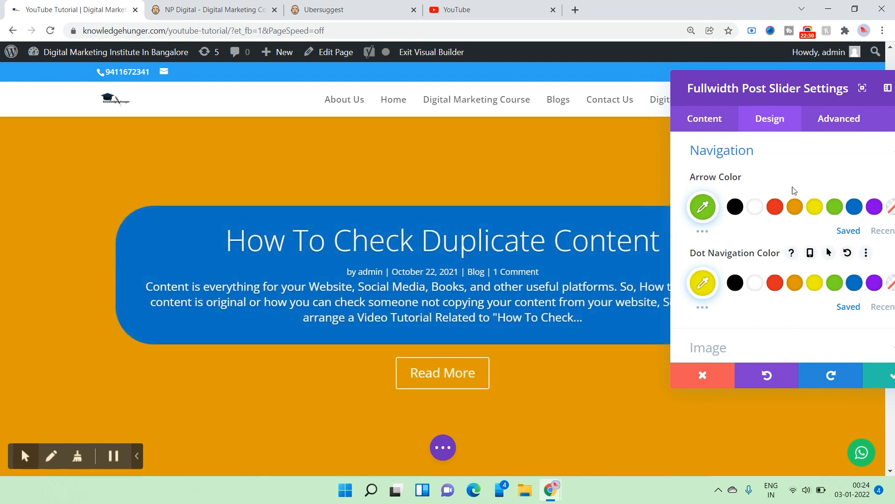
Try right, justified and left alignment for the slider text and return it to centered
drag(753, 101, 552, 136)
scroll(524, 360, down, 5)
scroll(511, 255, up, 1)
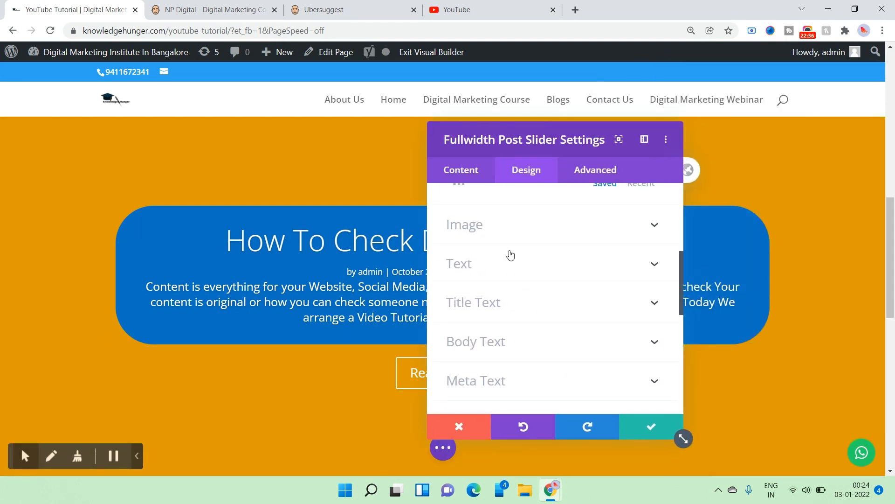
click(501, 228)
click(563, 212)
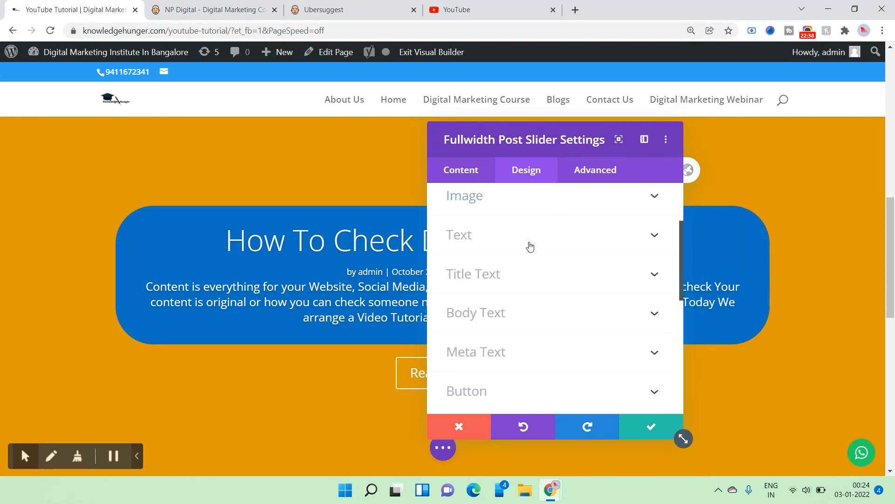
click(530, 246)
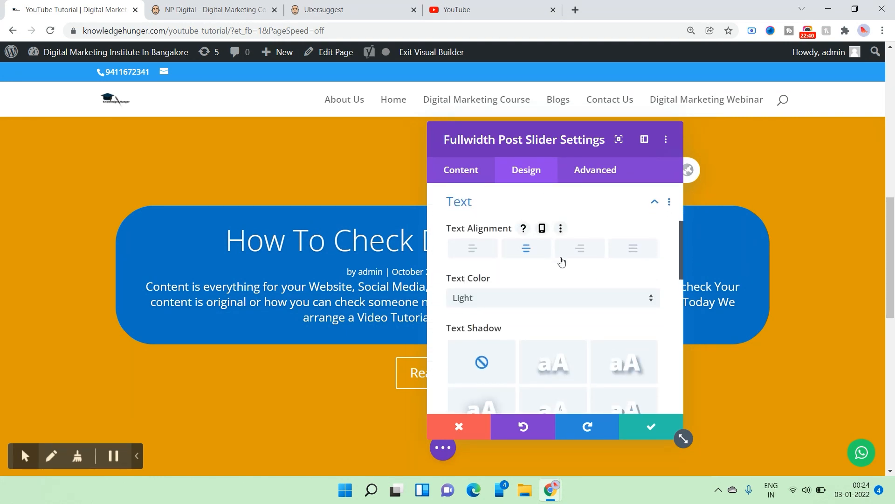
click(566, 252)
drag(560, 166, 163, 201)
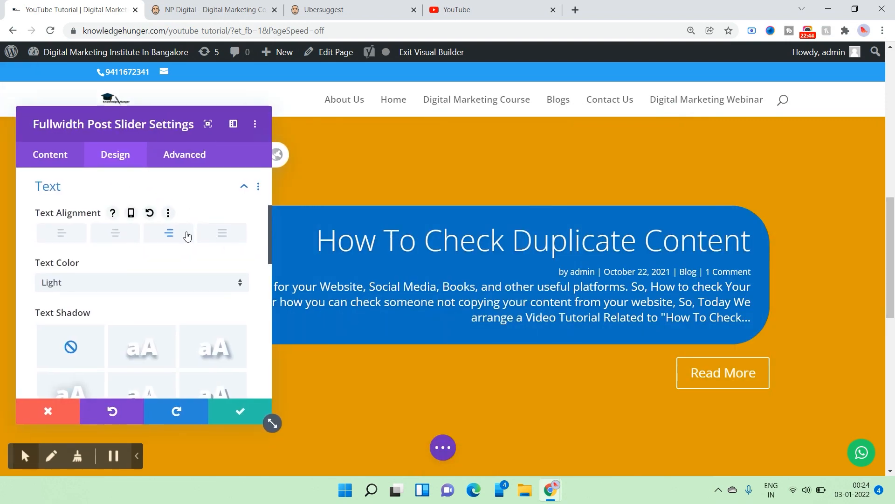
click(210, 234)
drag(175, 154, 748, 205)
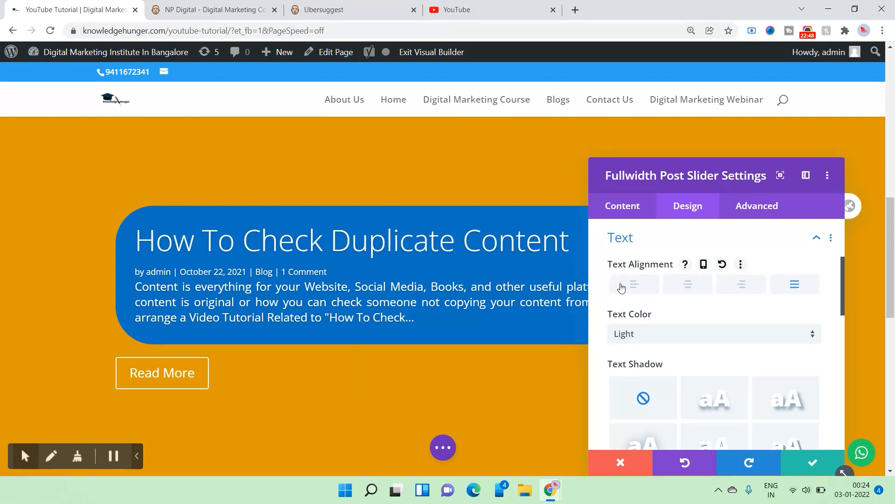
click(622, 288)
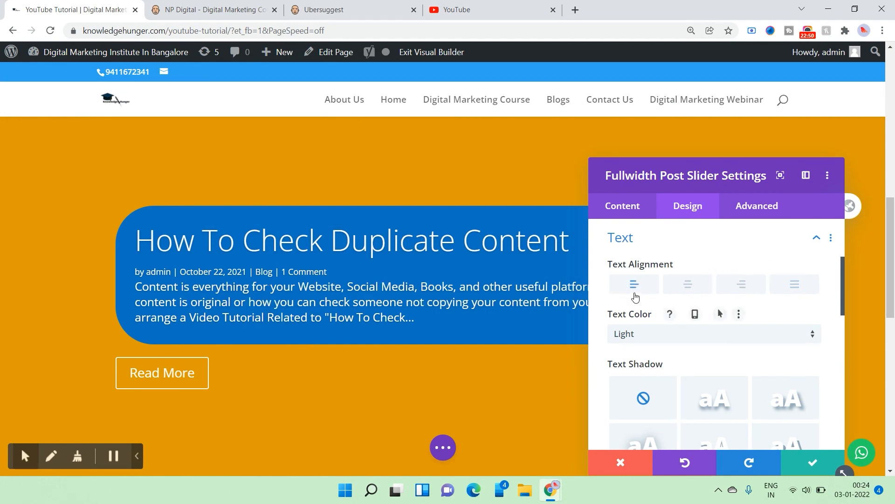
click(697, 290)
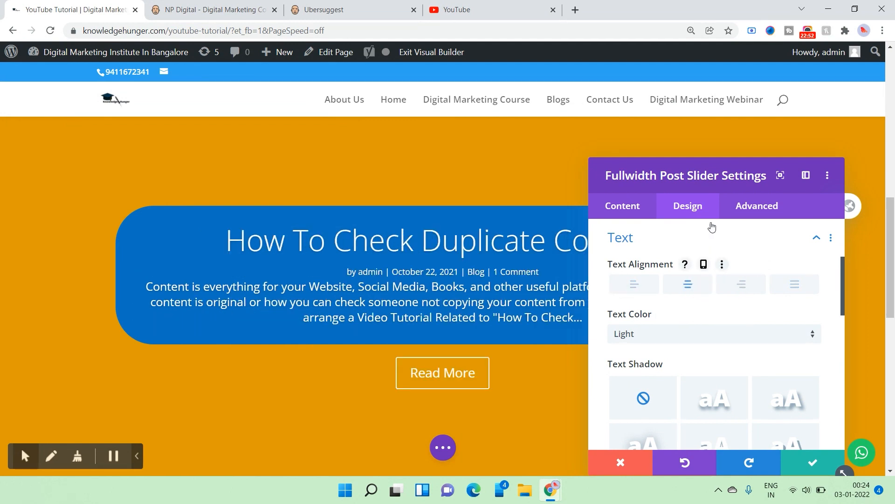
Try the Dark text color on the post slider and switch it back to Light
drag(701, 163, 754, 64)
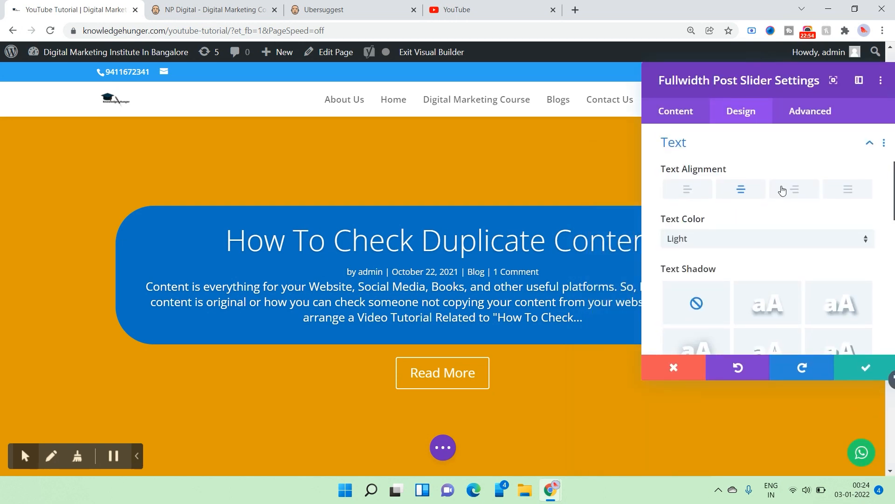
click(739, 249)
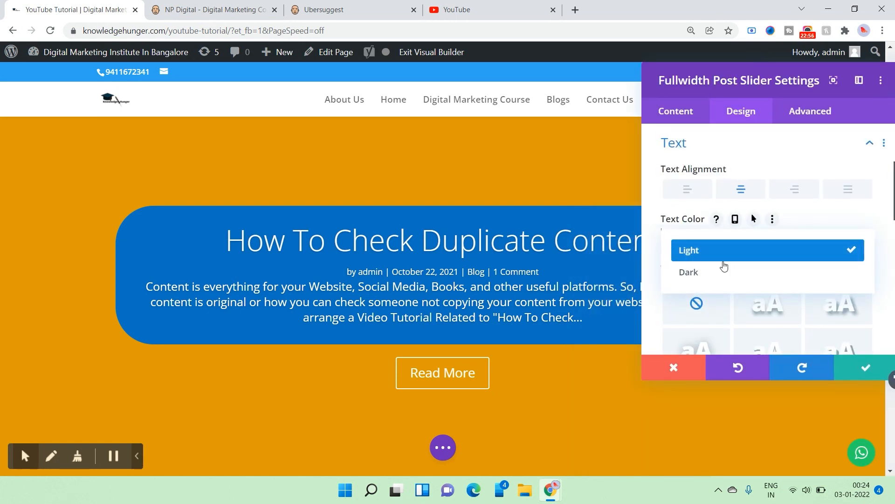
click(722, 268)
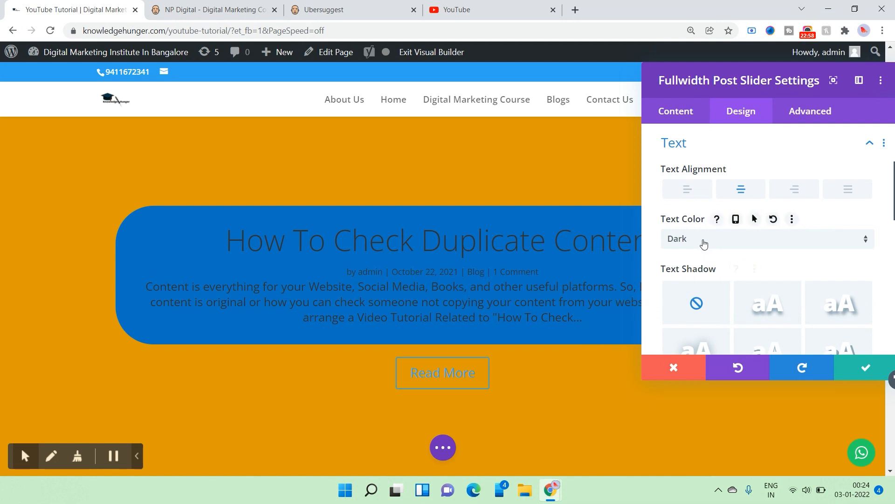
click(704, 242)
click(729, 259)
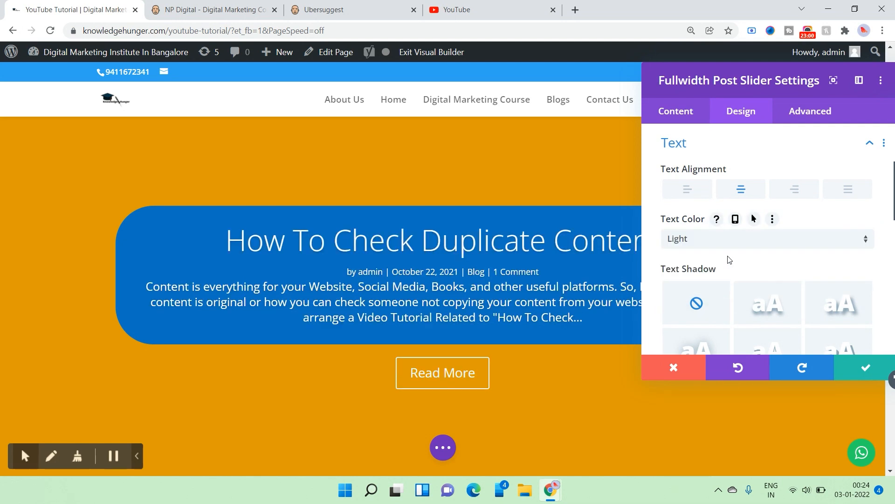
Review the post slider's title text options and the remaining design sections through Animation
scroll(757, 288, down, 5)
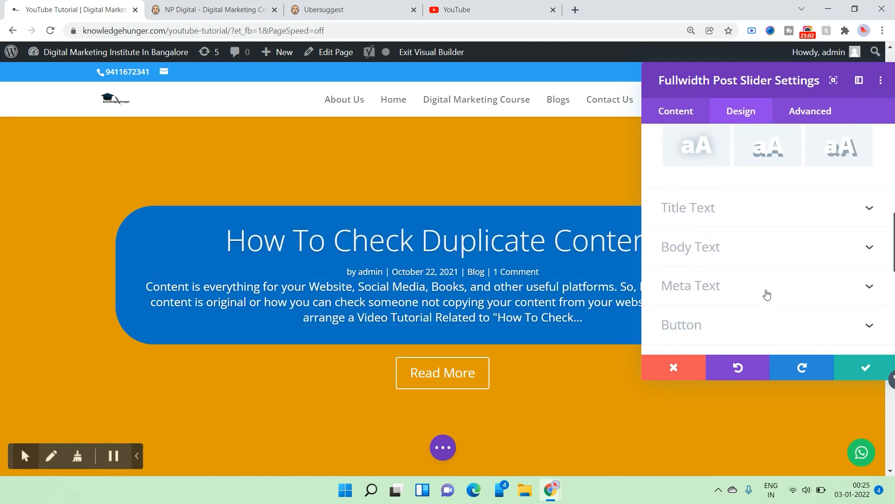
click(730, 186)
scroll(730, 187, down, 5)
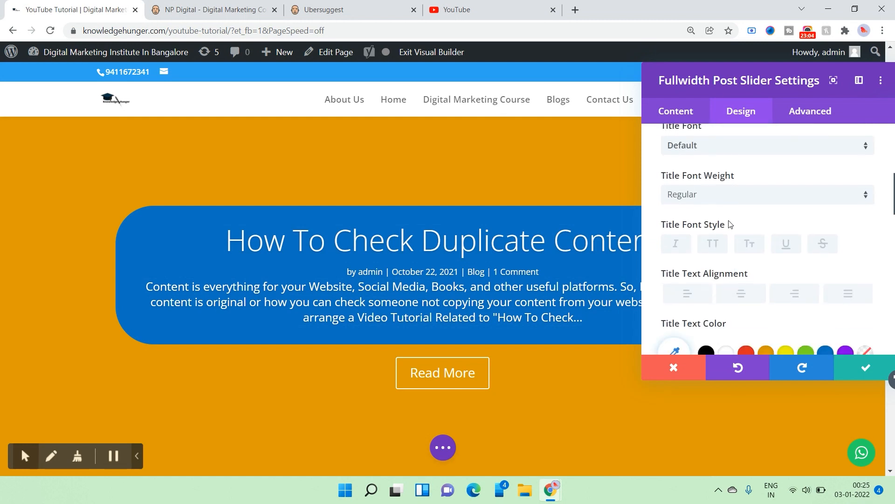
scroll(730, 227, down, 8)
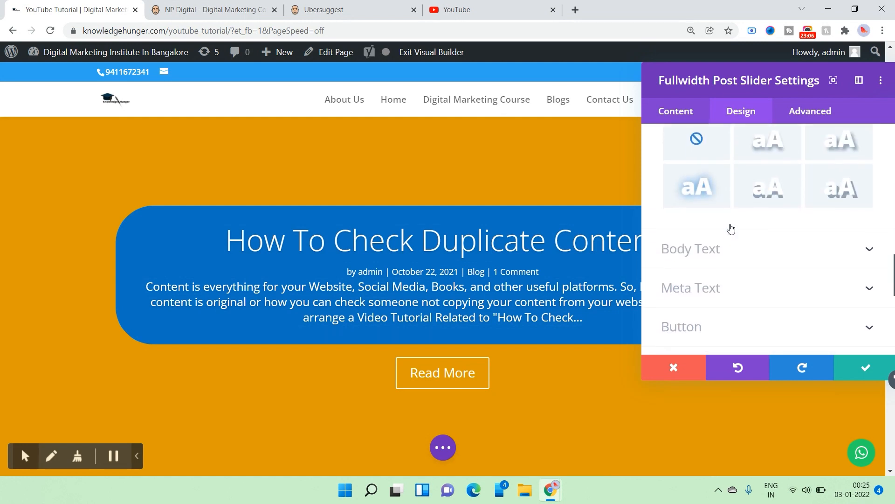
scroll(731, 232, down, 1)
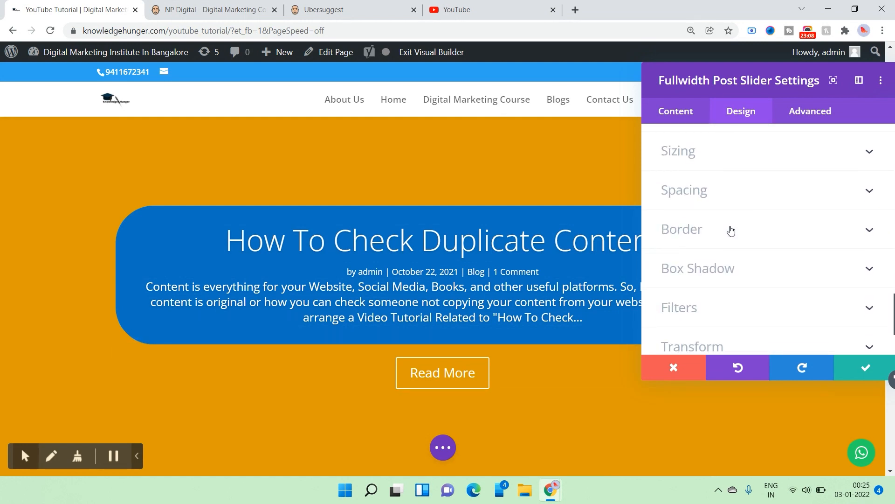
scroll(731, 234, down, 1)
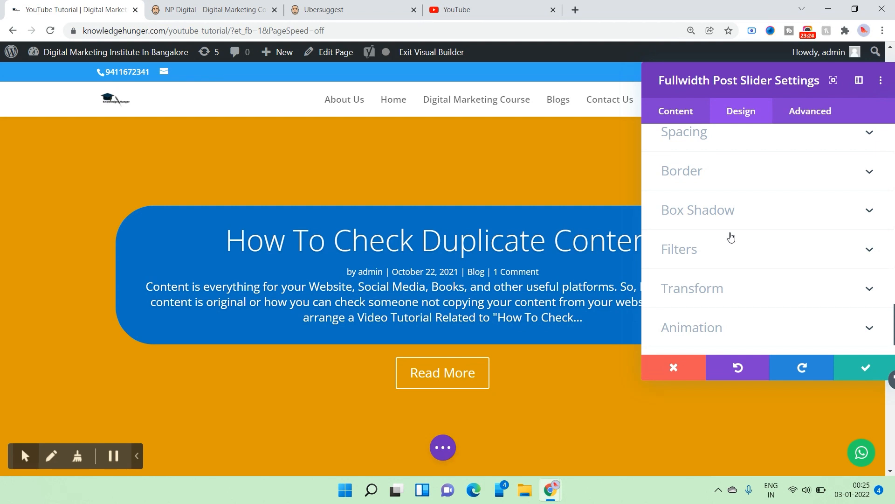
scroll(731, 237, up, 3)
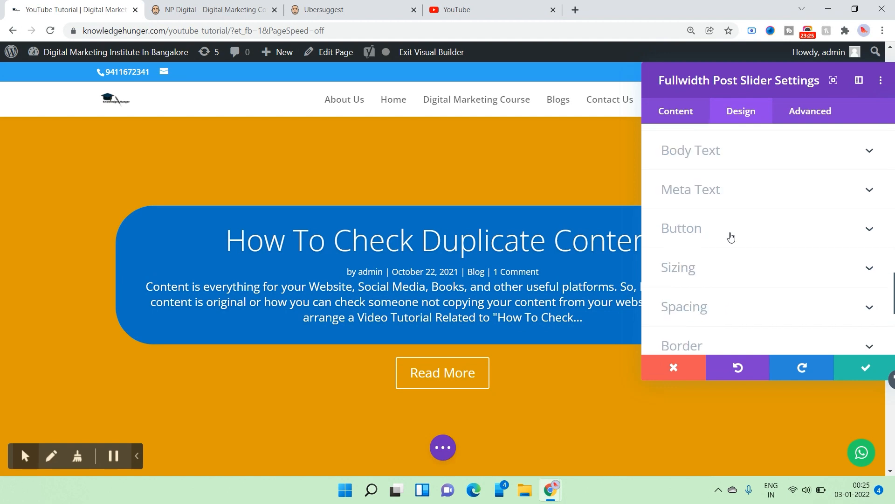
Save the post slider settings and delete the Fullwidth Post Slider module from the page
click(864, 366)
scroll(888, 442, down, 10)
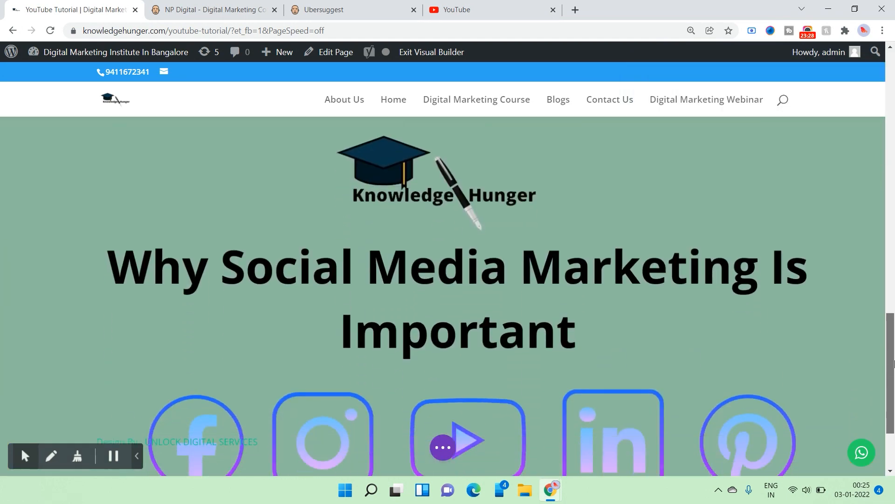
drag(888, 442, 894, 93)
click(472, 182)
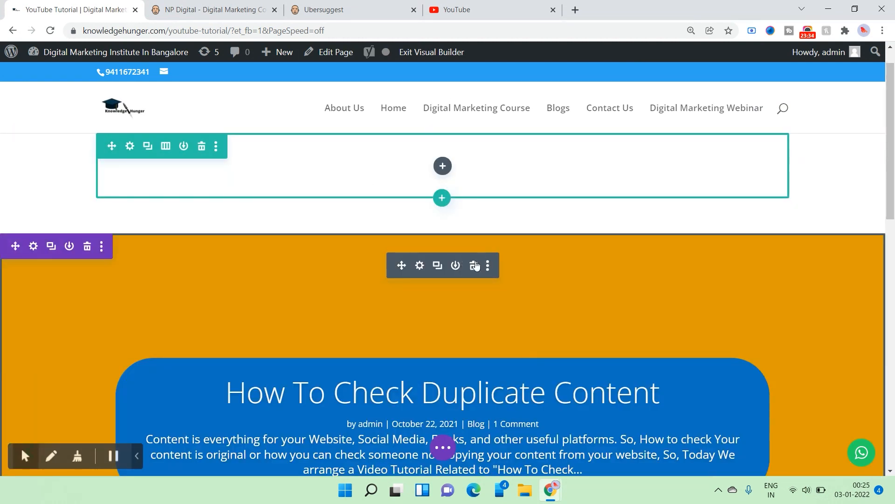
click(479, 265)
scroll(480, 269, down, 3)
Delete the empty row and its regular section above the fullwidth section
click(473, 134)
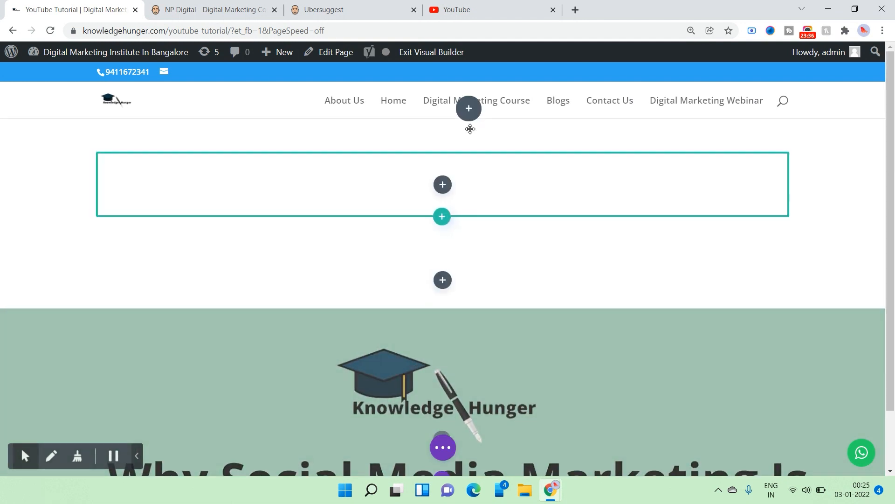
key(ctrl+z)
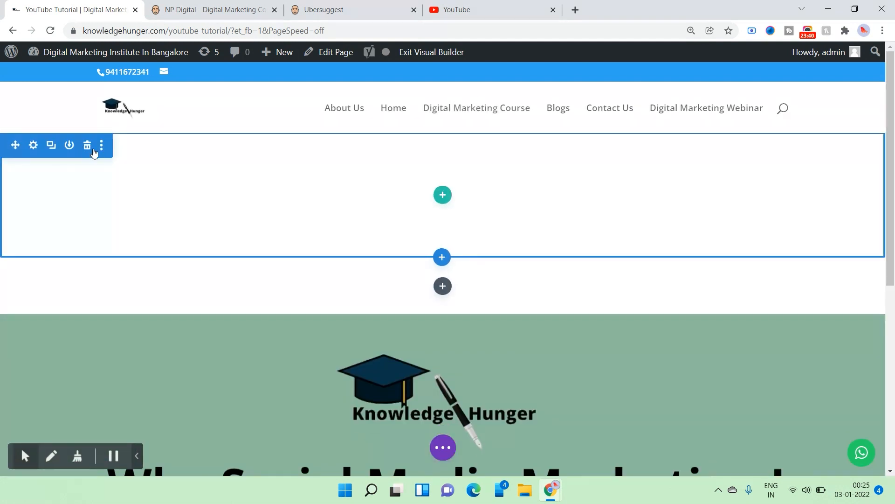
click(92, 149)
Insert a Fullwidth Slider module into the empty fullwidth section
click(442, 160)
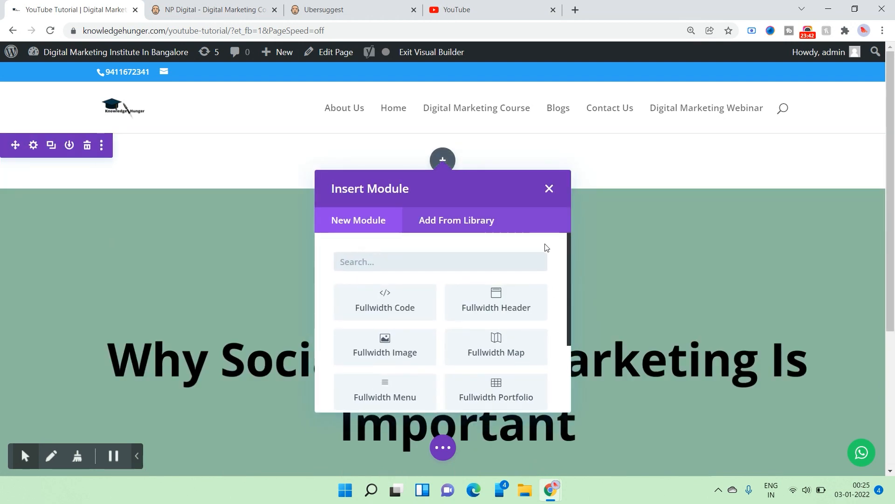
drag(567, 270, 561, 353)
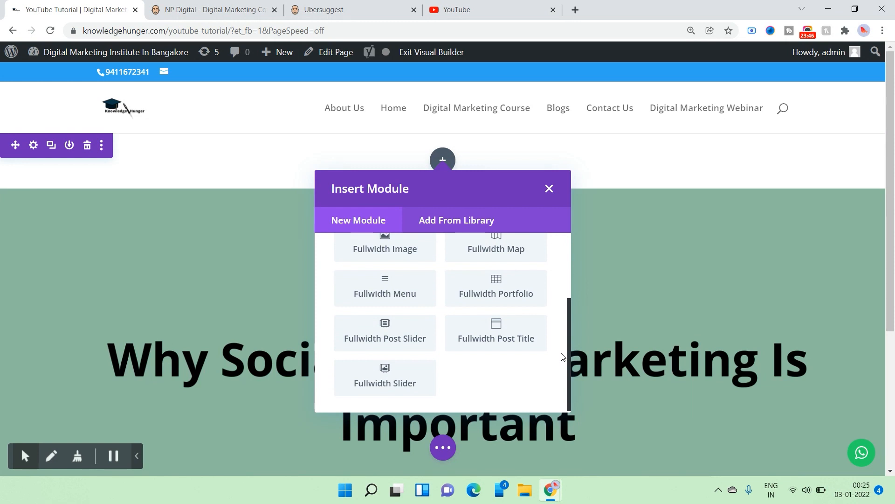
click(365, 389)
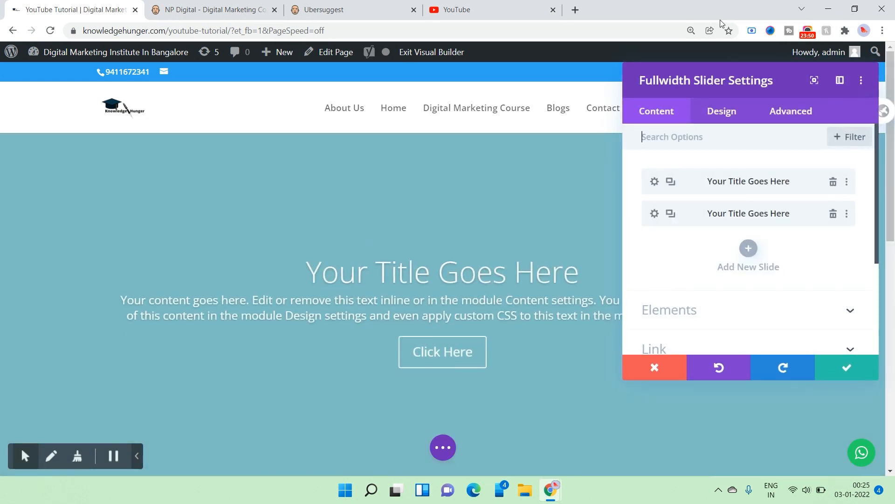
Move the slider settings window off the preview, then add a slide with default content and save it
drag(865, 105, 276, 143)
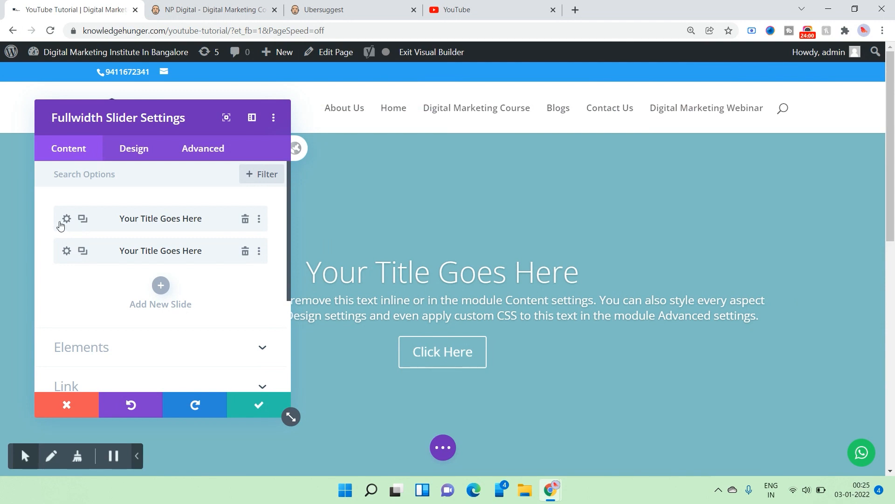
click(160, 285)
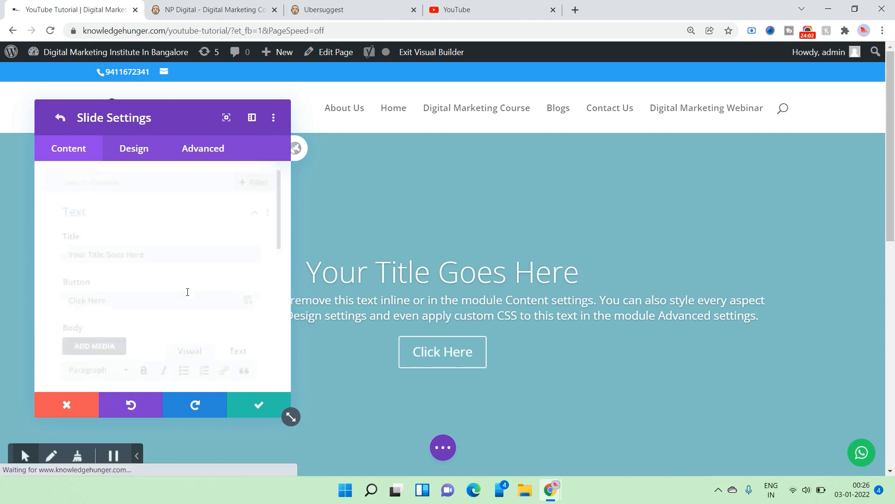
click(259, 404)
Add another slide to the fullwidth slider and replace its default title with "Test"
click(166, 320)
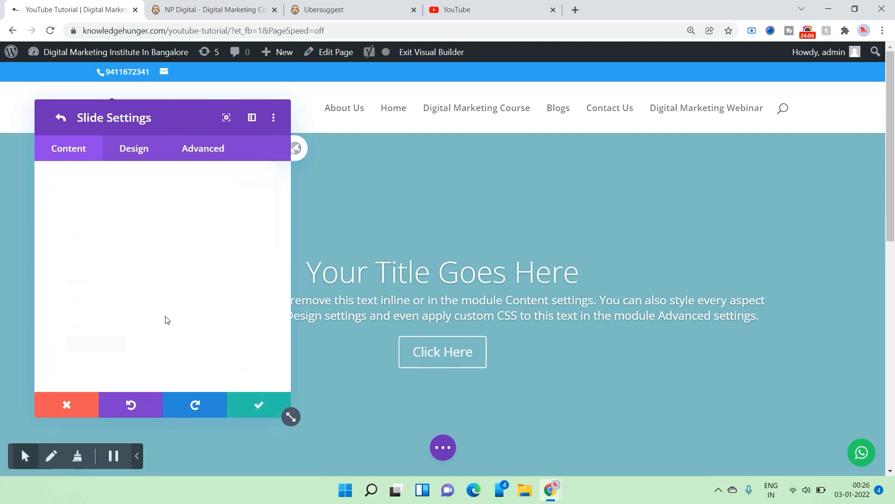
click(185, 257)
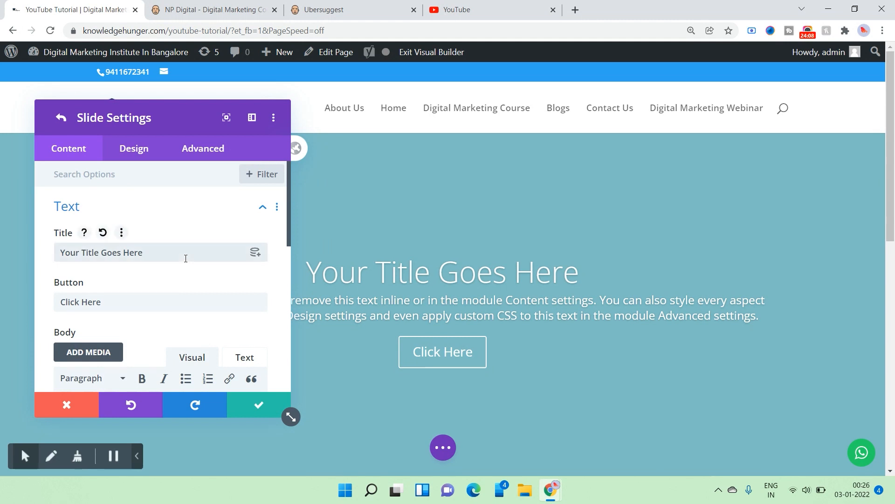
key(BackSpace)
key(BackSpace)
key(BackSpace)
key(BackSpace)
key(BackSpace)
key(BackSpace)
key(BackSpace)
key(BackSpace)
key(BackSpace)
key(BackSpace)
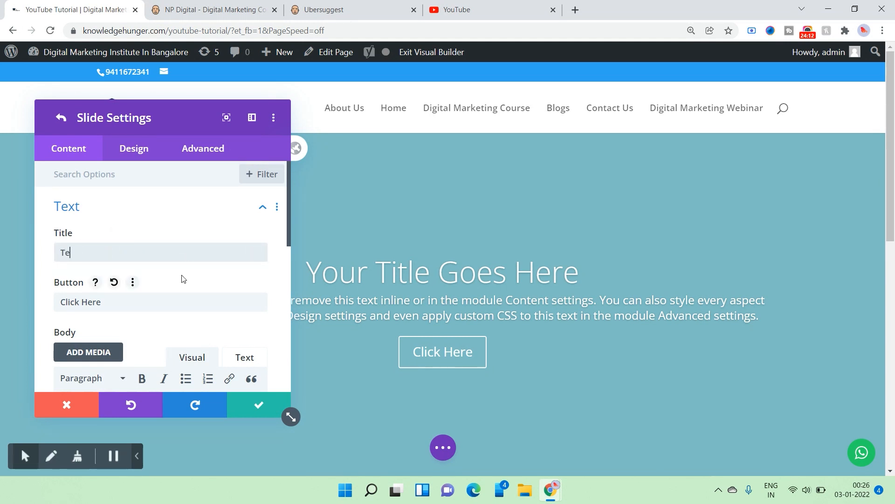
Review the Test slide's button text and body content and save the slide
scroll(182, 278, down, 2)
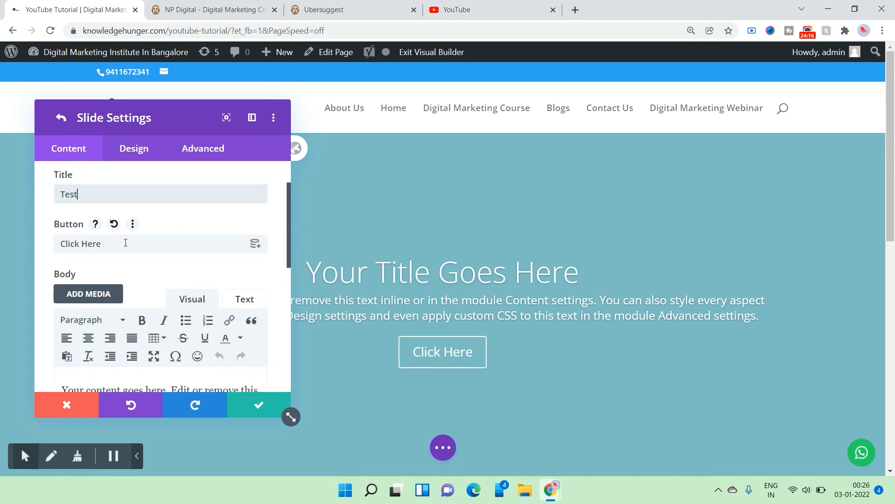
scroll(125, 243, down, 5)
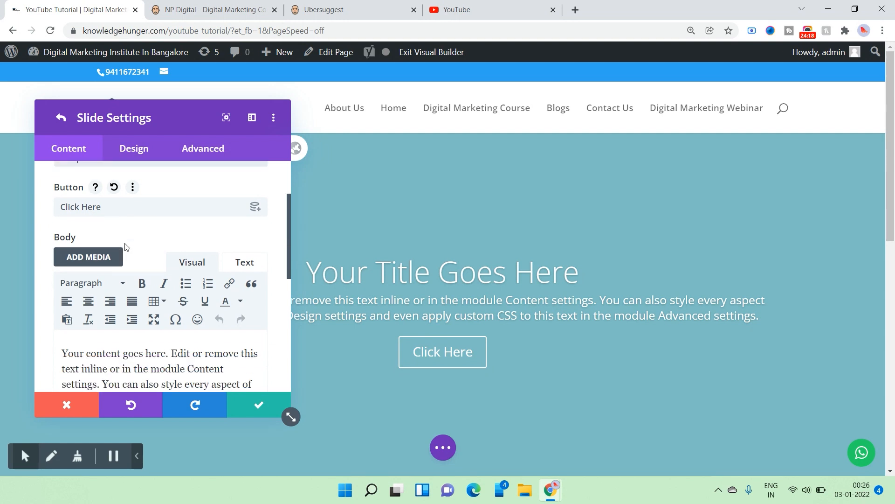
click(74, 218)
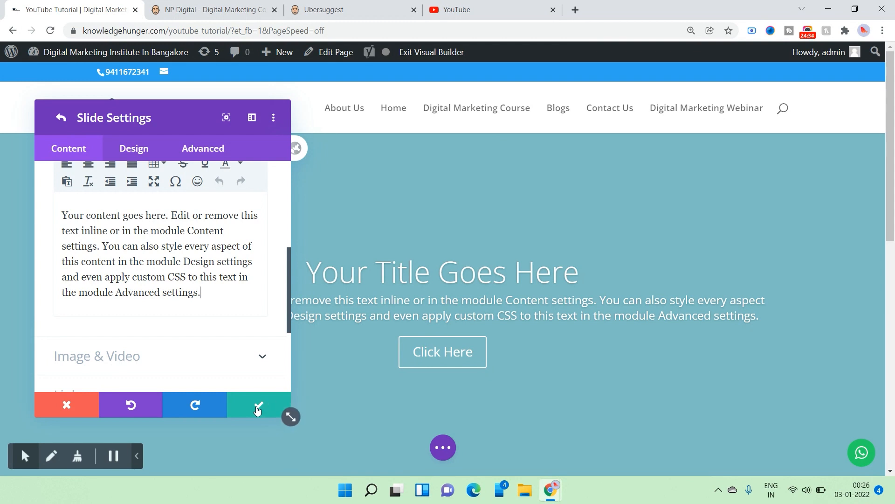
scroll(236, 326, up, 1)
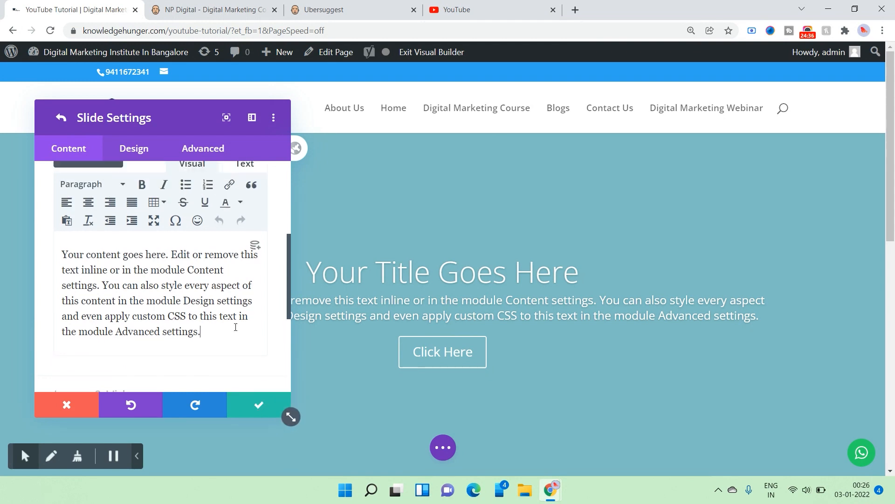
scroll(231, 342, down, 1)
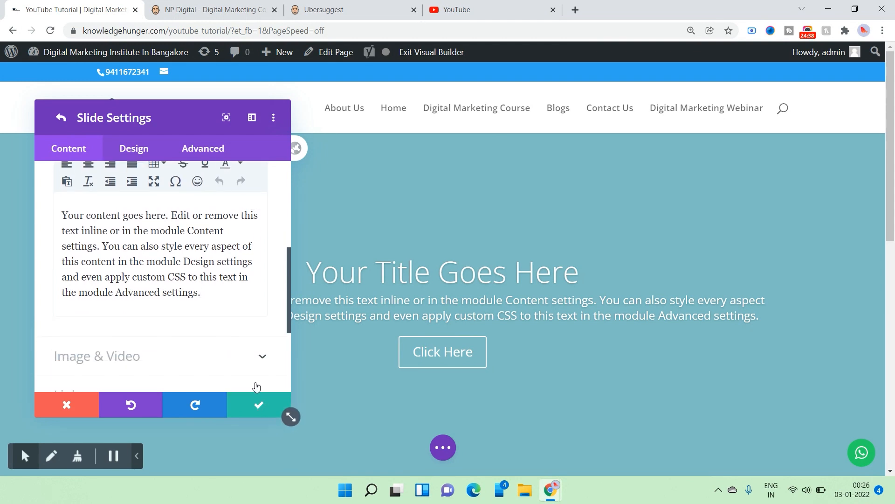
click(258, 404)
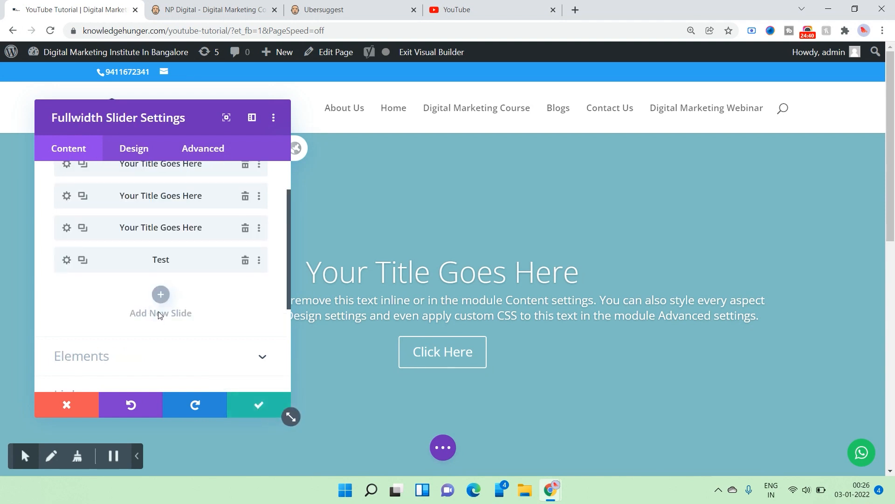
scroll(154, 317, up, 2)
click(65, 223)
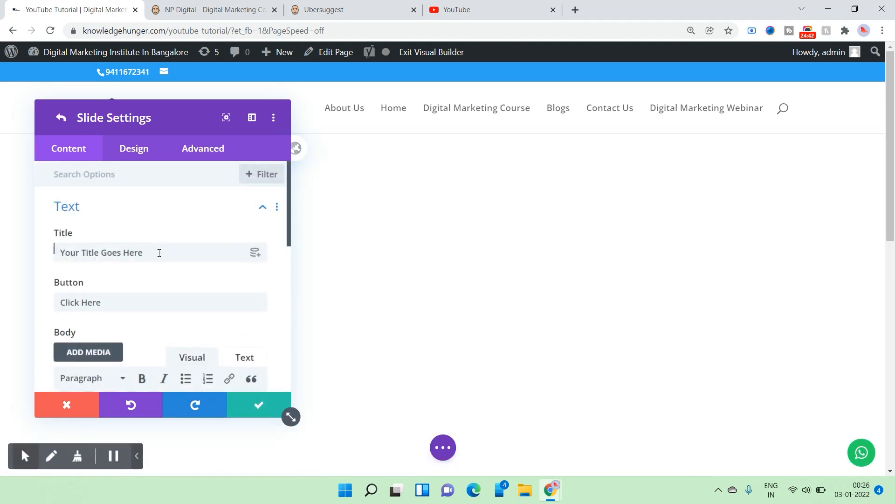
click(63, 118)
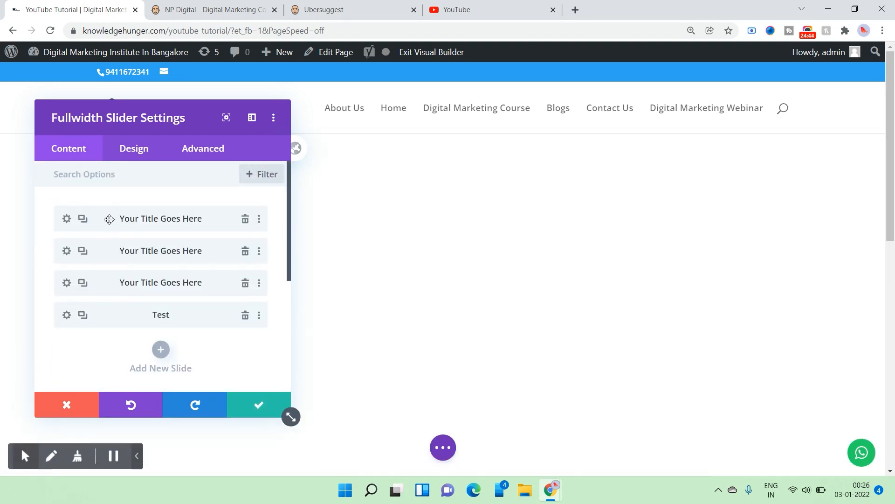
Replace the first slide's default background color with the saved green swatch
click(67, 219)
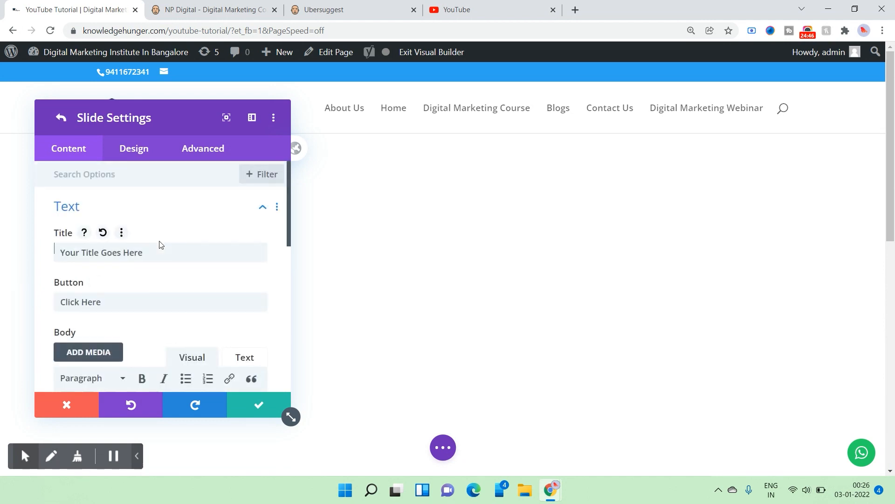
scroll(168, 262, down, 10)
click(176, 277)
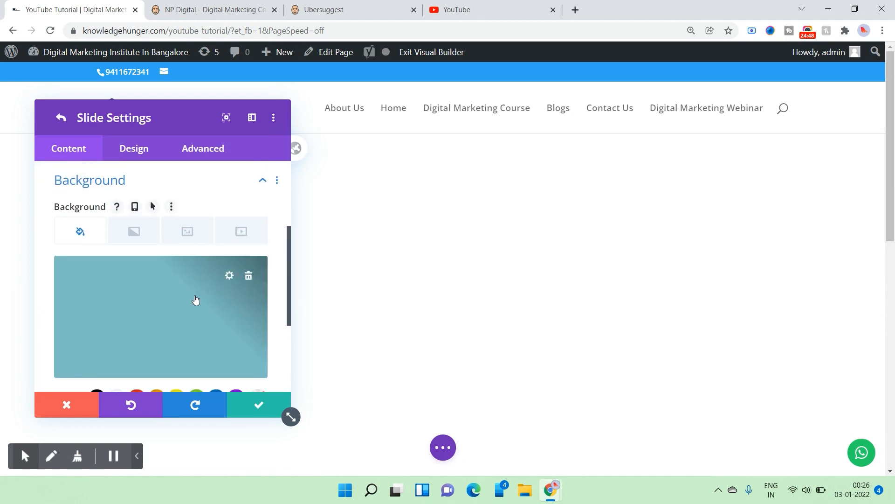
click(248, 276)
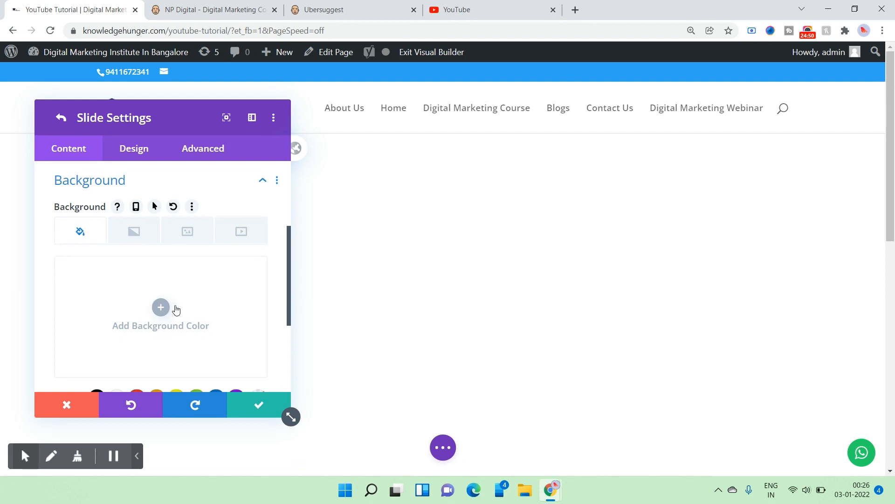
scroll(191, 390, down, 1)
click(195, 343)
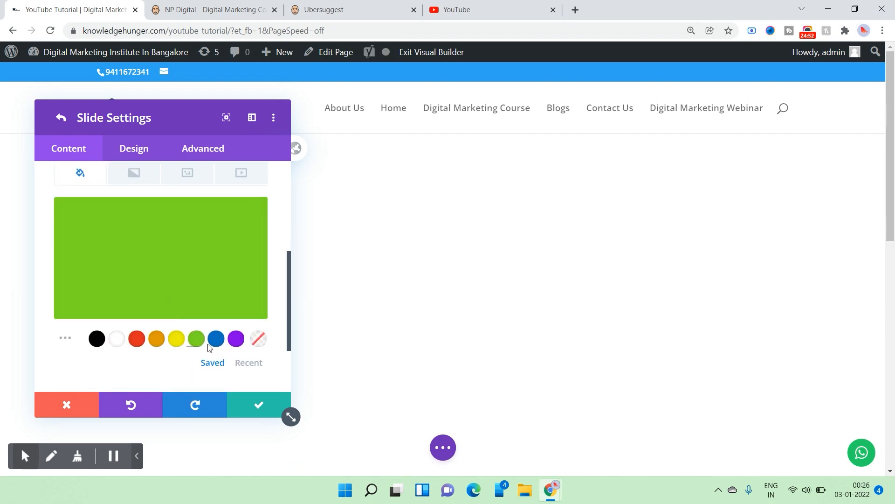
Set the slide's background image to Elements-Of-Website-Knowledgehunger.com_.png from the Media Library
scroll(187, 326, up, 5)
scroll(184, 326, down, 1)
scroll(187, 336, down, 2)
click(184, 273)
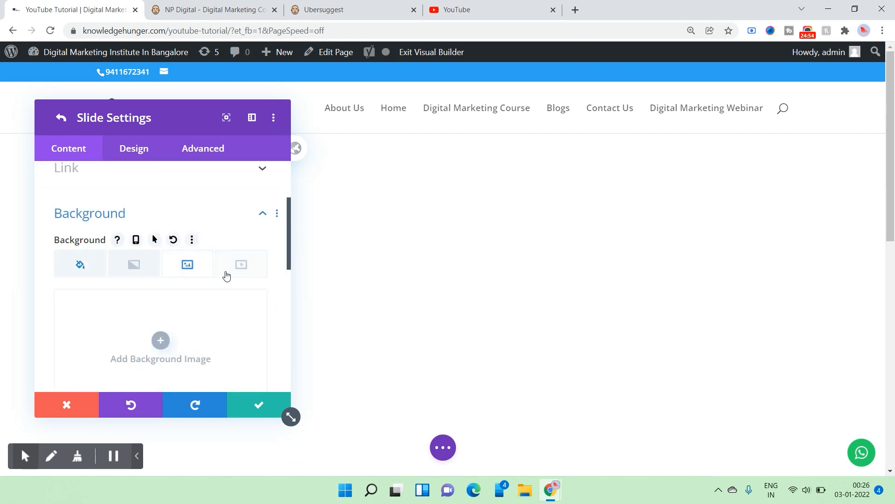
click(229, 273)
click(184, 269)
click(171, 338)
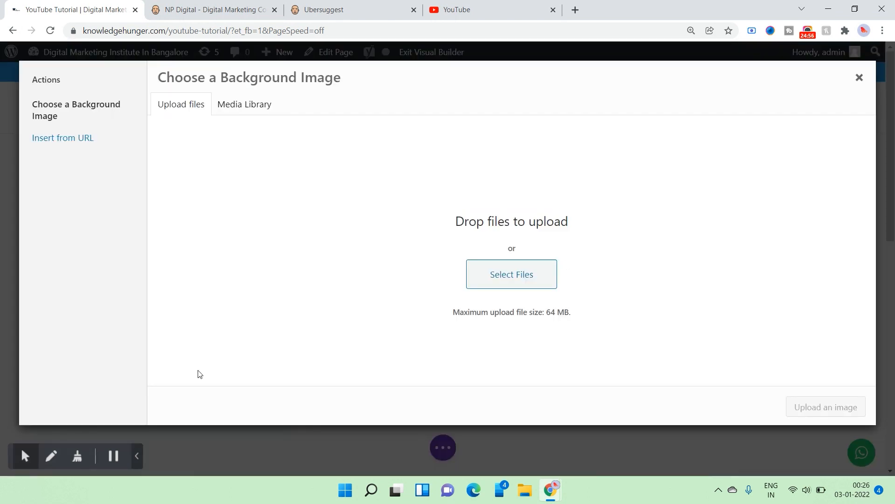
click(244, 104)
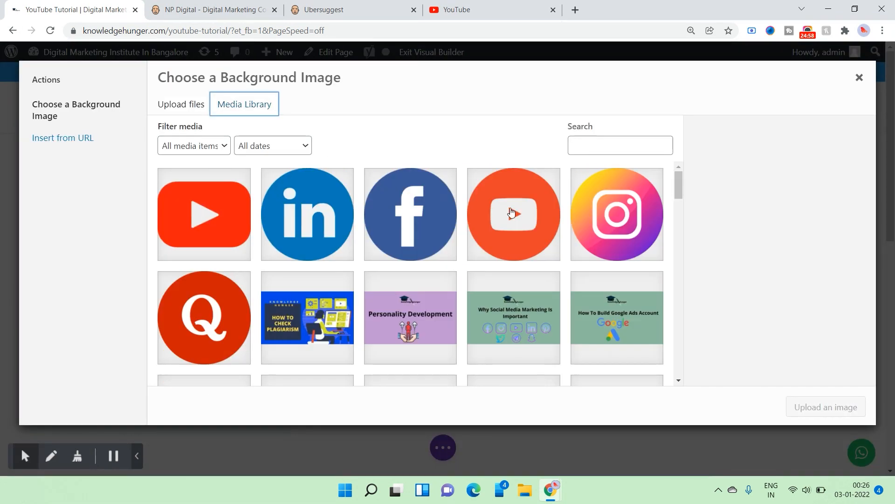
scroll(513, 233, down, 5)
click(616, 275)
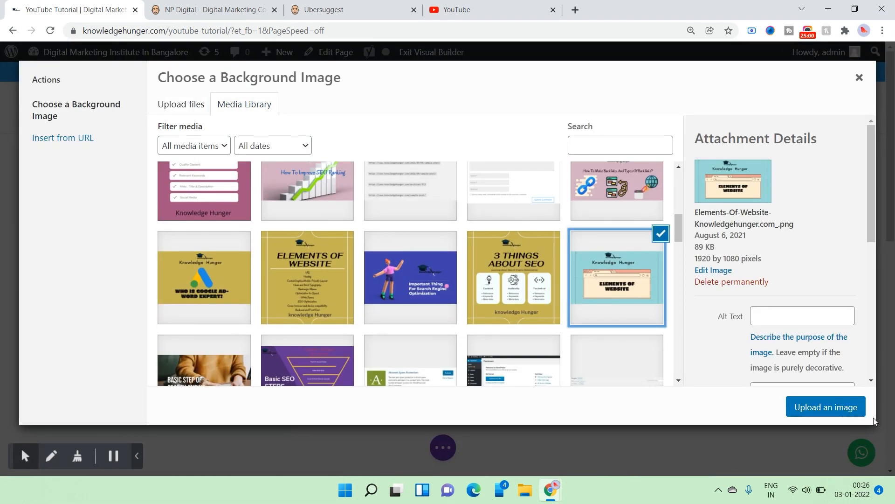
click(826, 407)
scroll(210, 335, down, 3)
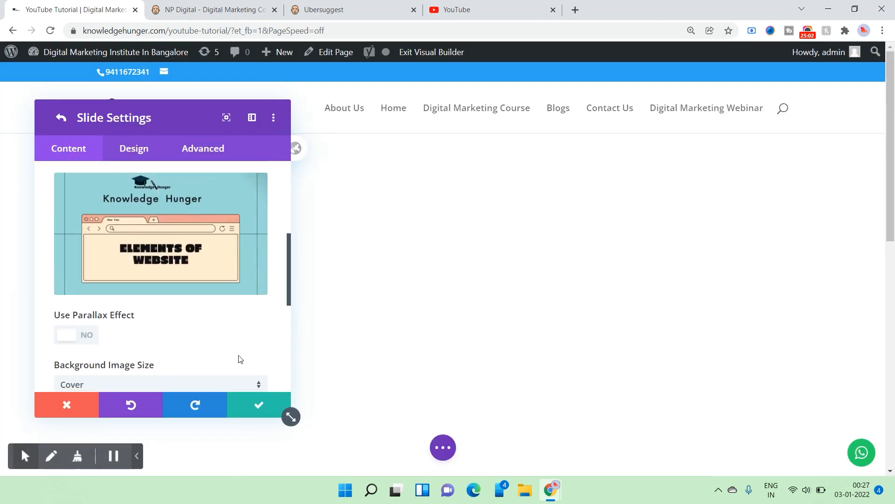
Save the slide's settings and the settings of its fullwidth slider
click(257, 404)
scroll(158, 271, up, 5)
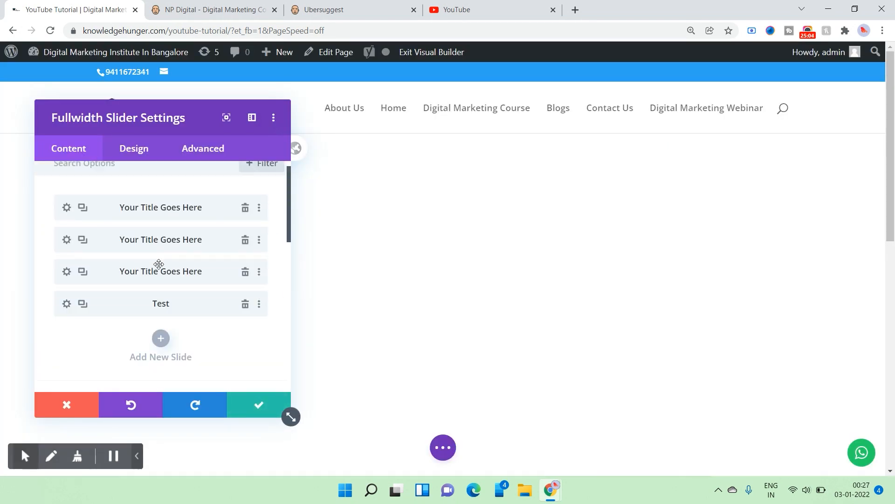
click(242, 411)
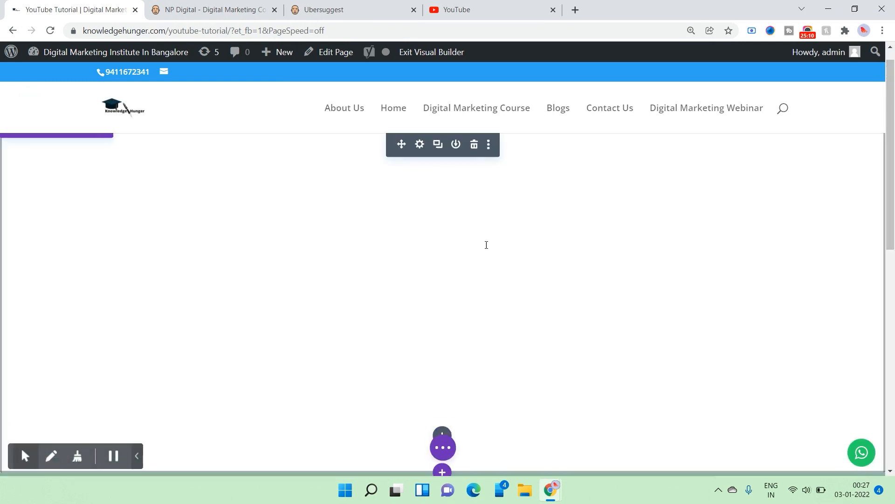
Delete the blank fullwidth slider and insert a new Fullwidth Slider module in the empty section above the social media banner
click(474, 166)
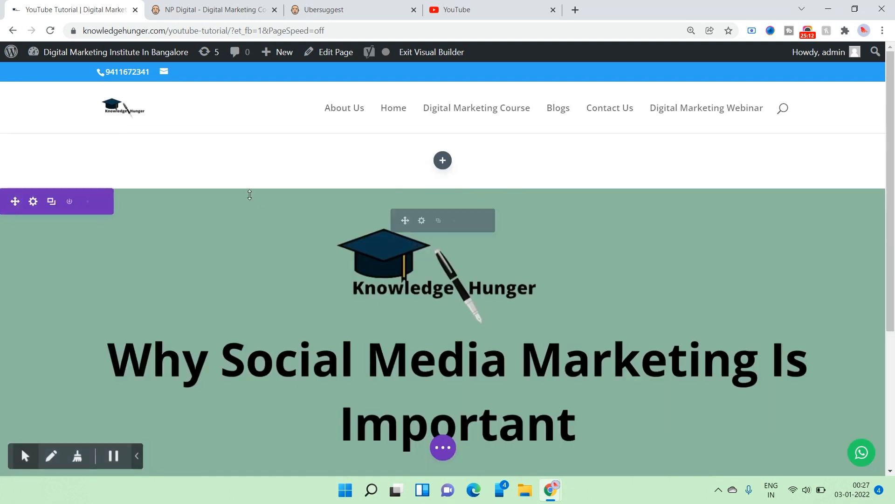
click(443, 160)
scroll(452, 370, down, 3)
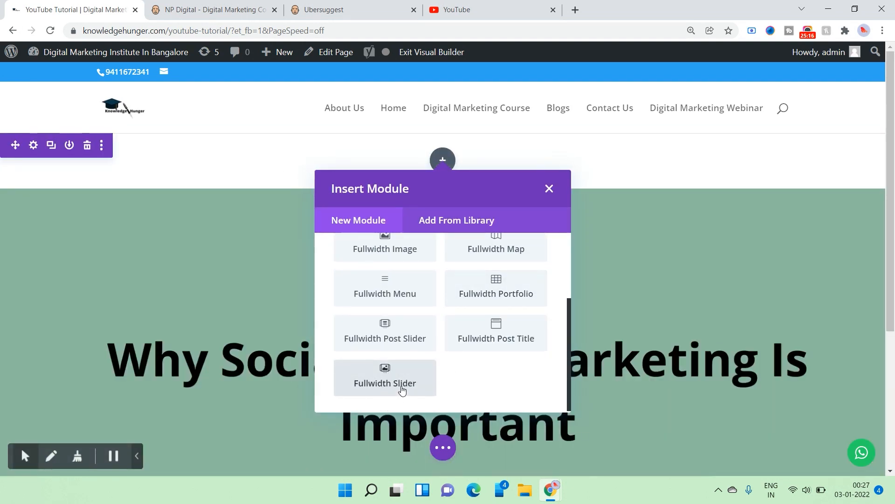
scroll(470, 364, up, 3)
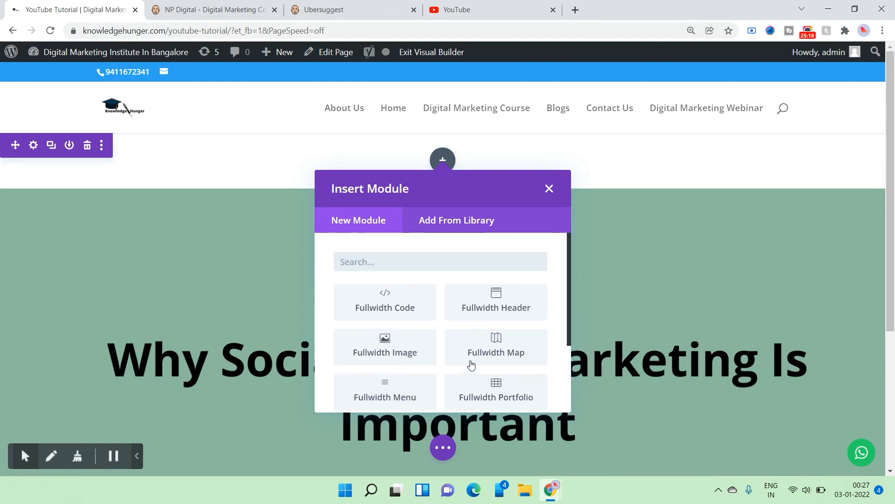
scroll(470, 364, down, 3)
click(382, 371)
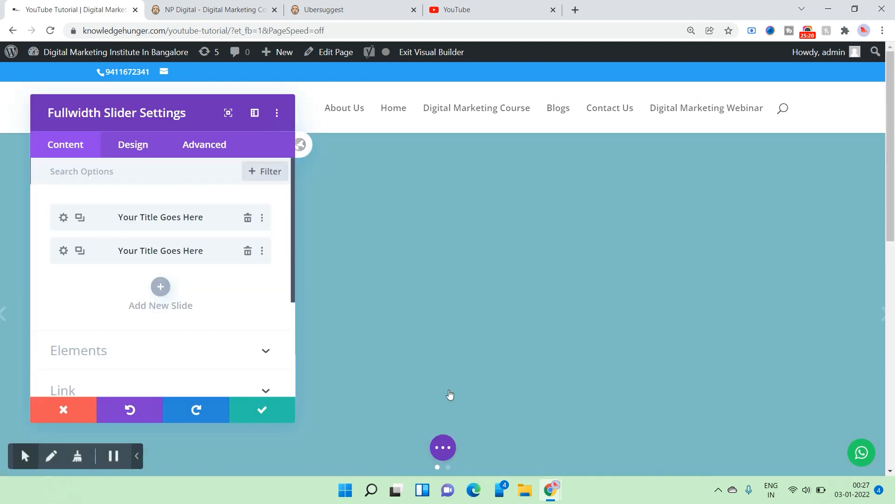
Set the first slide's background image to Knowledgehunger_Why-social-media-marketing-is-important-for-business.png from the Media Library
click(66, 216)
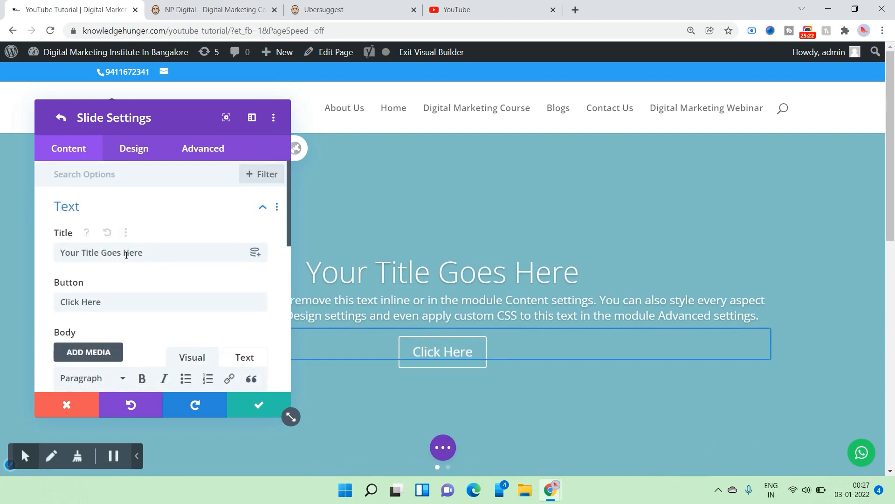
scroll(126, 253, down, 10)
click(118, 269)
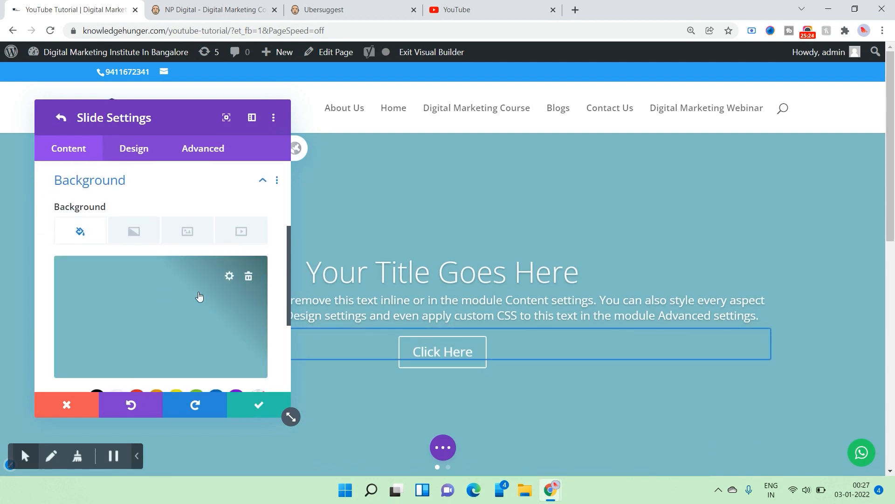
click(187, 232)
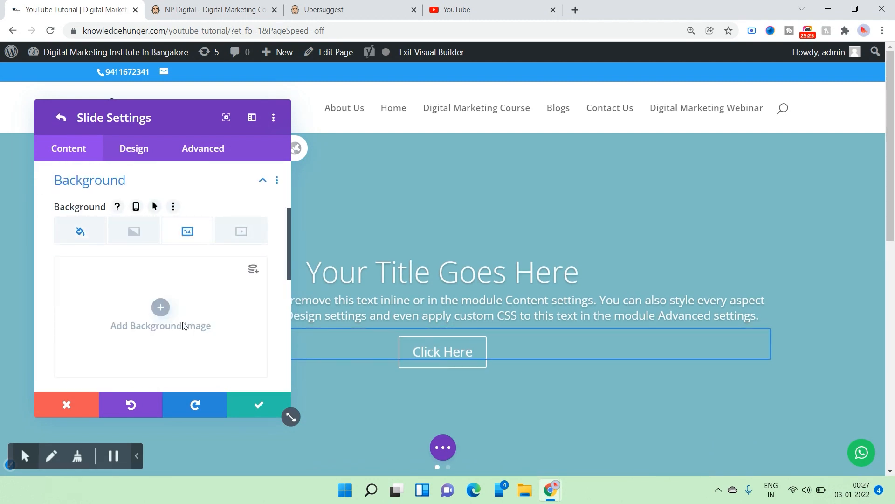
click(160, 307)
click(495, 316)
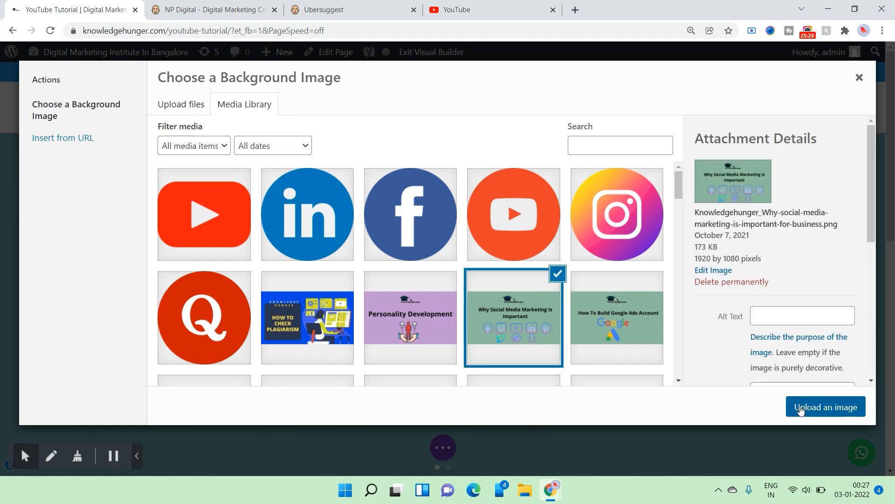
click(800, 406)
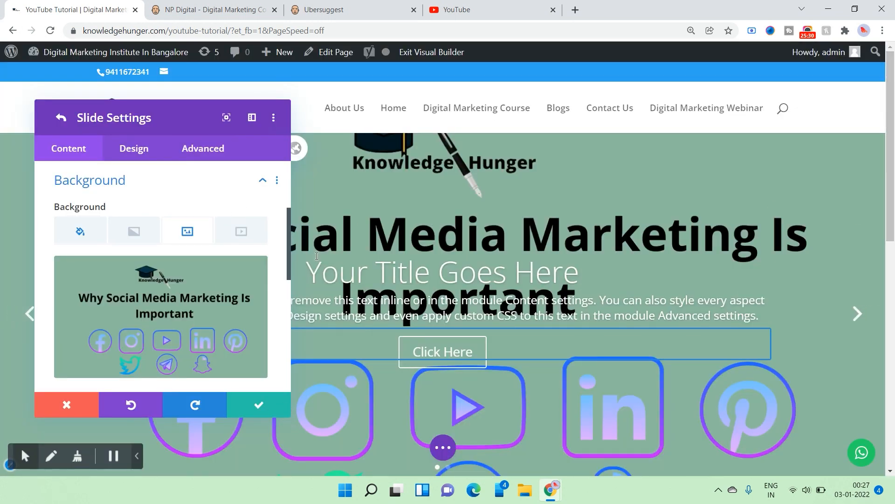
Replace the first slide's title with "Test"
scroll(200, 272, up, 3)
scroll(200, 271, up, 1)
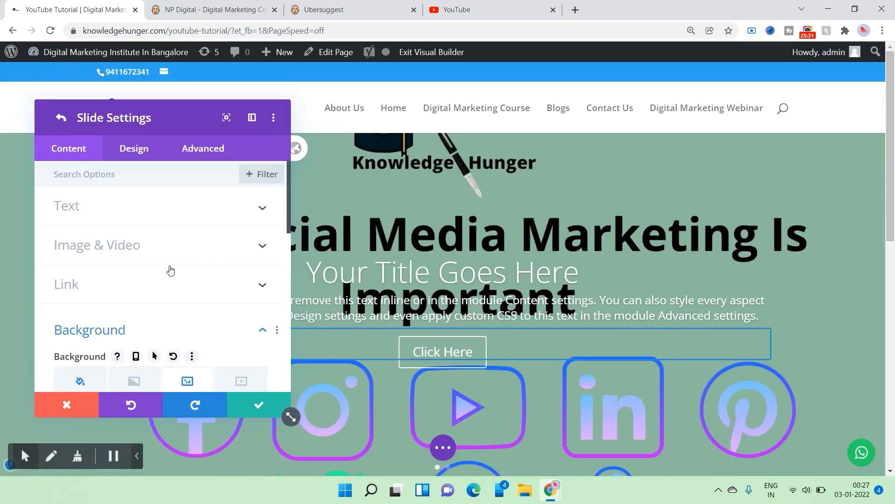
click(104, 221)
scroll(98, 284, down, 5)
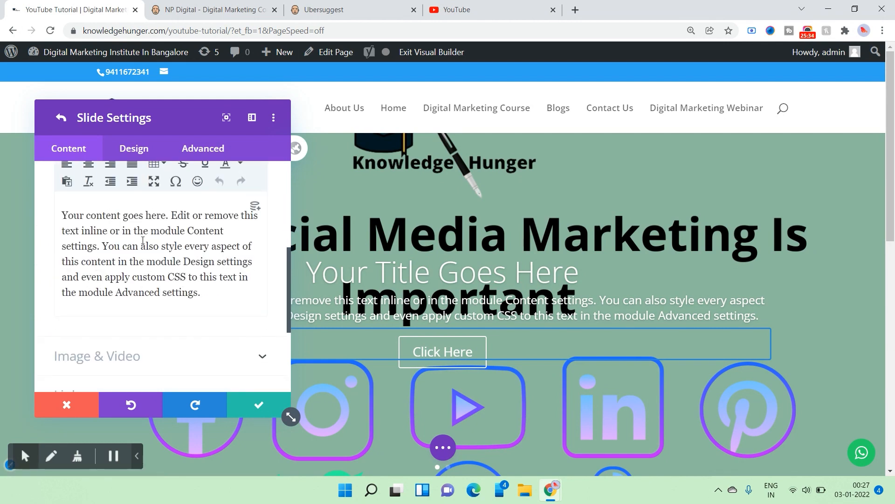
scroll(142, 240, up, 3)
click(154, 250)
double_click(154, 250)
key(BackSpace)
key(BackSpace)
key(BackSpace)
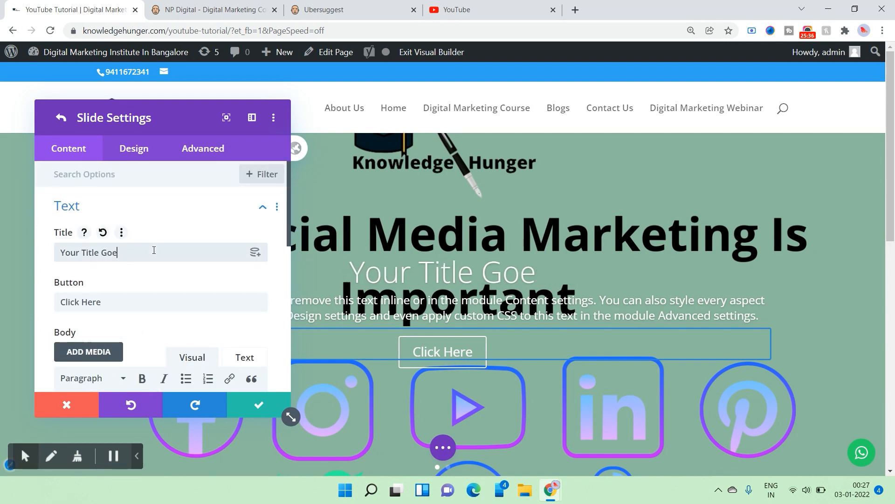
key(BackSpace)
key(BackSpace)
key(BackSpace)
key(BackSpace)
key(BackSpace)
key(BackSpace)
key(BackSpace)
key(BackSpace)
key(BackSpace)
key(BackSpace)
key(BackSpace)
key(BackSpace)
key(BackSpace)
key(BackSpace)
text(T)
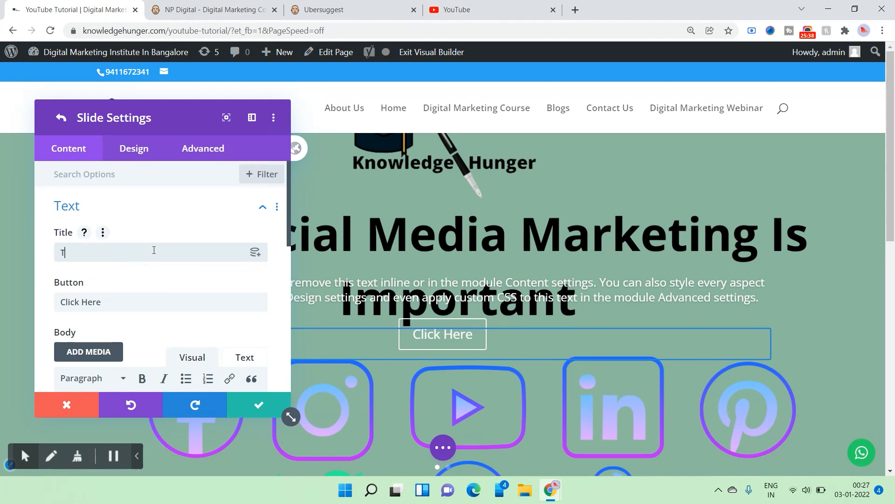
text(est)
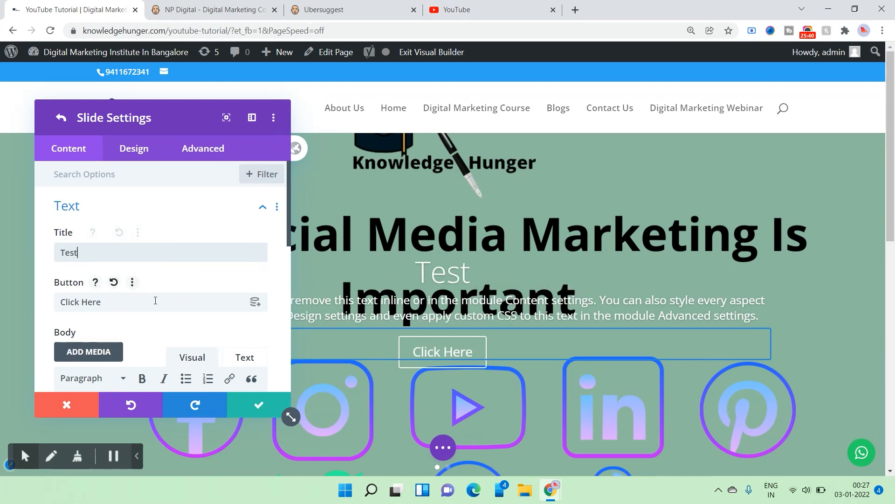
Format the first slide's entire body text as centred, bold and turquoise
scroll(114, 283, down, 4)
drag(68, 272, 201, 350)
click(89, 222)
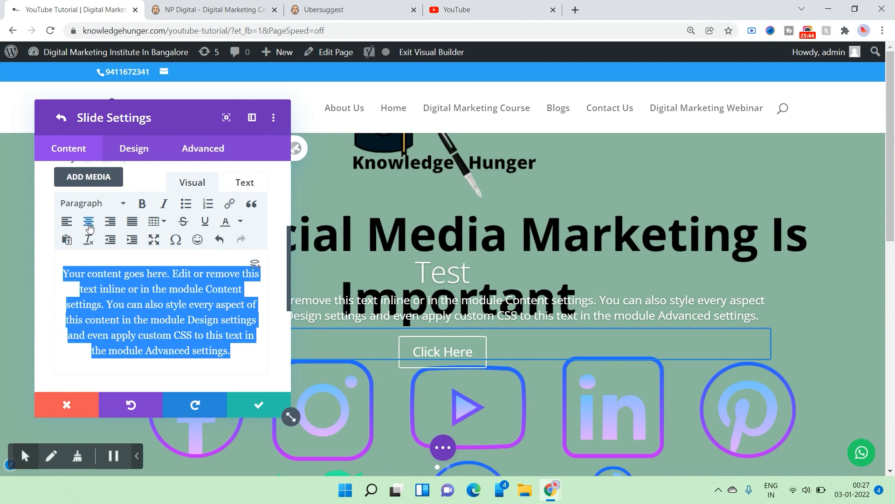
click(110, 222)
click(88, 222)
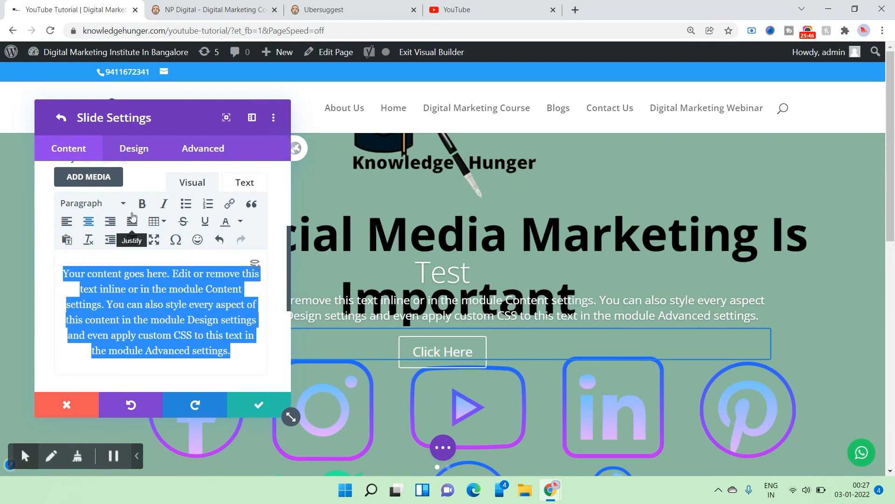
click(141, 204)
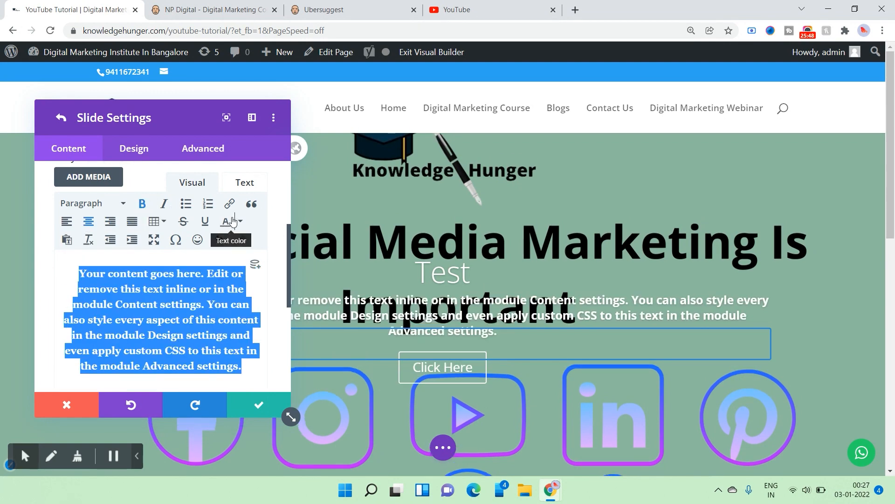
click(234, 222)
click(237, 270)
Replace the first slide's body with Page Author dynamic content in the Public Display Name format and save the slide
click(254, 265)
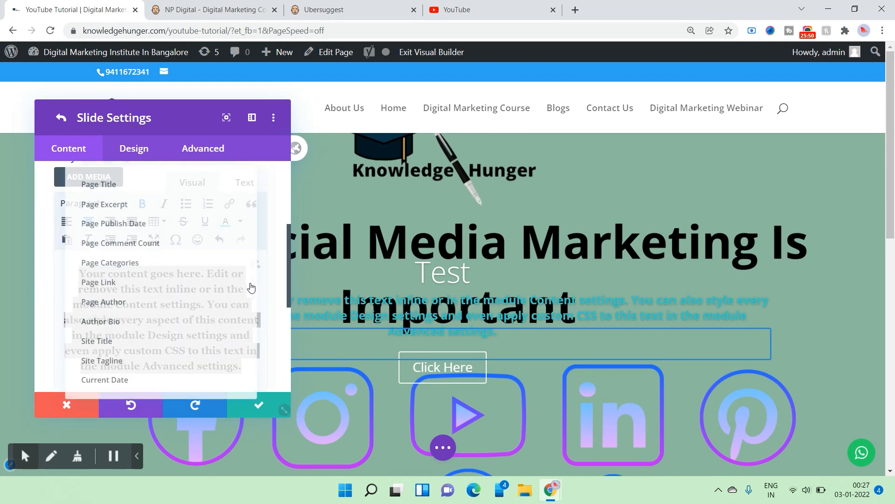
click(107, 301)
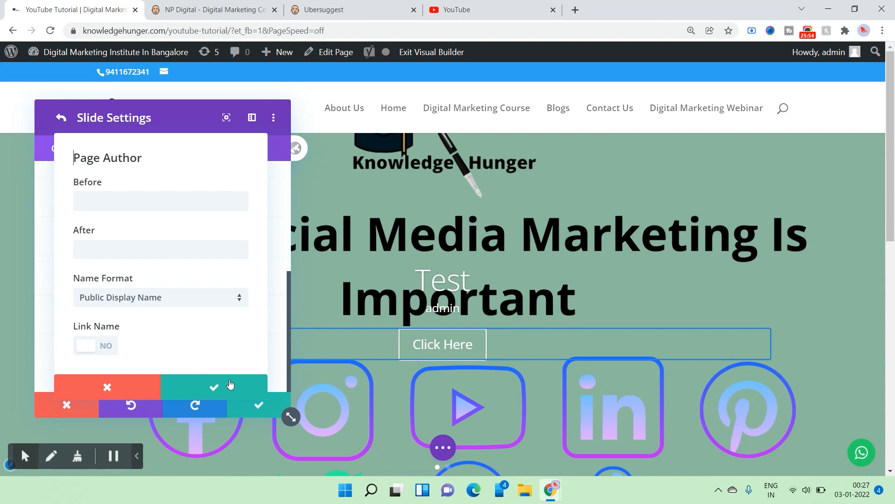
click(230, 384)
scroll(158, 290, up, 5)
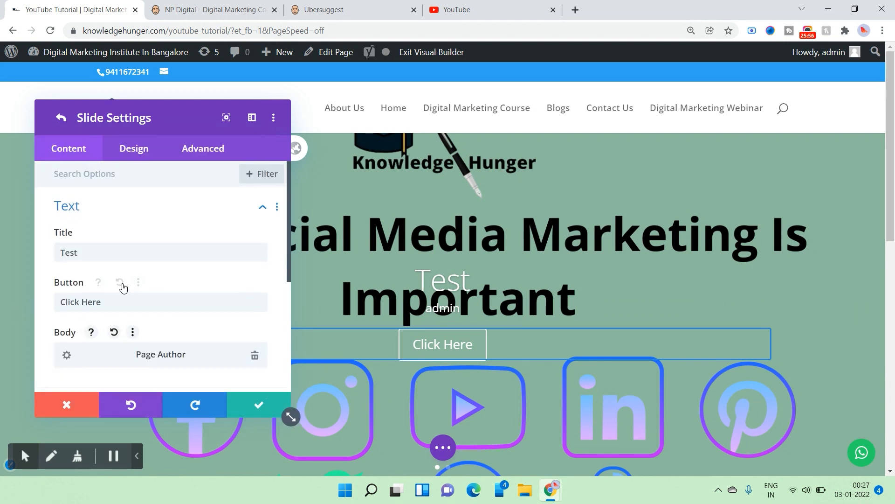
scroll(121, 289, down, 4)
scroll(120, 290, up, 4)
click(243, 401)
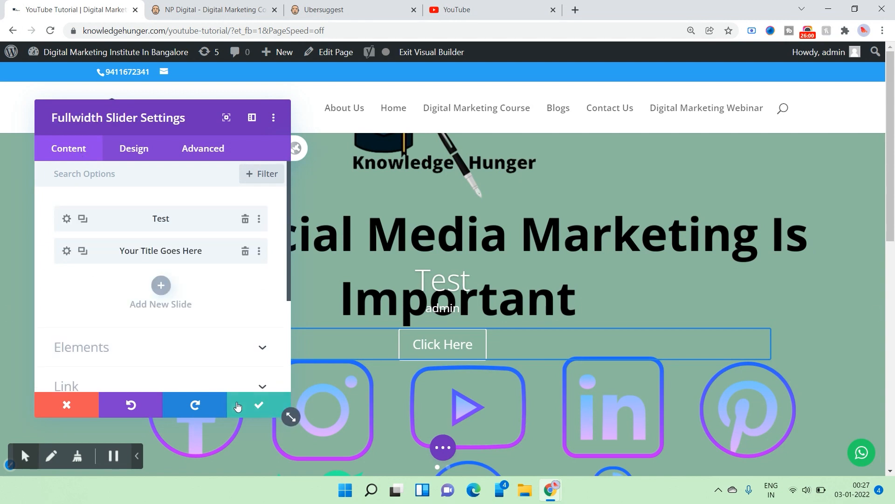
Replace the second slide's title with "Test 2"
click(67, 252)
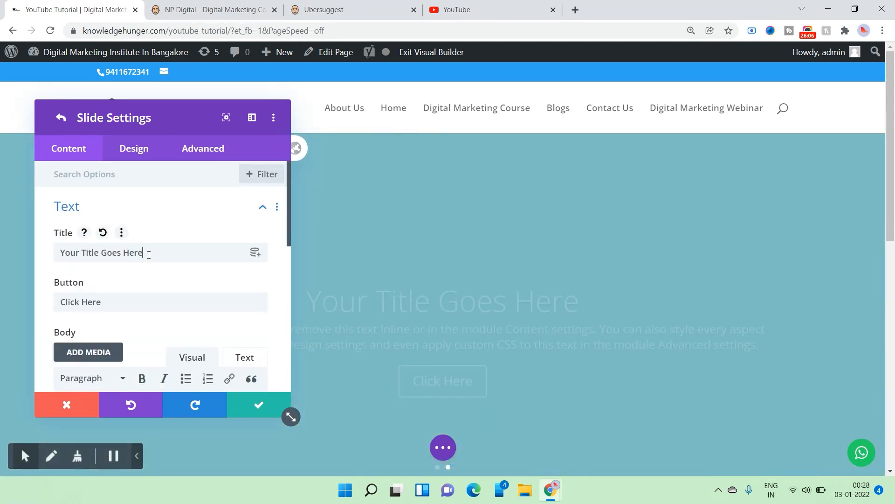
click(149, 254)
key(BackSpace)
key(BackSpace)
key(BackSpace)
key(BackSpace)
key(BackSpace)
key(BackSpace)
key(BackSpace)
key(BackSpace)
key(BackSpace)
key(BackSpace)
key(BackSpace)
key(BackSpace)
key(BackSpace)
key(BackSpace)
key(BackSpace)
key(BackSpace)
key(BackSpace)
key(BackSpace)
key(BackSpace)
key(BackSpace)
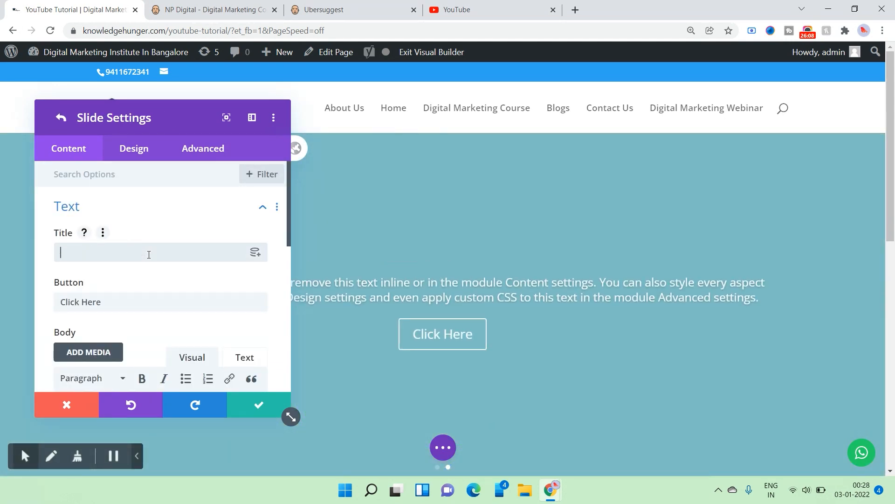
text(Test)
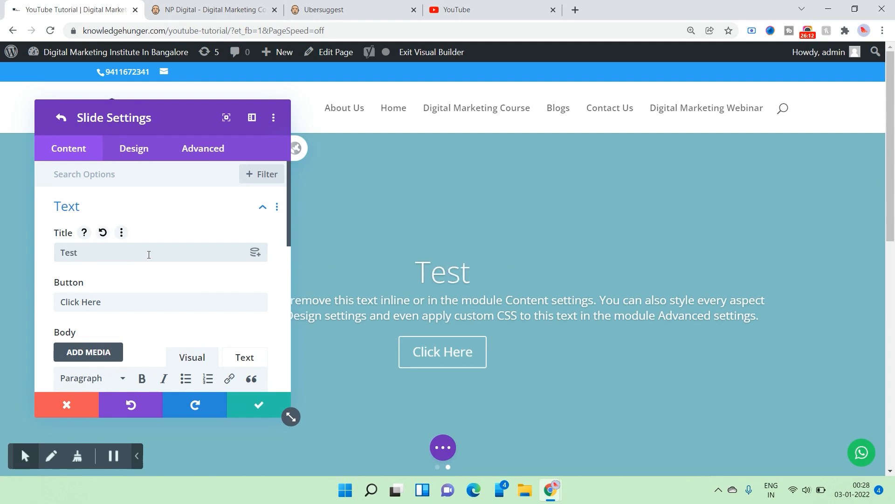
text( 2)
Set the "What is Plugins ?" picture from the media library as the second slide's background image
scroll(177, 310, down, 6)
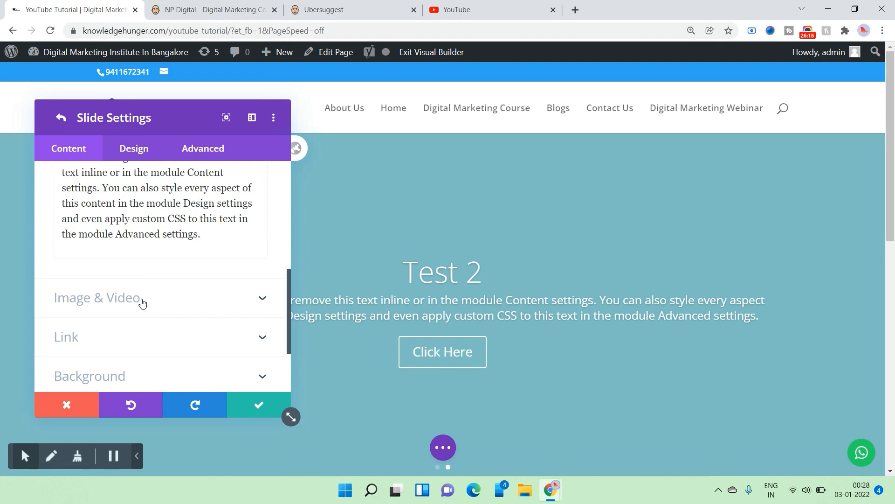
scroll(145, 304, down, 3)
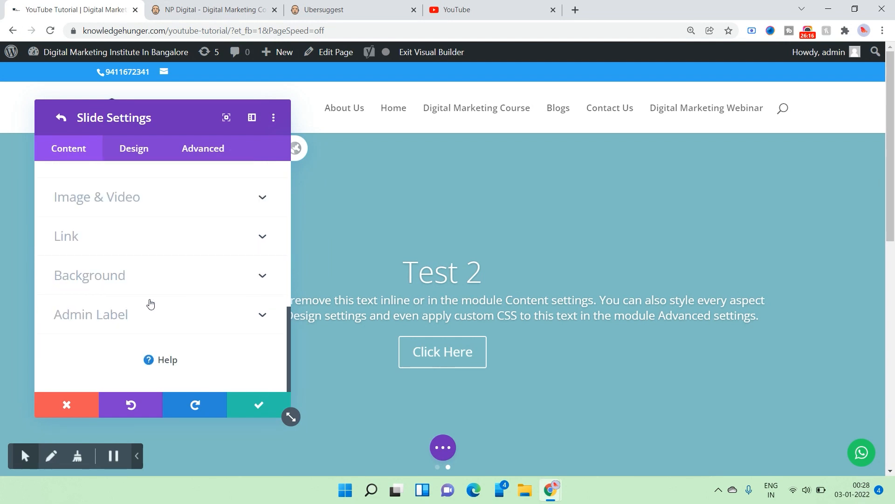
click(198, 289)
click(191, 239)
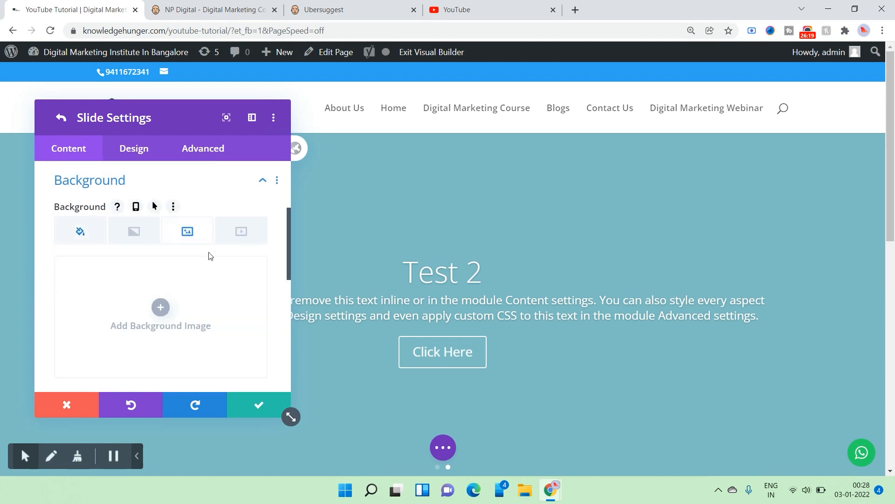
click(163, 305)
scroll(559, 261, down, 2)
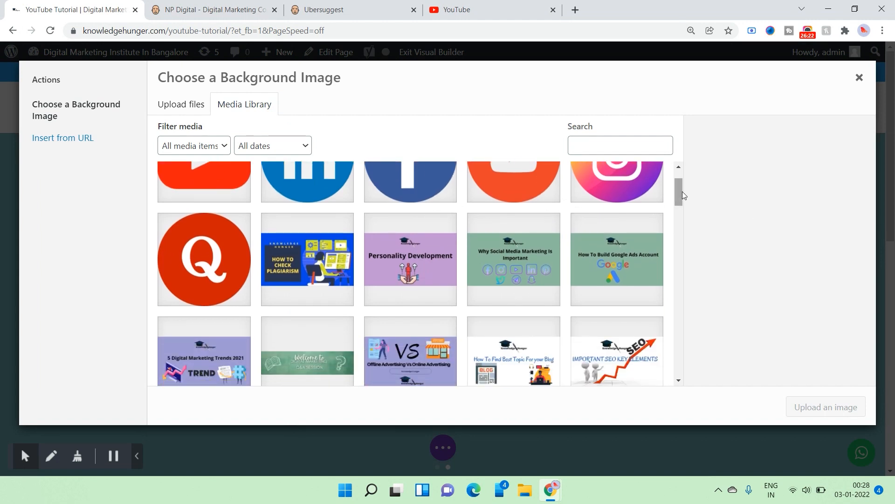
drag(682, 191, 661, 278)
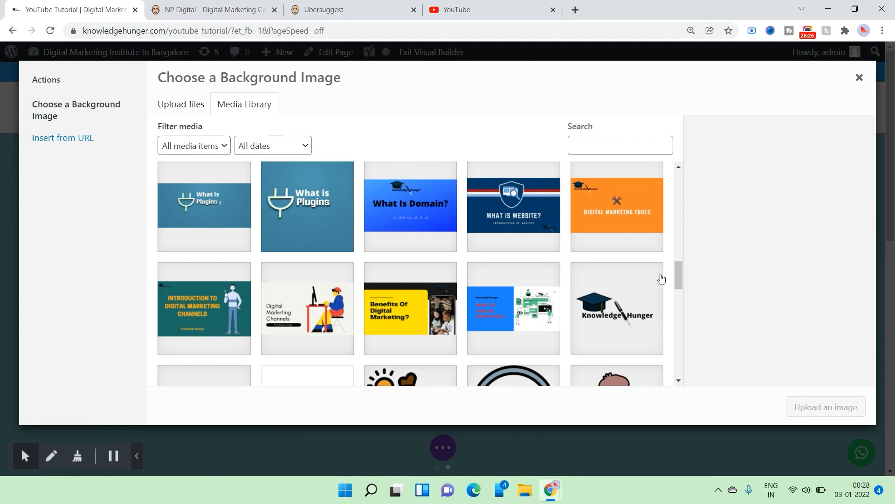
click(213, 230)
click(834, 413)
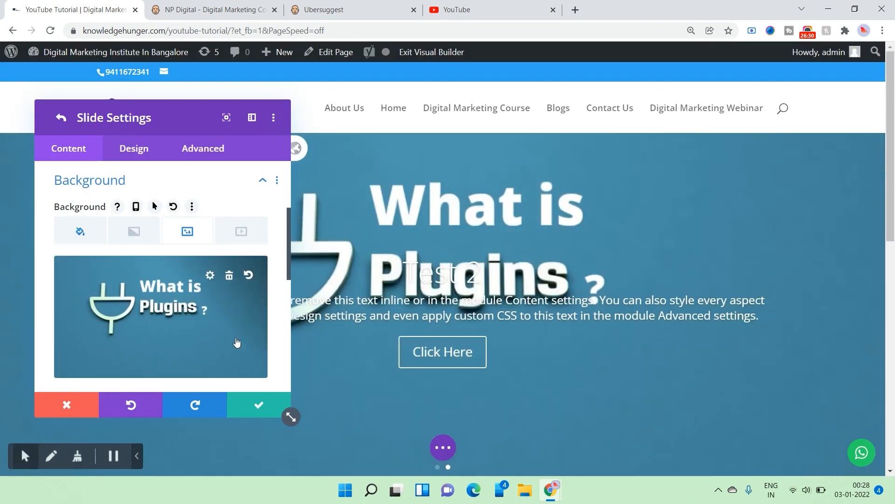
Format the second slide's entire body text as Heading 5
scroll(249, 343, up, 3)
click(107, 221)
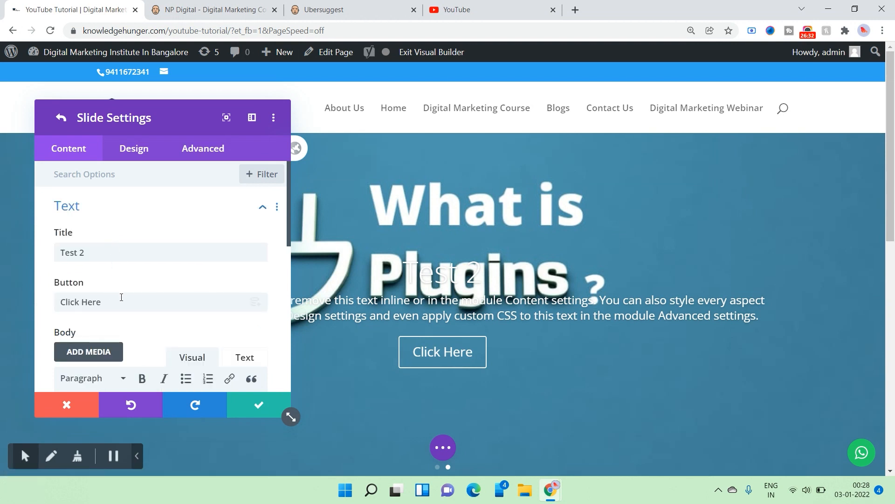
scroll(119, 303, down, 3)
drag(116, 353, 113, 335)
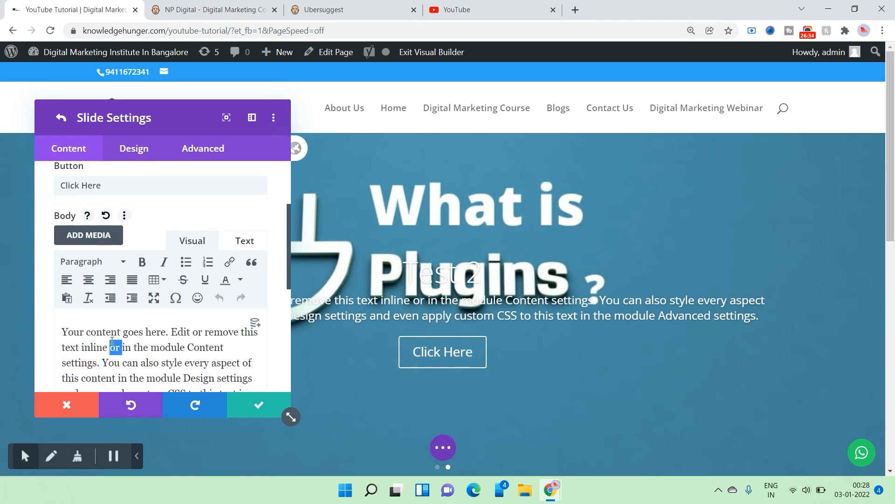
triple_click(115, 349)
click(84, 265)
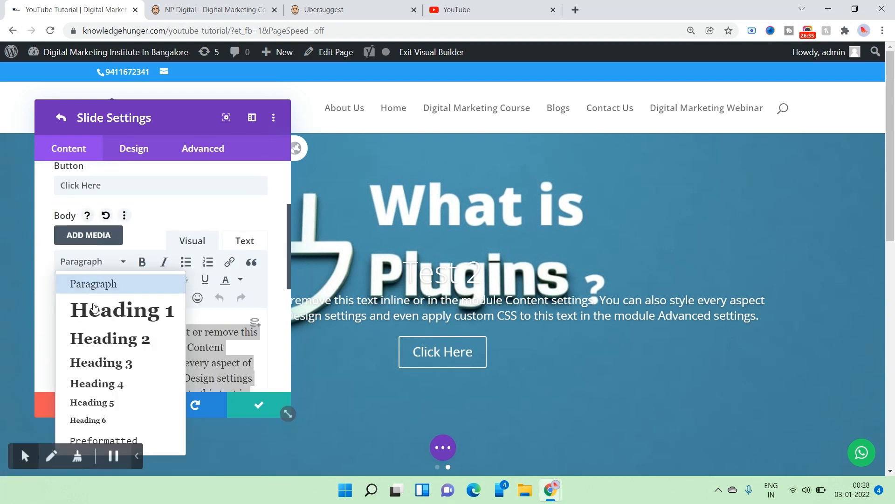
click(113, 405)
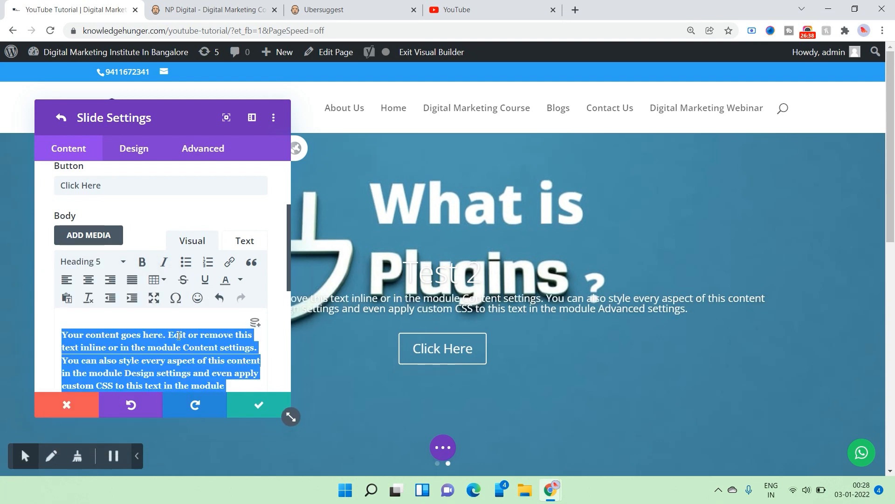
Move the Slide Settings window clear of the slide's text and justify the body text
drag(177, 119, 723, 189)
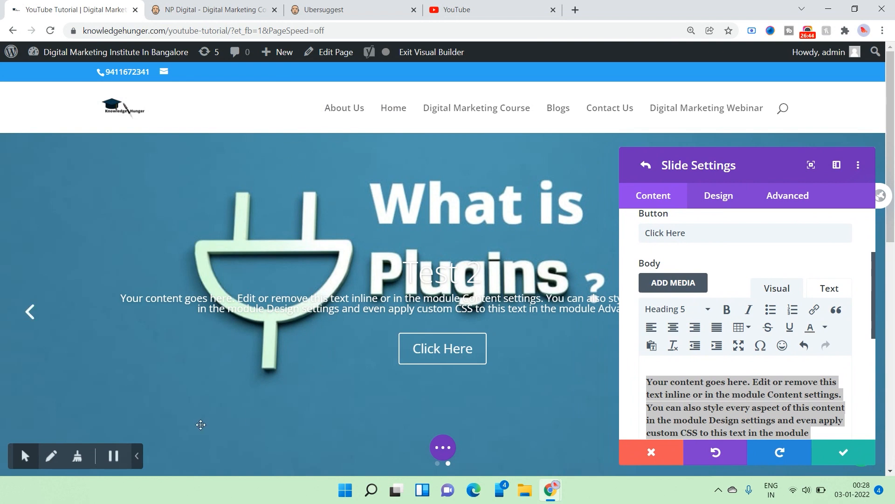
click(646, 326)
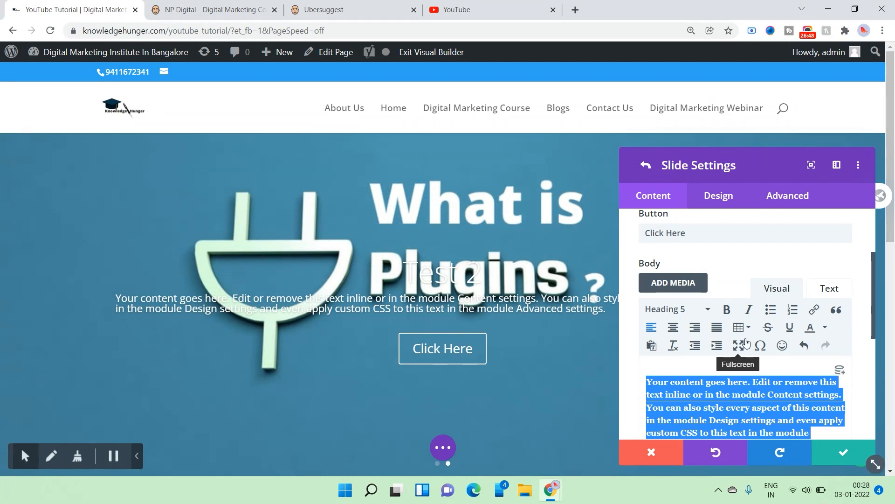
click(718, 328)
click(751, 327)
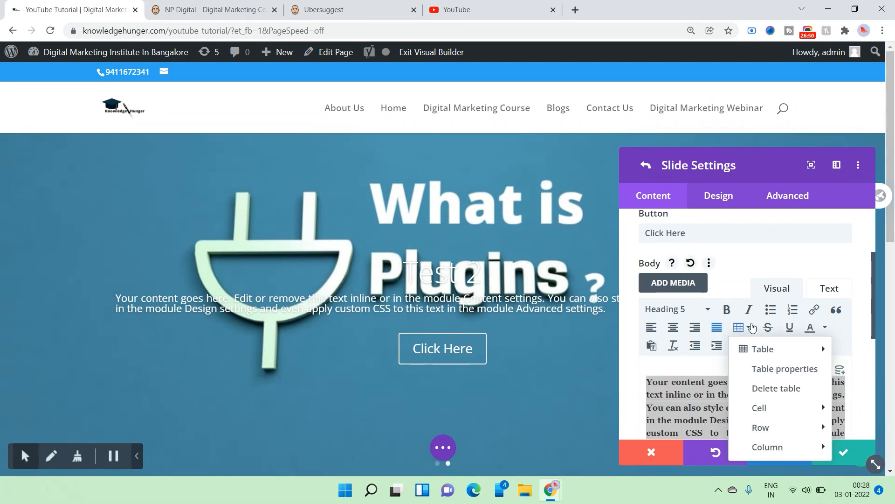
click(695, 373)
click(748, 327)
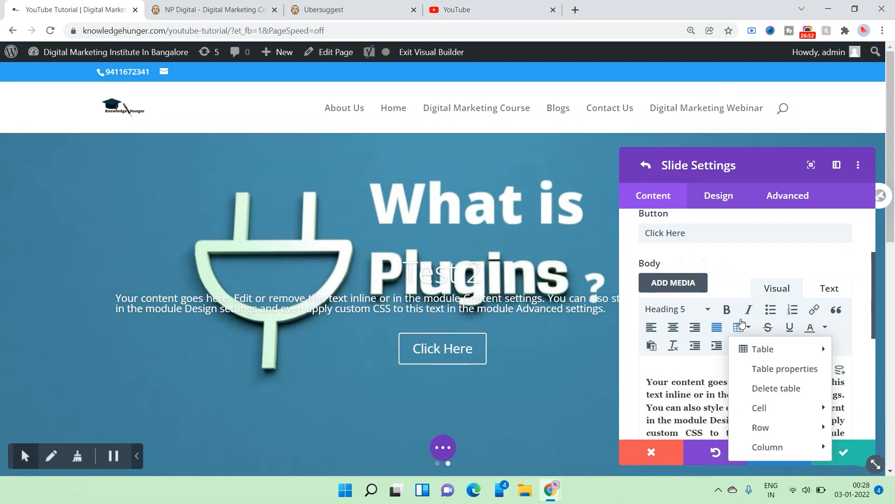
click(746, 327)
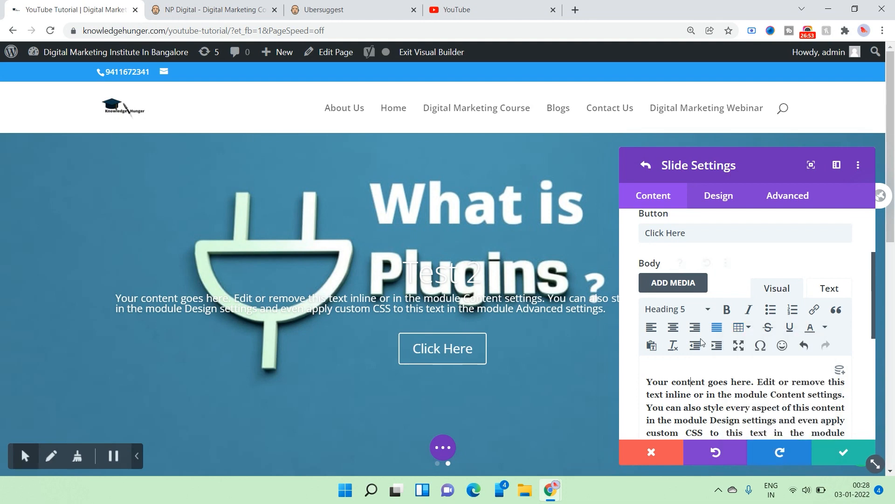
Try Heading 4 on the second slide's body text, and settle on Heading 3
click(675, 311)
click(693, 229)
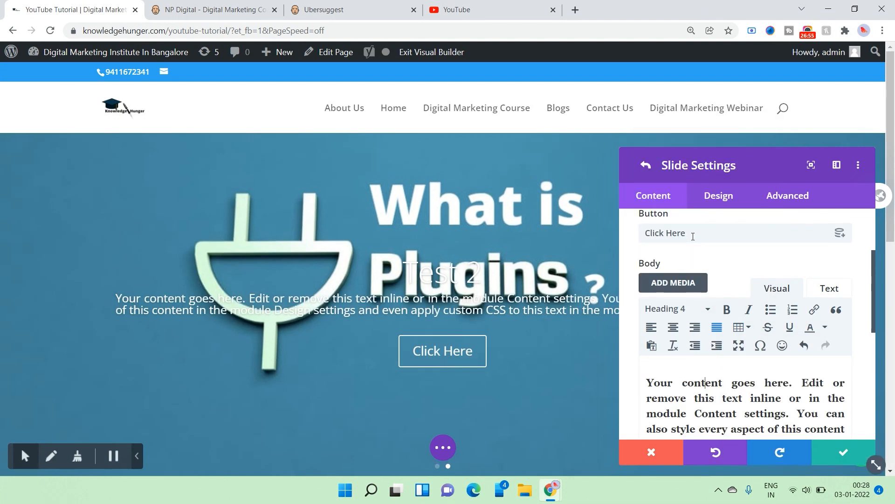
click(681, 312)
click(681, 206)
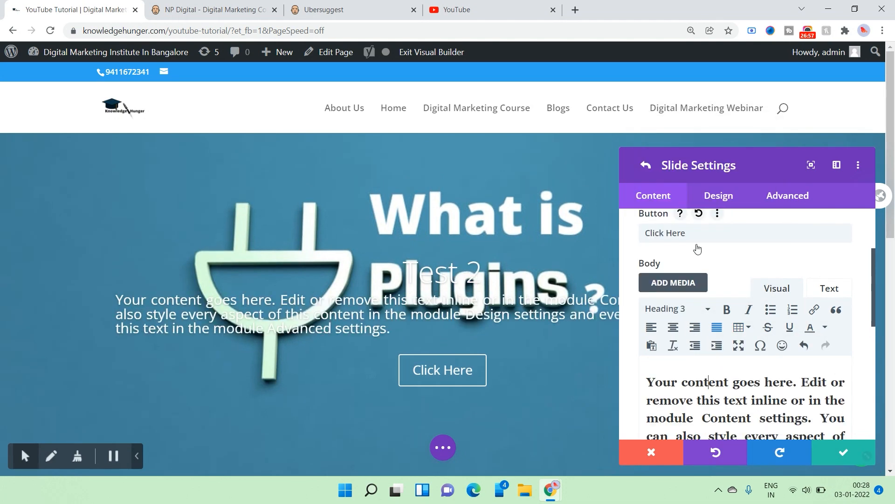
Make the word "content" in the second slide's body bold and magenta
click(728, 311)
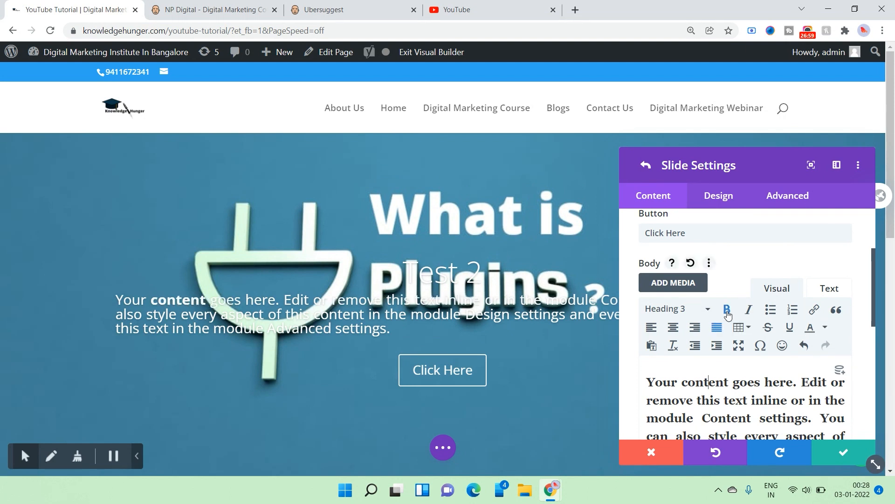
click(824, 327)
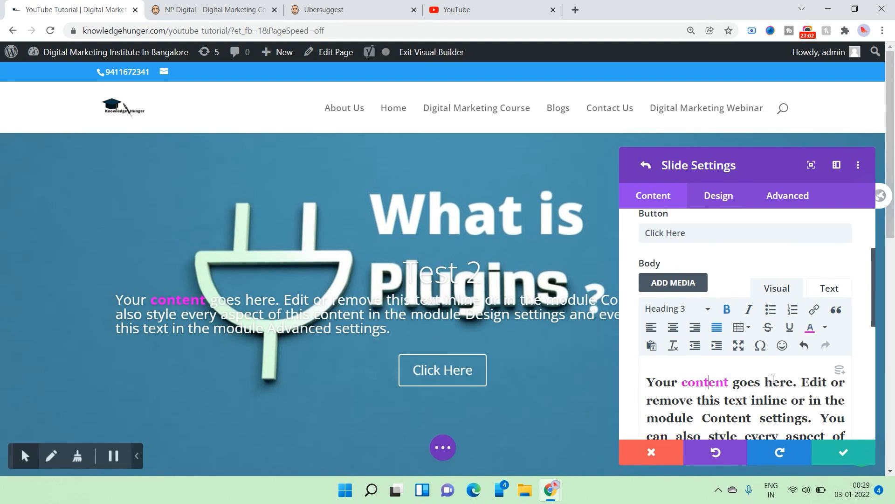
click(774, 381)
Recolour the word "content" in the second slide's body text to orange
triple_click(710, 400)
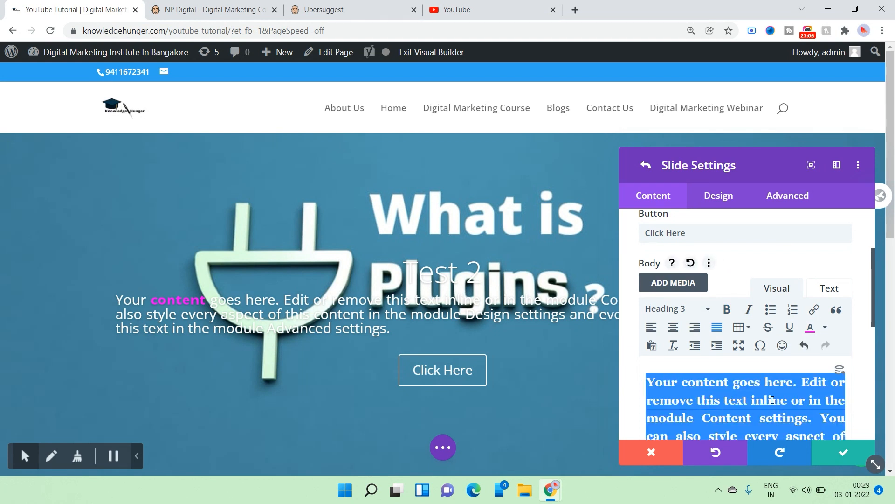
double_click(743, 387)
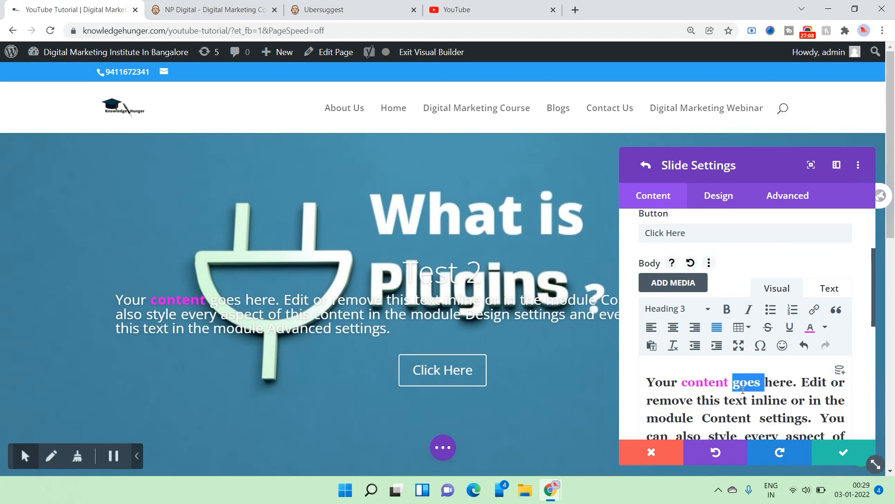
click(689, 382)
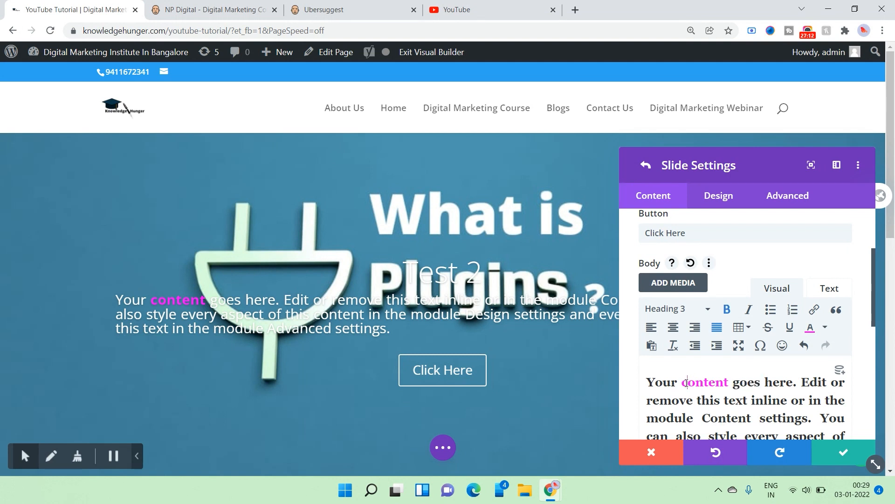
drag(695, 383, 728, 385)
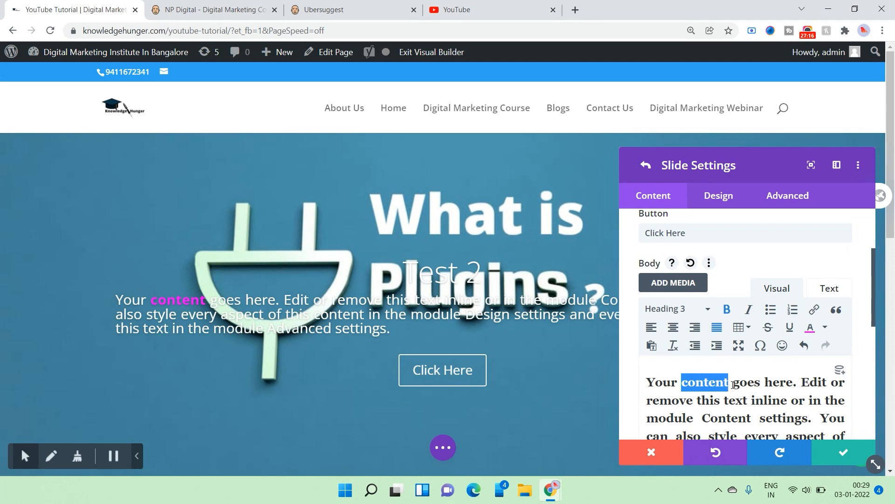
click(824, 327)
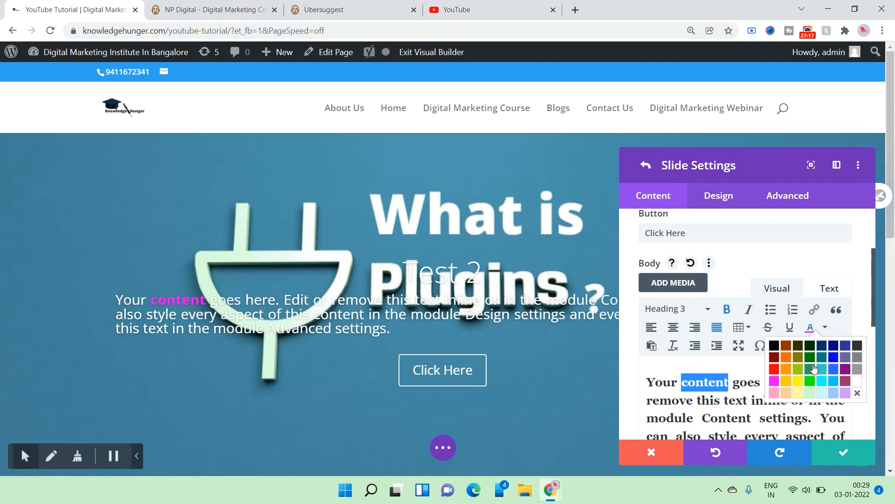
click(845, 381)
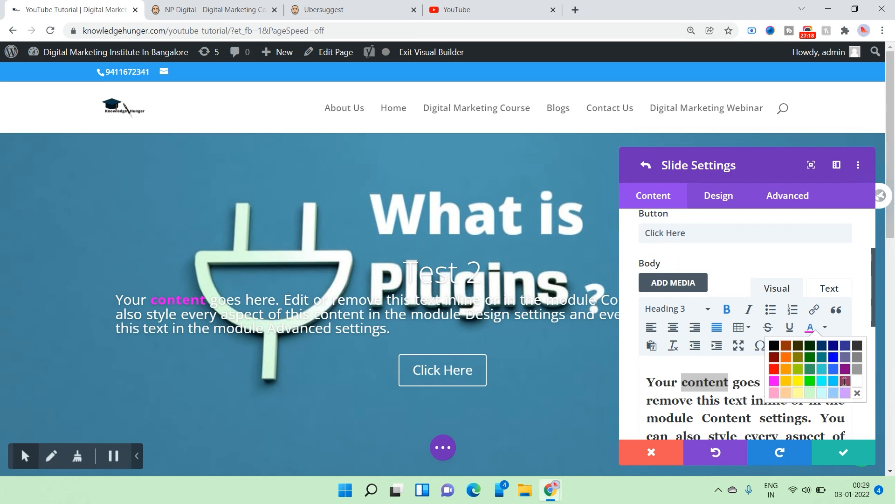
click(821, 331)
click(783, 370)
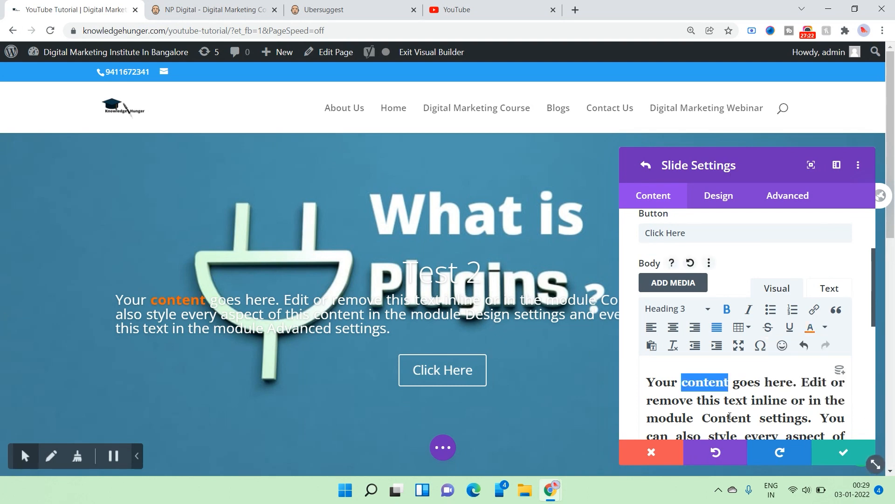
click(747, 396)
Colour the words "Advanced settings" at the end of the second slide's body text orange
scroll(758, 397, down, 4)
scroll(745, 376, up, 3)
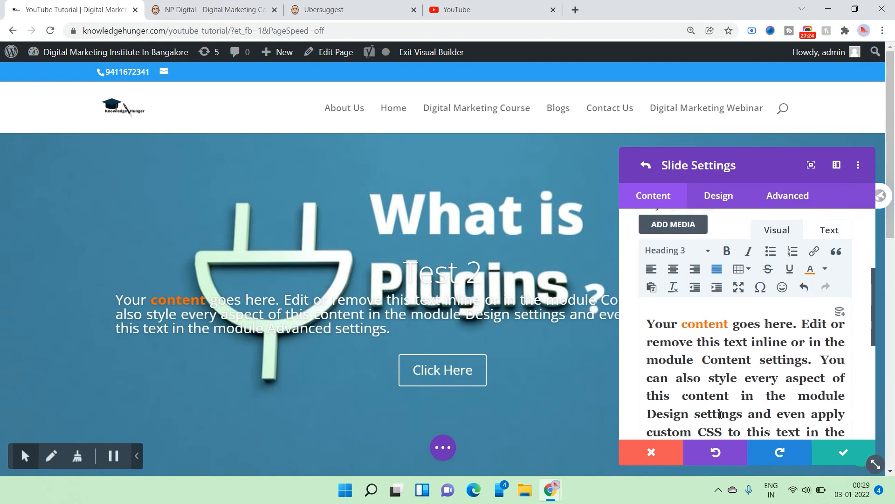
scroll(708, 380, down, 3)
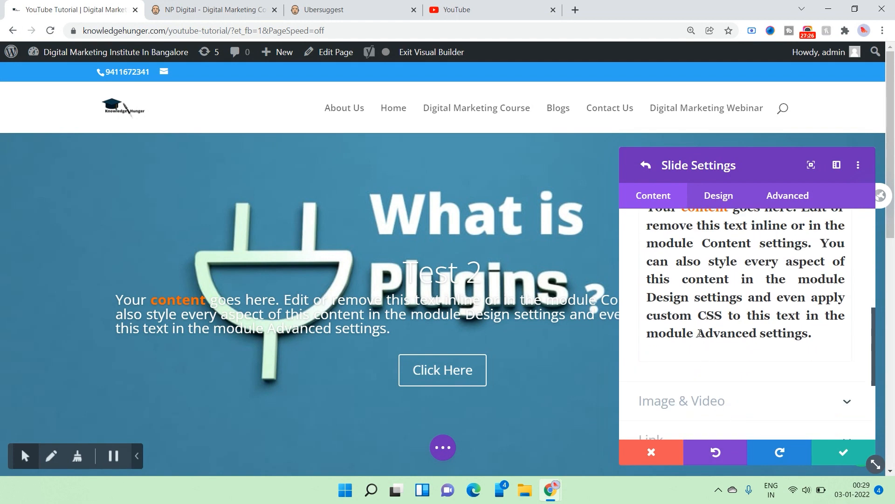
drag(708, 333, 804, 333)
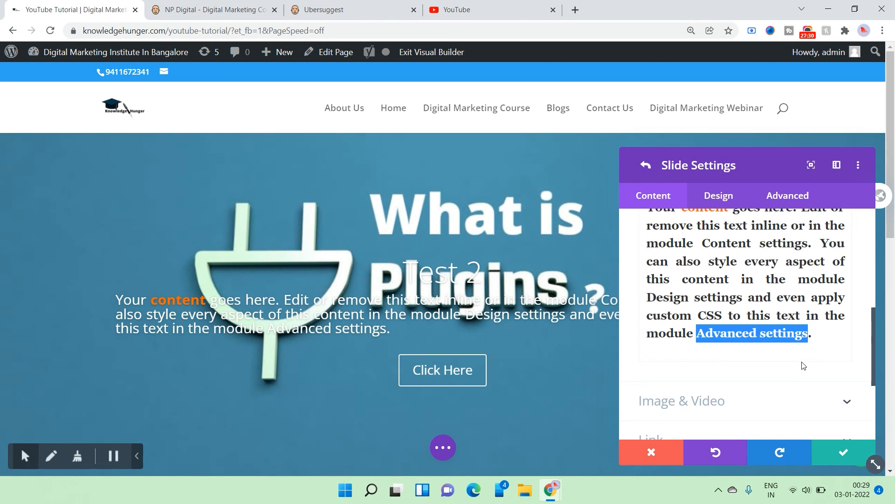
scroll(804, 366, up, 2)
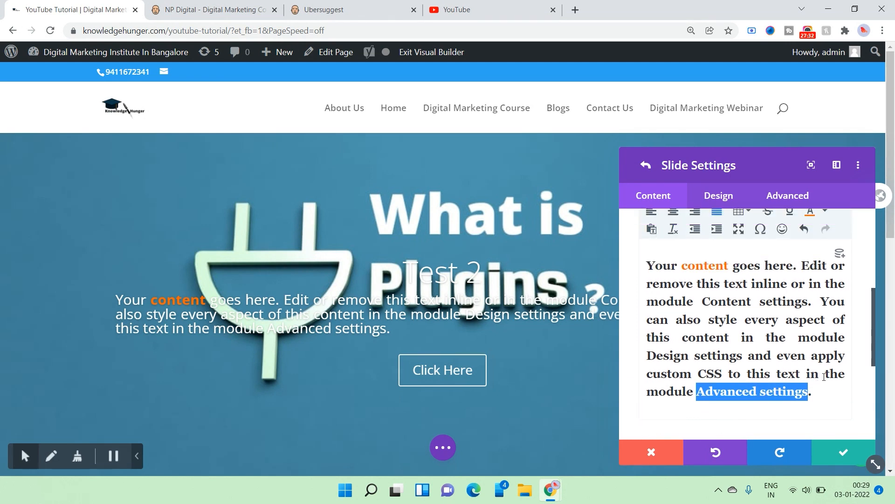
scroll(824, 377, up, 2)
click(824, 270)
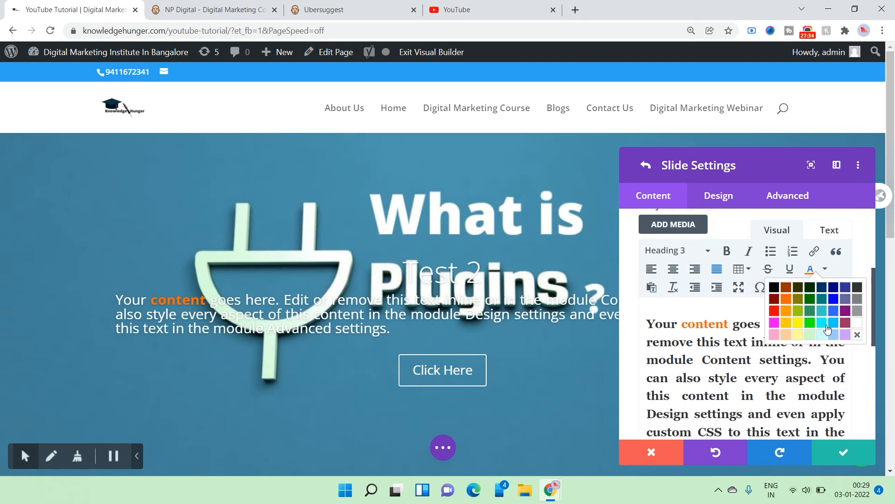
click(791, 300)
scroll(791, 326, down, 3)
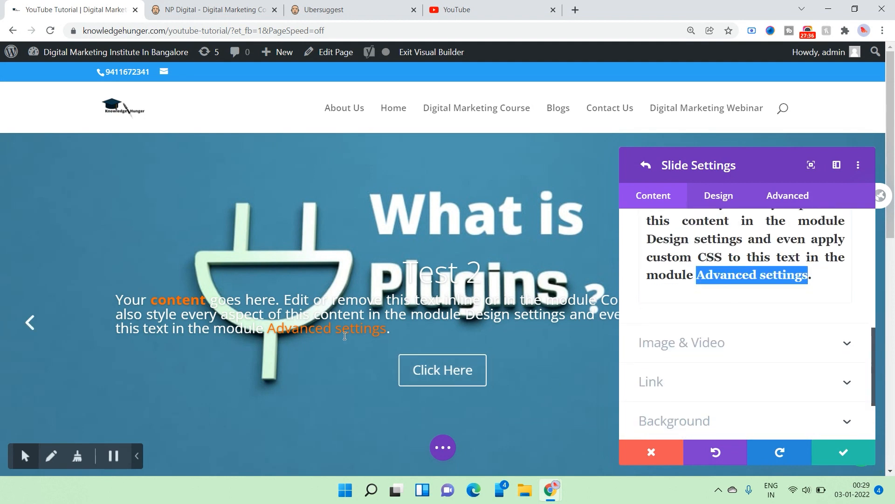
click(830, 294)
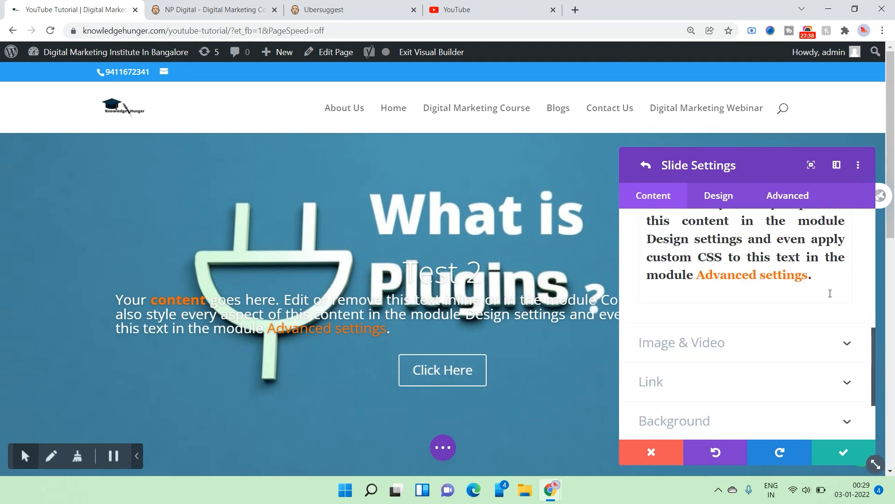
Recolour the words "Advanced settings" at the end of the second slide's body text teal
drag(697, 275, 800, 278)
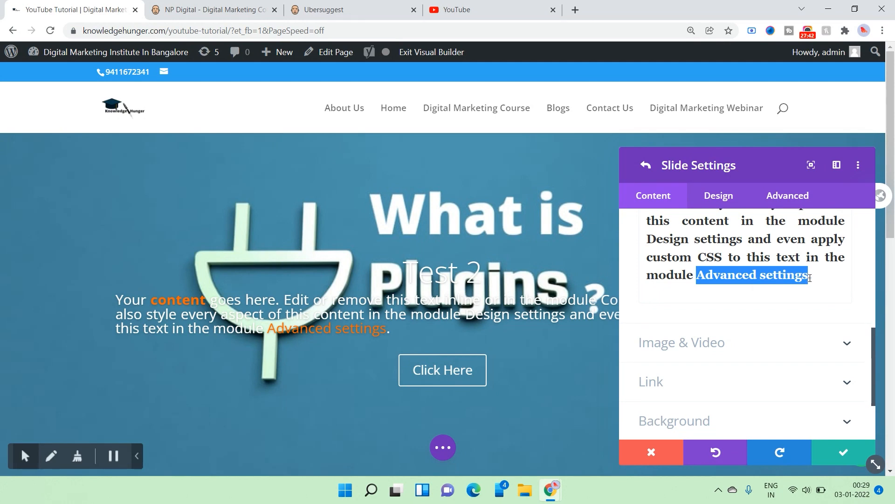
scroll(817, 278, up, 4)
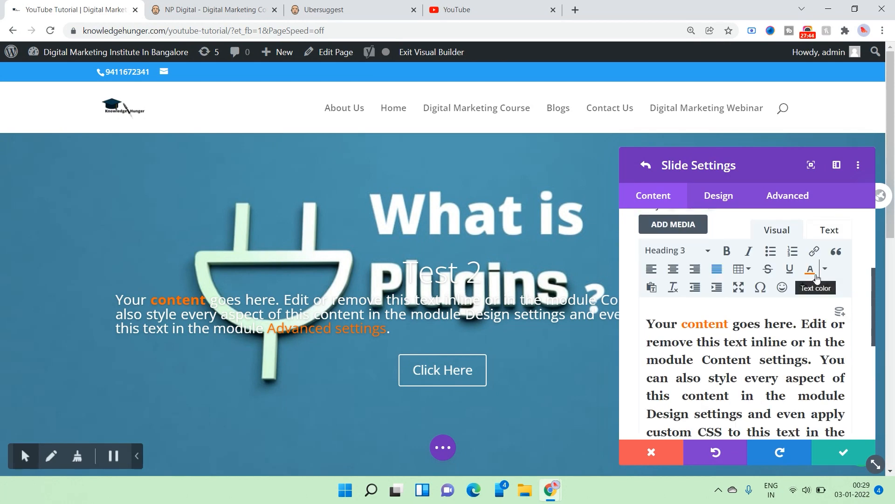
scroll(824, 333, down, 1)
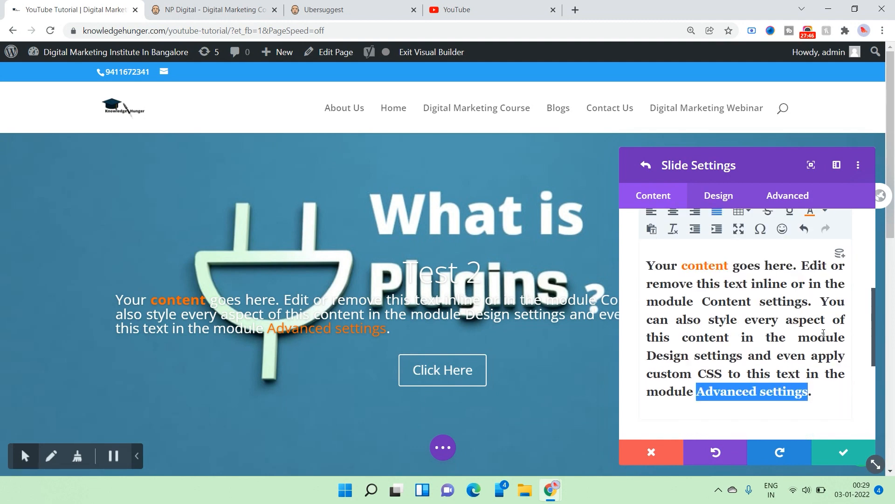
scroll(824, 333, up, 3)
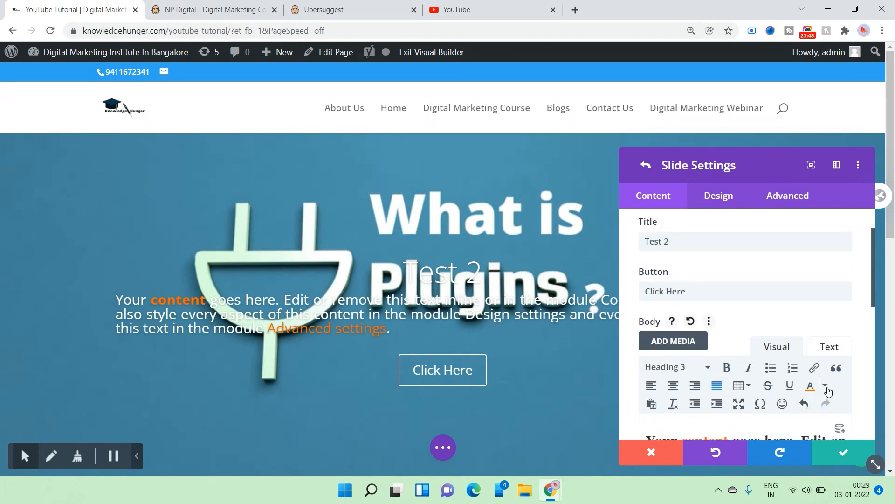
click(826, 387)
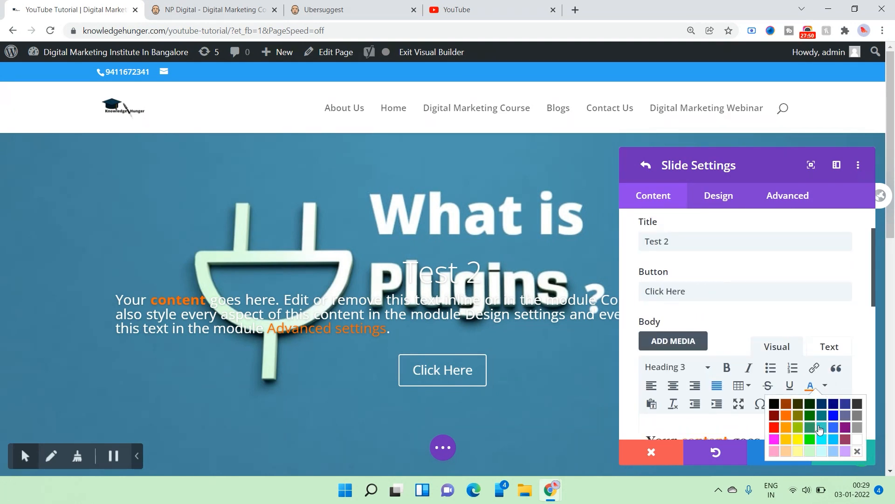
click(818, 420)
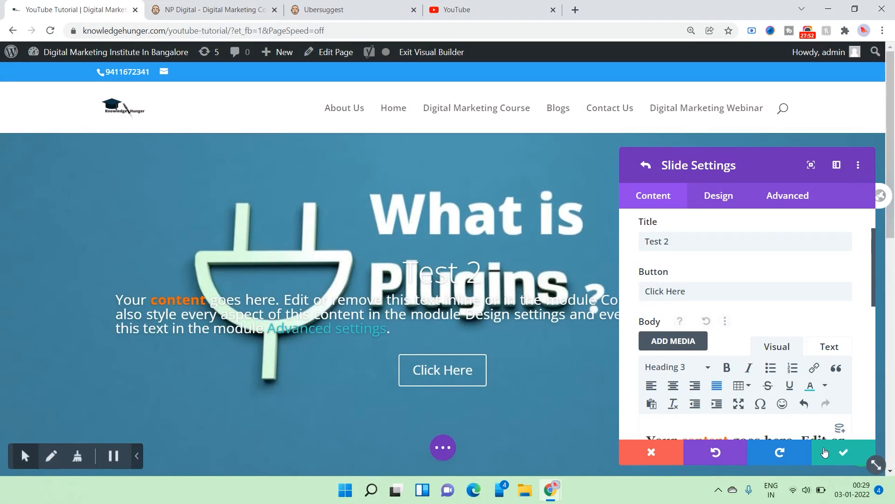
Accept the slide and fullwidth slider settings, and save the page
click(843, 452)
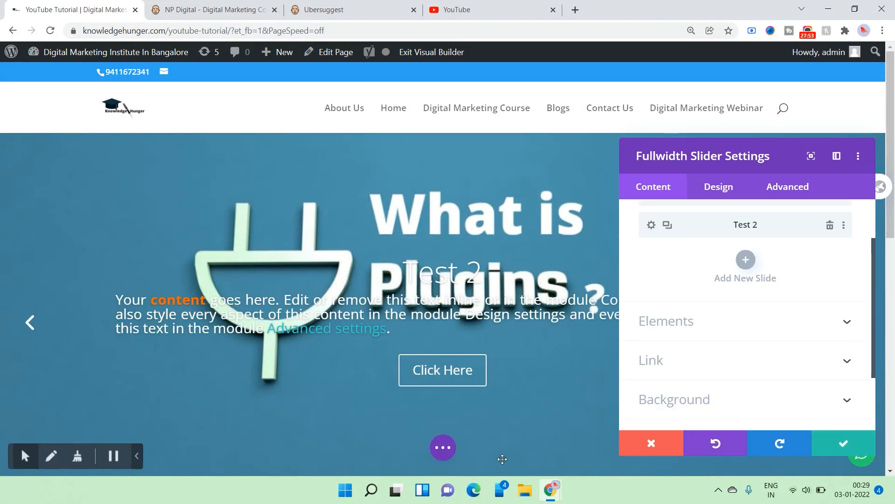
click(840, 445)
mouse_move(451, 453)
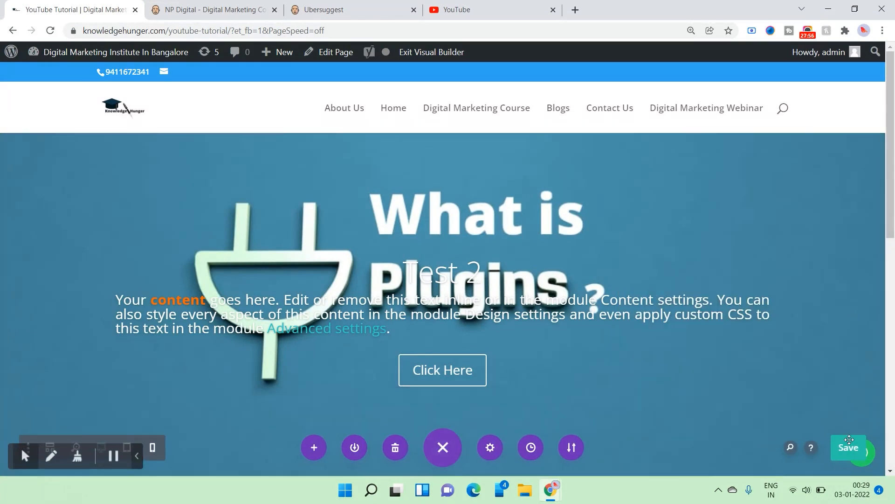
click(840, 453)
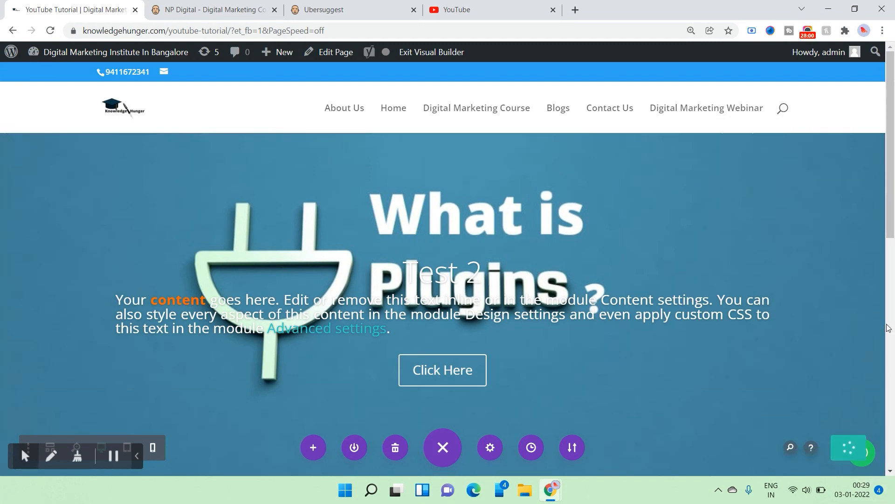
Page through both slides on the page and check the slide list in the fullwidth slider's settings
click(860, 322)
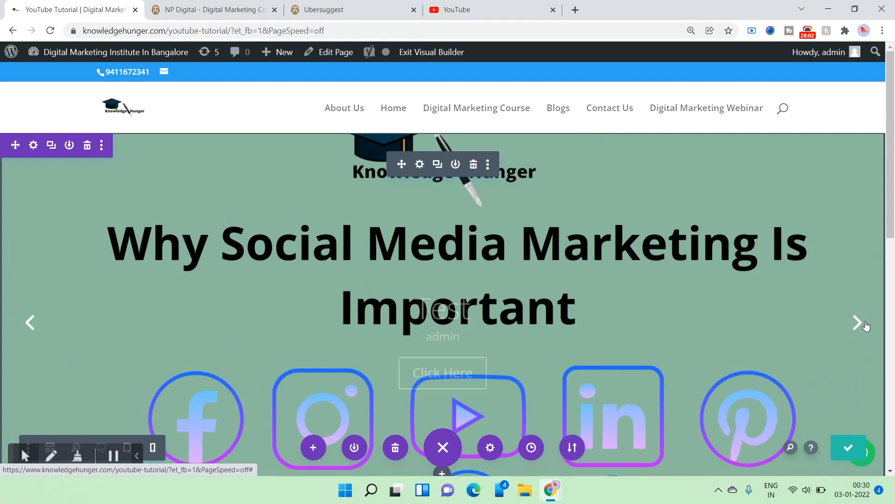
click(860, 322)
scroll(839, 323, down, 1)
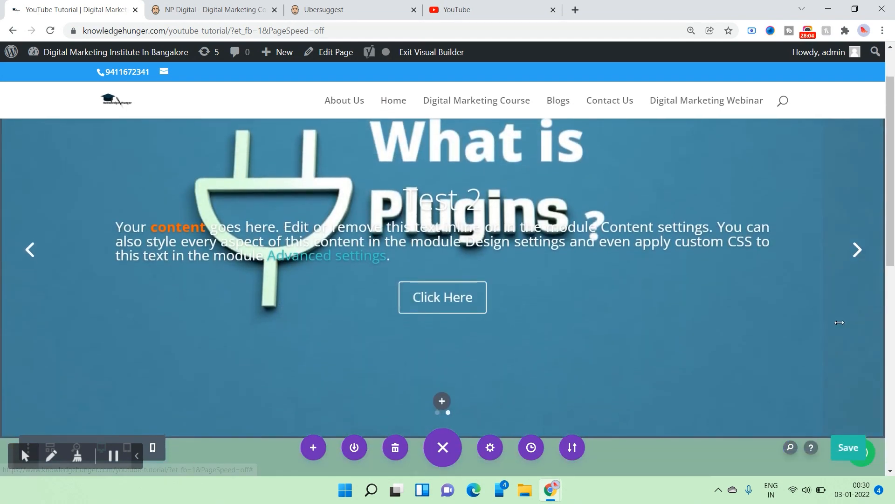
scroll(434, 348, up, 1)
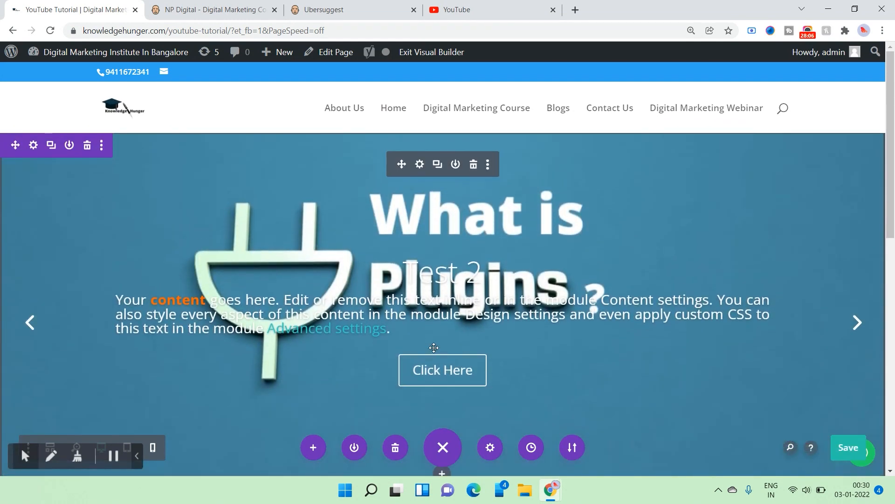
click(417, 164)
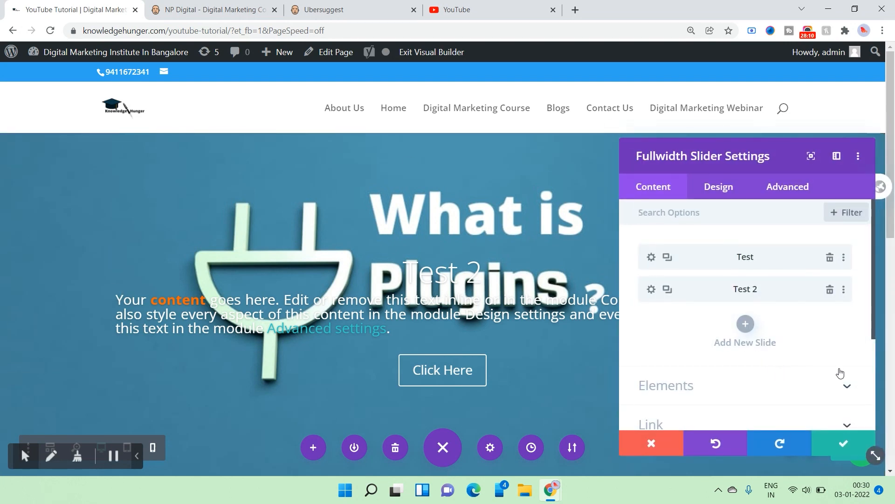
click(844, 443)
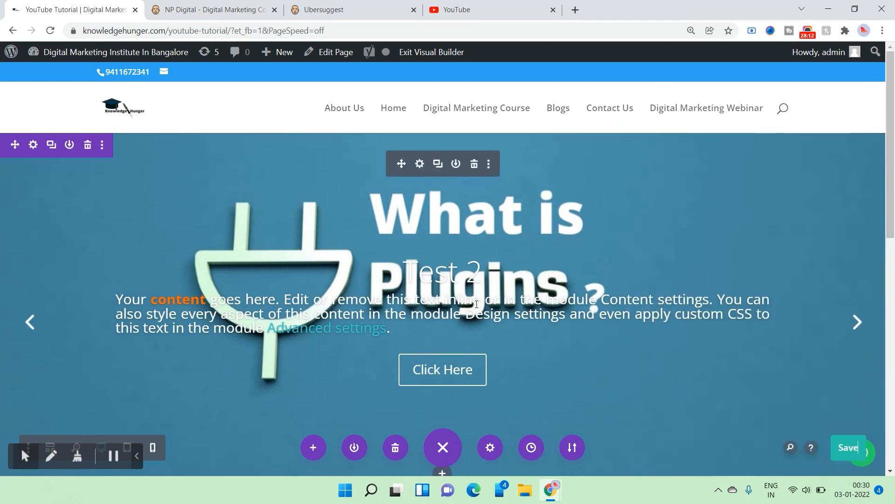
scroll(472, 326, down, 5)
scroll(567, 323, up, 5)
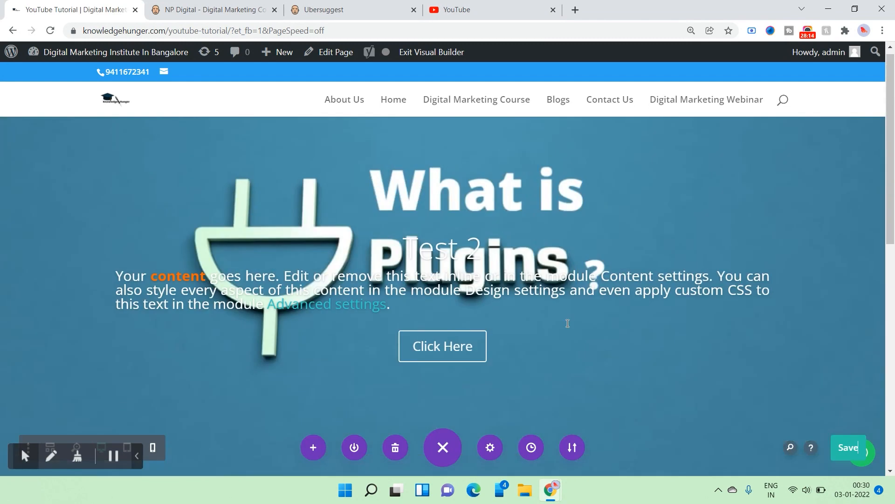
Delete the fullwidth slider module from the first section
click(474, 164)
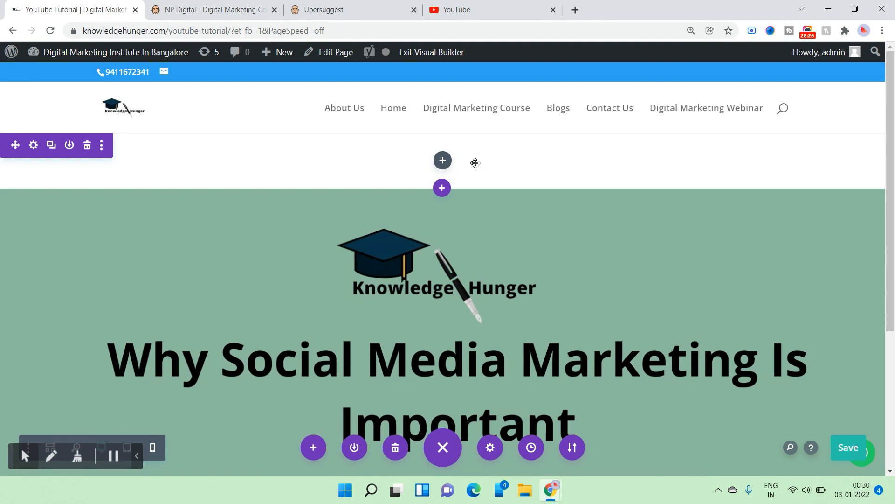
click(442, 160)
click(550, 189)
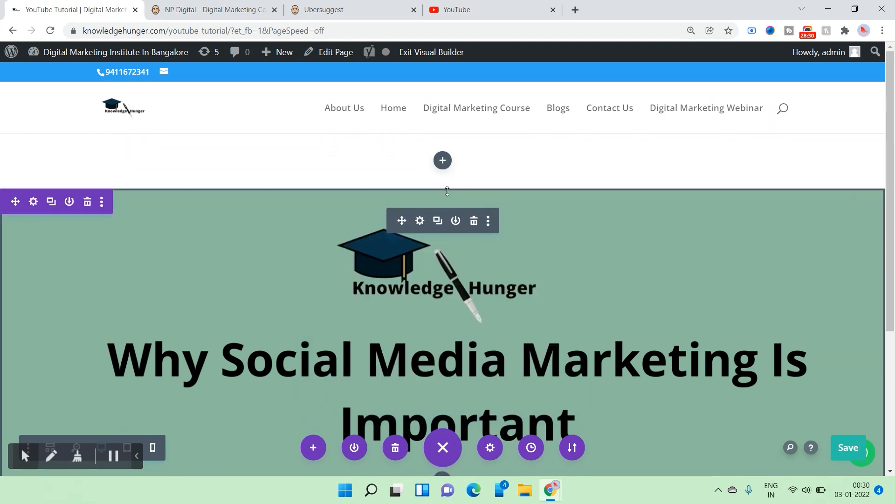
Insert a regular section with a single-column row between the emptied fullwidth section and the green image section
click(444, 188)
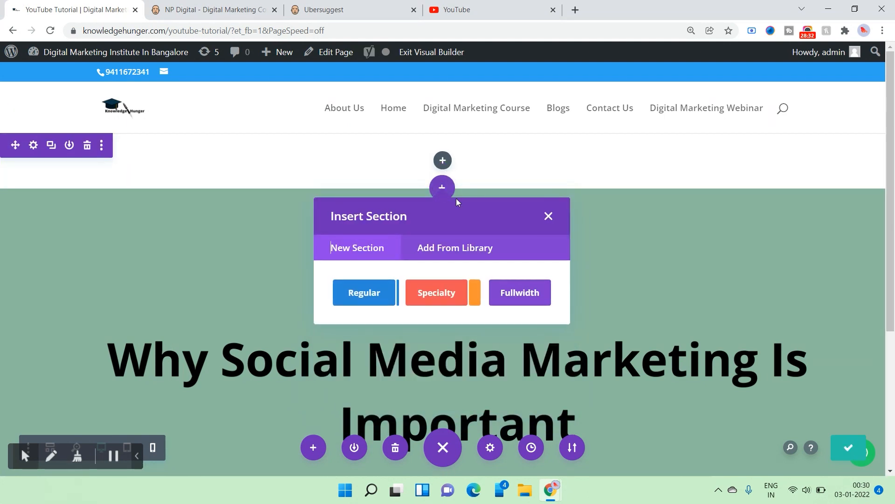
click(389, 296)
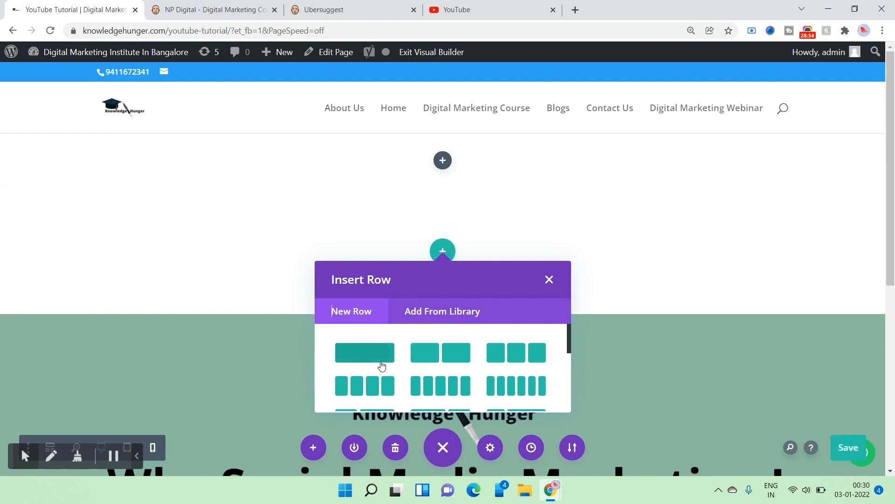
scroll(516, 345, down, 1)
scroll(516, 345, up, 1)
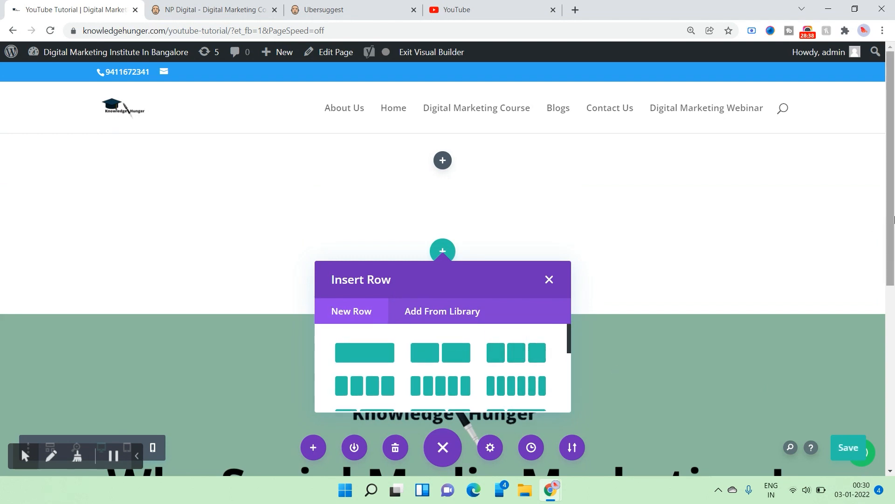
drag(894, 219, 894, 272)
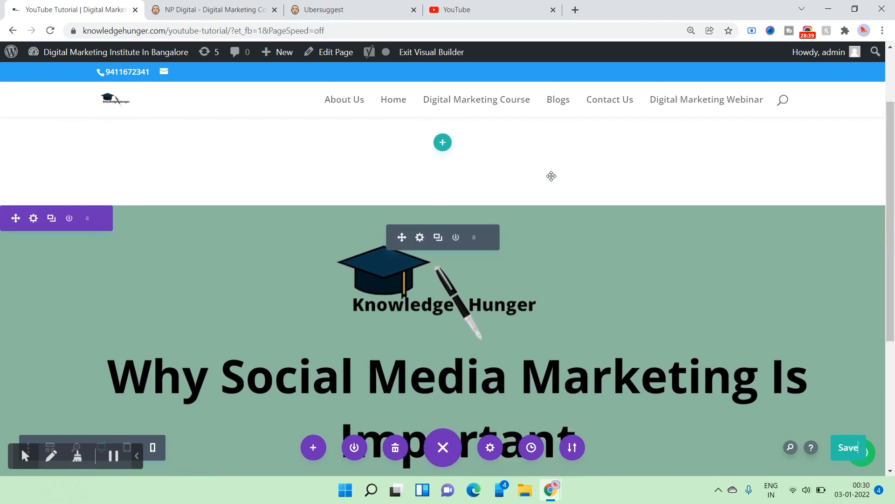
click(443, 141)
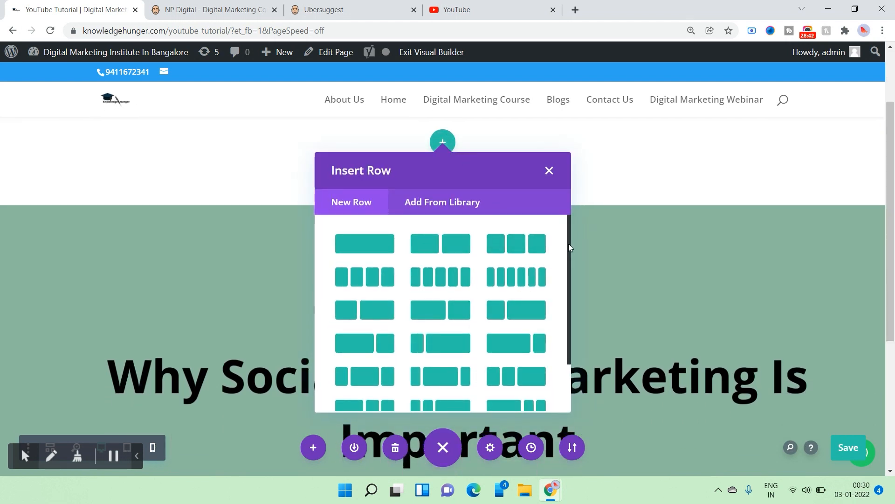
click(367, 247)
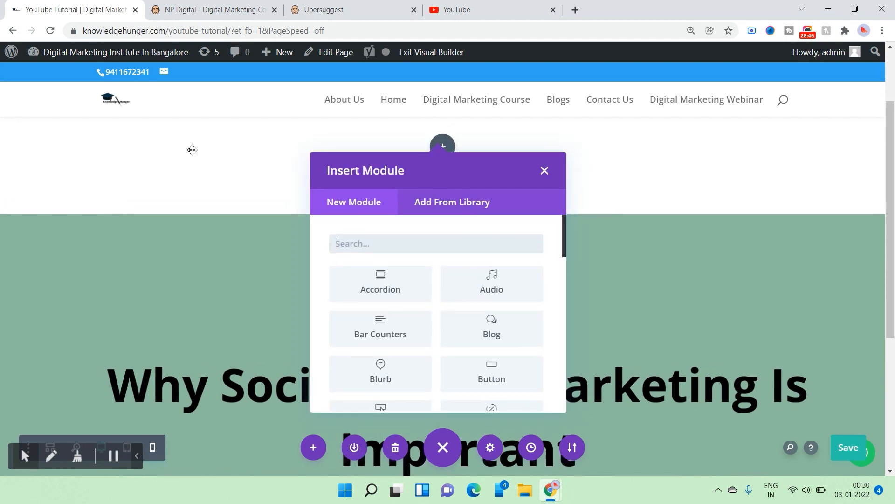
Add an Image module to the single-column row and keep its default placeholder settings
scroll(464, 299, down, 1)
scroll(464, 299, down, 7)
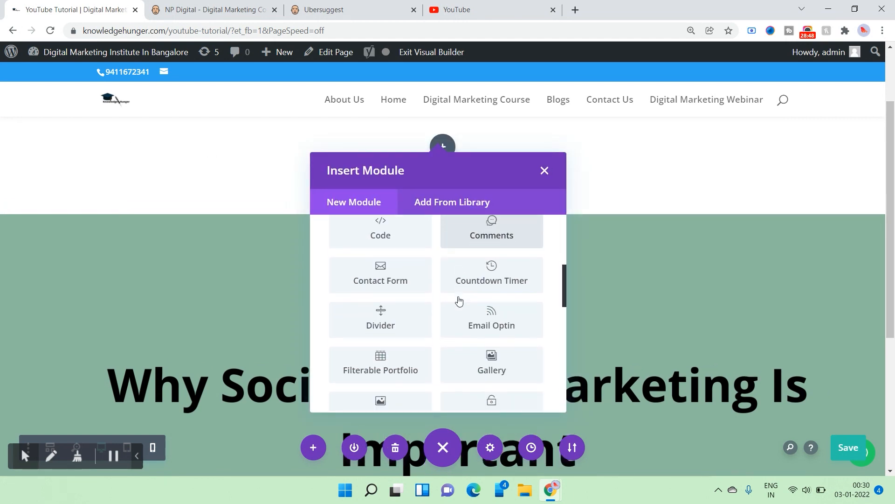
click(374, 289)
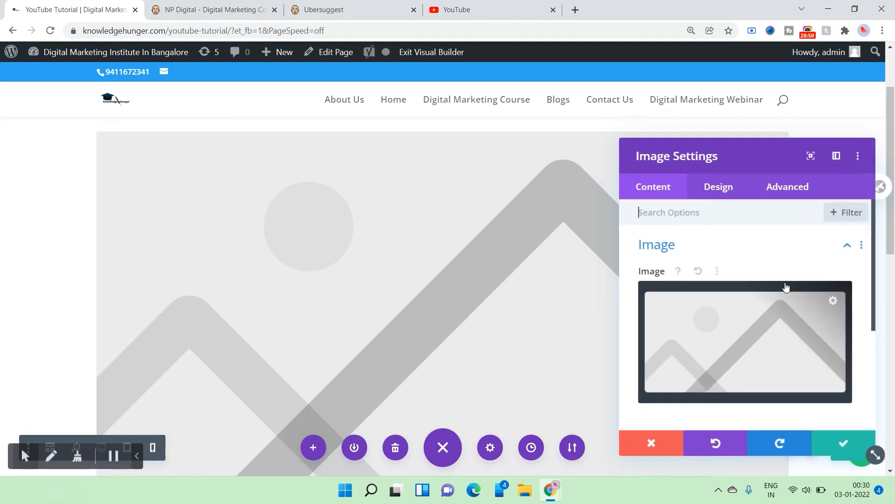
click(847, 450)
Insert another regular section with a two-column row below the placeholder image section
scroll(438, 280, down, 4)
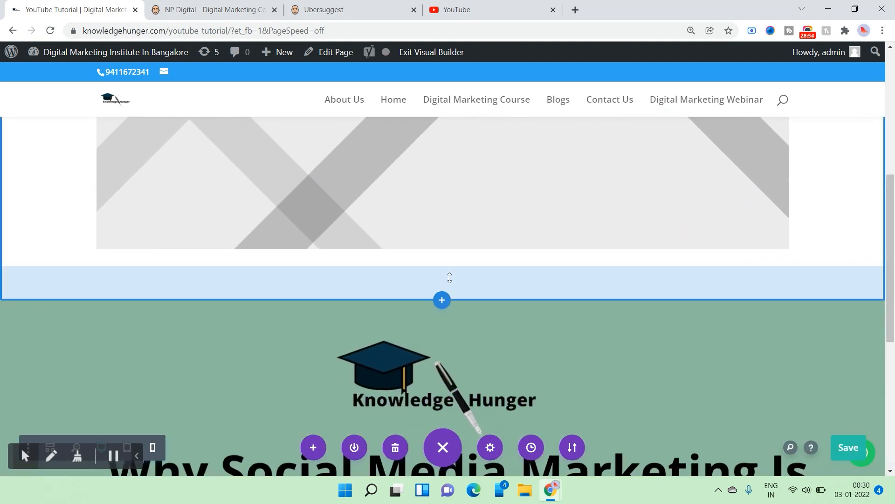
click(442, 300)
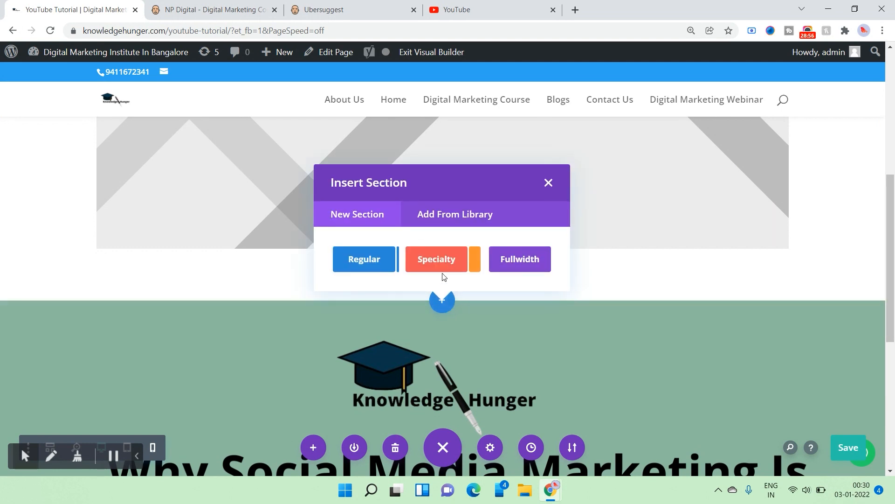
click(376, 262)
click(443, 174)
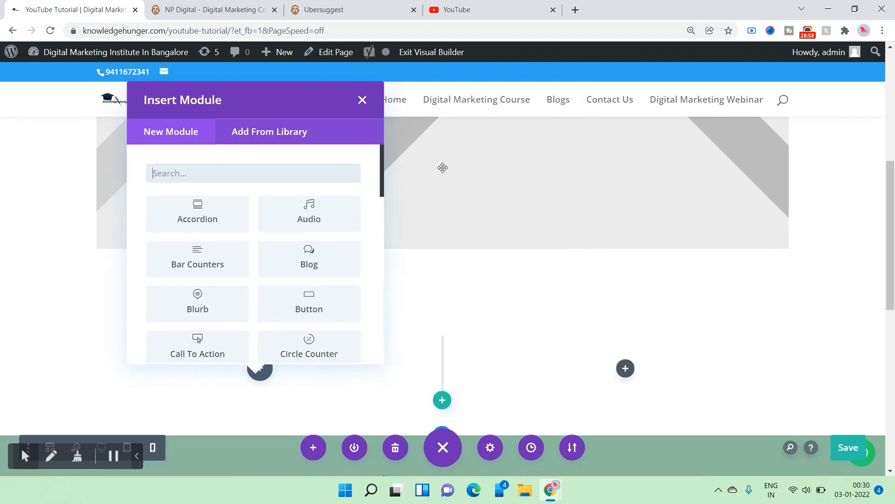
drag(894, 243, 893, 280)
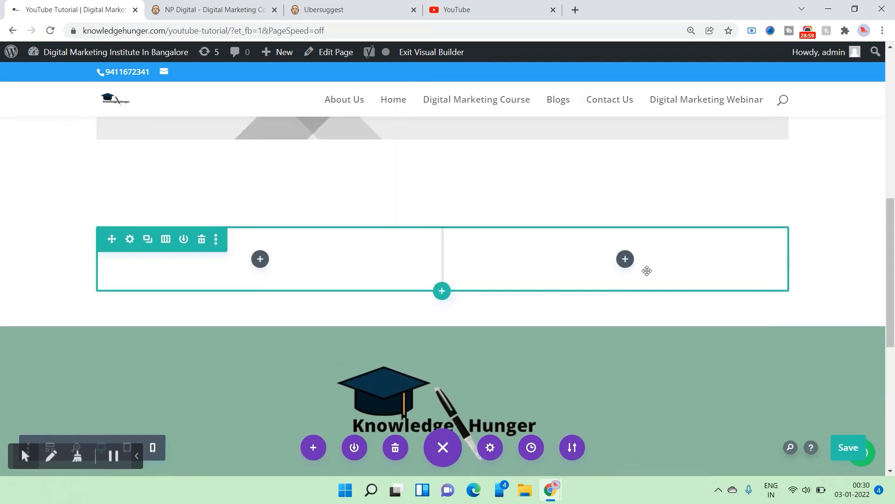
Add an Image module to the left column of the two-column row, keeping its default placeholder settings
click(255, 257)
scroll(264, 312, down, 5)
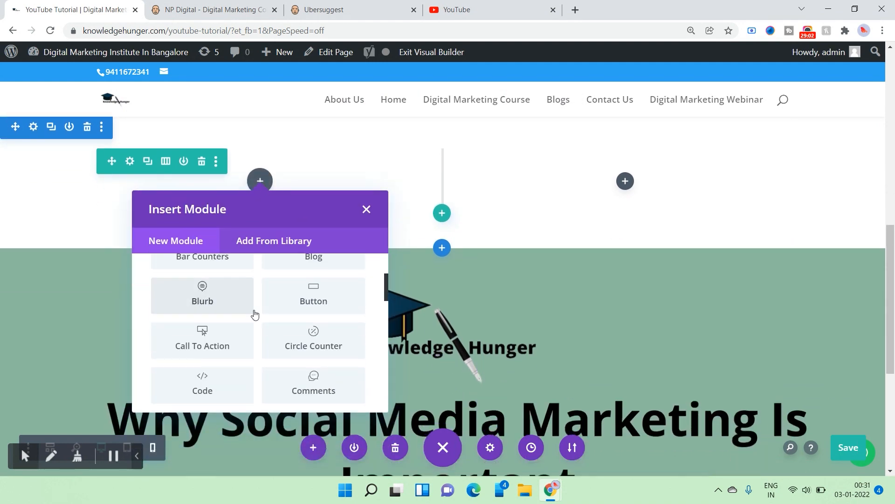
scroll(255, 313, down, 5)
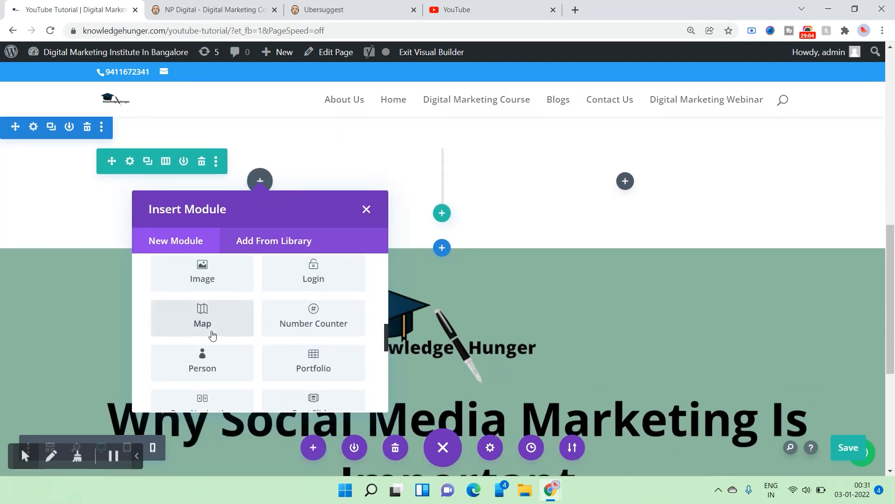
click(207, 283)
click(845, 442)
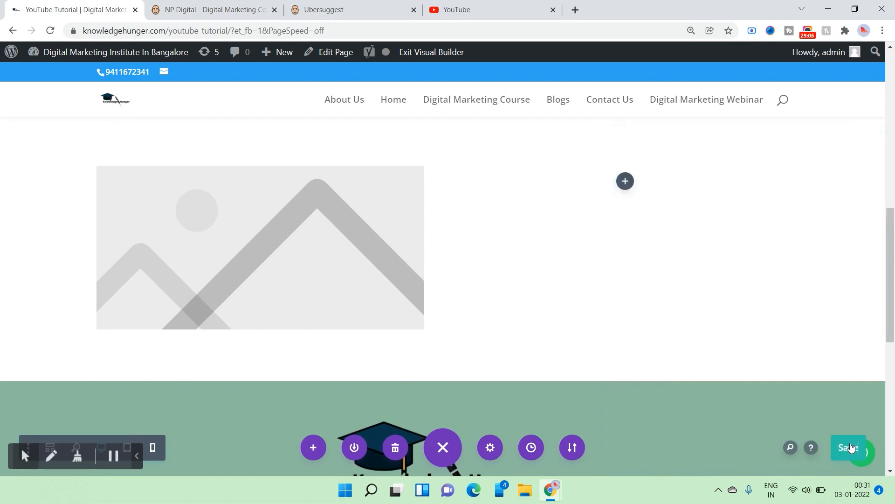
Add a Text module to the right column of the two-column row, keeping its default placeholder text
click(626, 181)
scroll(648, 326, down, 3)
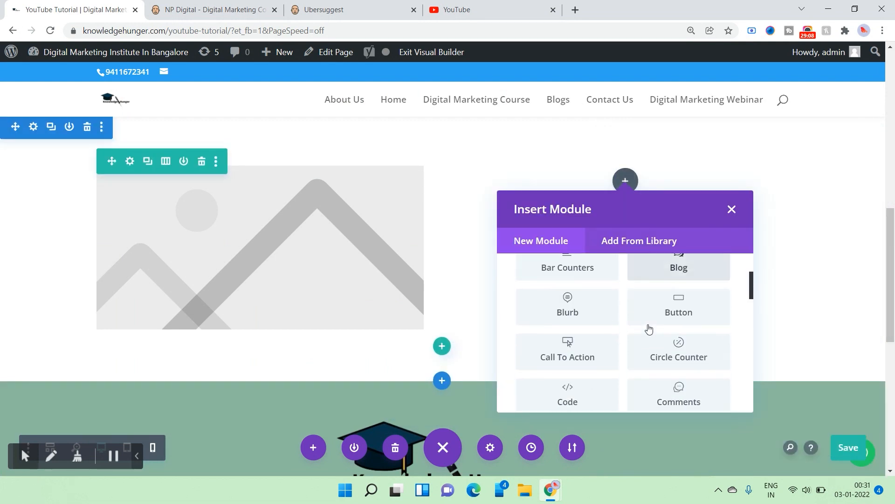
scroll(648, 328, down, 7)
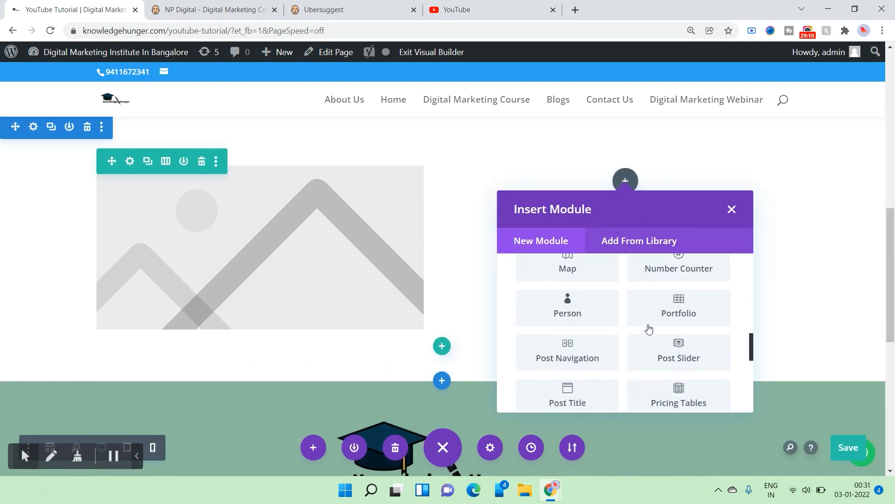
scroll(650, 326, down, 5)
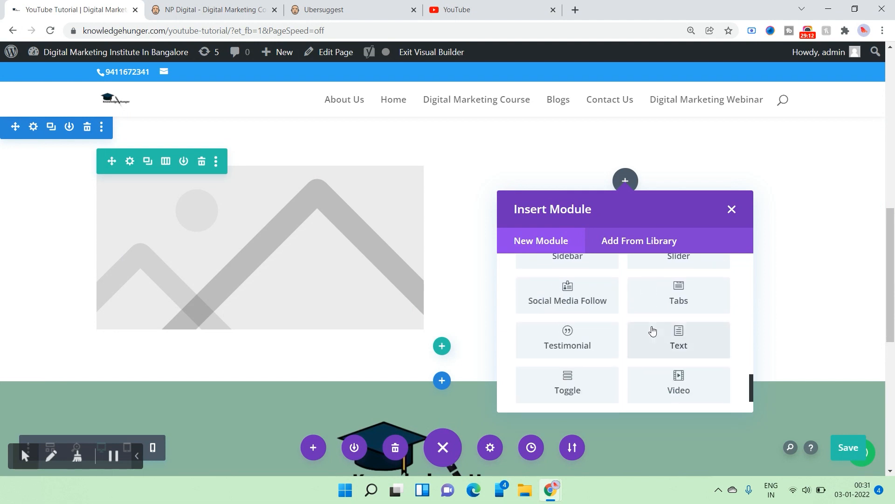
click(650, 339)
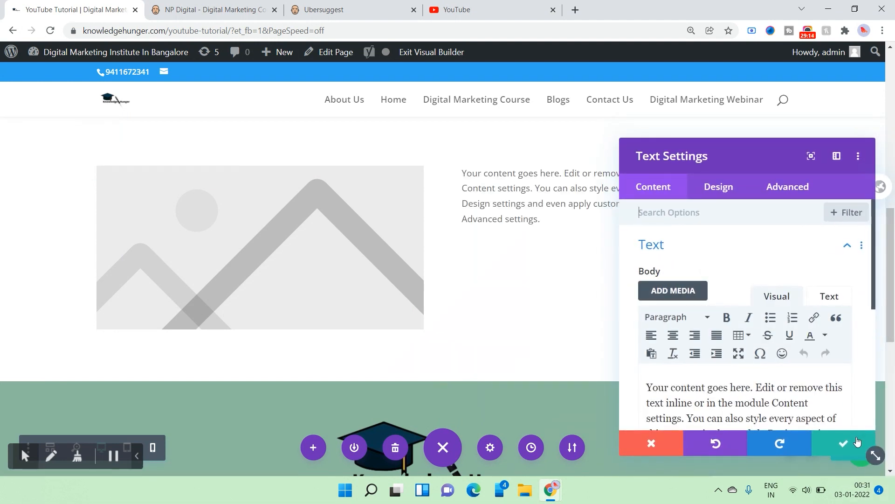
click(857, 441)
scroll(894, 286, up, 1)
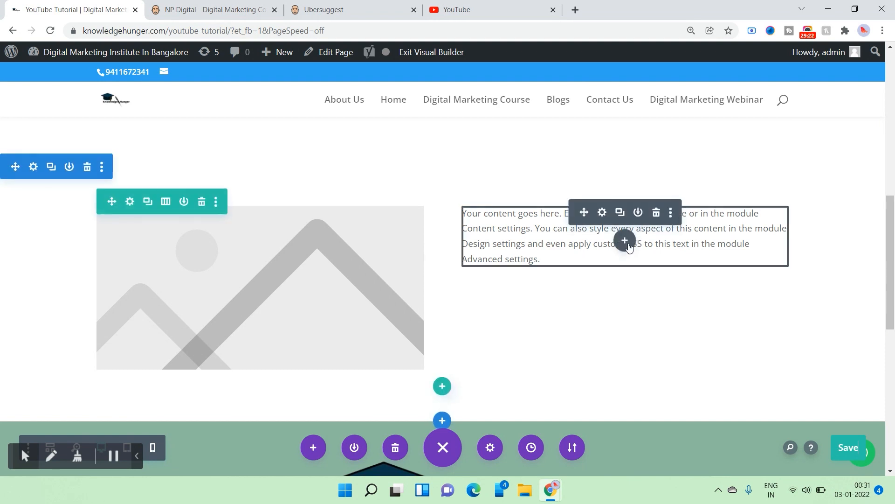
Insert a regular section with a row of four equal columns between the two-column section and the green image section
scroll(894, 280, down, 2)
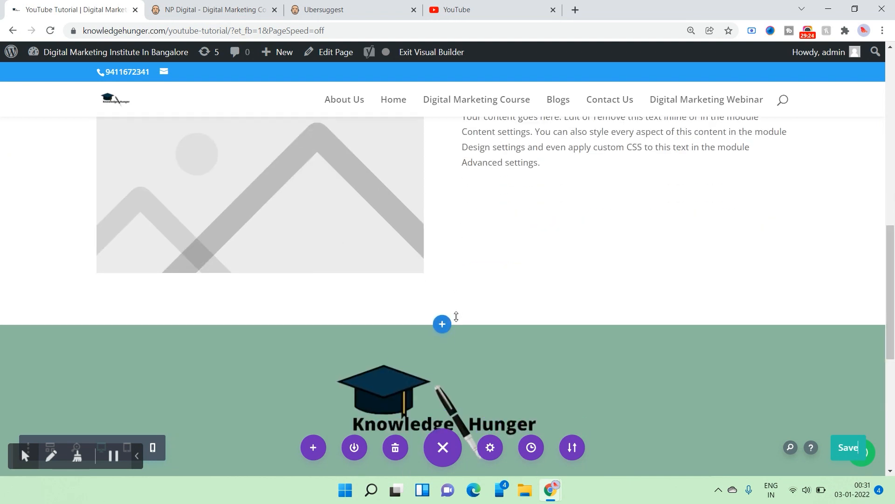
click(442, 325)
click(369, 283)
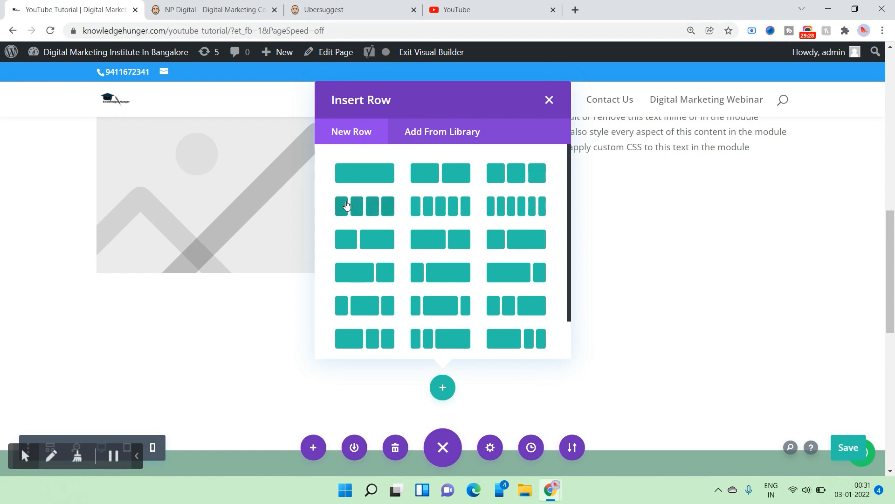
click(358, 207)
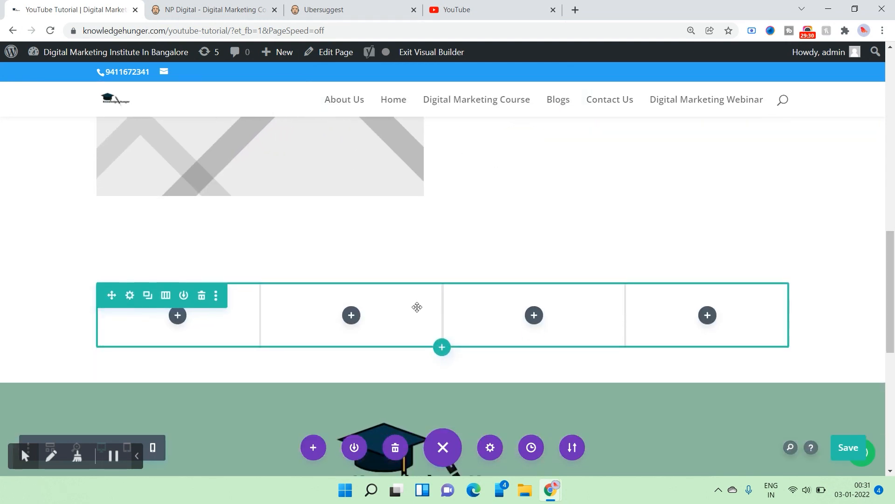
Add an Image module with its default placeholder to the first column of the four-column row
click(179, 317)
scroll(111, 276, down, 6)
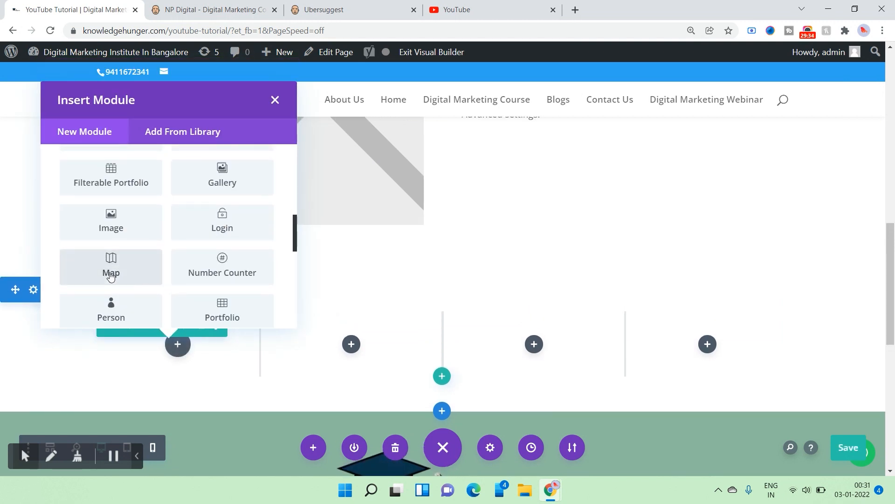
click(111, 164)
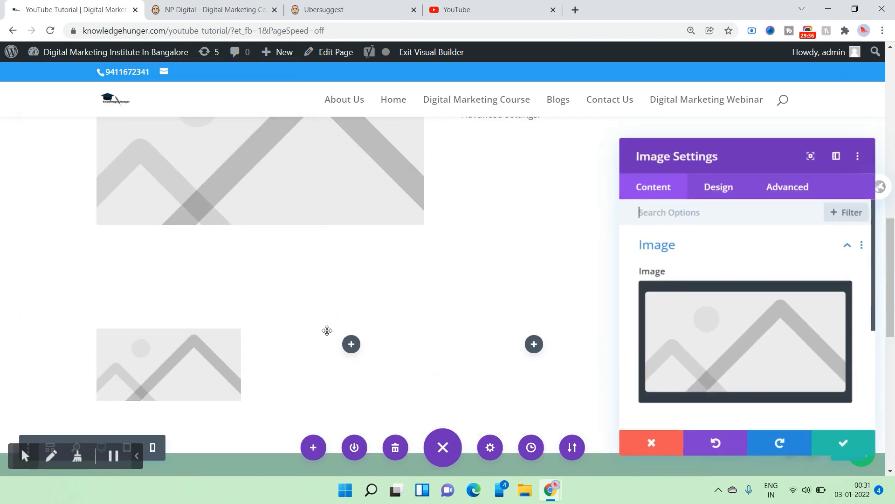
Add a Blog module to the second column of the four-column row
click(351, 344)
scroll(378, 256, down, 4)
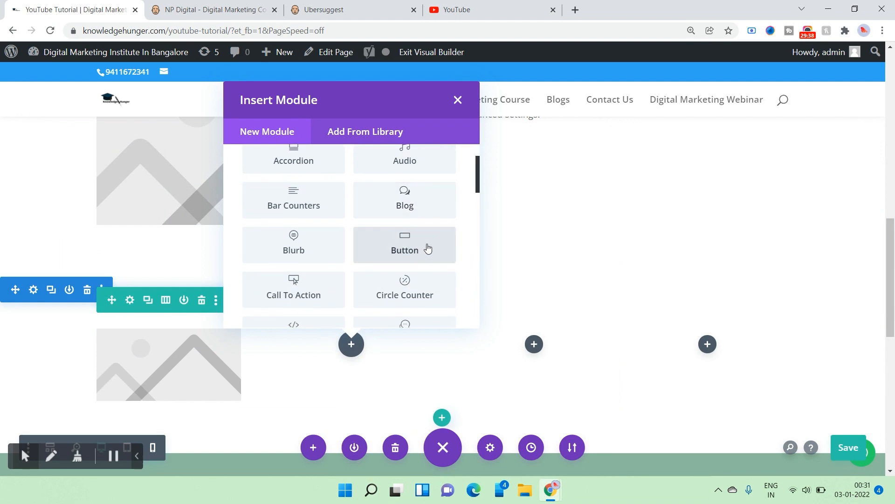
scroll(426, 247, up, 4)
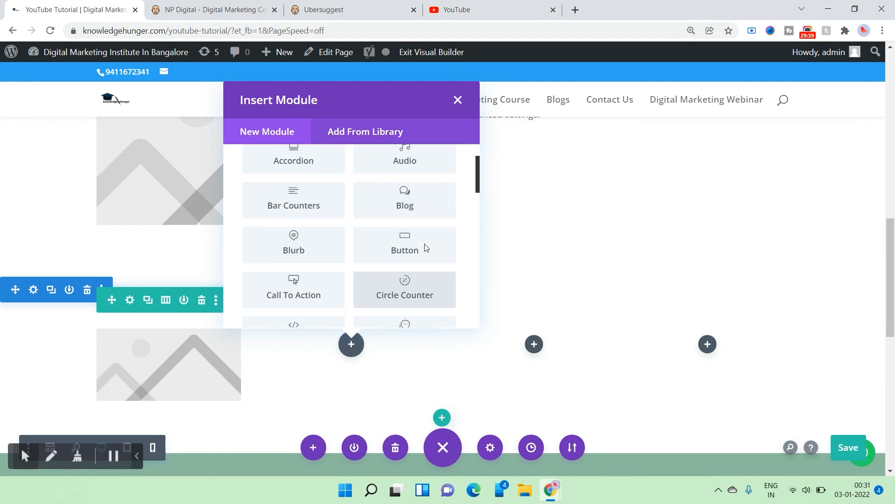
click(401, 207)
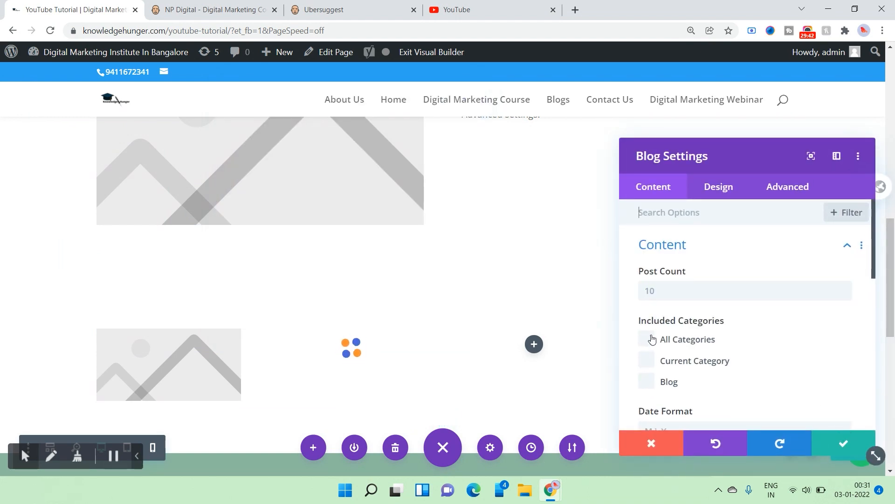
Try different included categories for the Blog module, leaving only All Categories selected
click(647, 361)
click(654, 381)
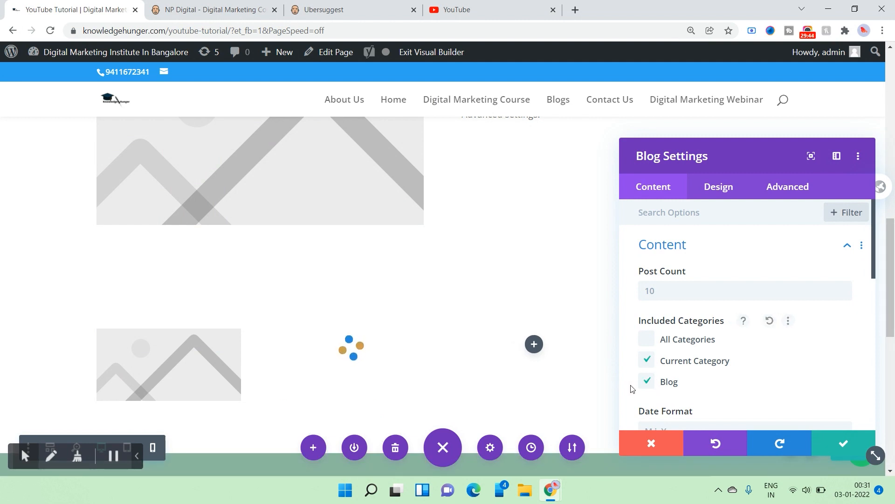
click(651, 347)
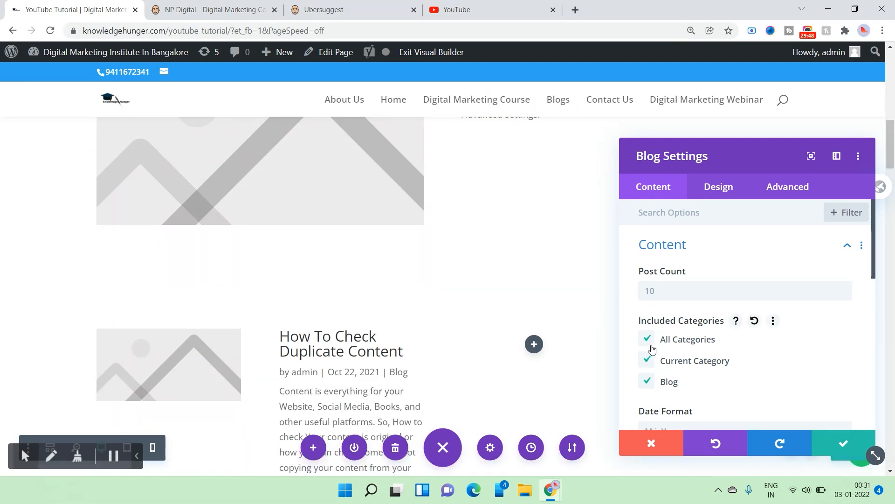
scroll(102, 257, down, 2)
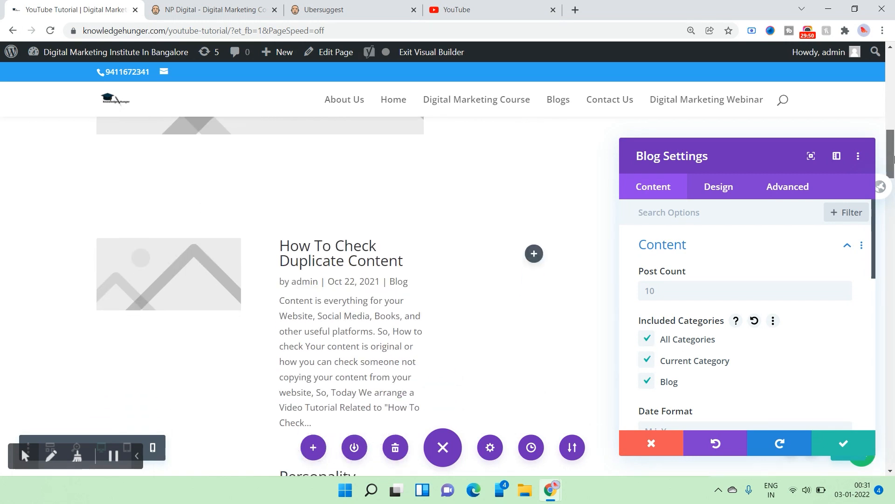
drag(891, 172, 891, 190)
click(648, 382)
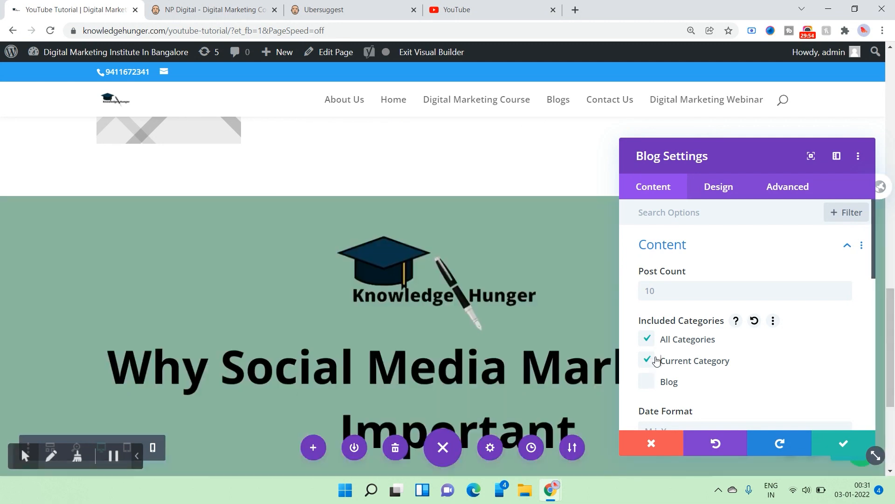
click(665, 295)
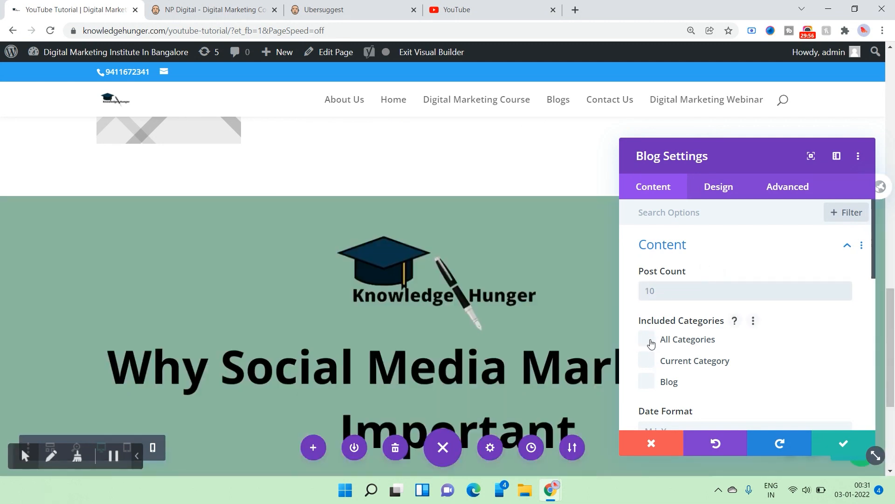
click(648, 339)
Set the Blog module's post count to 2
click(670, 295)
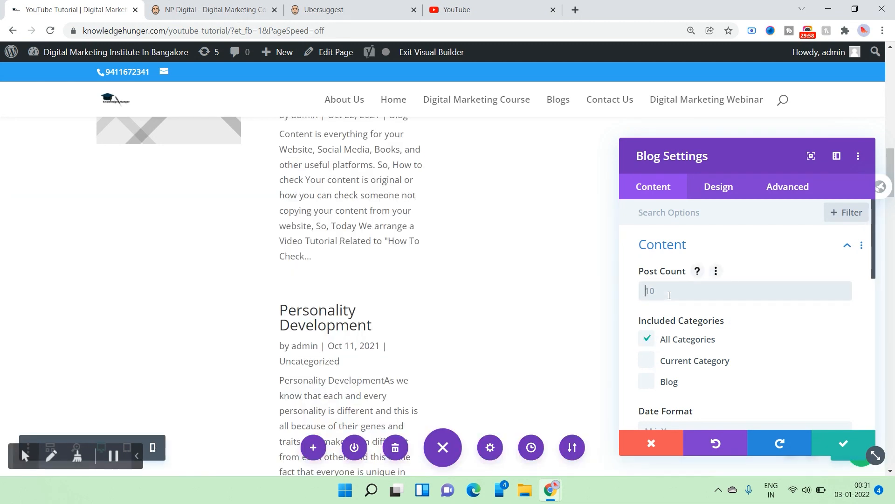
text(2)
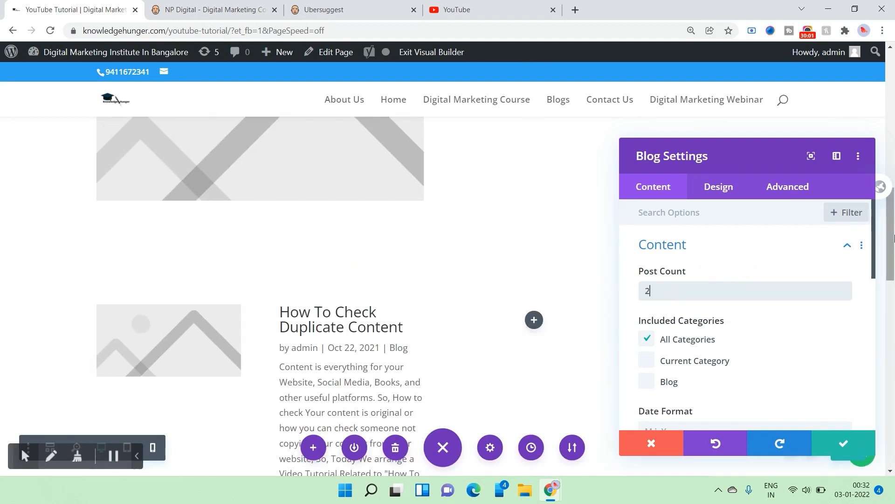
mouse_move(894, 238)
mouse_down()
mouse_move(894, 321)
mouse_move(894, 250)
mouse_up()
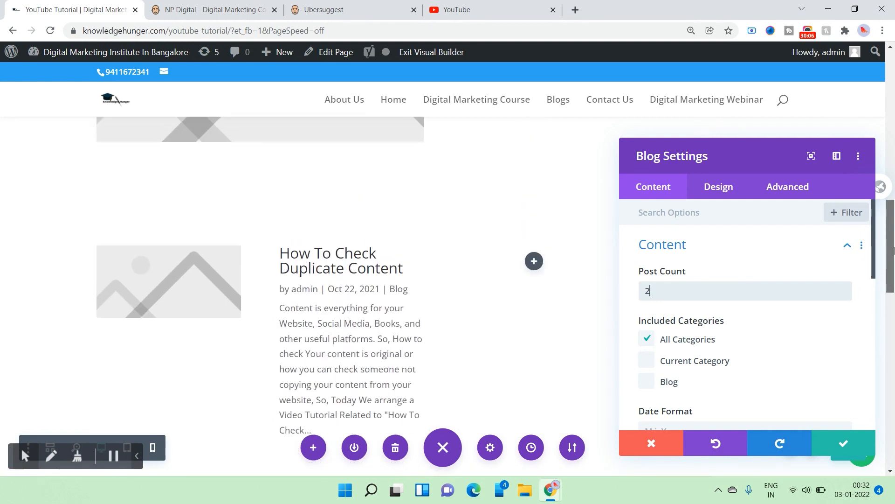
Turn on the Blog module's featured image overlay and set the overlay icon color to orange
scroll(738, 352, down, 4)
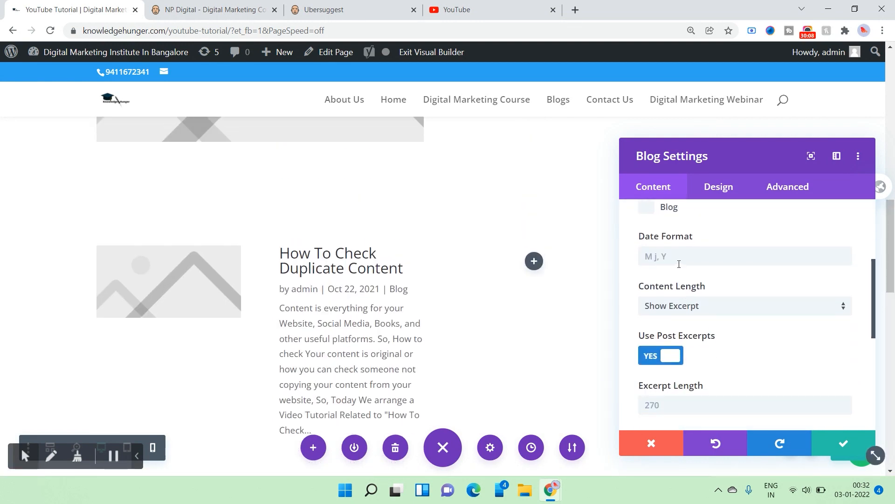
scroll(751, 313, down, 4)
click(719, 188)
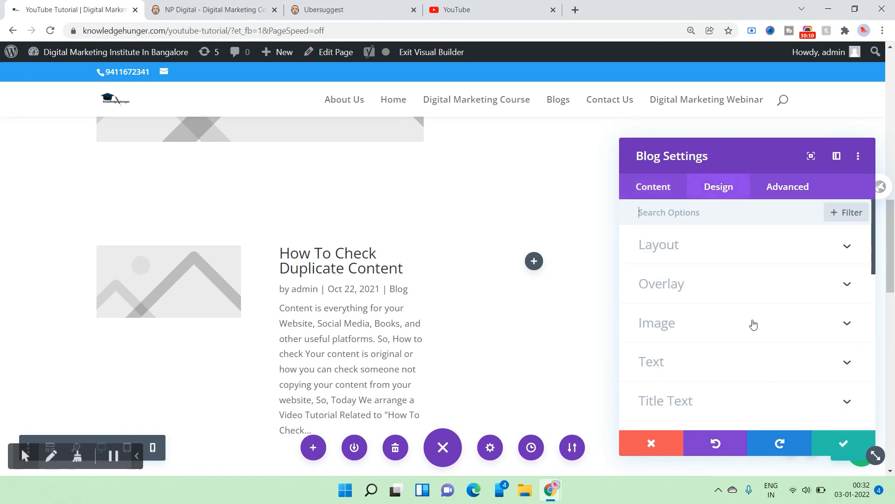
scroll(680, 293, down, 3)
scroll(702, 271, up, 3)
scroll(701, 270, down, 1)
click(690, 229)
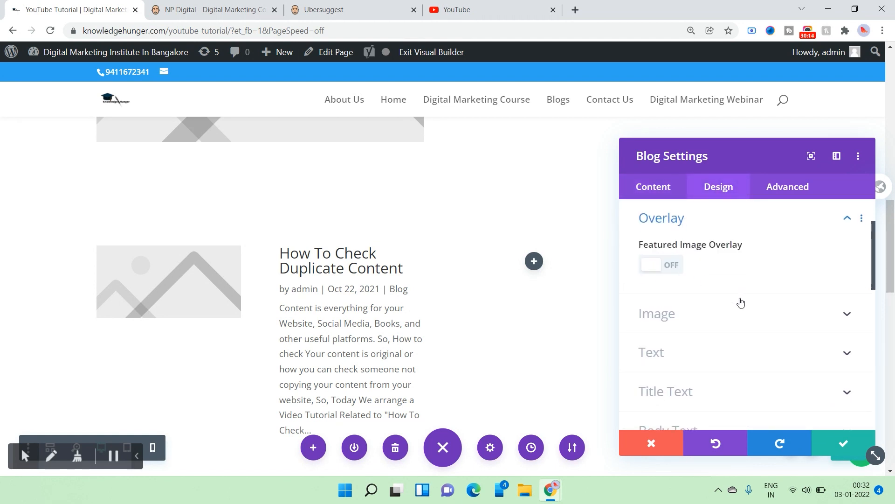
click(667, 266)
click(723, 324)
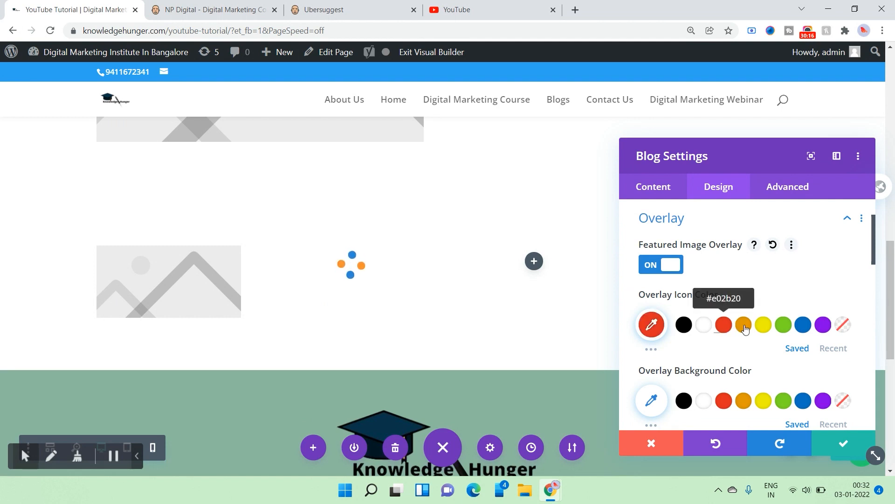
click(744, 324)
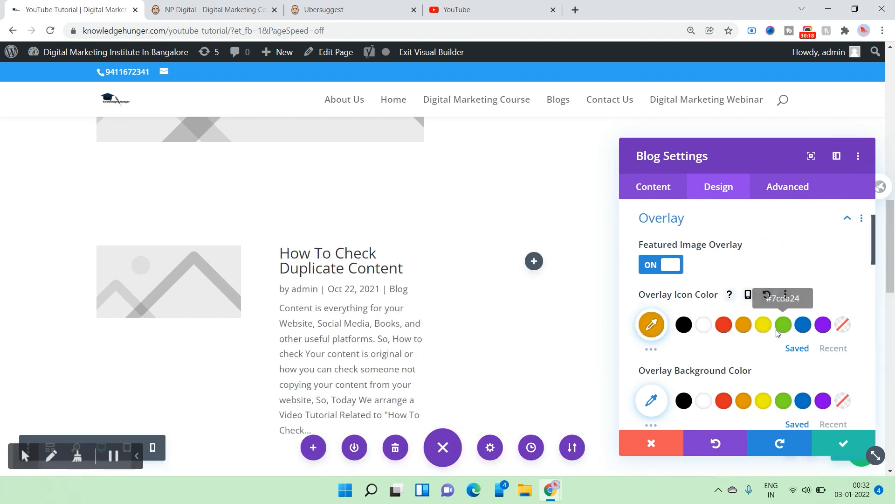
Set the Blog module's overlay background color to orange and apply the module settings
scroll(774, 333, down, 3)
click(724, 284)
scroll(764, 342, down, 3)
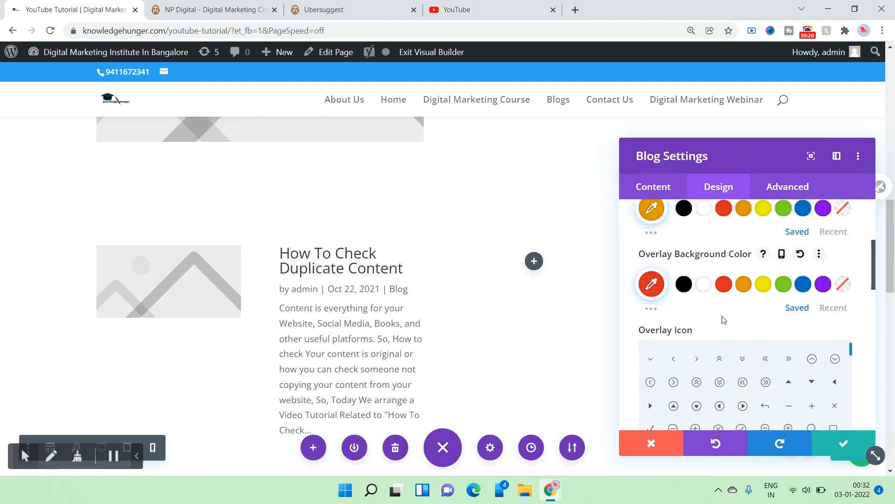
click(744, 284)
scroll(713, 345, down, 5)
click(715, 344)
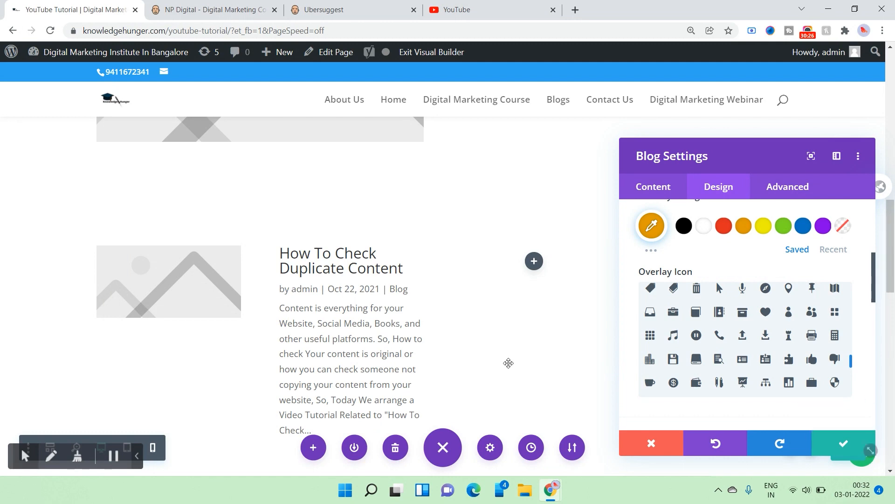
scroll(509, 362, down, 4)
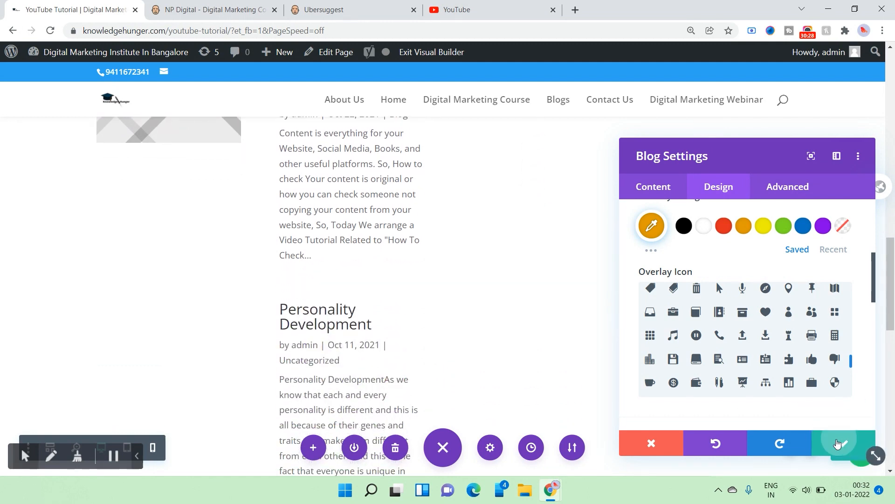
click(849, 455)
Save the page with the new four-column section
click(893, 350)
drag(893, 349, 894, 235)
key(ctrl+s)
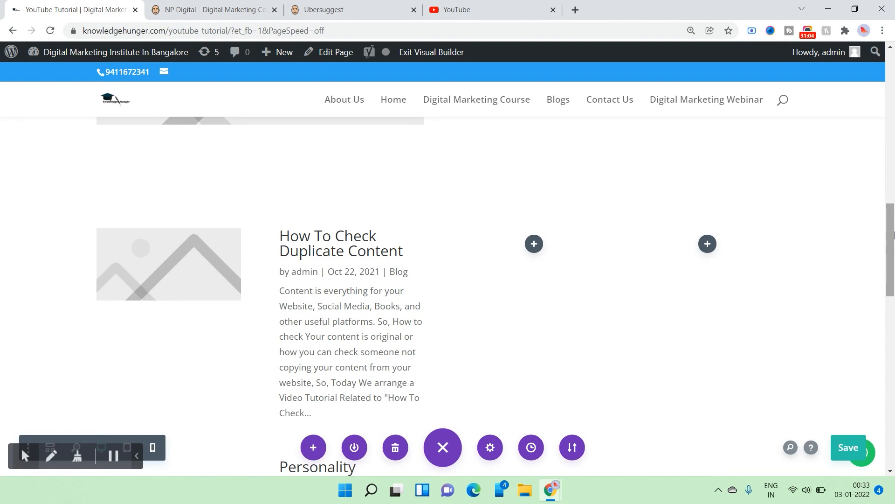
Reduce the top padding of the two-column image and text section
scroll(894, 234, up, 5)
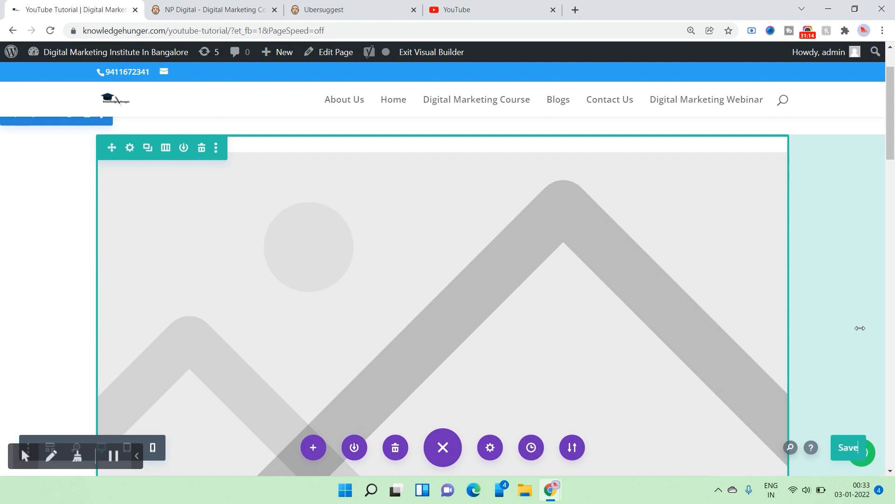
drag(892, 121, 893, 215)
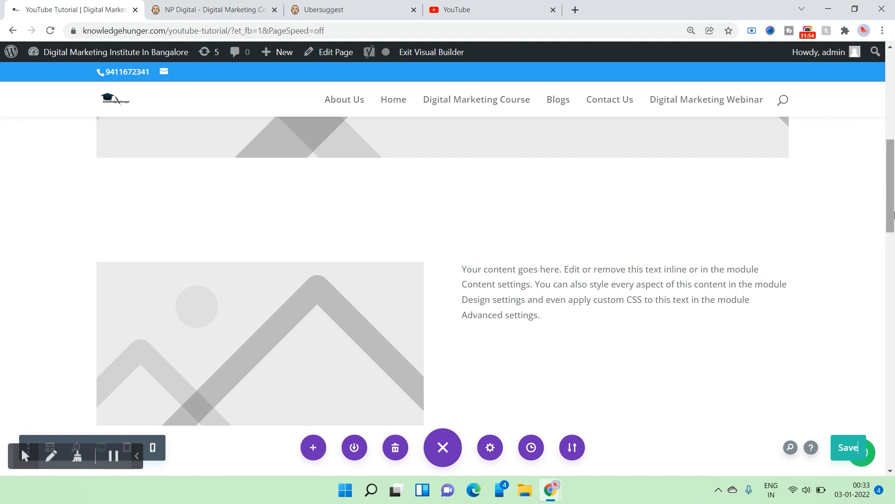
scroll(894, 215, up, 5)
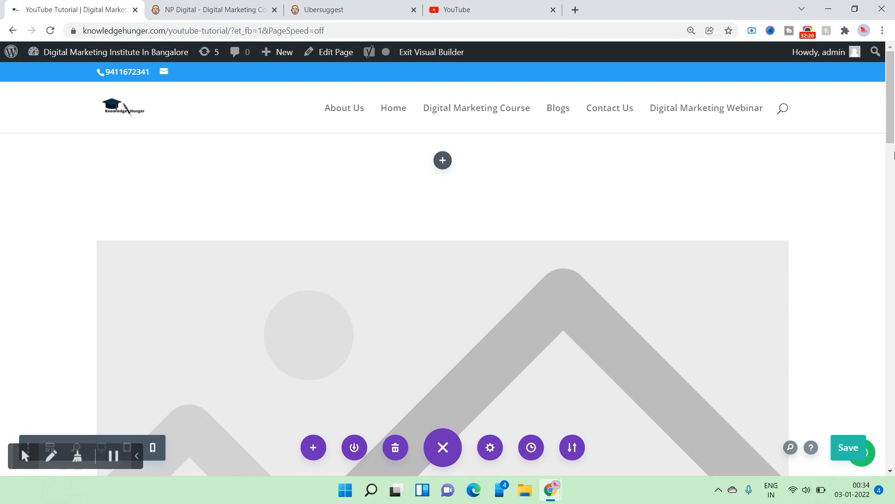
scroll(894, 155, down, 10)
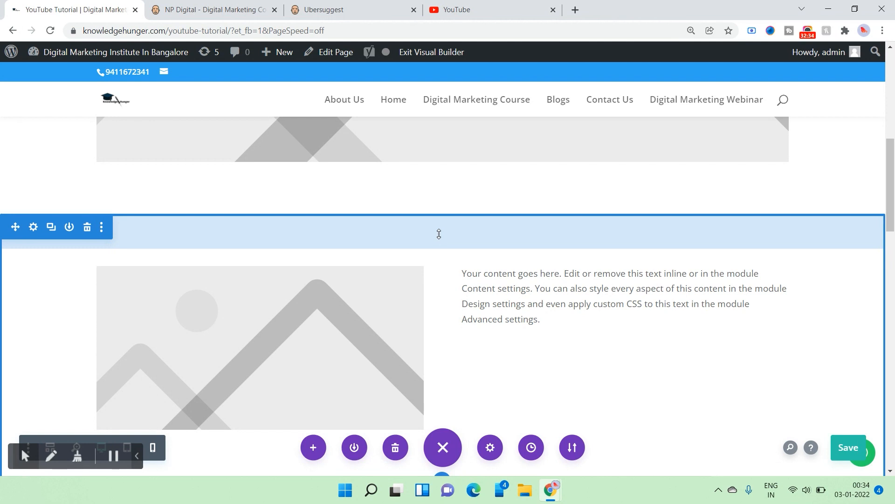
drag(439, 234, 441, 203)
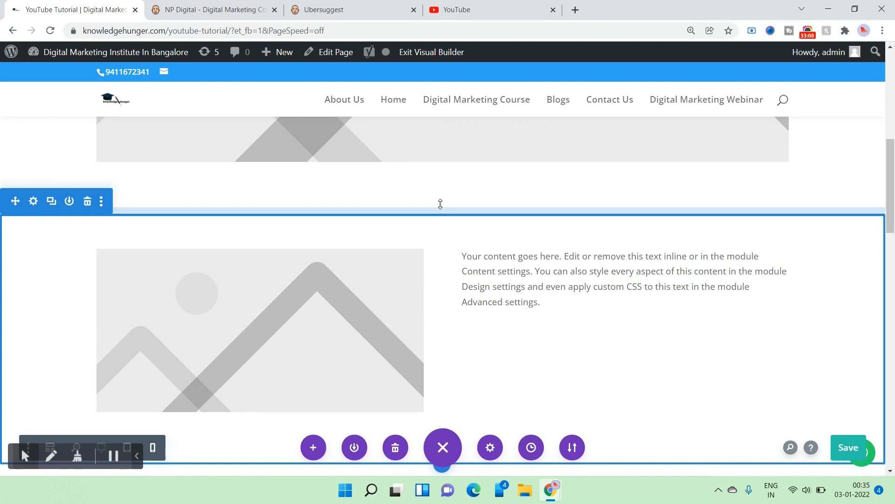
Save the page with the adjusted section spacing
scroll(488, 296, down, 4)
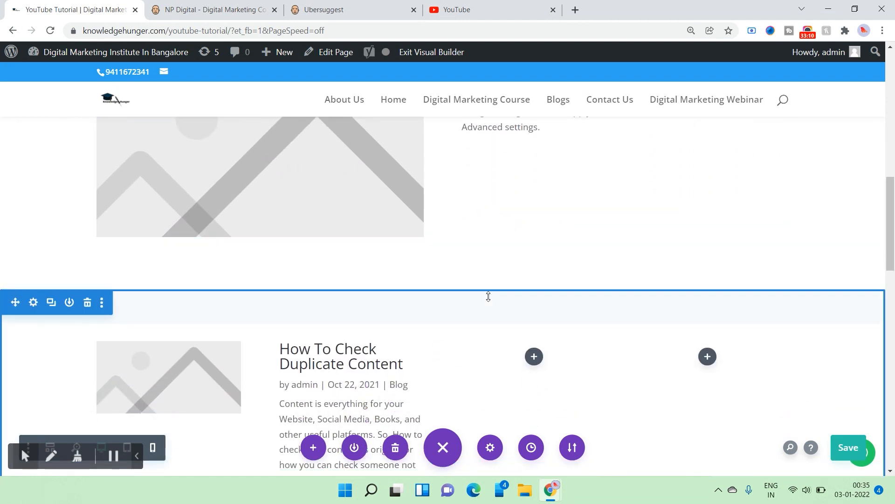
scroll(498, 297, down, 3)
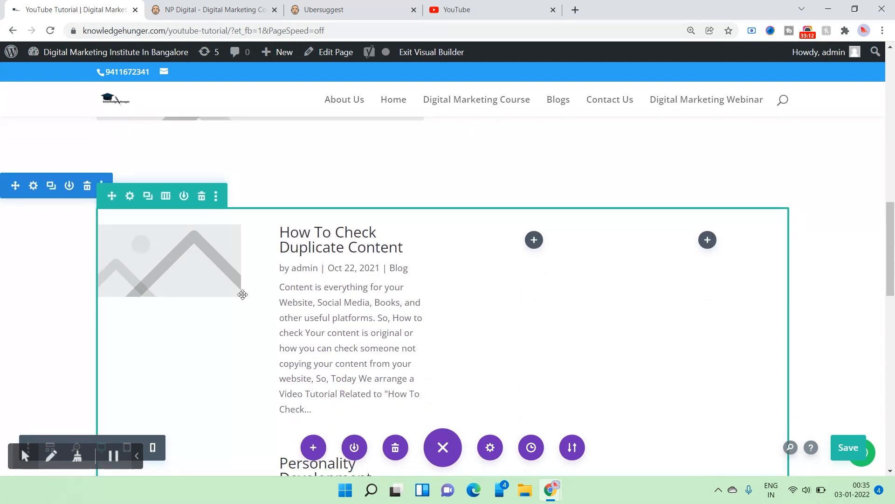
mouse_move(169, 265)
scroll(705, 327, down, 12)
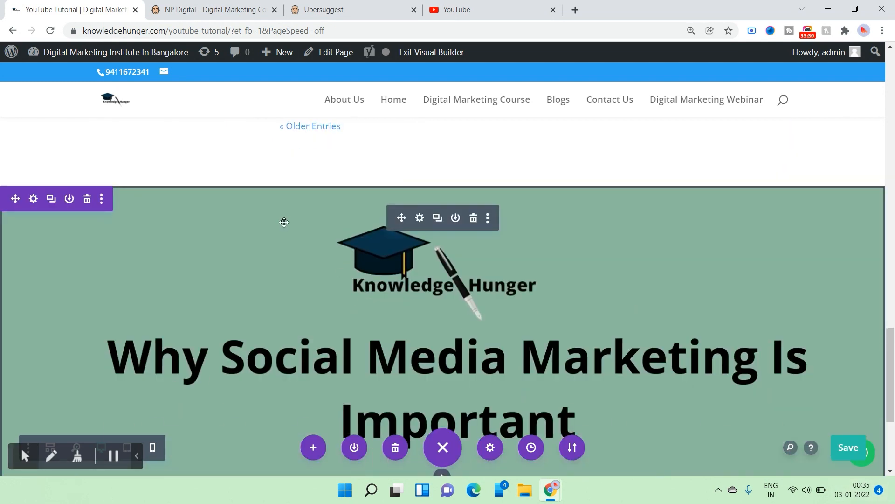
key(ctrl+s)
scroll(690, 227, down, 4)
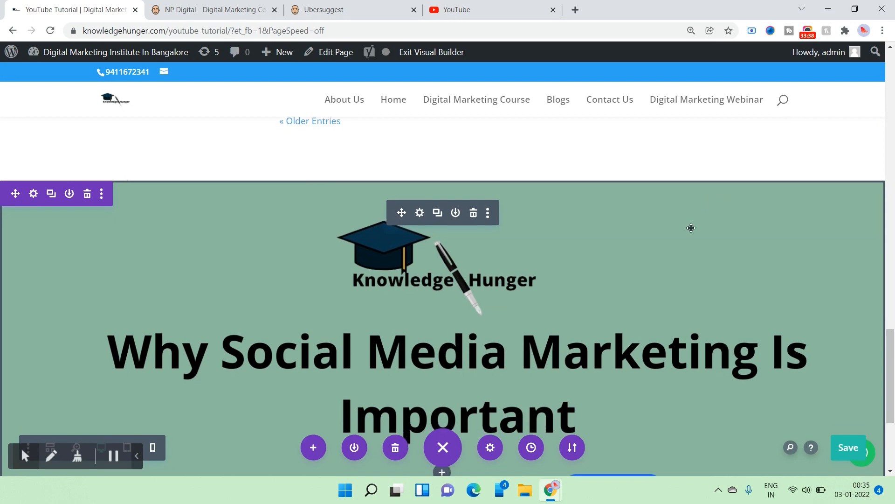
Open the link options of the Image module in the four-column row's first column
drag(894, 375, 894, 113)
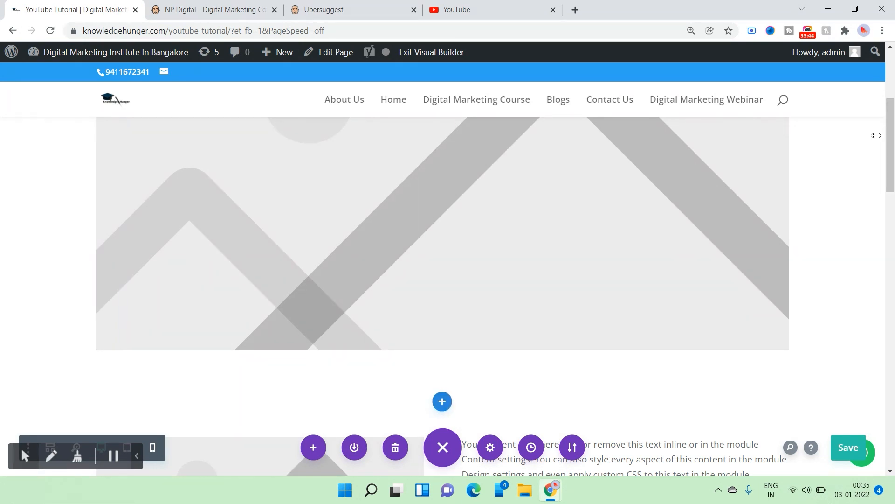
scroll(802, 224, down, 5)
scroll(802, 224, down, 5)
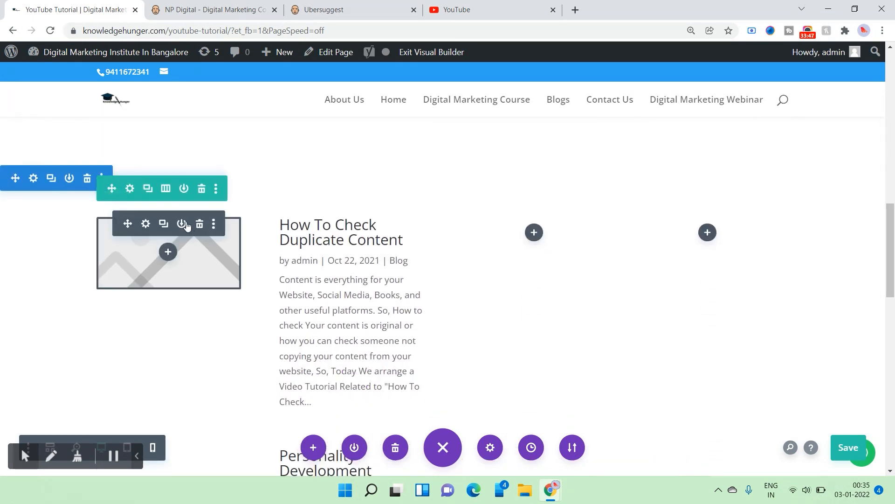
click(146, 223)
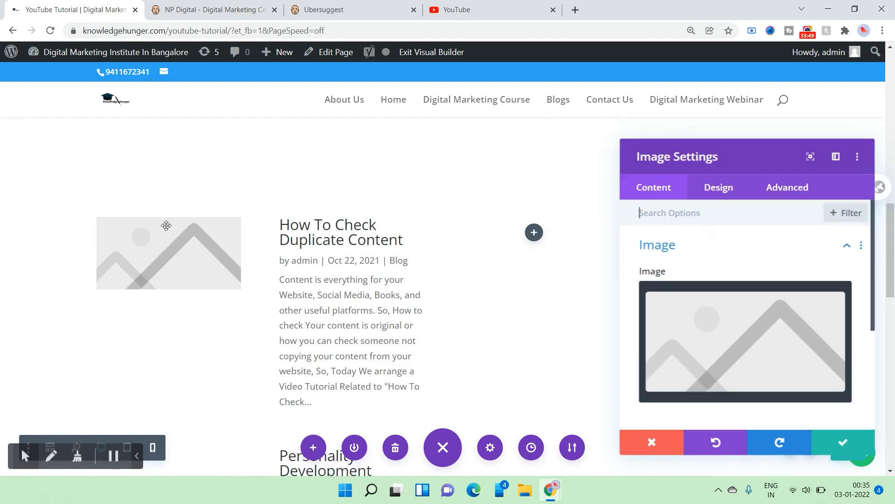
scroll(706, 296, down, 4)
click(699, 292)
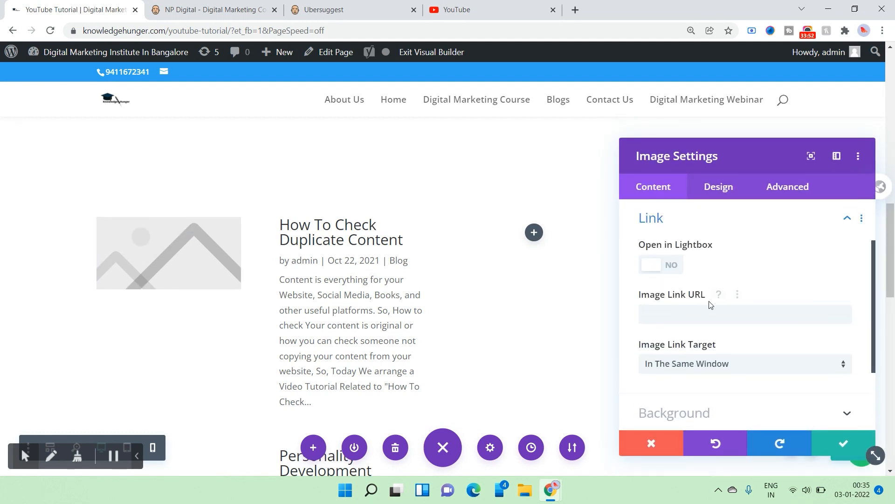
click(708, 311)
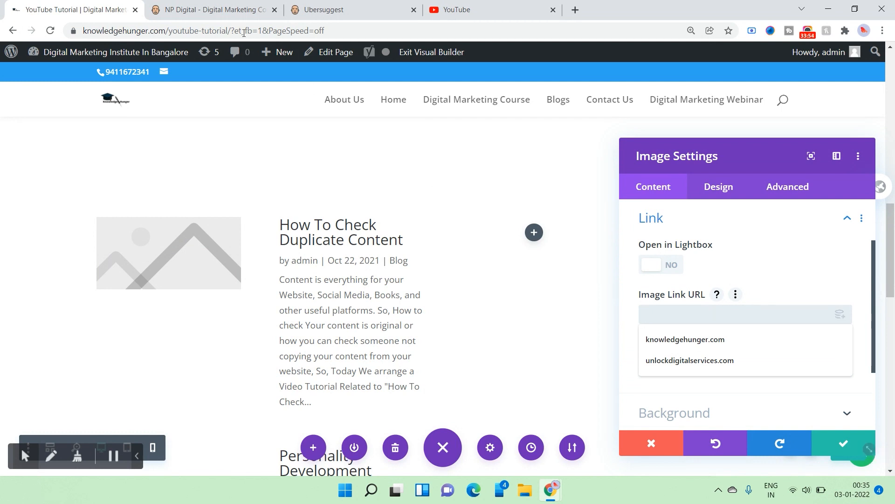
click(158, 10)
click(158, 31)
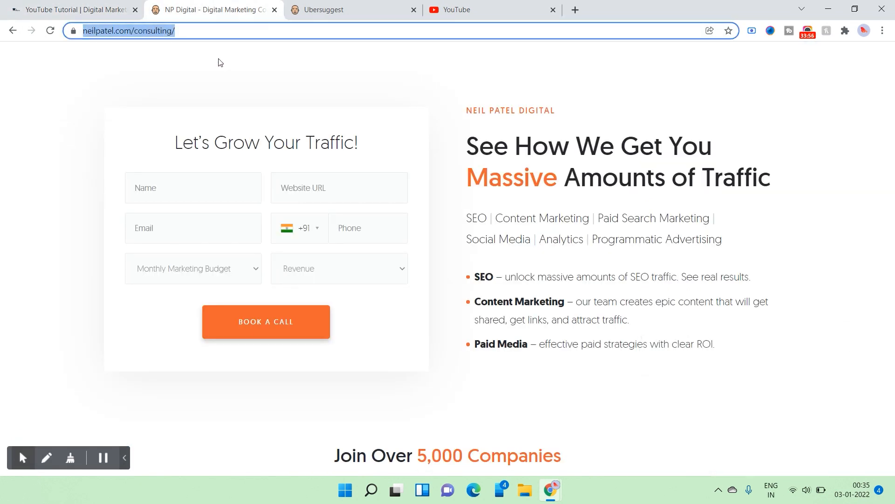
key(ctrl+x)
key(ctrl+shift+Tab)
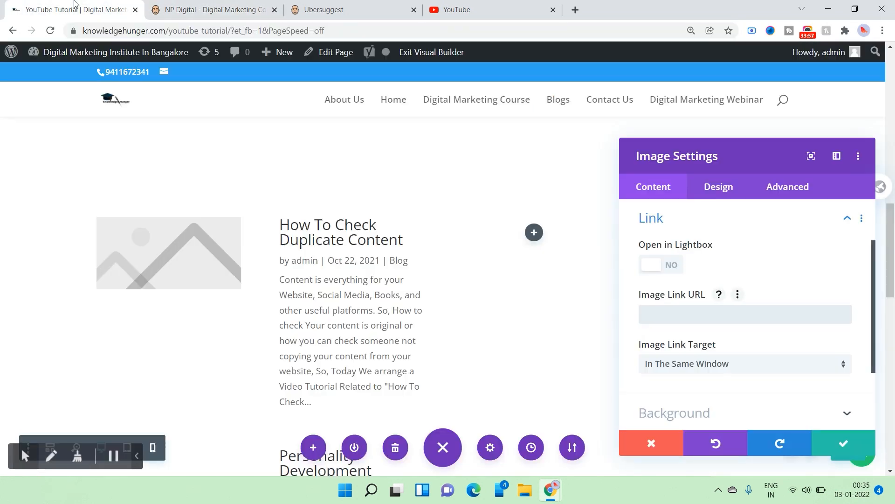
click(684, 310)
key(ctrl+v)
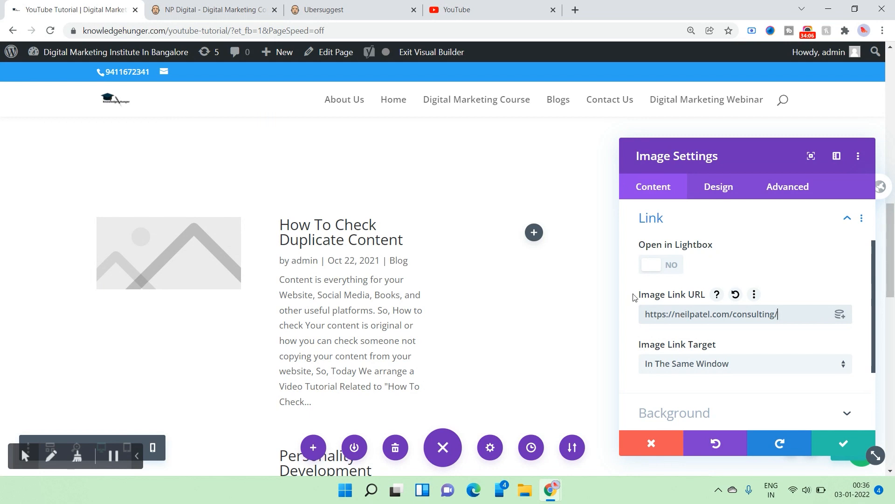
Check in a separate tab where the Upcoming Batch Details link on the knowledgehunger.com home page leads
click(580, 5)
text(kn)
key(Return)
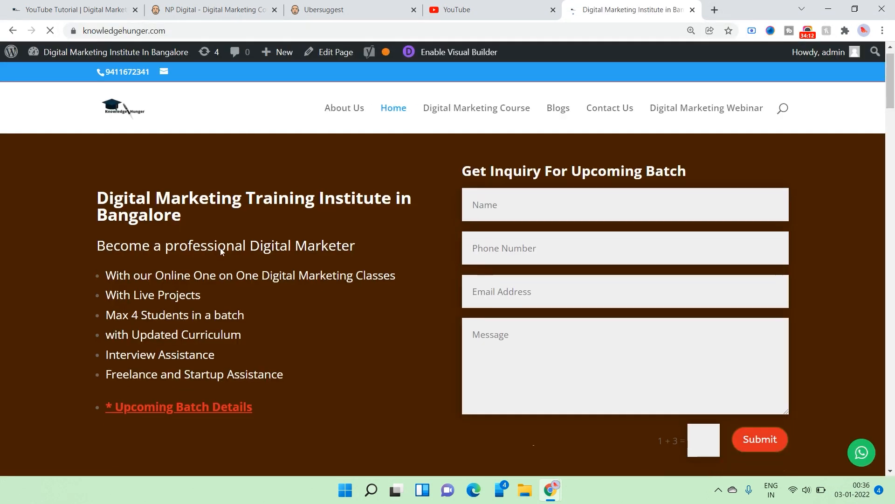
scroll(193, 325, down, 2)
click(192, 319)
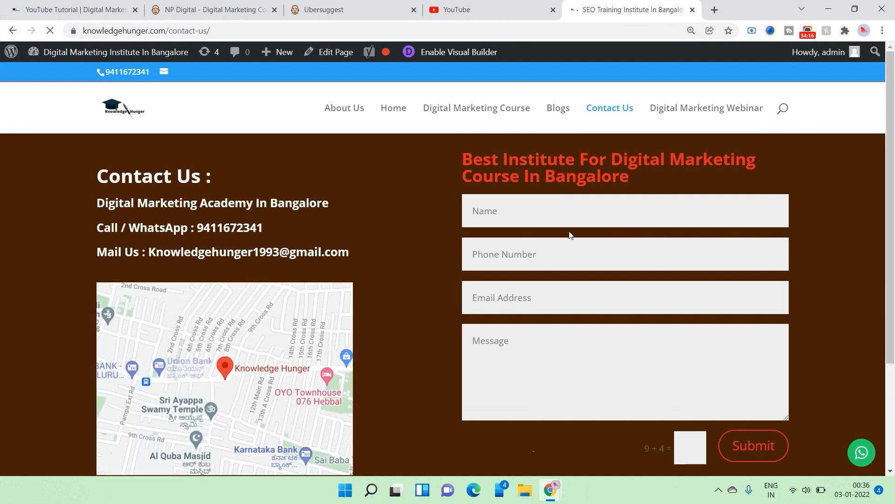
click(13, 31)
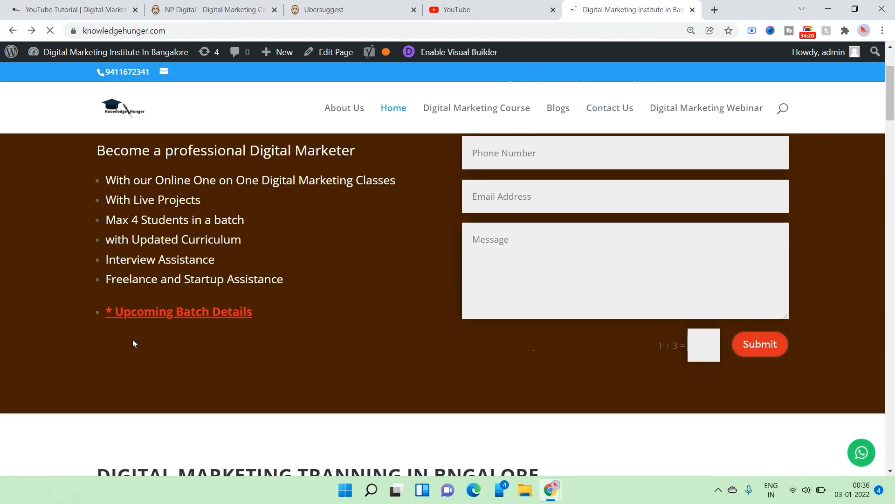
drag(101, 312, 267, 319)
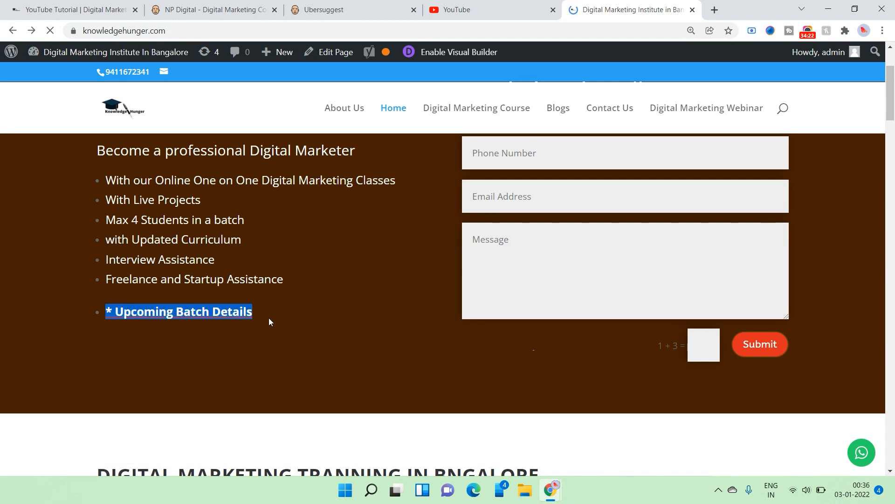
click(693, 9)
click(794, 315)
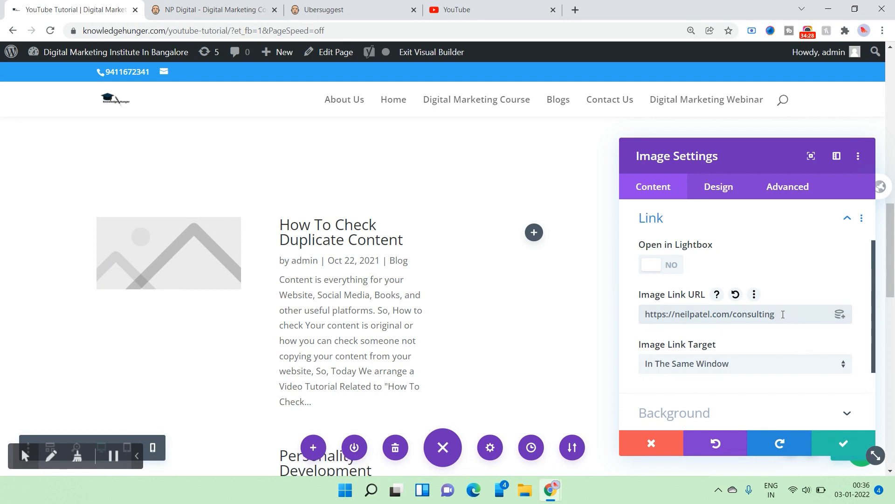
key(BackSpace)
key(BackSpace)
key(BackSpace)
key(BackSpace)
key(BackSpace)
key(BackSpace)
key(BackSpace)
key(BackSpace)
key(BackSpace)
key(BackSpace)
key(BackSpace)
key(BackSpace)
key(BackSpace)
key(BackSpace)
key(BackSpace)
key(BackSpace)
key(BackSpace)
key(BackSpace)
key(BackSpace)
key(BackSpace)
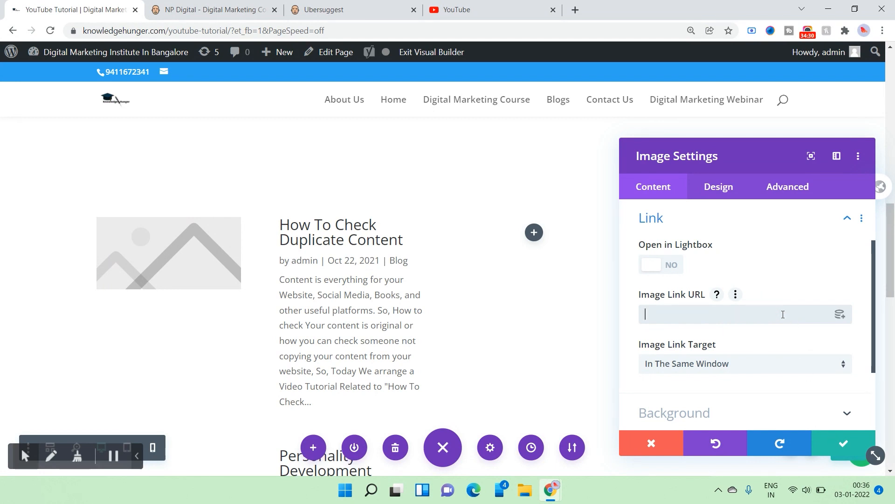
text(www.know)
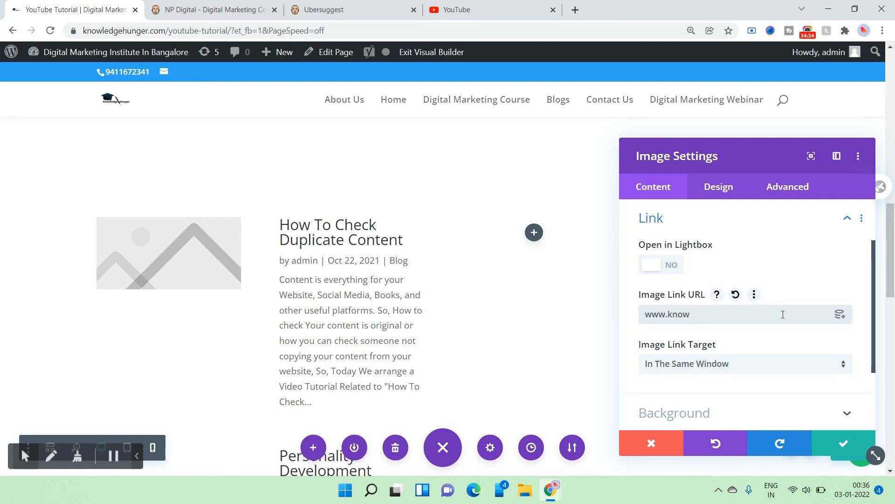
text(ledgehunger.cp)
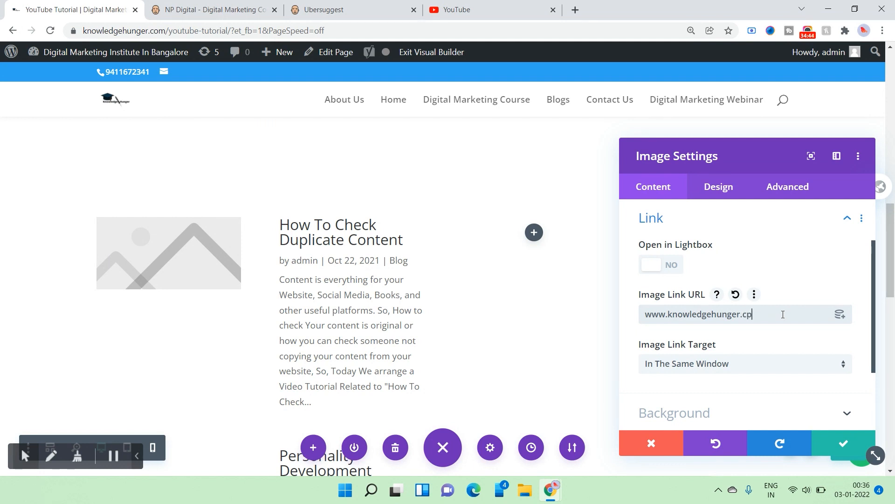
key(BackSpace)
text(om/contact-us)
click(844, 443)
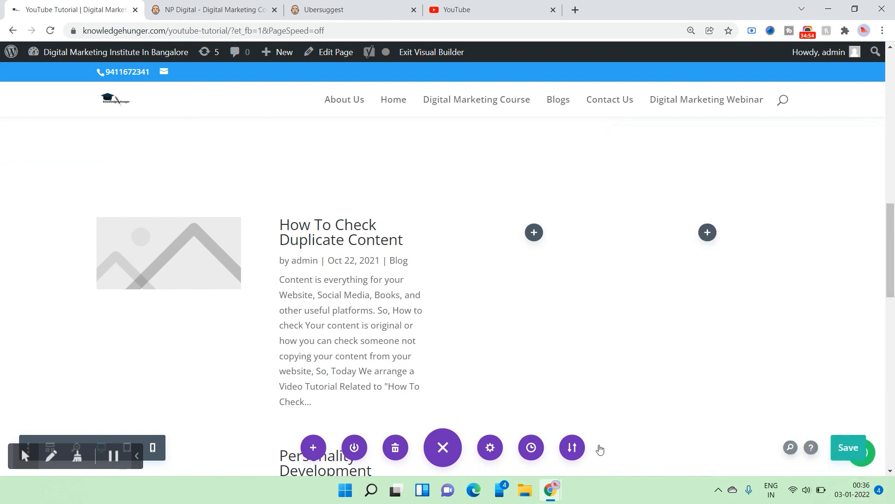
key(ctrl+s)
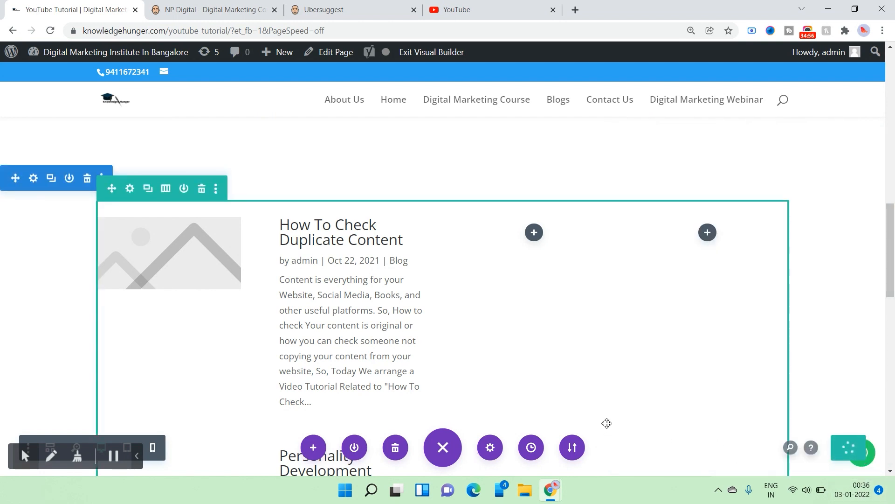
Review the content options in the settings of the Blog module in the second column
mouse_move(322, 320)
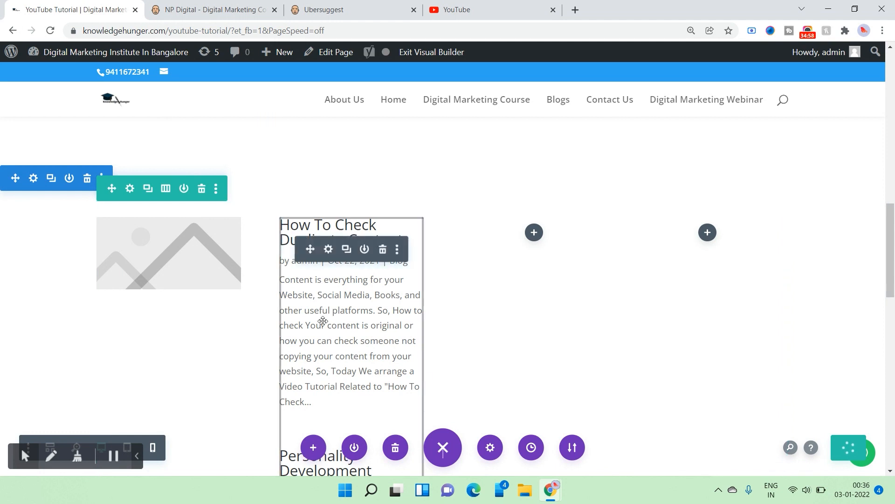
click(330, 250)
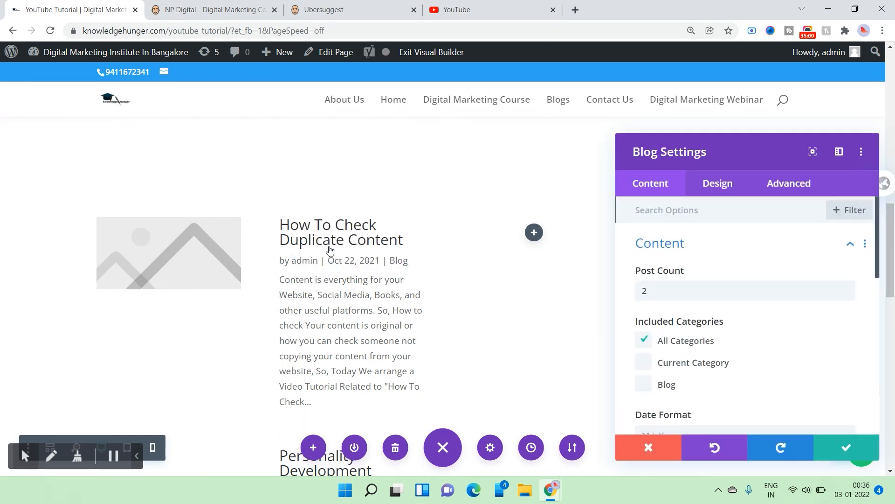
scroll(756, 369, down, 1)
scroll(746, 354, up, 2)
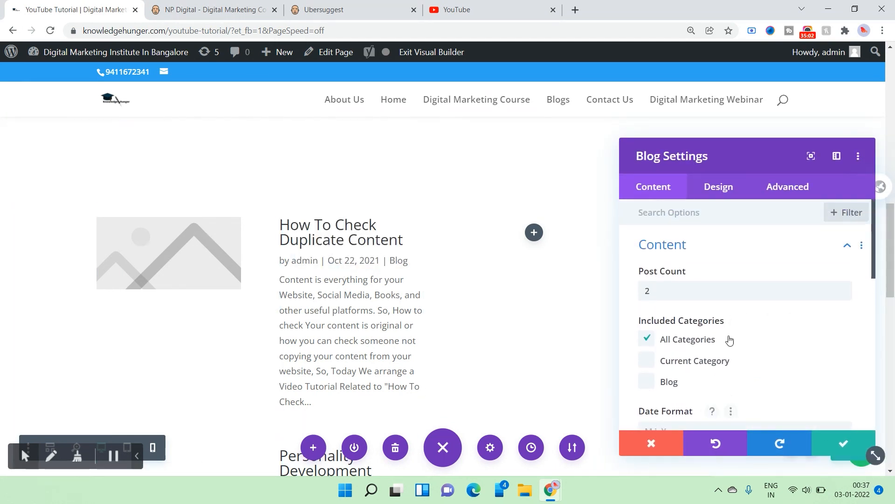
click(679, 248)
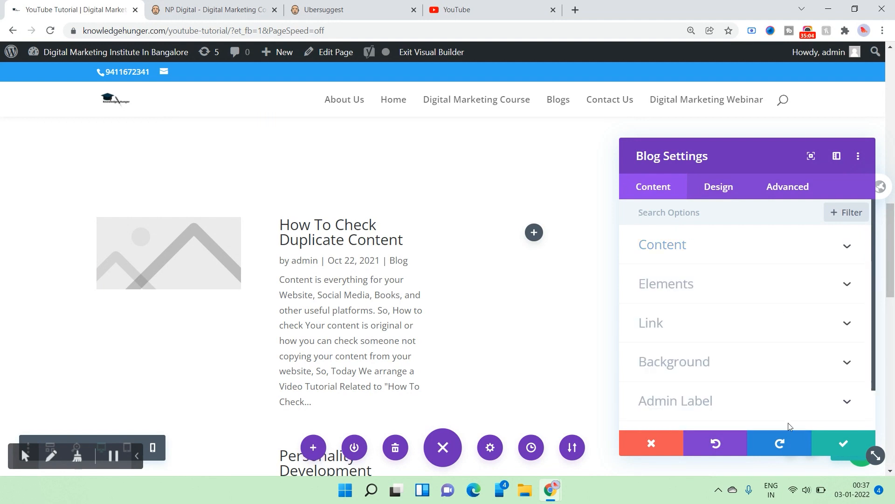
click(843, 443)
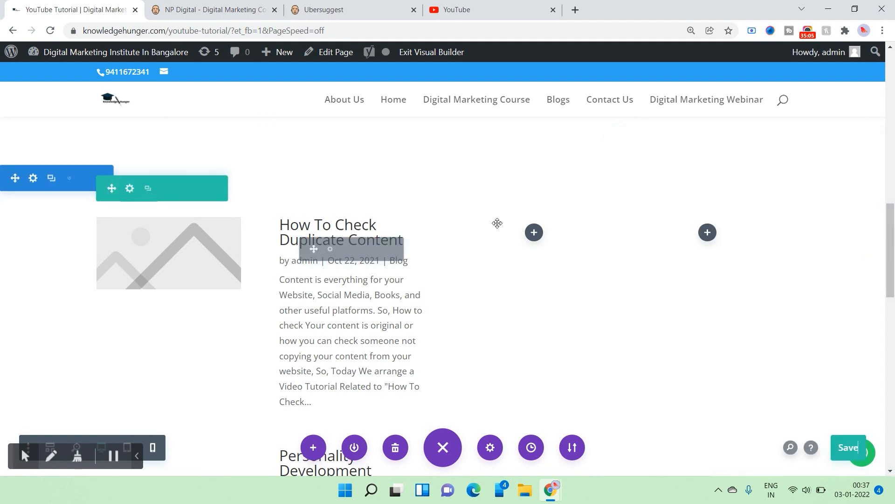
Insert a Text module into the third column of the four-column row
click(534, 232)
scroll(510, 335, down, 3)
scroll(510, 337, down, 9)
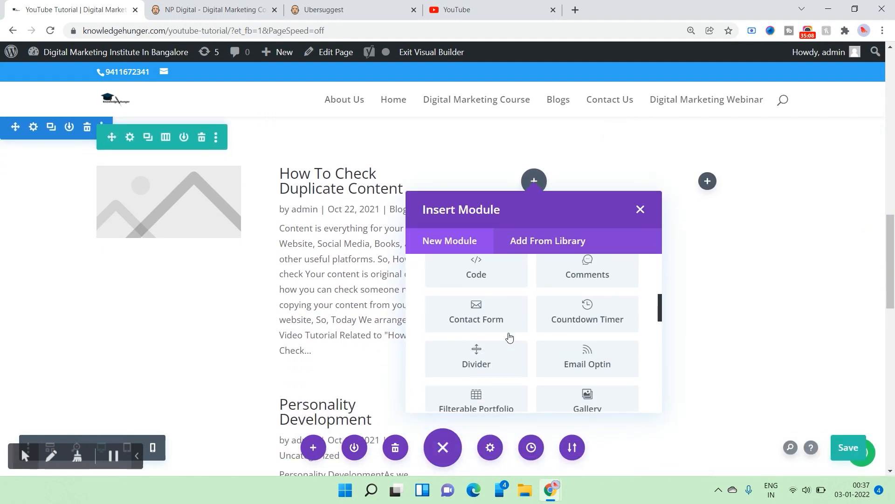
scroll(508, 346, down, 5)
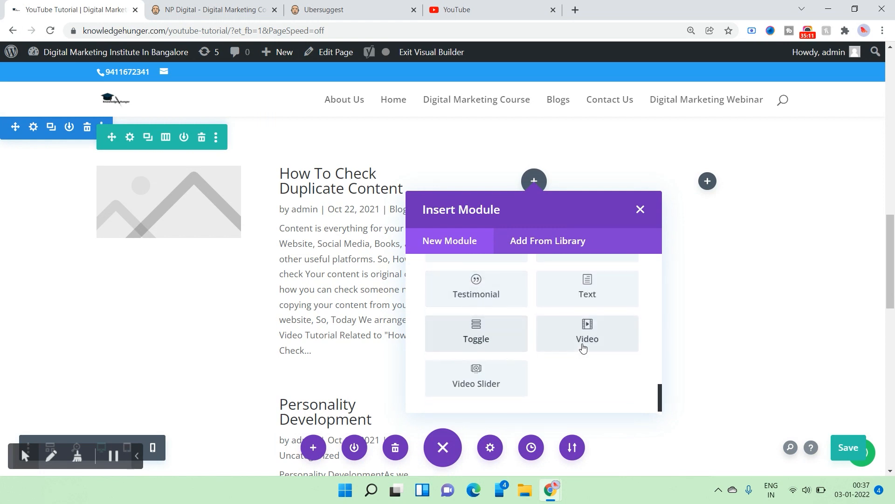
click(592, 306)
Replace the new Text module's placeholder body with "We are dealing with the best companies like sobhja, etc."
double_click(684, 387)
key(ctrl+a)
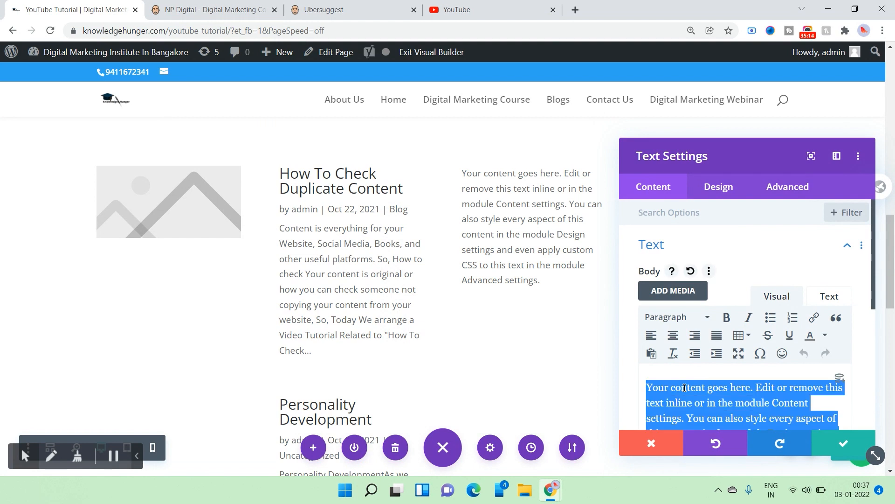
key(BackSpace)
text(We ar)
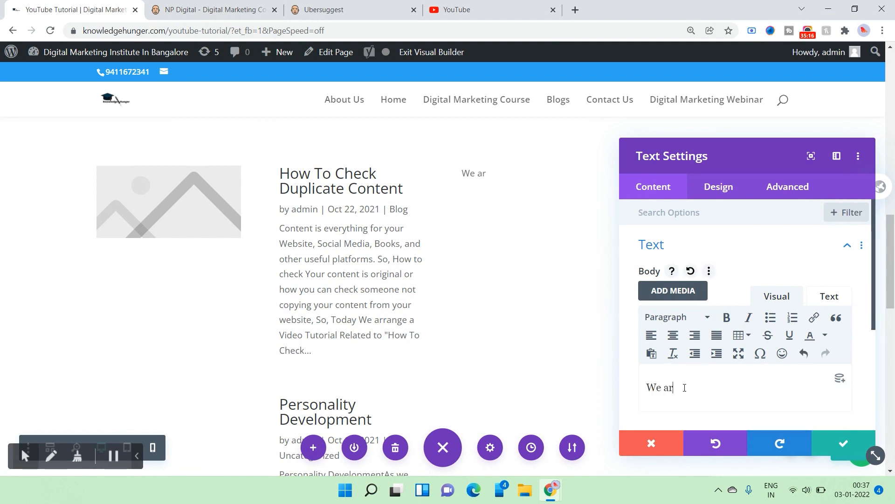
text(e dealing with the)
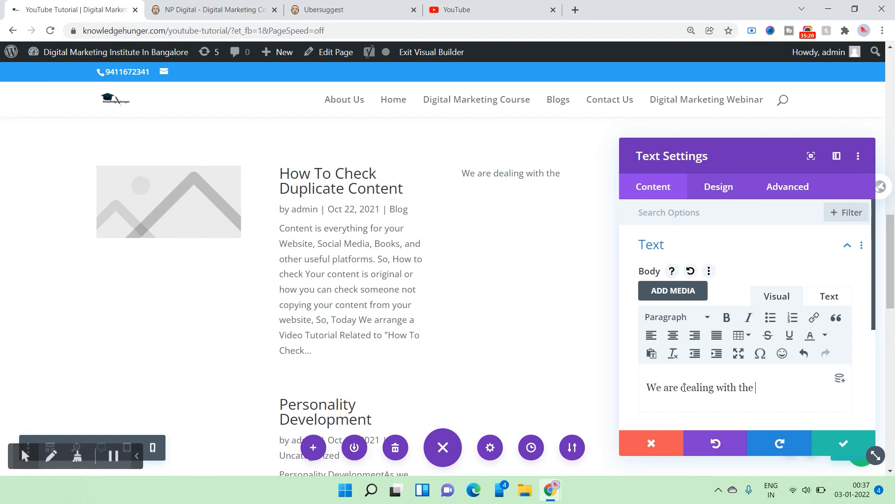
text( best comp)
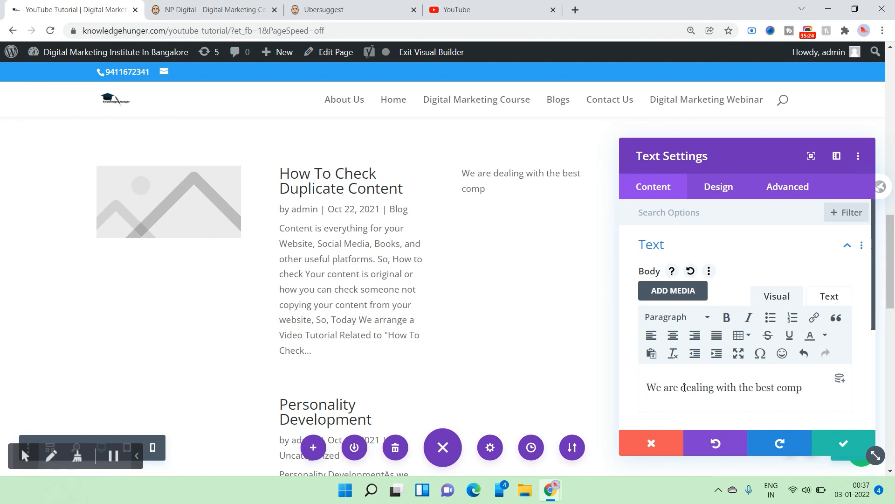
text(anies like sob)
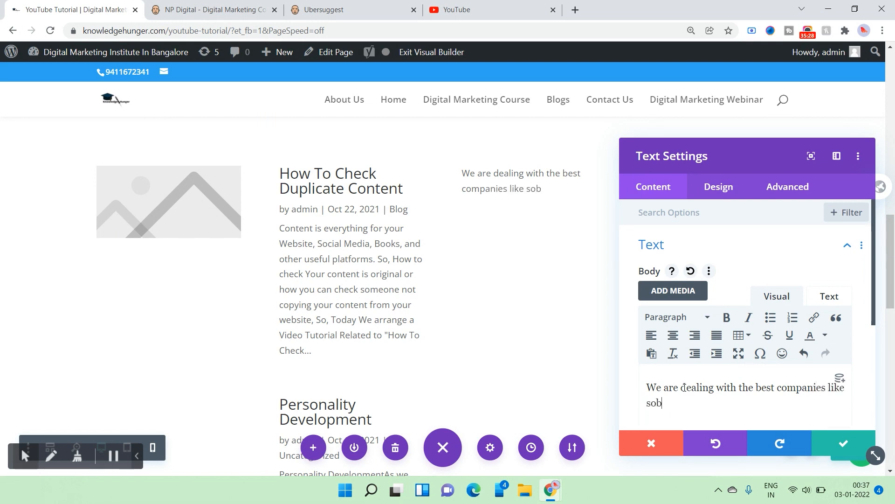
text(hja, etc.)
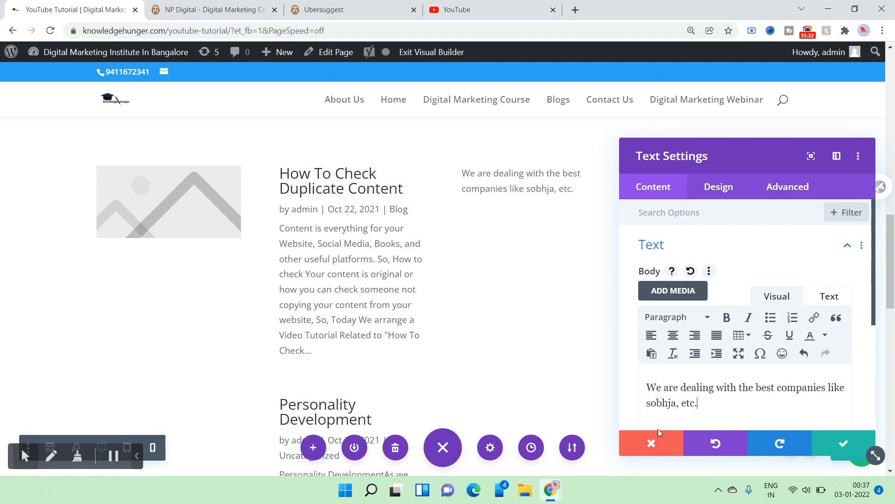
Link the word "sobhja" in the third column's text to Knowledgehunger.com and apply the module settings
drag(648, 404, 677, 402)
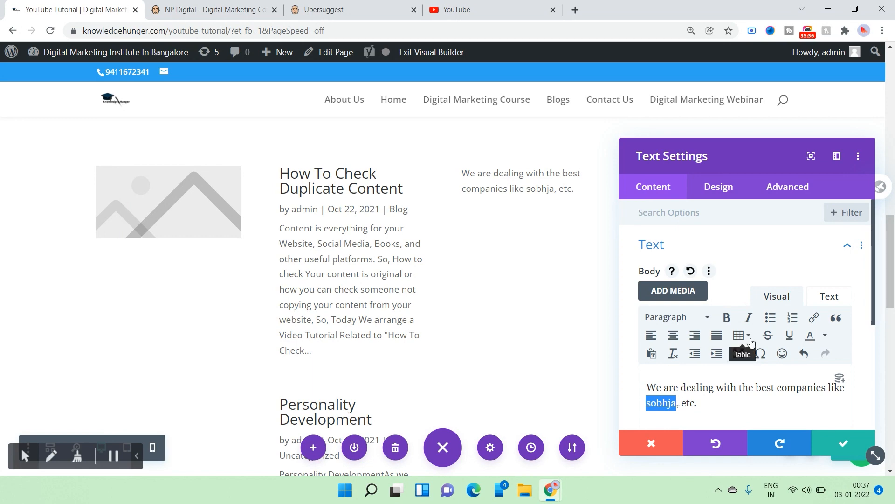
click(815, 318)
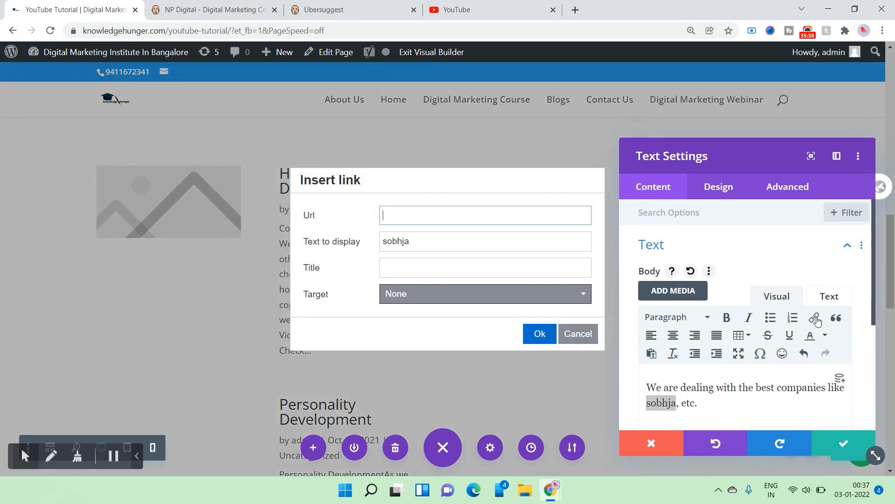
click(425, 218)
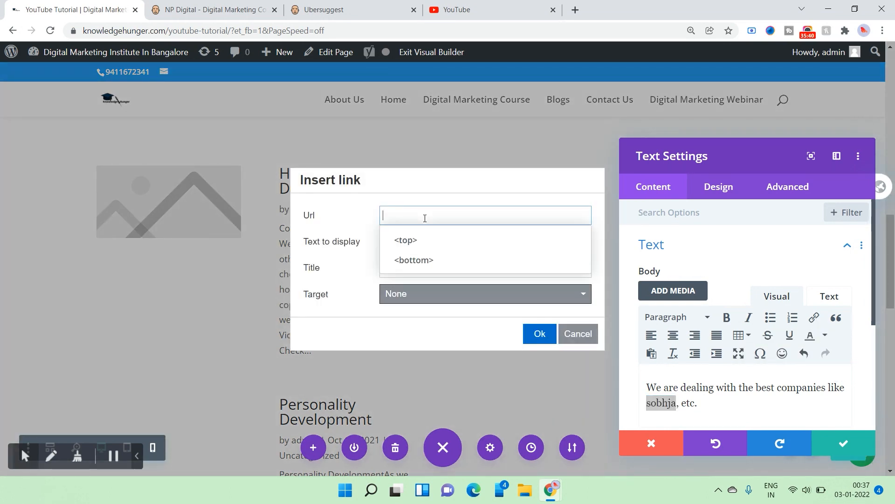
text(Knowl)
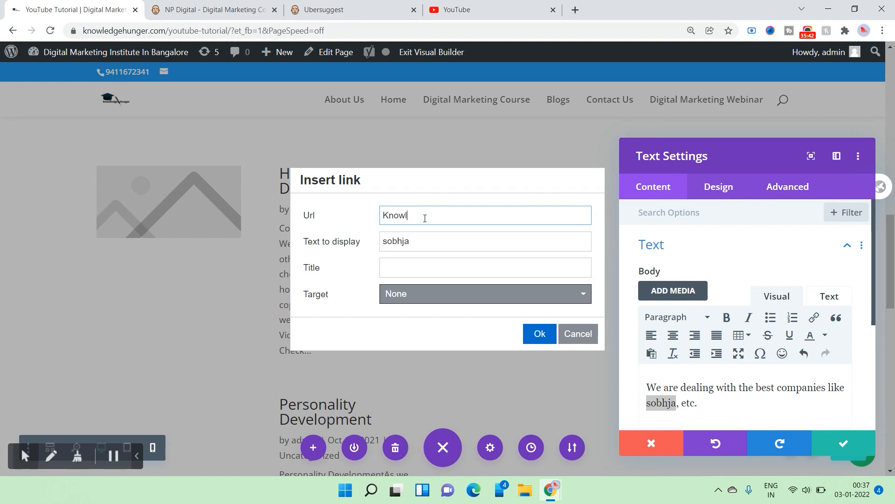
text(edgehunger.com)
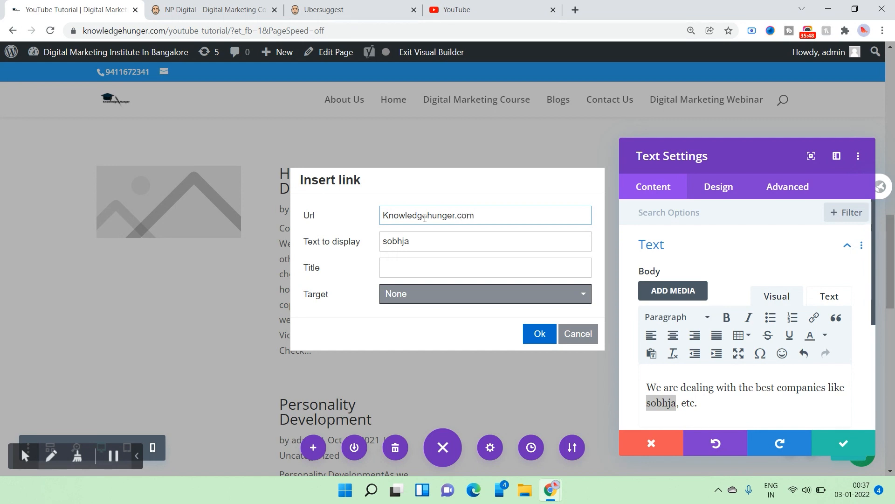
click(539, 334)
click(741, 422)
click(843, 443)
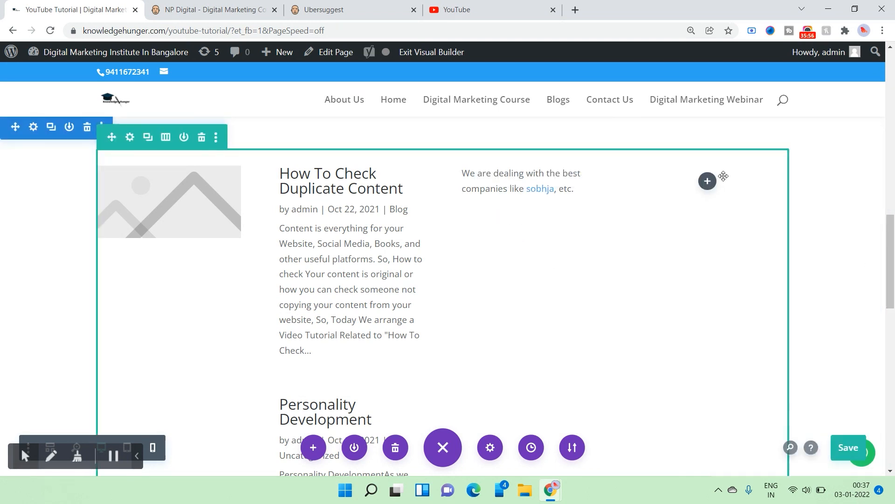
Insert a Text module into the fourth column of the four-column row and clear its placeholder body
click(707, 181)
scroll(676, 329, down, 10)
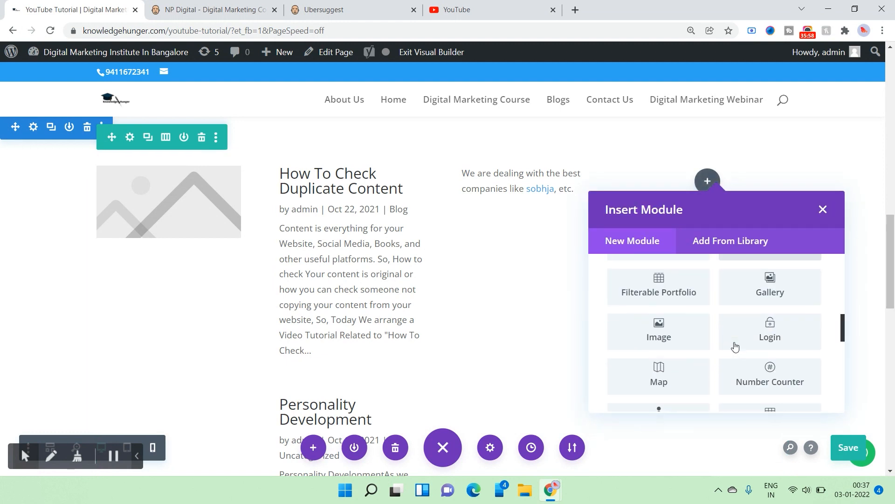
scroll(779, 352, down, 4)
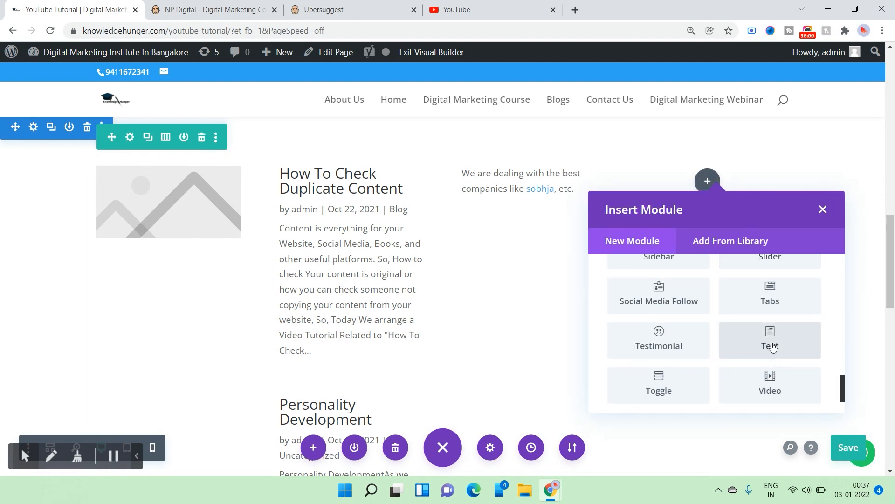
click(773, 347)
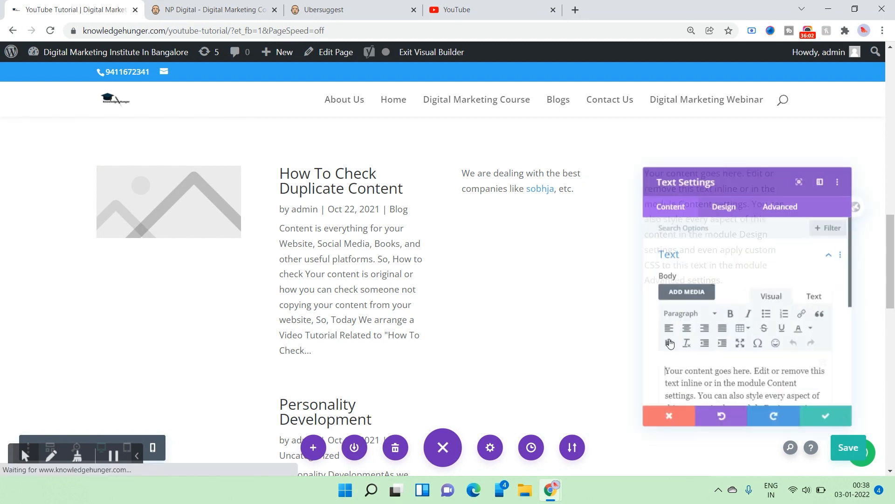
double_click(679, 367)
key(ctrl+a)
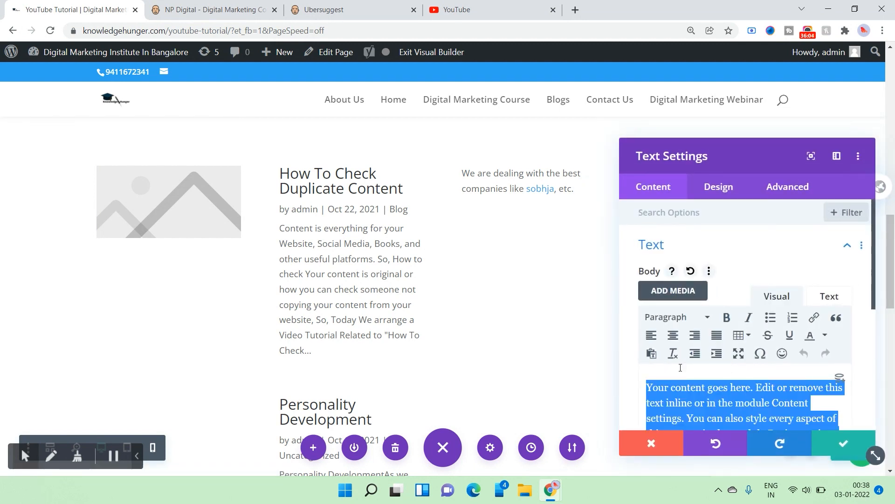
key(BackSpace)
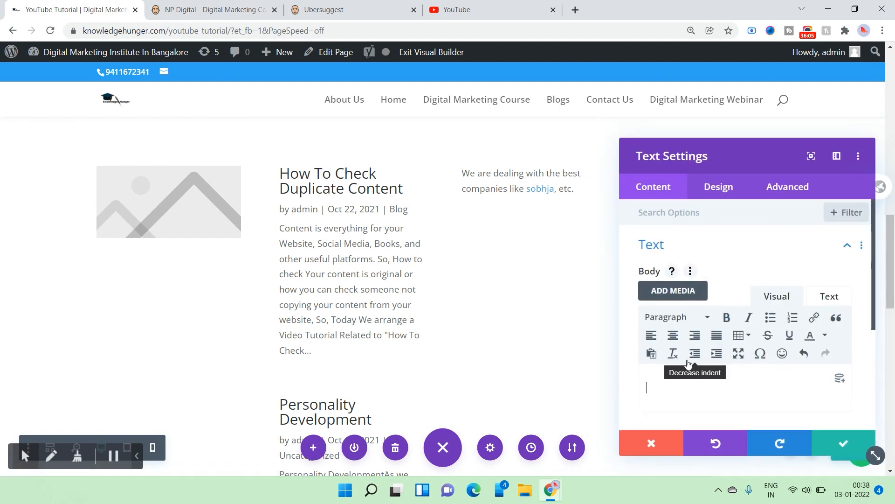
Insert the image KNOWLEDGE-HUNGER_Introduction-To-Digital-Marketing-Channels_BLOG.png from the media library into the Text module's body
click(682, 296)
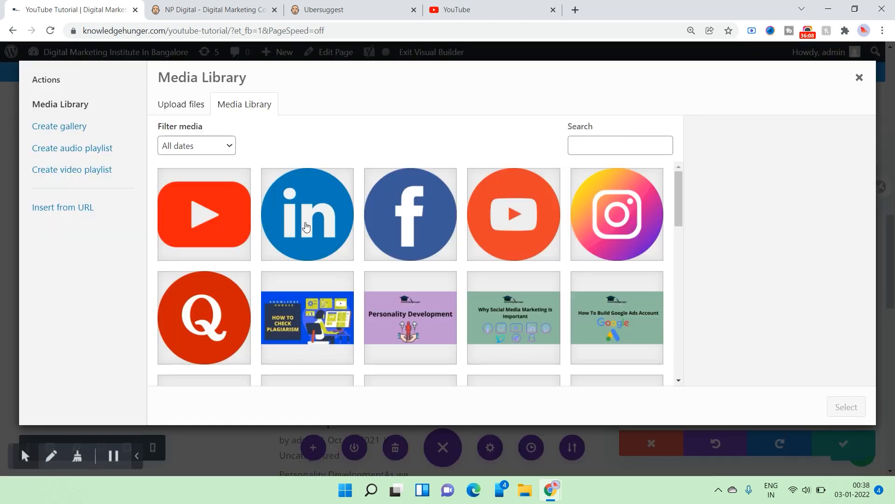
scroll(507, 271, down, 1)
scroll(352, 268, down, 7)
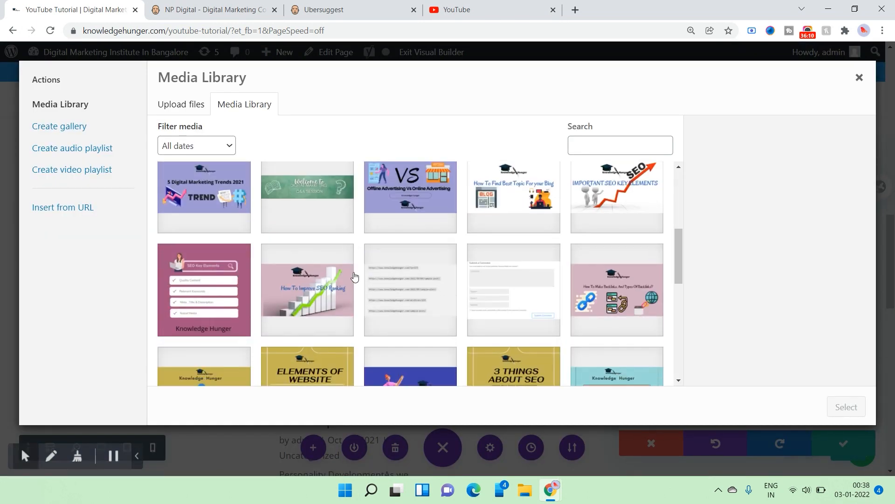
scroll(291, 252, down, 12)
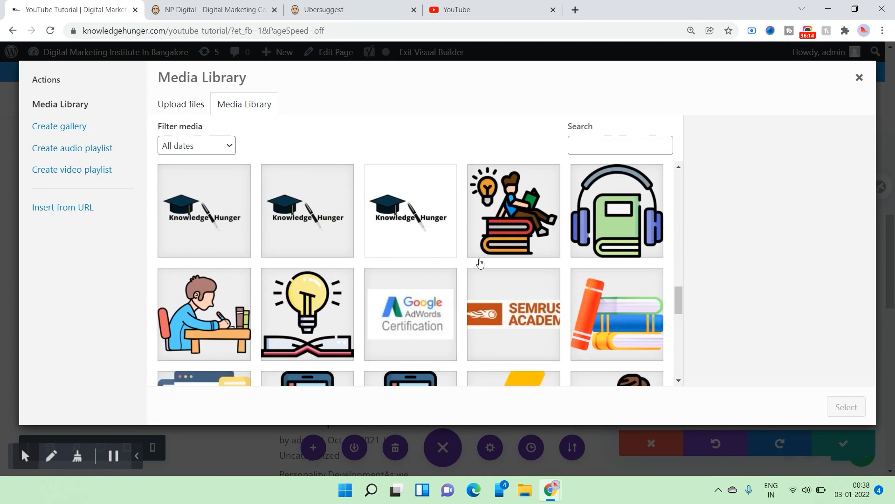
scroll(480, 261, down, 8)
scroll(480, 263, down, 3)
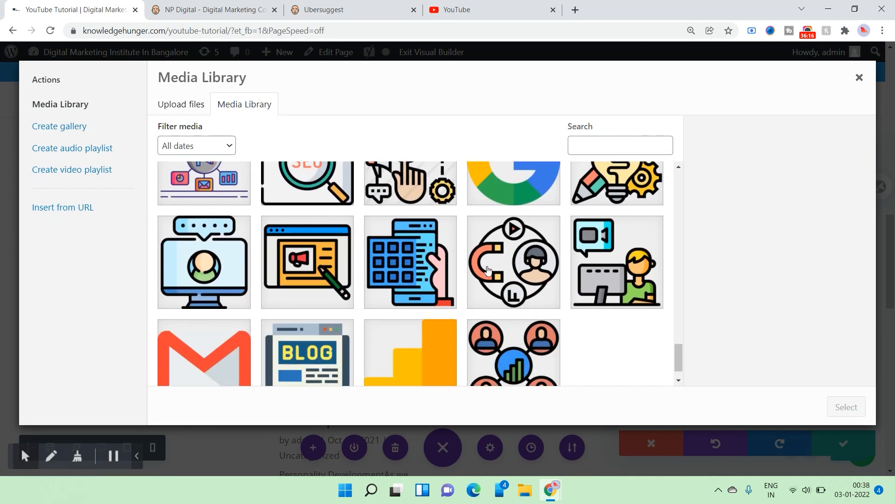
scroll(486, 269, up, 5)
scroll(489, 270, up, 10)
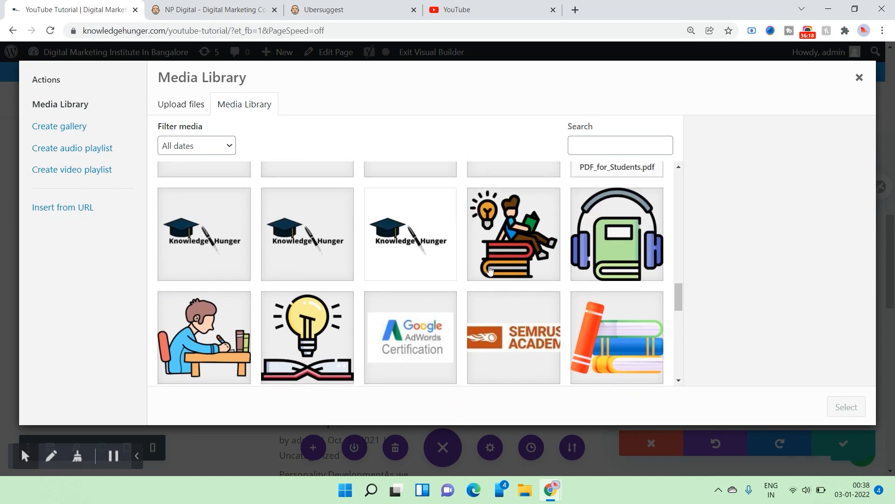
click(201, 357)
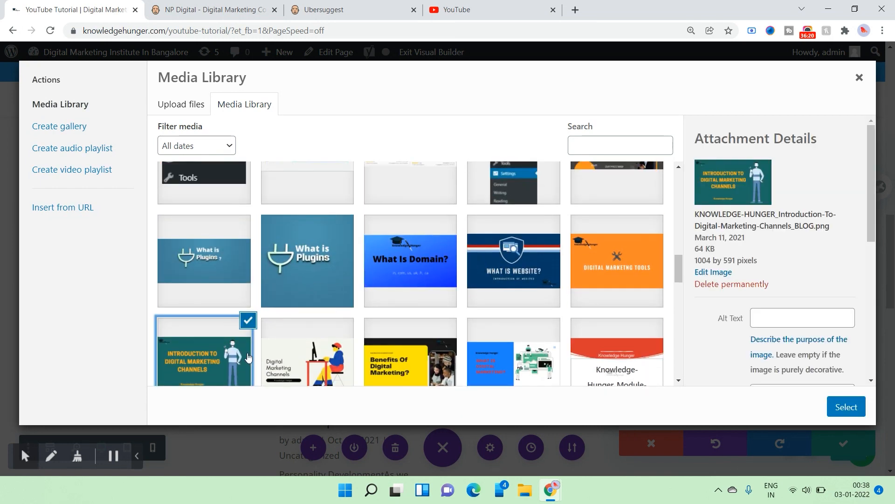
click(840, 404)
scroll(783, 370, down, 4)
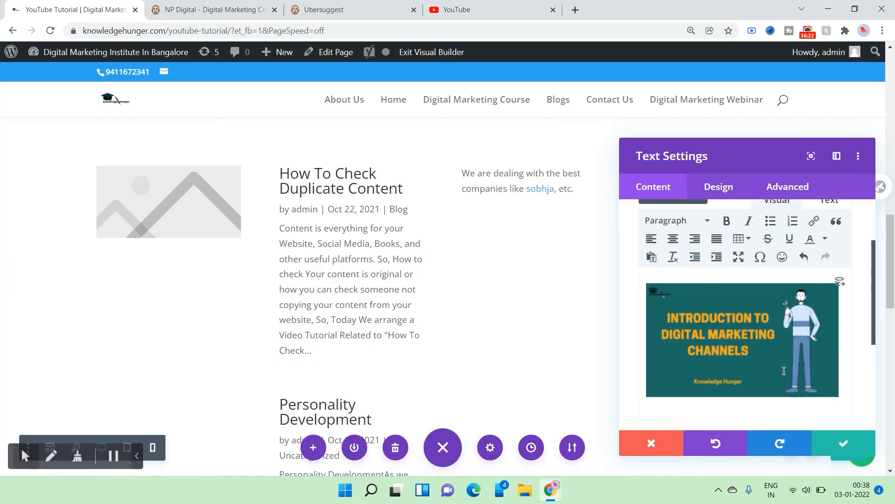
Move the settings window off the fourth column and add "WE Are providfeing information about digital matrketing channels Do Visit" above the image
drag(731, 158, 241, 152)
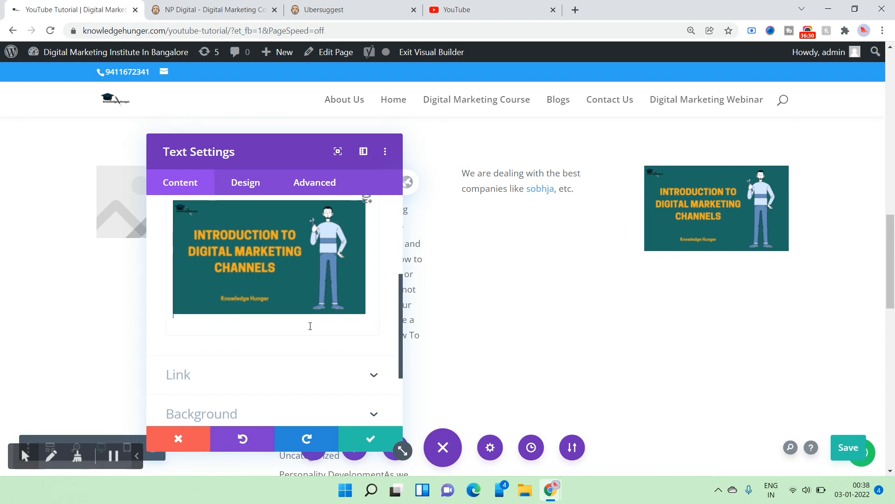
text(WE)
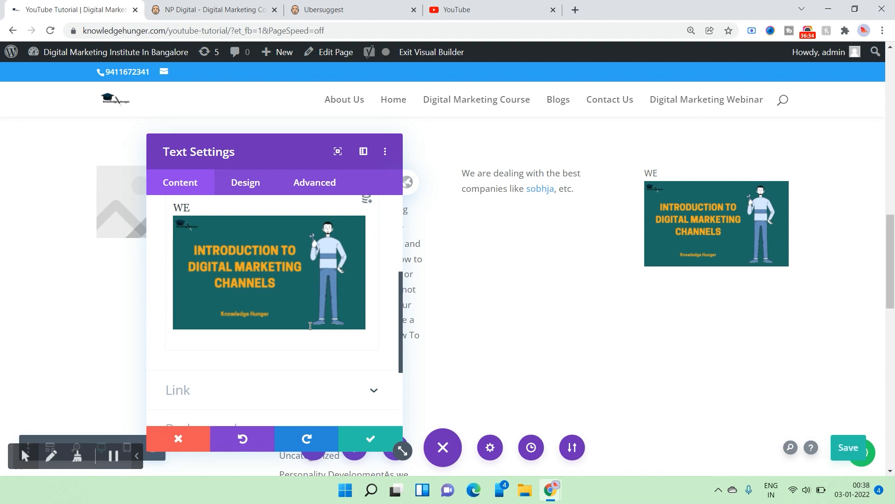
text( Are providfeing info)
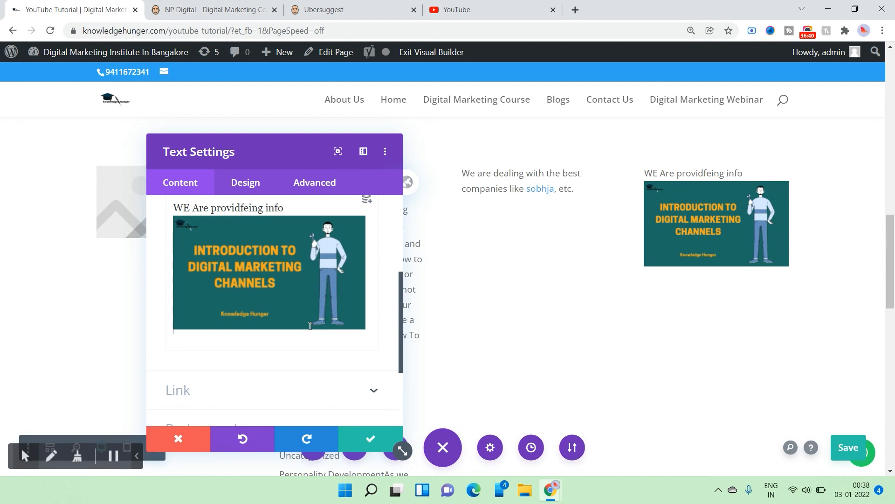
text(rmation about d)
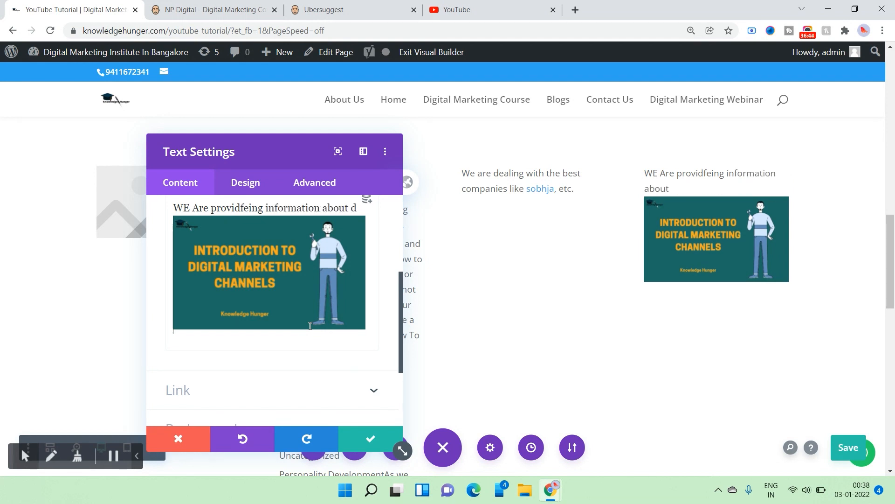
text(igital ma)
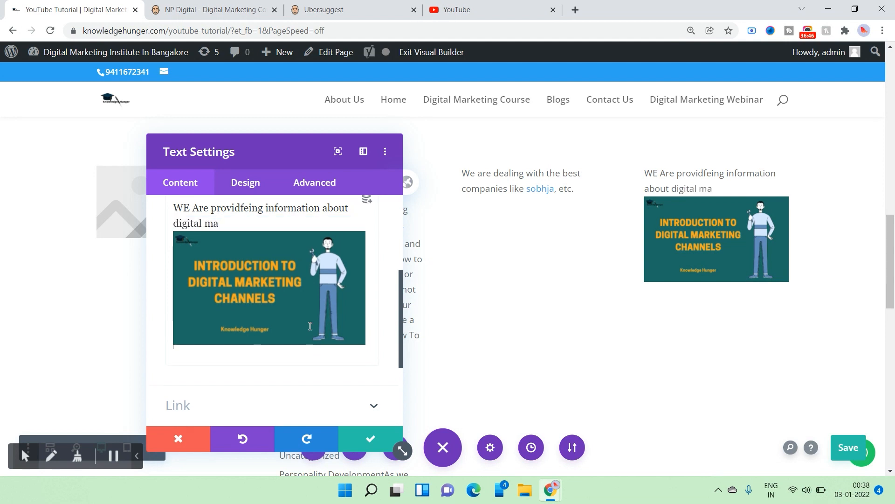
text(trketing cha)
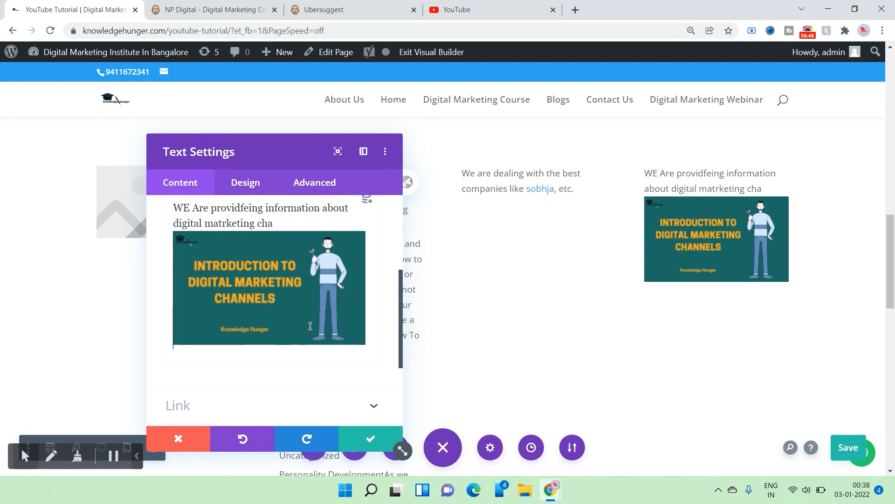
text(nnels Do Visit)
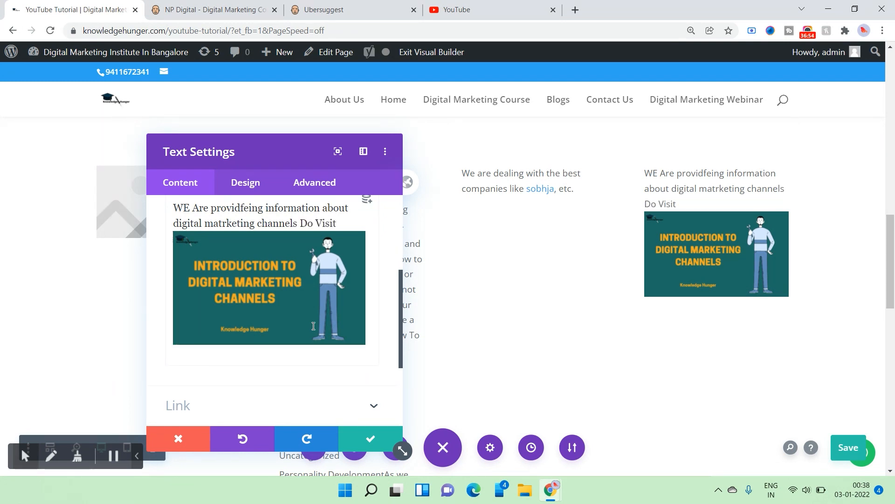
drag(300, 223, 337, 223)
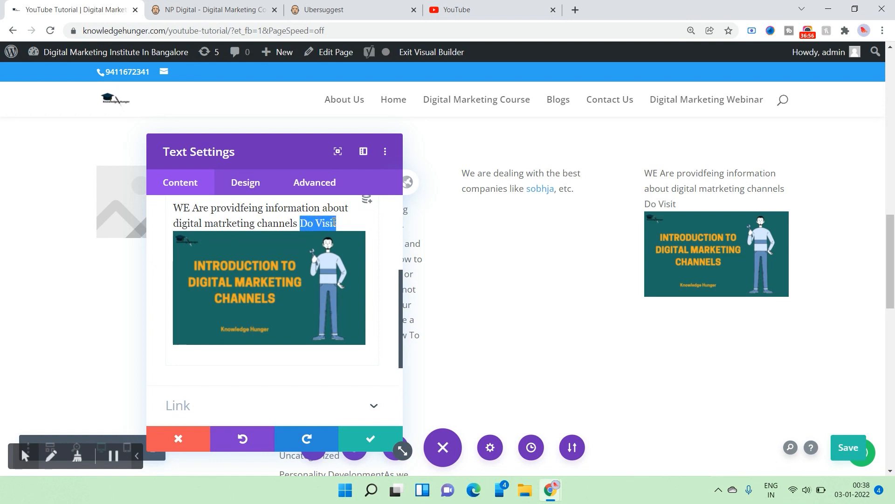
scroll(341, 303, up, 4)
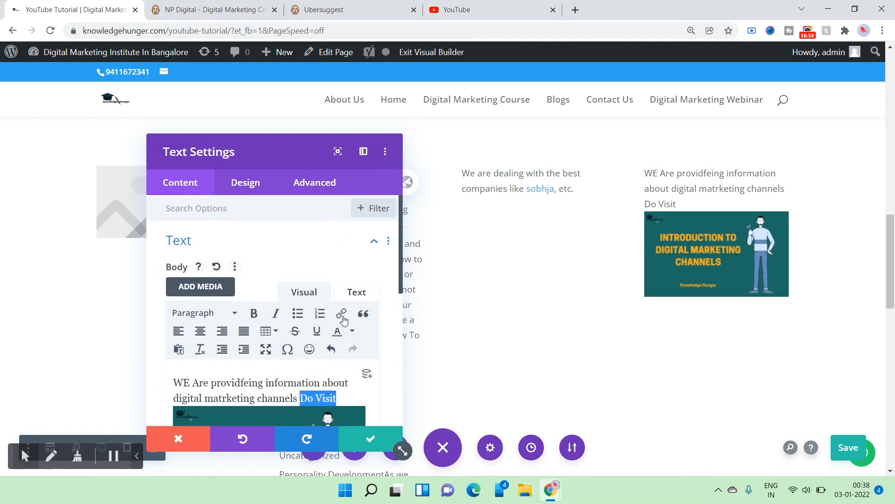
click(342, 315)
click(400, 217)
key(ctrl+v)
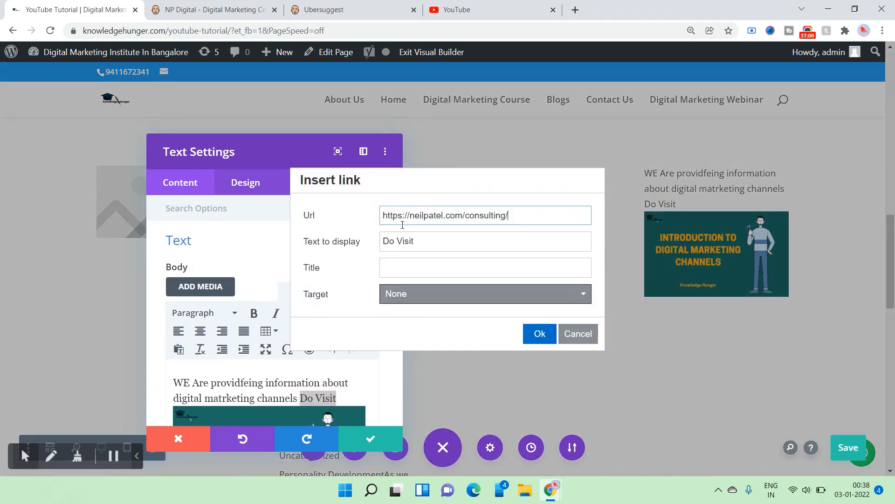
click(540, 334)
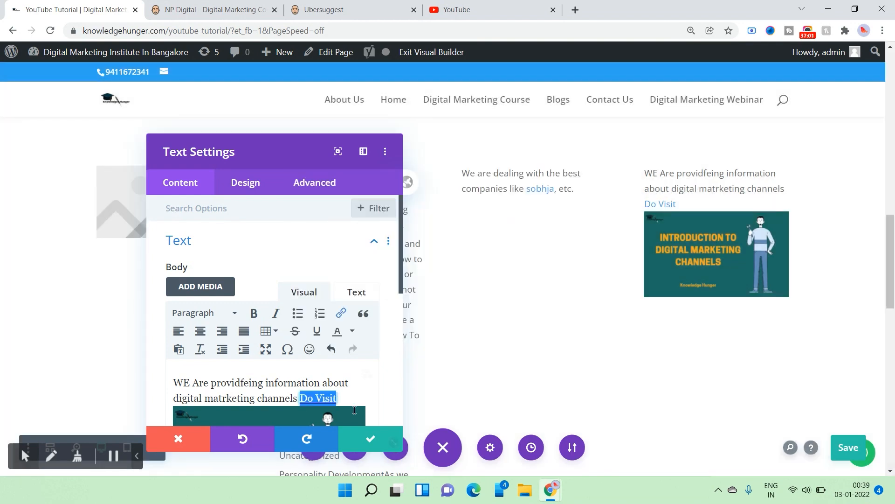
click(368, 441)
Review the content options in the settings of the Image module showing the digital marketing channels picture
drag(712, 250, 728, 262)
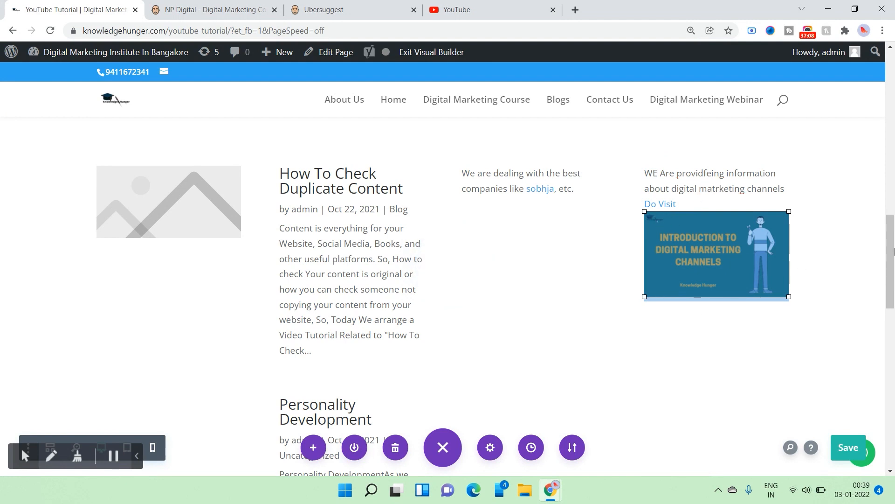
click(693, 199)
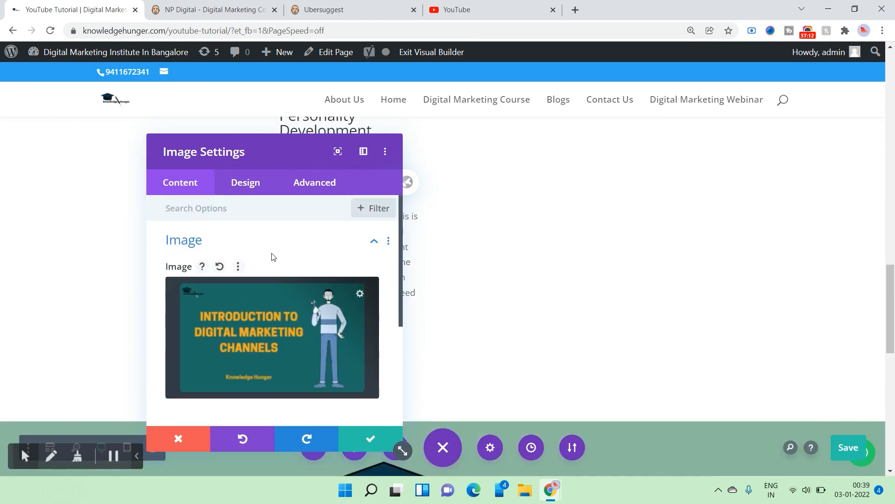
scroll(283, 395, down, 1)
scroll(283, 395, down, 4)
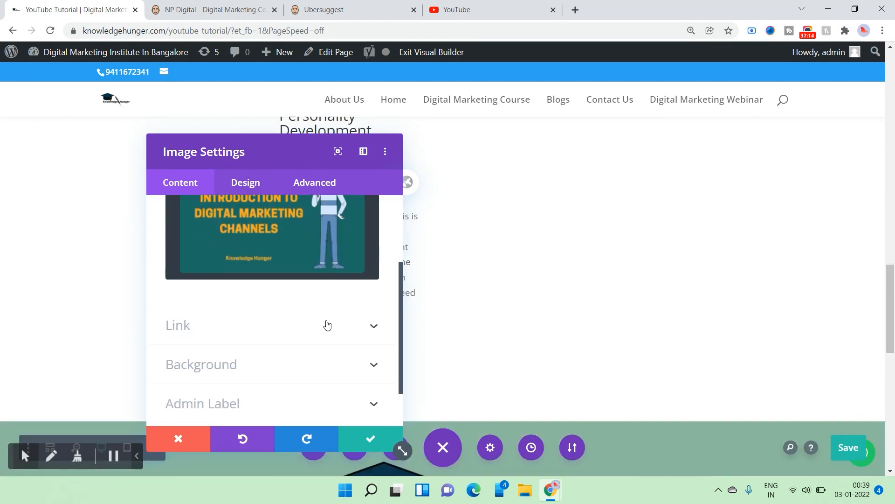
click(370, 439)
Open the fourth column's Text module, cut the linked "Do Visit" text and paste it back on a new line above the image
scroll(592, 348, up, 3)
scroll(592, 349, up, 4)
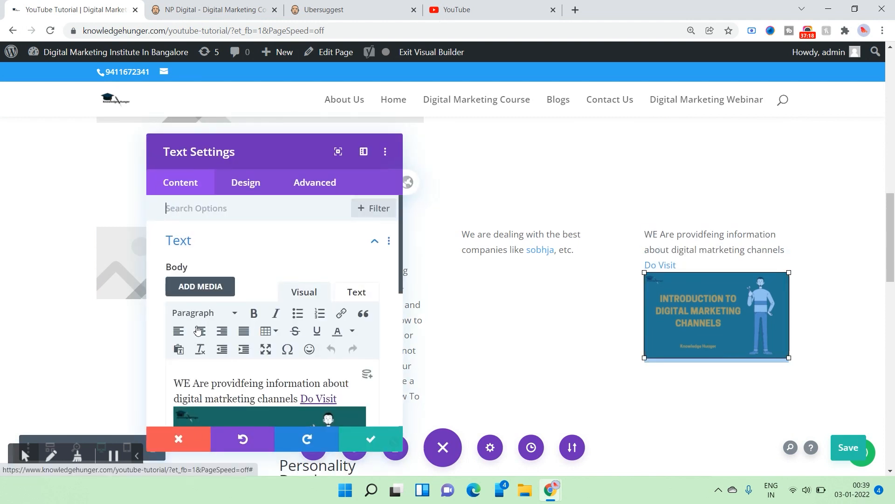
scroll(205, 308, down, 2)
click(178, 261)
drag(178, 262, 339, 280)
key(ctrl+c)
key(BackSpace)
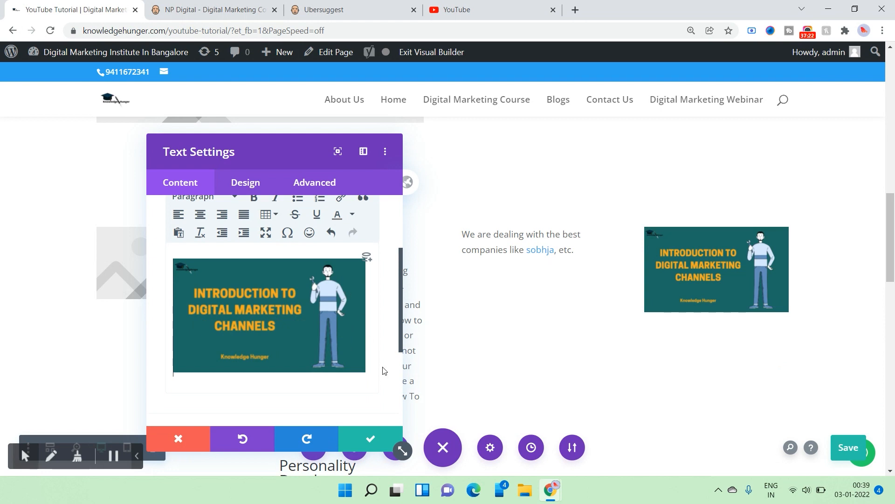
key(Return)
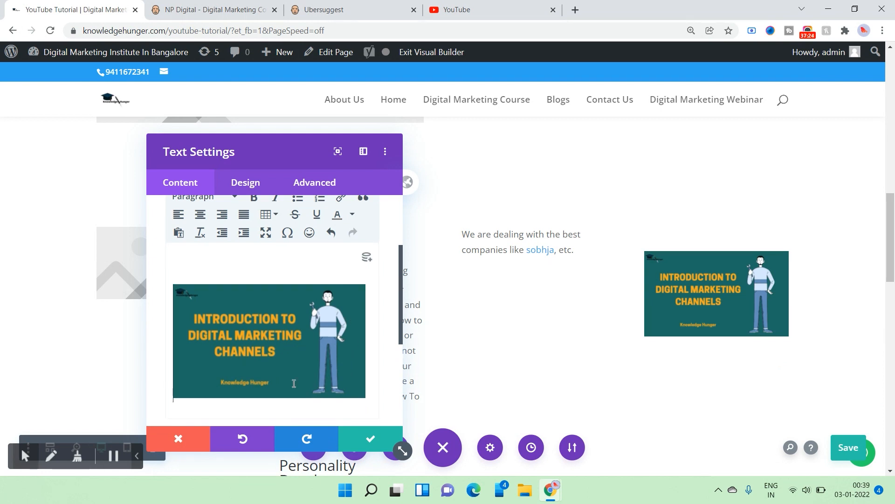
scroll(294, 384, down, 1)
key(ctrl+v)
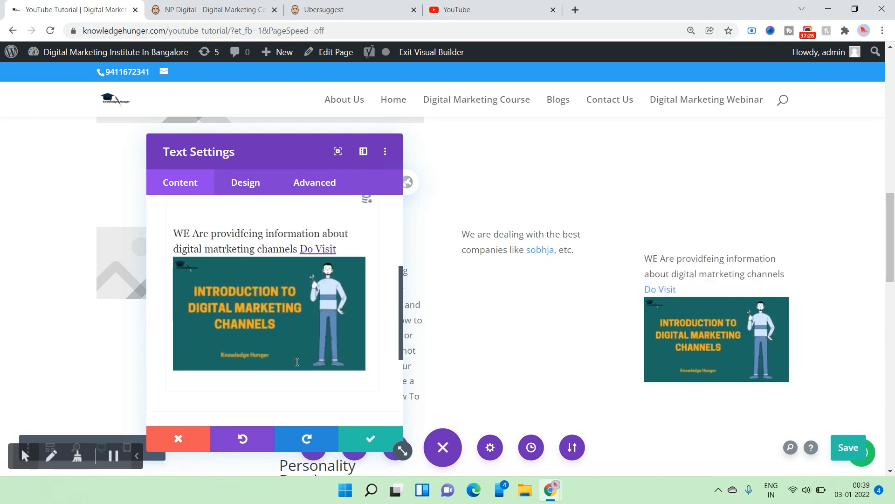
Delete the "Introduction to Digital Marketing Channels" image from the Text module's body
click(218, 302)
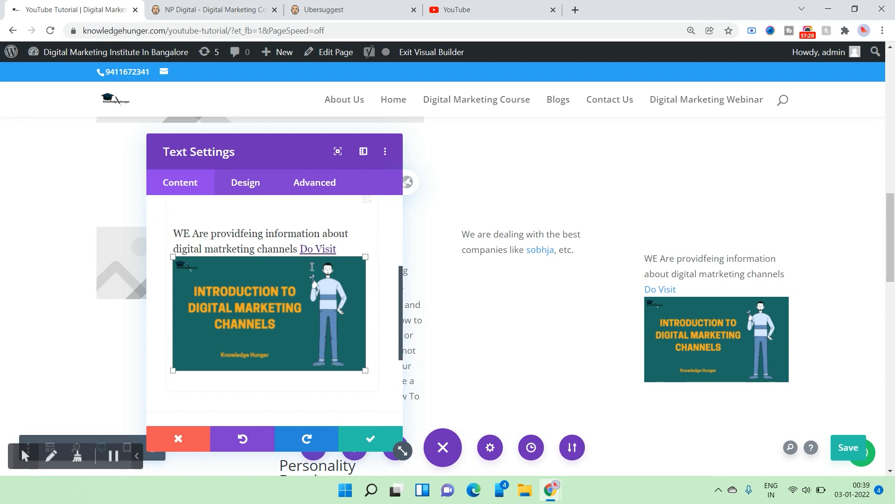
scroll(300, 278, up, 2)
scroll(300, 277, up, 2)
scroll(305, 294, down, 4)
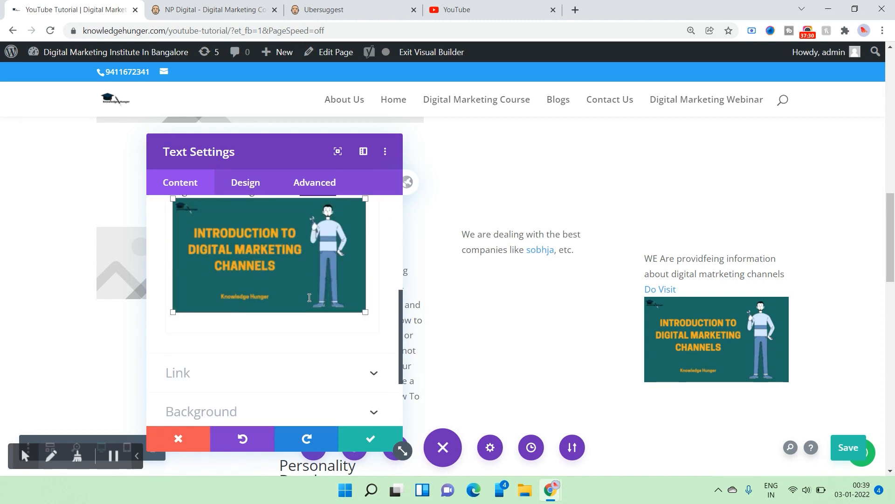
key(Delete)
scroll(301, 302, up, 3)
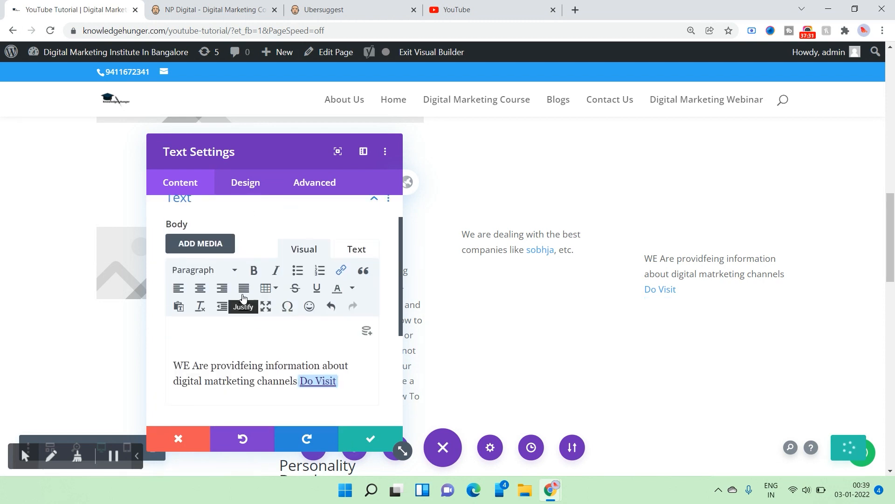
Insert the "Important Thing For Search Engine Optimization" image from the media library on the empty line above the text
click(206, 342)
click(200, 242)
scroll(354, 280, down, 5)
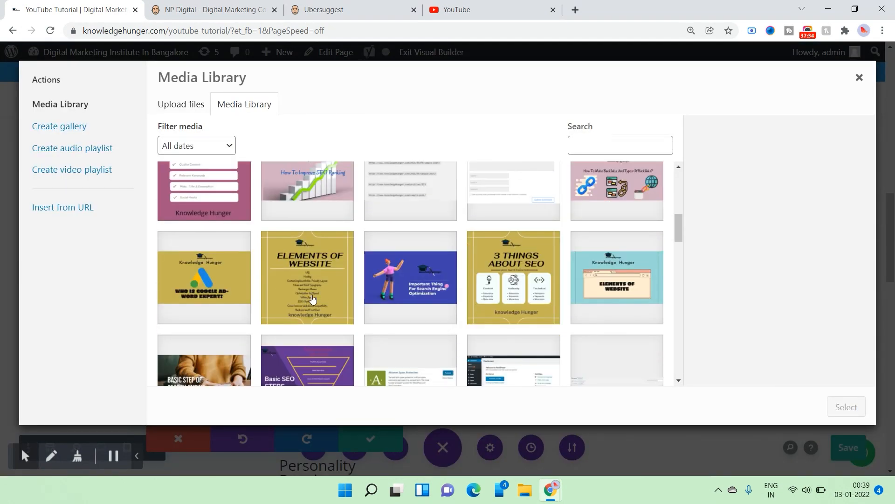
click(455, 311)
click(845, 408)
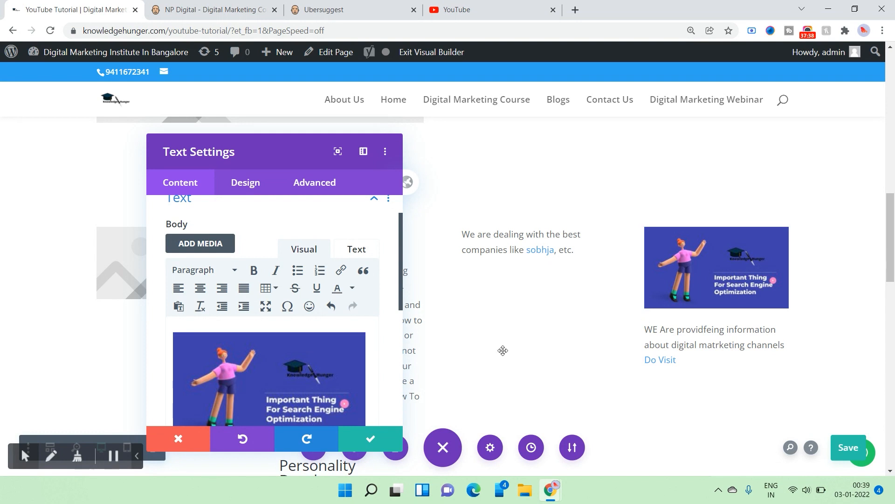
Add the line "Important Things" between the new image and the "WE Are providfeing" paragraph
scroll(264, 344, down, 5)
scroll(264, 344, down, 1)
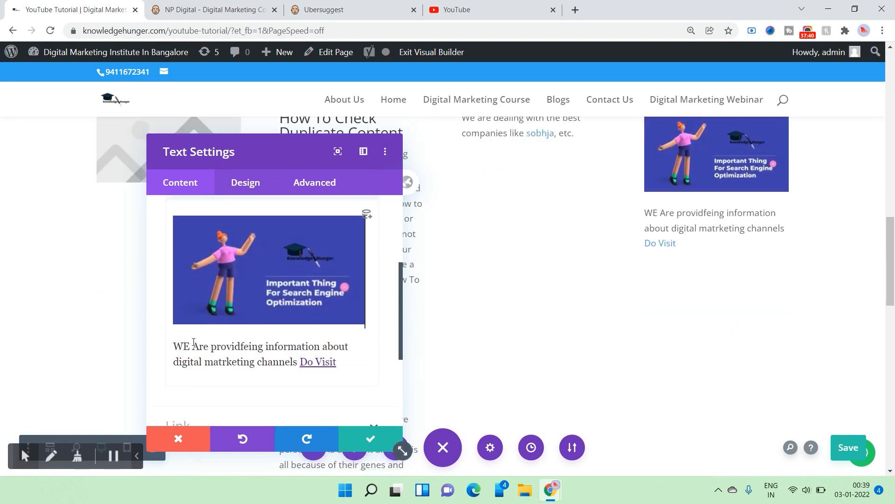
click(175, 340)
text(Importa)
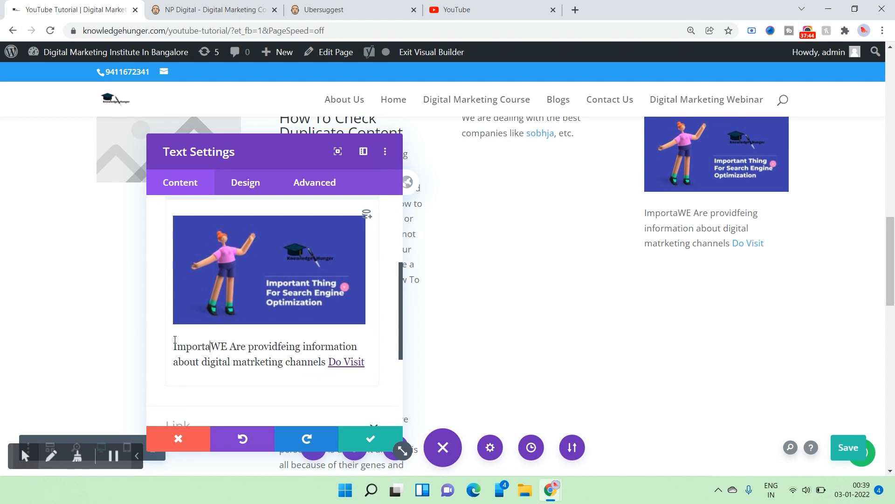
text(nt )
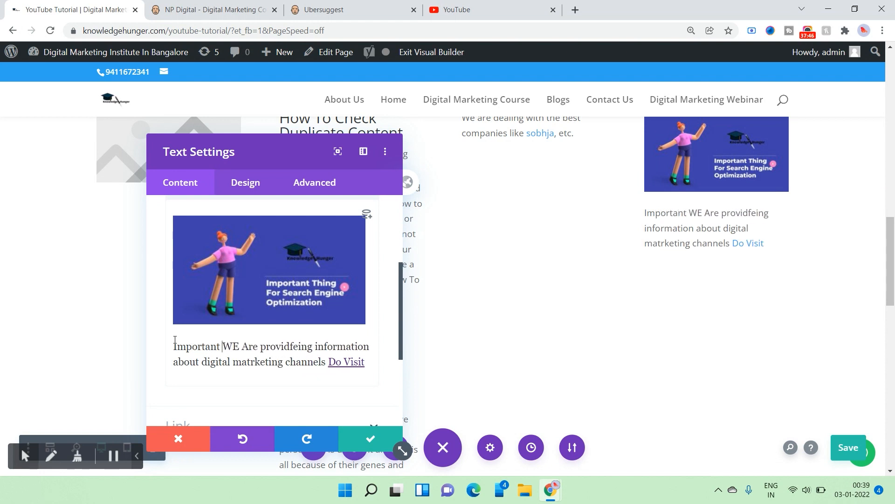
text(Things)
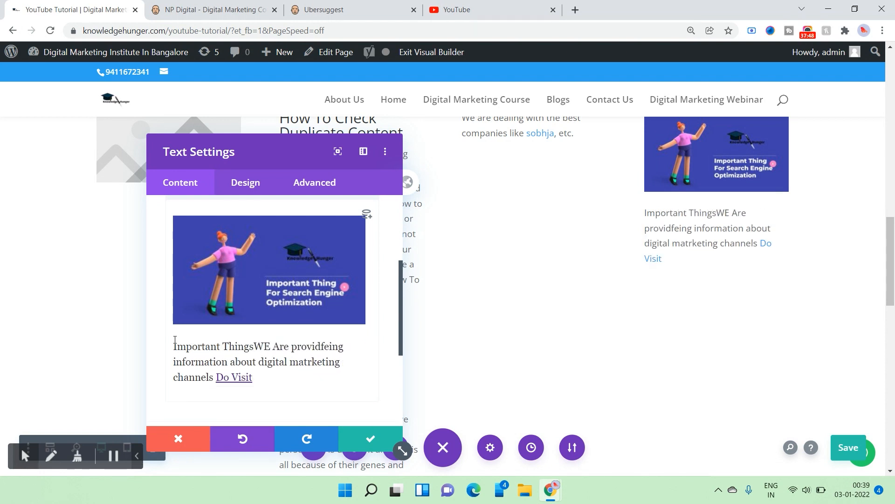
key(Return)
Format "Important Things" as a bold, centred Heading 3 and open its text colour choices
triple_click(213, 345)
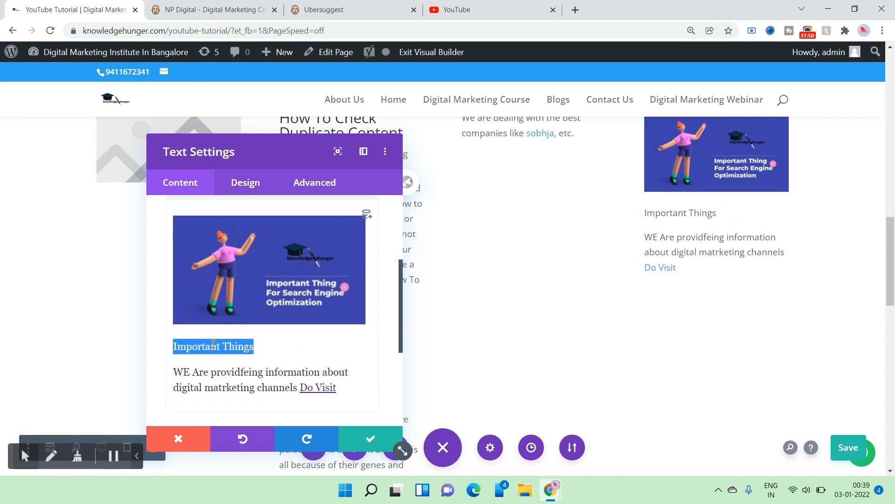
click(201, 213)
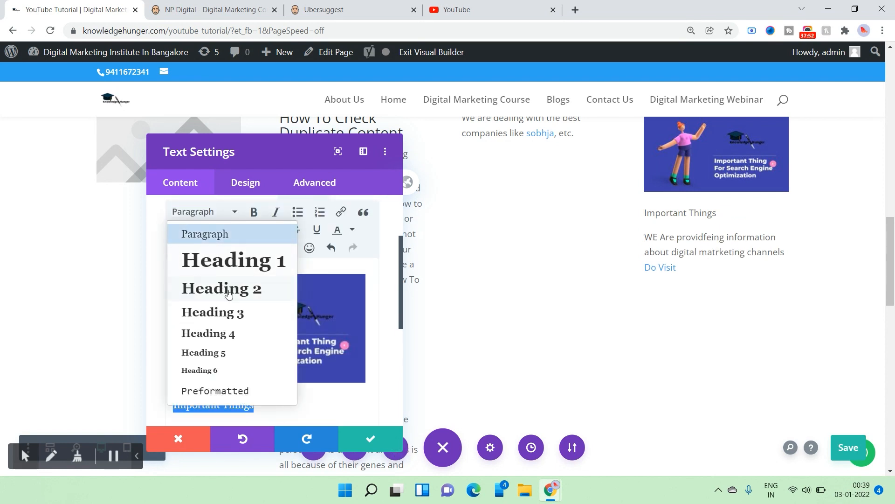
click(212, 314)
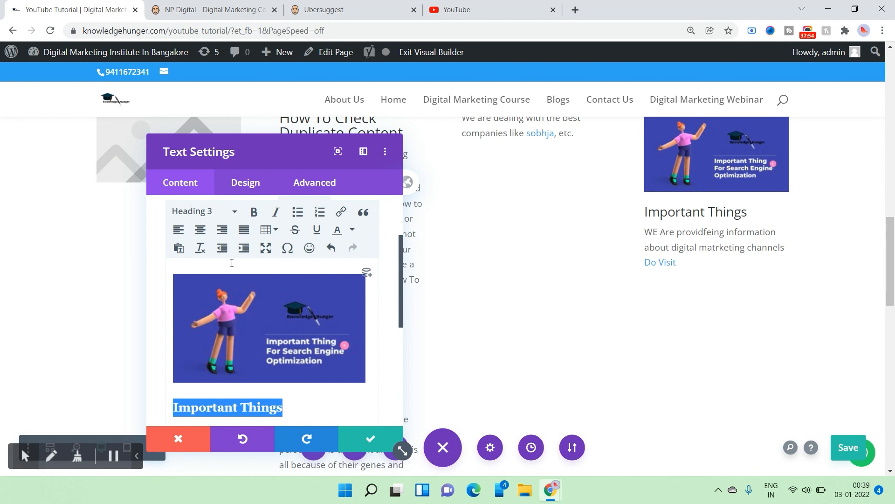
click(254, 212)
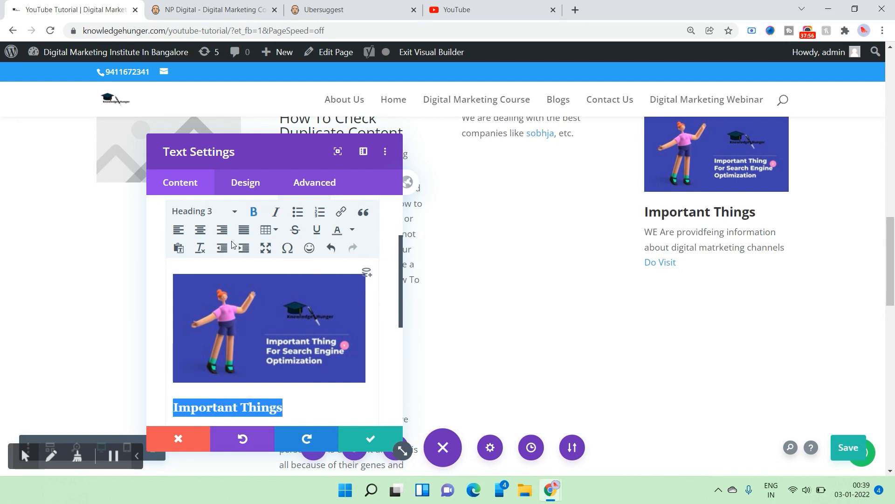
click(200, 229)
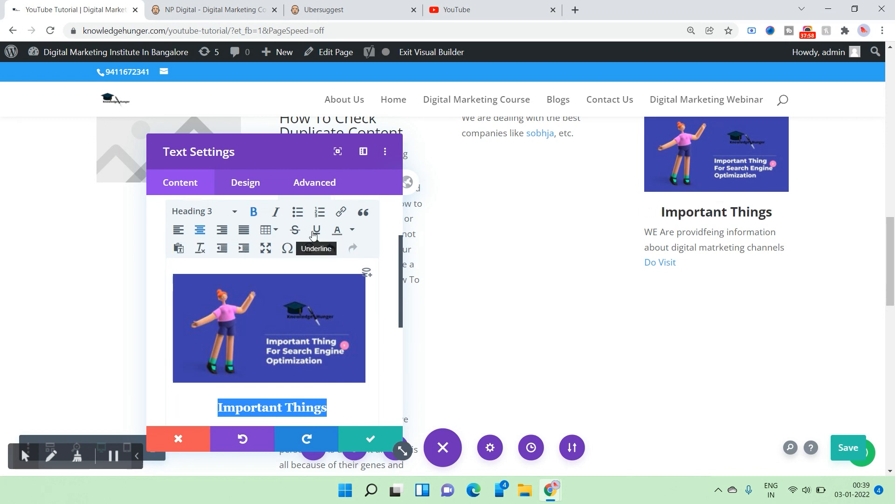
click(353, 231)
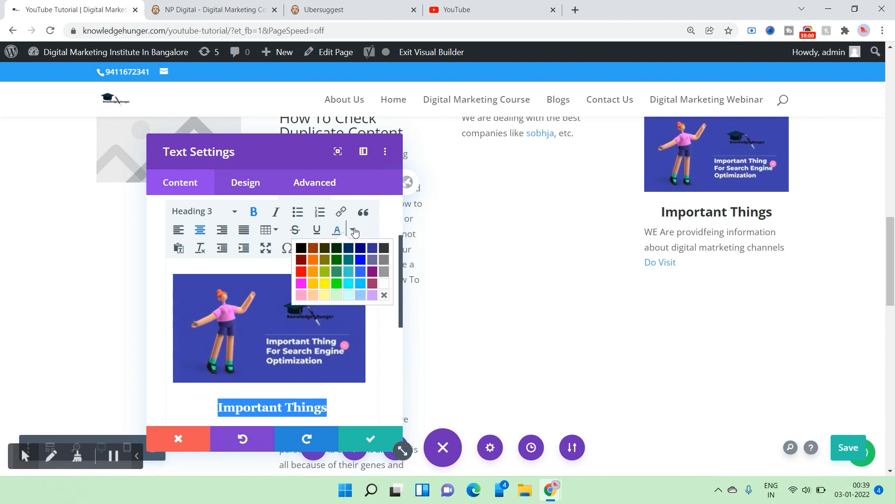
Centre the paragraph below the "Important Things" heading and apply the Text module's settings
scroll(380, 344, down, 3)
click(194, 320)
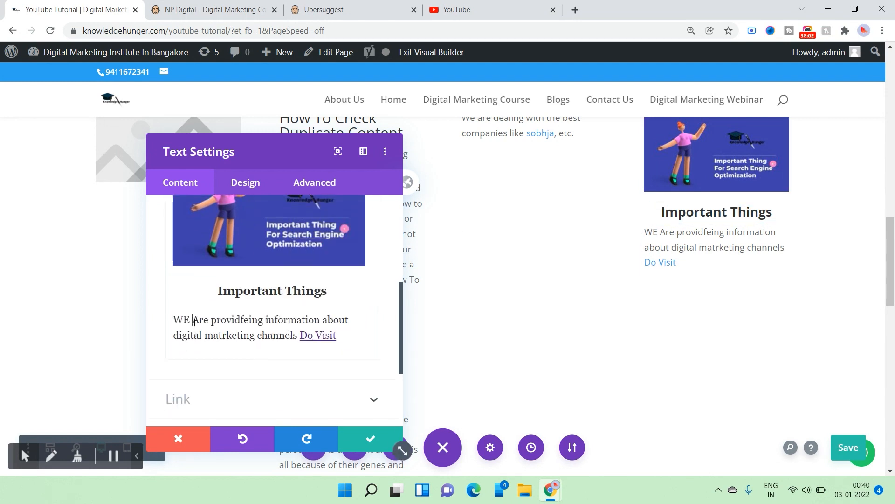
triple_click(194, 321)
scroll(200, 289, up, 3)
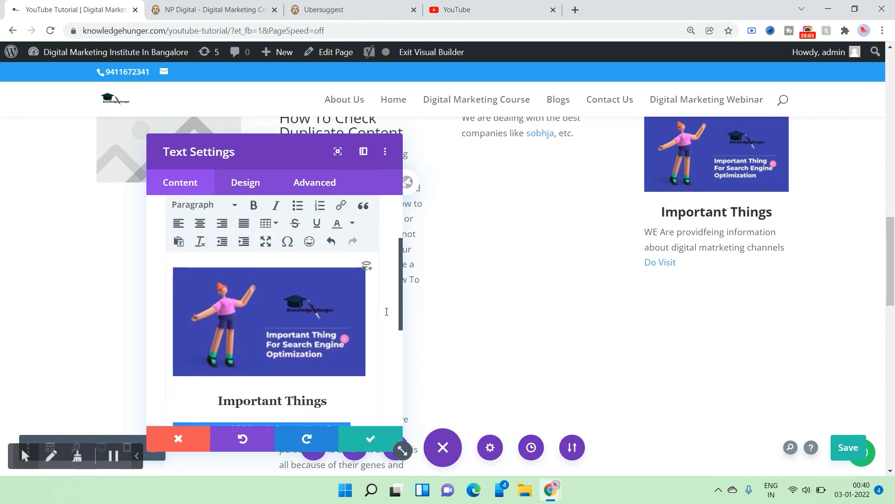
click(200, 229)
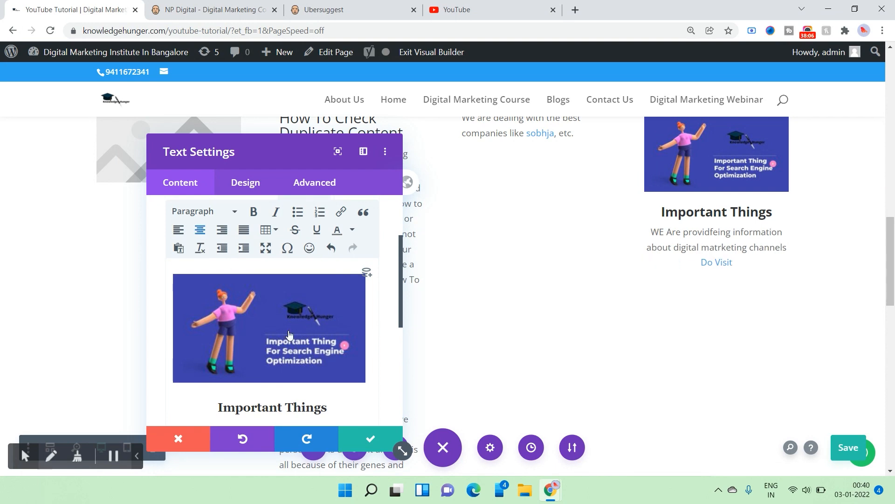
click(366, 444)
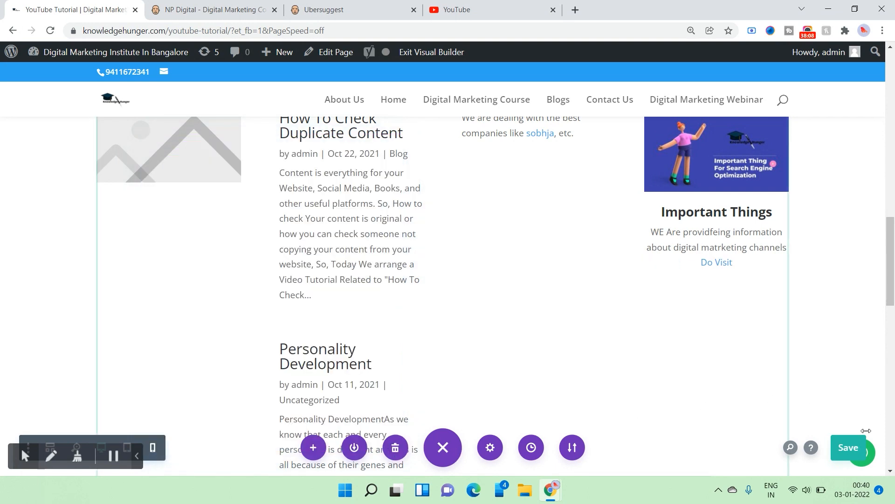
drag(891, 261, 894, 90)
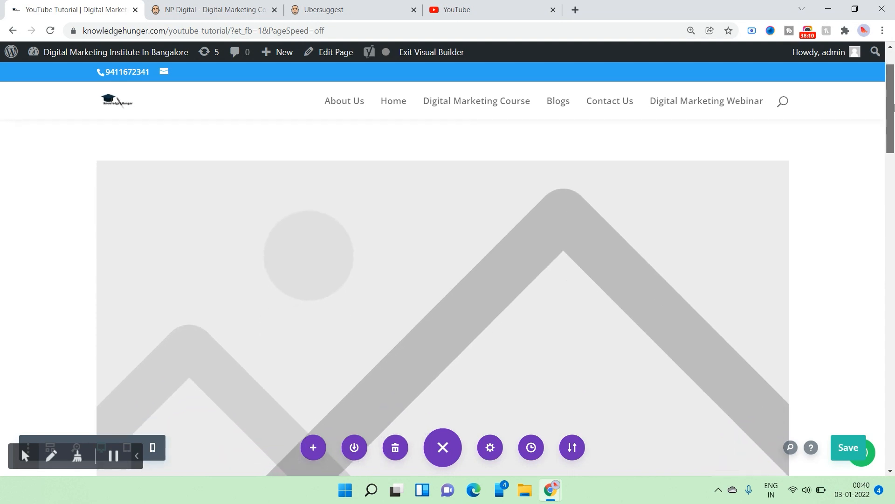
click(444, 159)
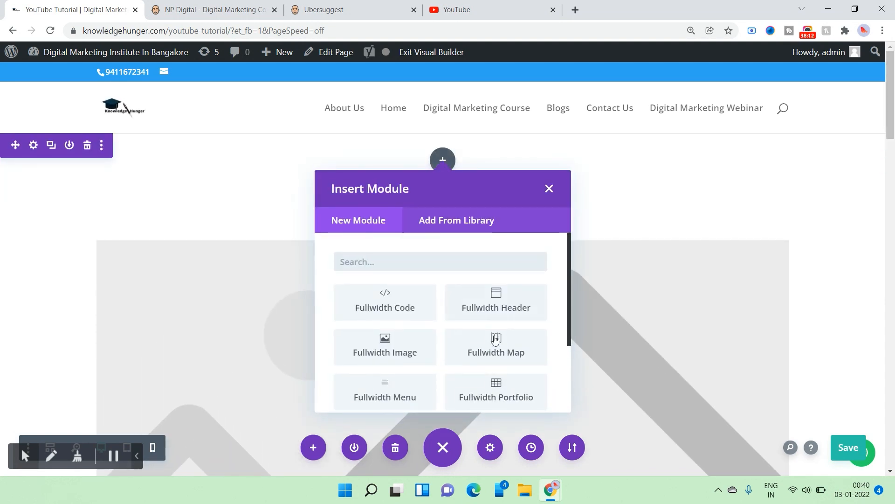
click(552, 189)
Insert a regular section with a single-column row at the end of the page
drag(893, 126, 893, 448)
click(443, 413)
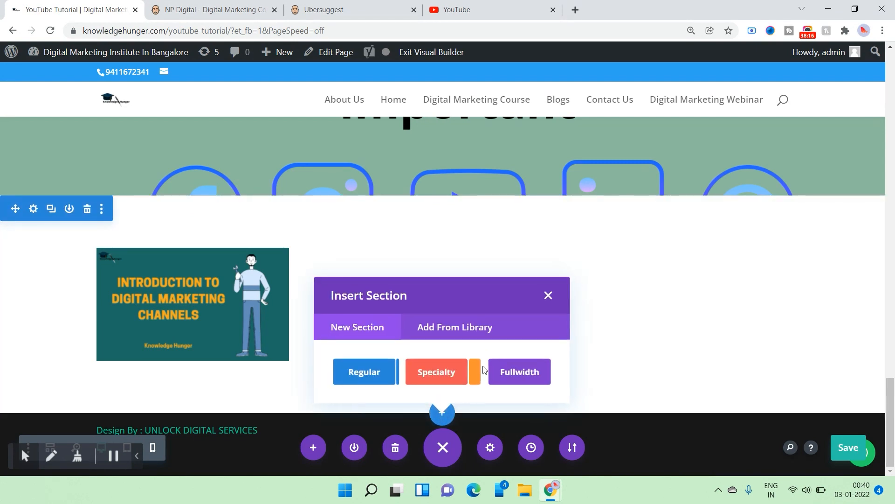
click(375, 371)
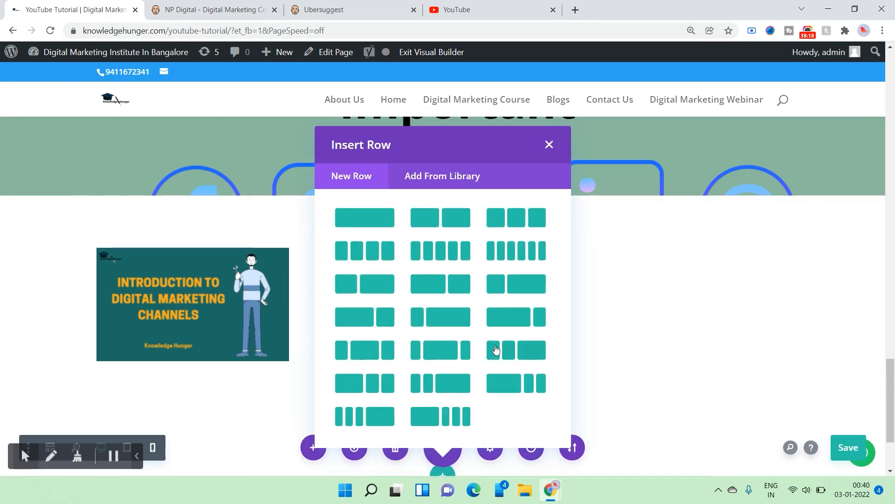
click(378, 215)
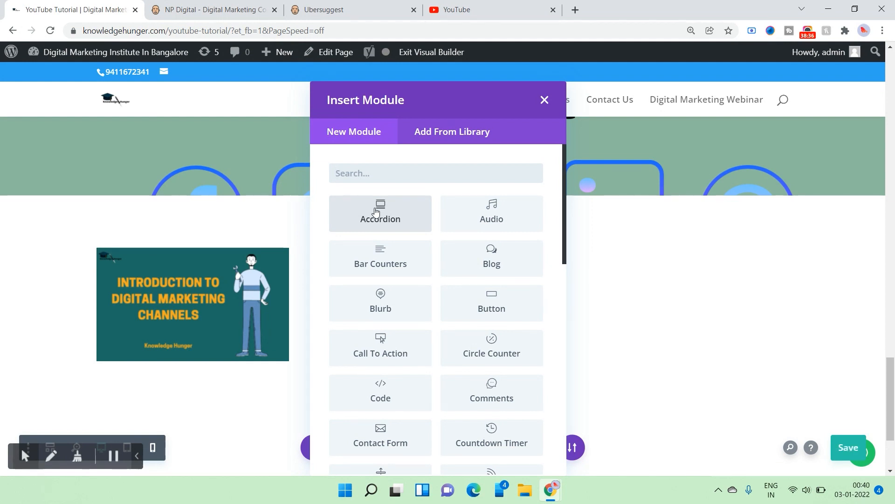
Look through the available modules and add a Contact Form module to the new row
scroll(433, 331, down, 7)
scroll(433, 330, down, 5)
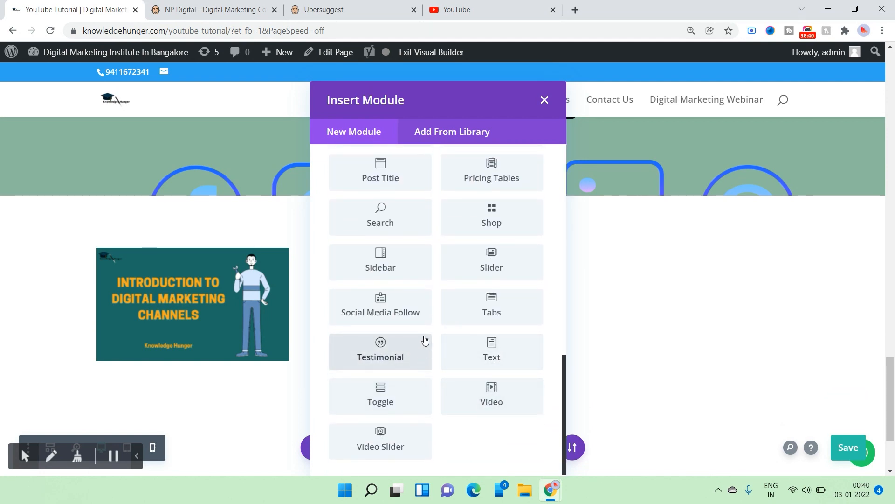
scroll(409, 345, up, 10)
click(390, 268)
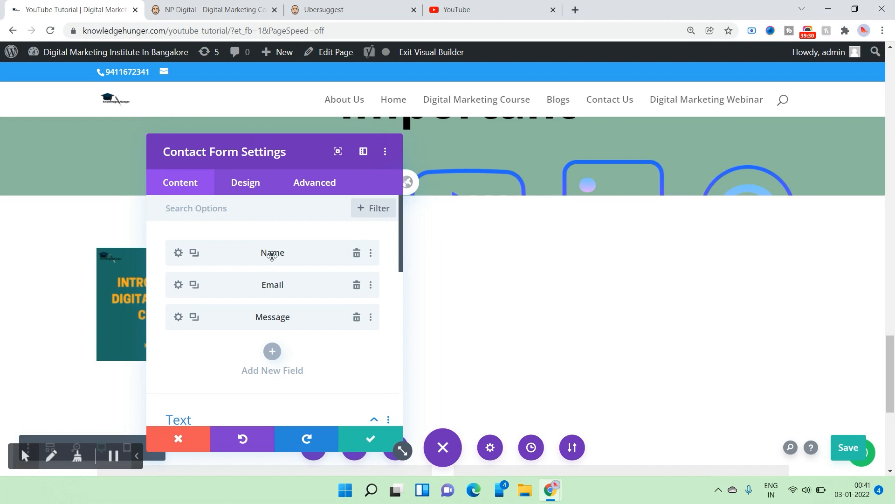
Save the page and delete the default Name, Email and Message fields from the contact form
key(ctrl+s)
click(357, 255)
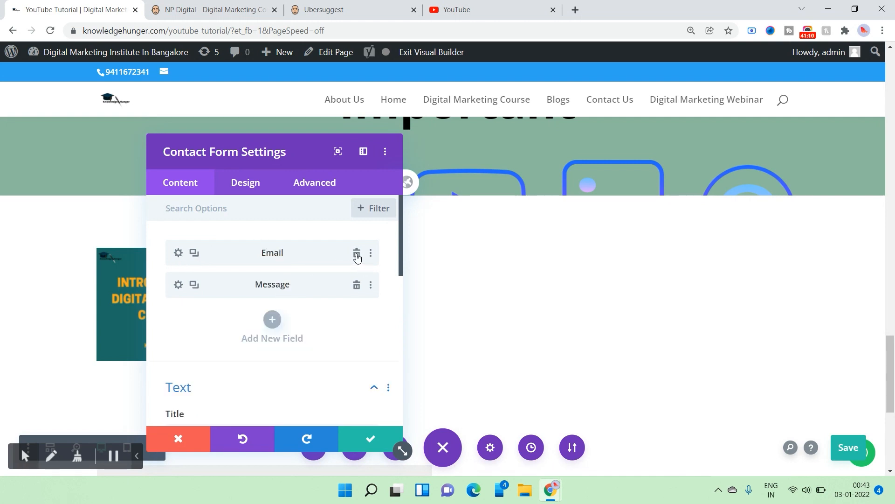
click(356, 255)
click(356, 255)
Add a new field to the contact form and set its title to Name, leaving the field ID empty
click(272, 257)
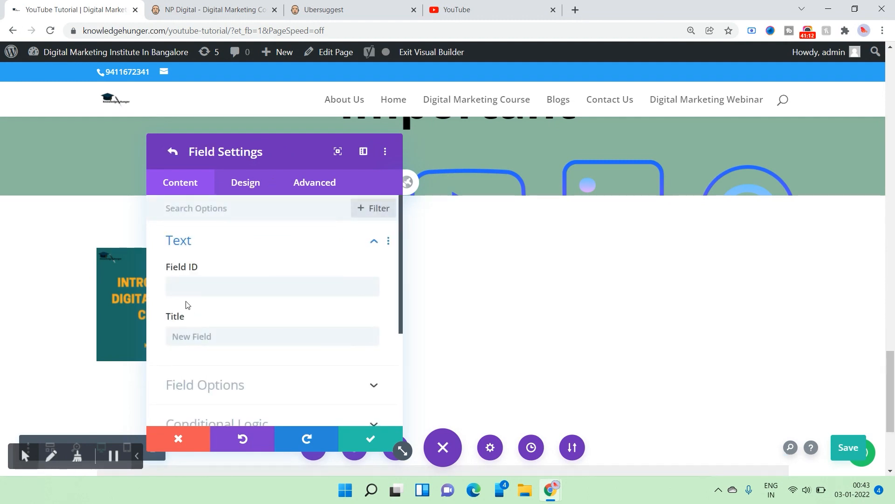
click(188, 286)
text(Nam)
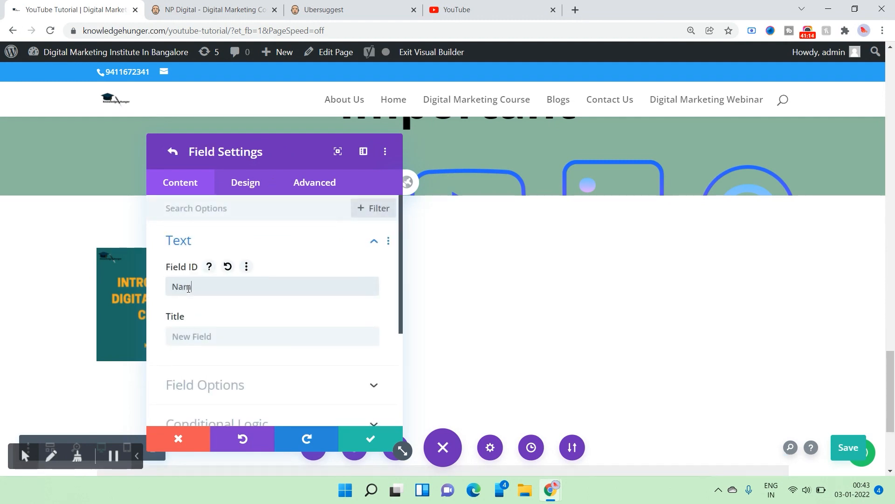
text(e)
double_click(243, 284)
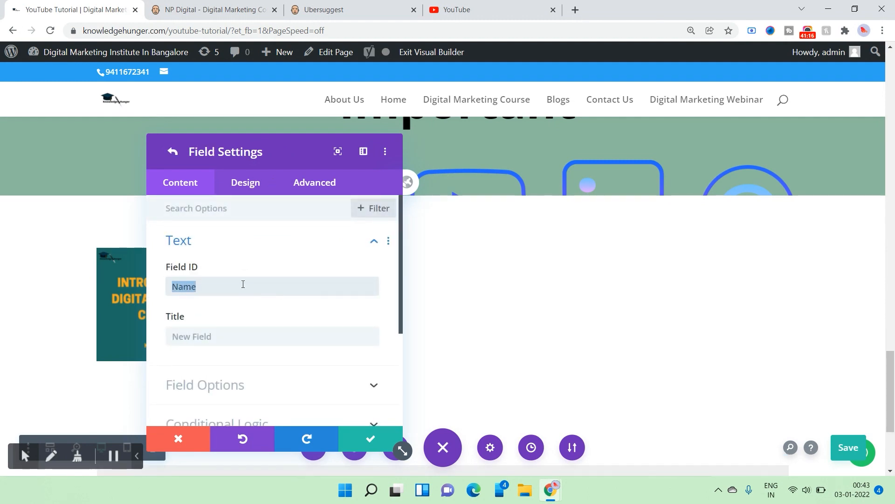
key(ctrl+x)
click(232, 334)
key(ctrl+v)
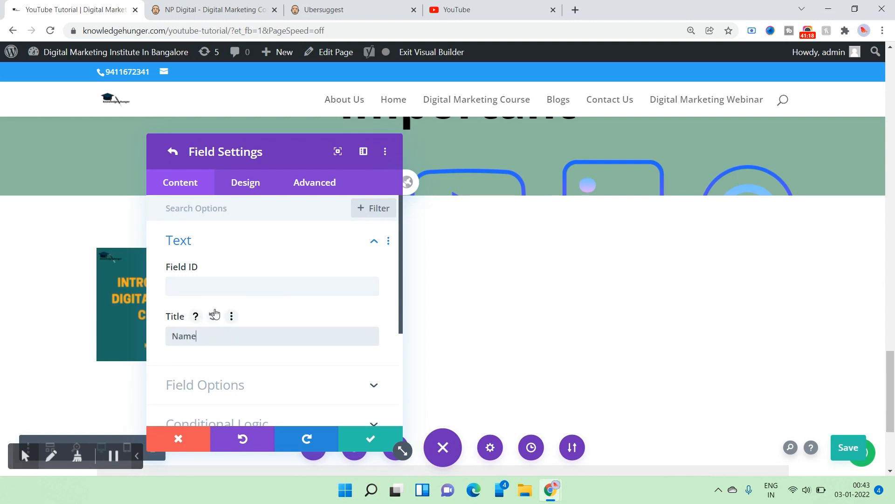
Set the new field's ID to Name and look through its field options for type, length limits and allowed symbols
click(204, 288)
key(ctrl+v)
scroll(229, 277, down, 3)
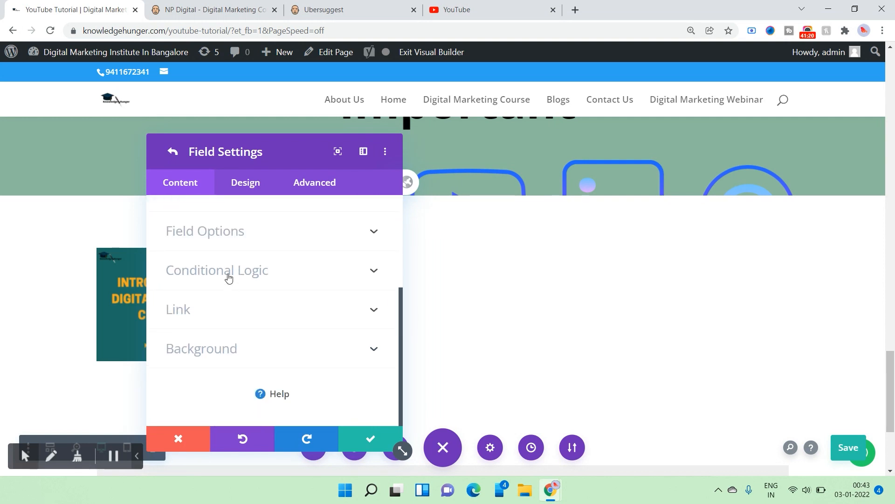
click(217, 232)
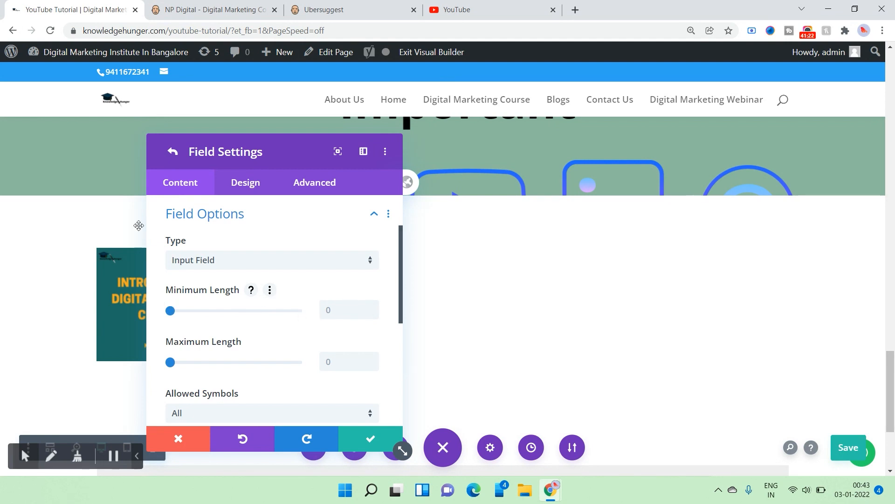
mouse_move(170, 362)
mouse_down()
mouse_move(201, 365)
mouse_move(167, 365)
mouse_up()
scroll(252, 366, down, 3)
scroll(254, 365, up, 4)
Keep Make Fullwidth set to Yes in the Name field's layout design and confirm the field settings
click(240, 188)
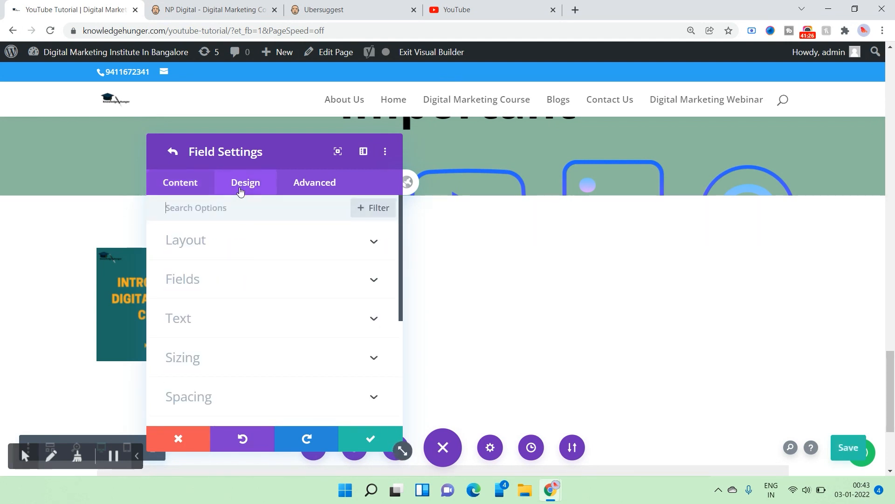
click(211, 250)
click(197, 286)
click(197, 286)
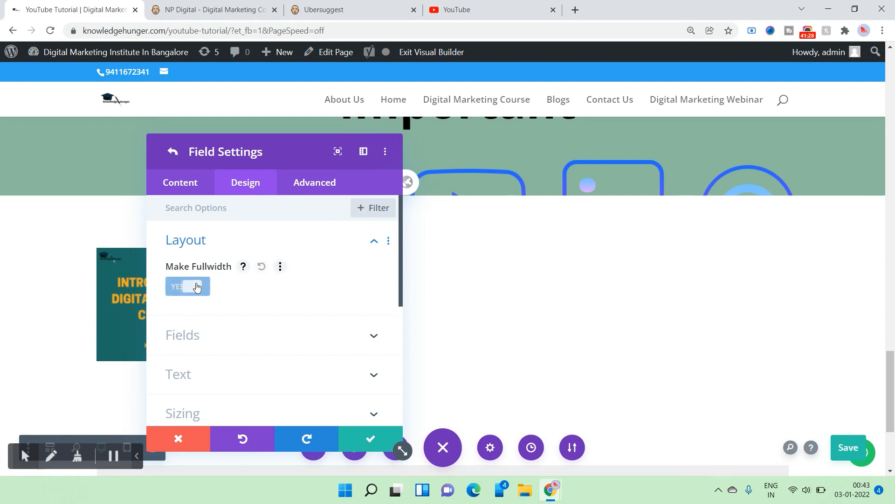
drag(267, 152, 474, 147)
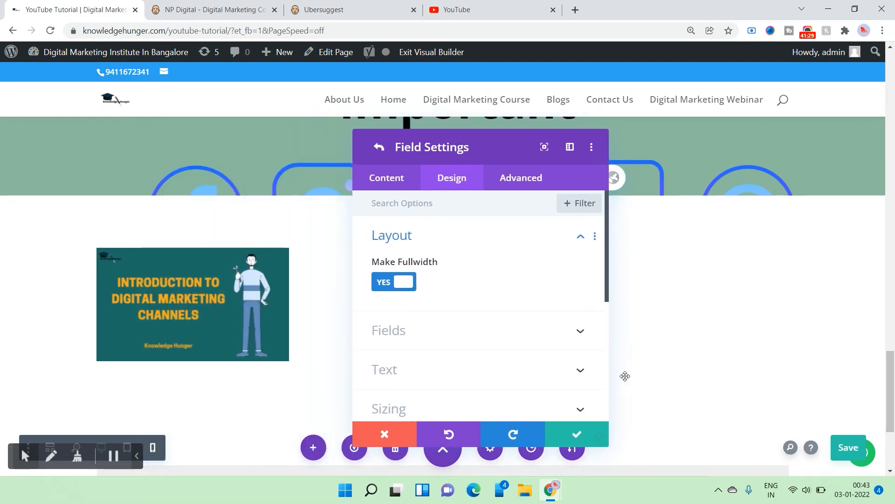
click(575, 437)
scroll(704, 378, down, 4)
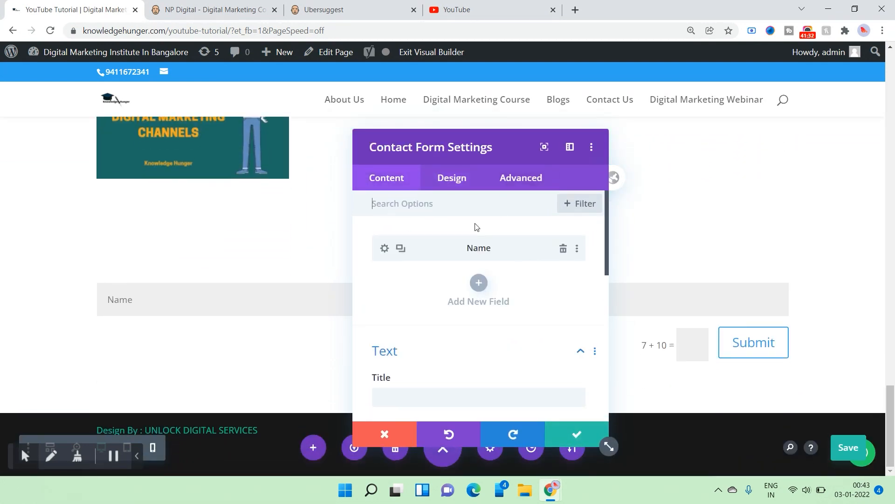
Try to switch off Make Fullwidth in the layout design of the contact form's Name field
click(449, 179)
click(422, 245)
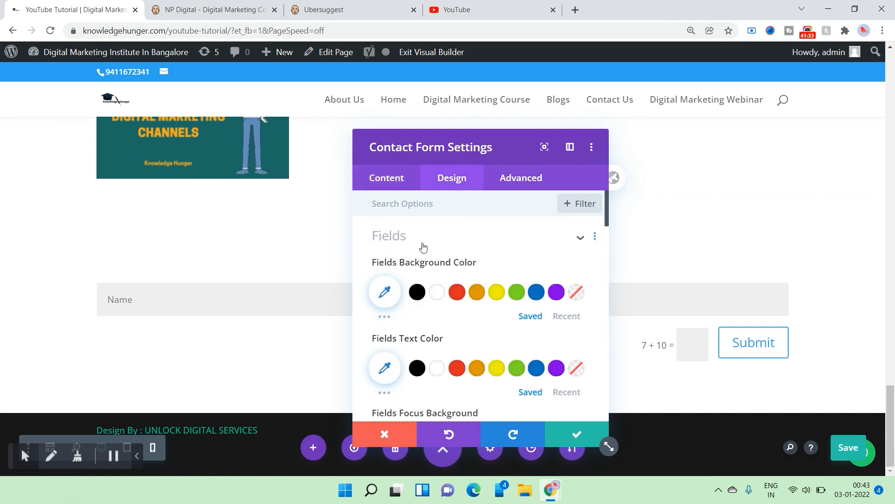
click(382, 173)
click(383, 248)
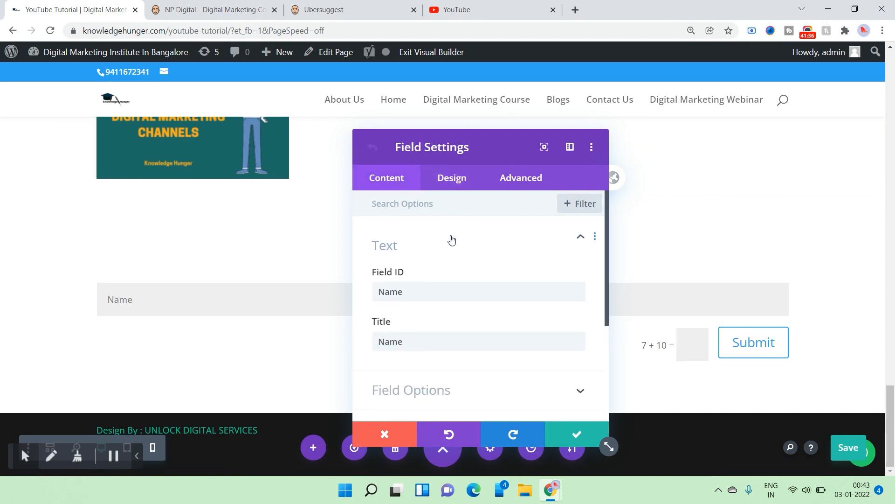
click(448, 180)
click(415, 238)
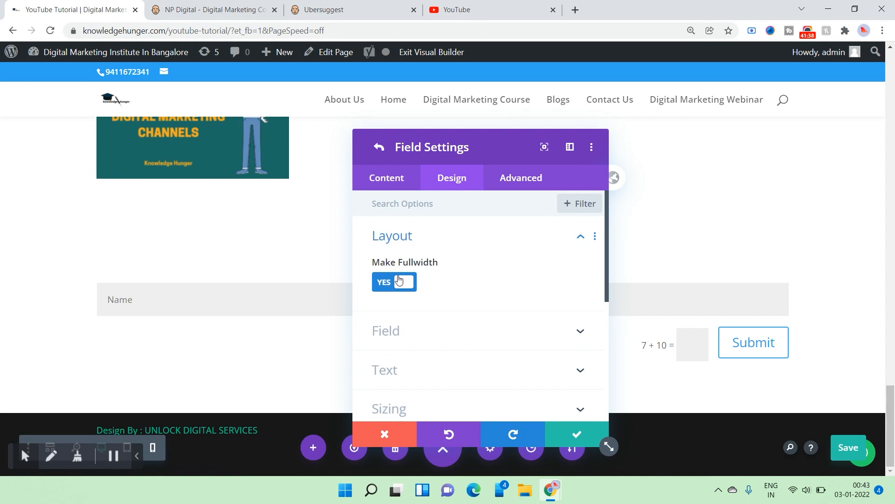
click(399, 280)
drag(476, 143, 263, 77)
click(619, 268)
click(151, 80)
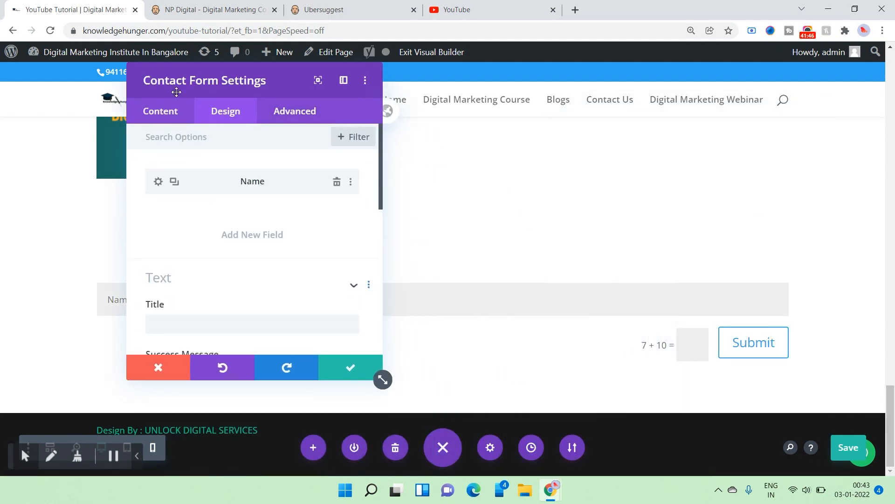
Switch off Make Fullwidth in the Name field's layout design and return to the contact form settings
click(159, 182)
click(240, 116)
click(184, 167)
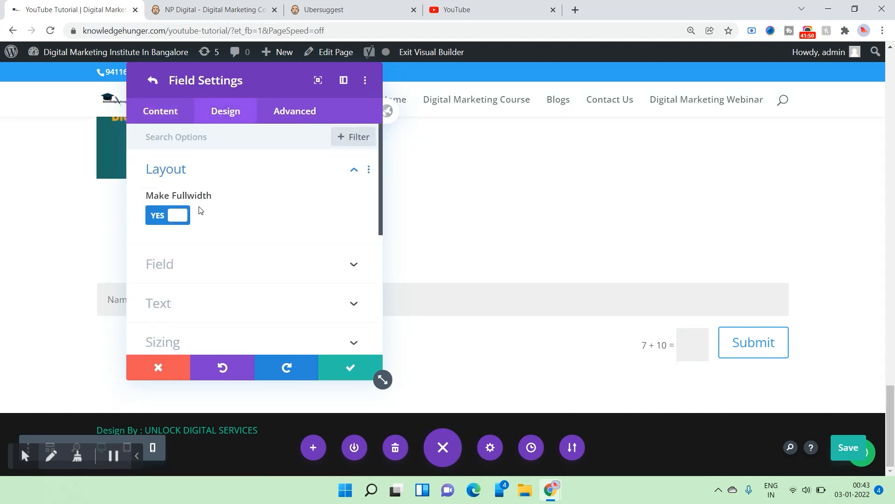
click(186, 214)
click(143, 82)
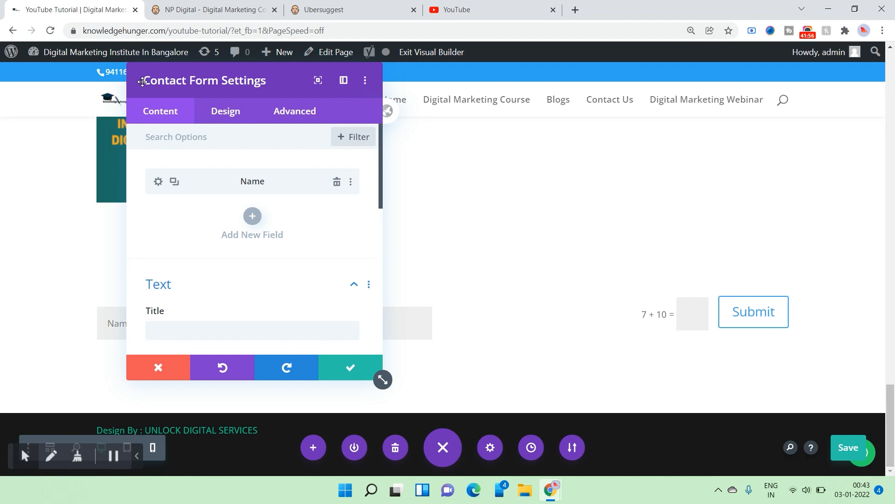
Add another field to the contact form with the field ID Phone Number and confirm it
click(252, 216)
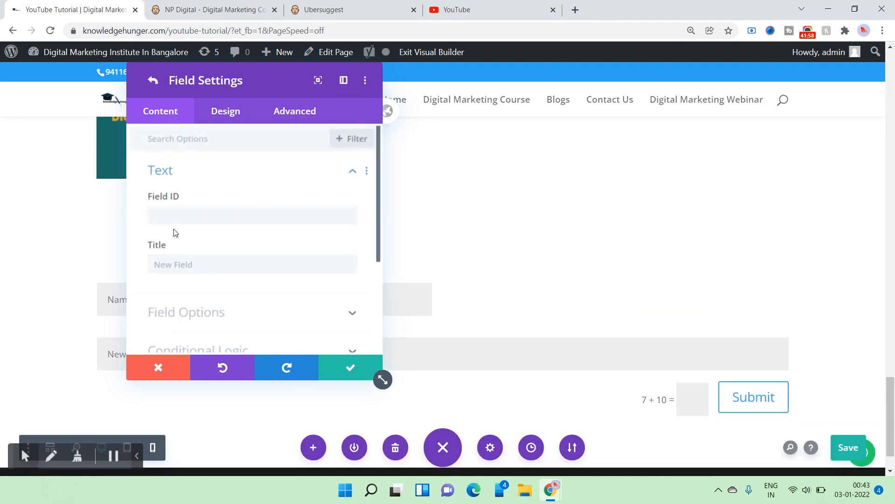
click(203, 218)
text(Ph)
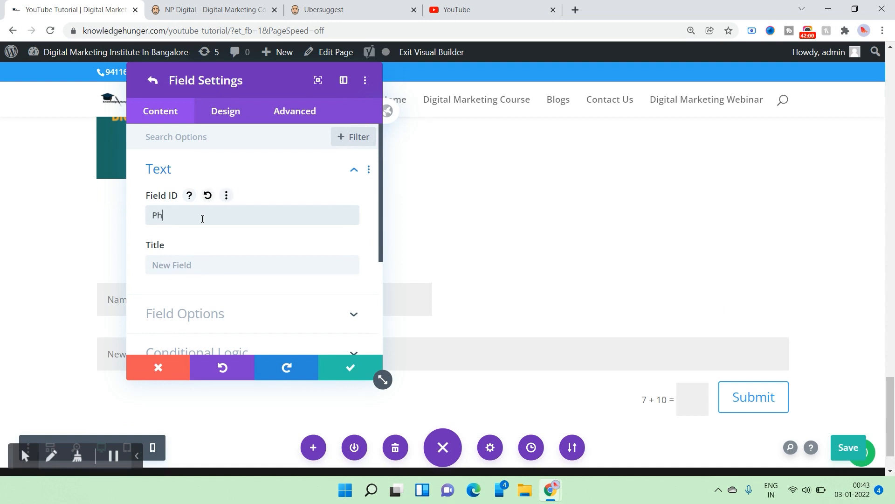
text(one Number)
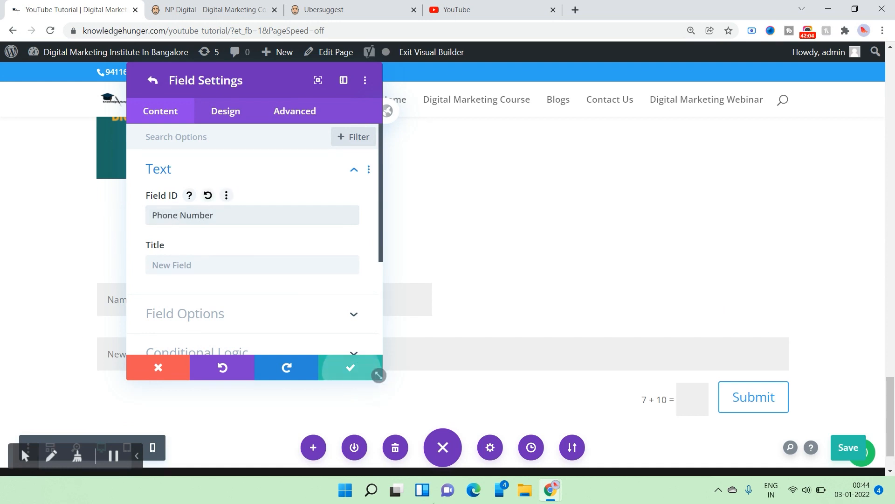
click(375, 370)
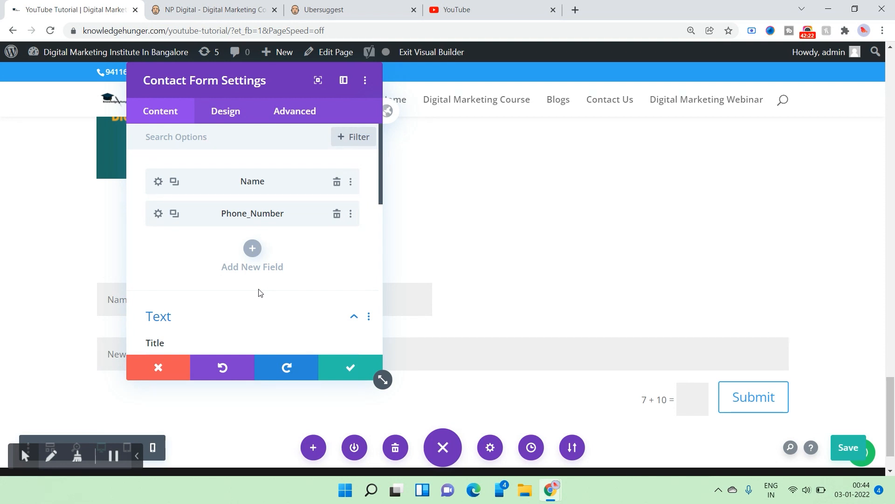
Set the contact form's title to "Love to connect" and uncover the form heading behind the settings window
scroll(260, 293, down, 2)
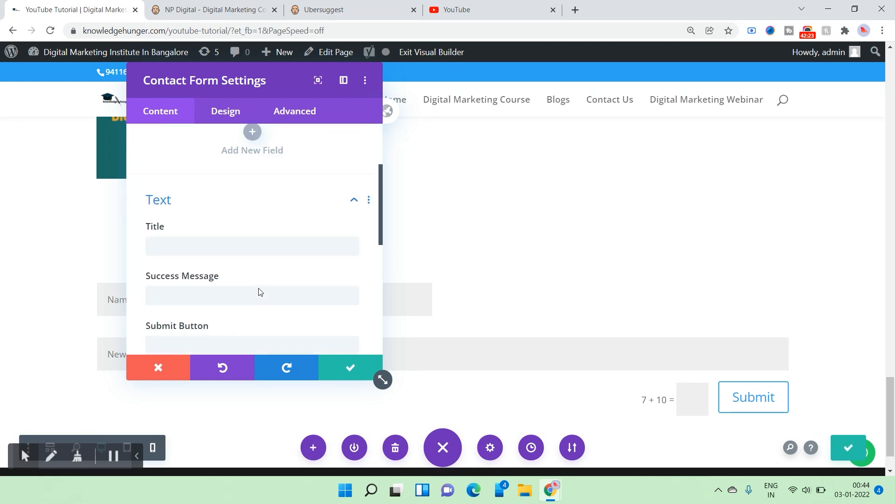
click(196, 243)
text(A)
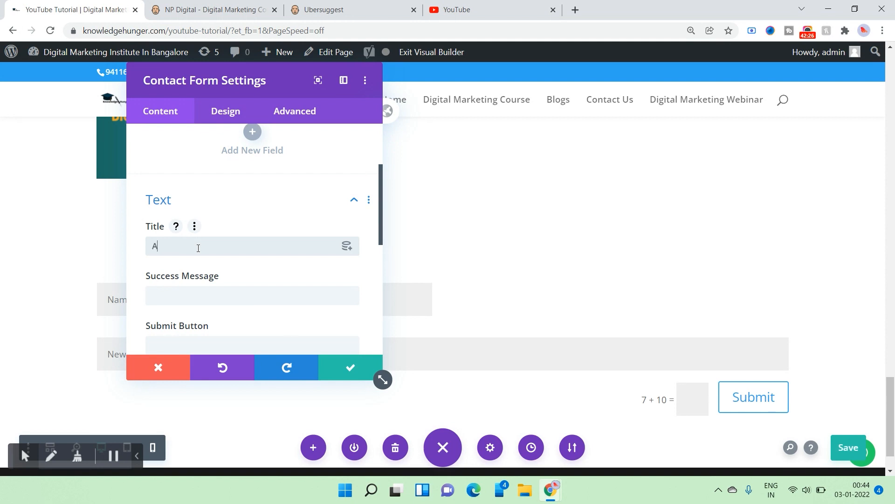
text(s)
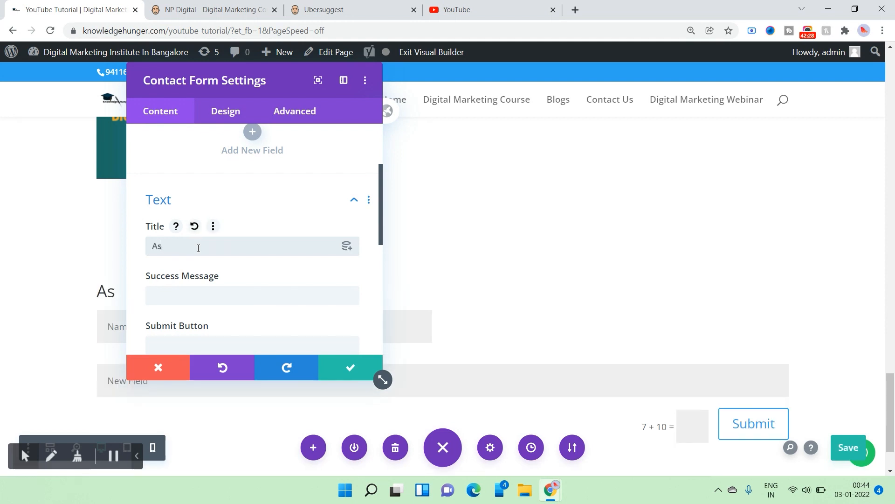
key(BackSpace)
key(BackSpace)
text(Lo)
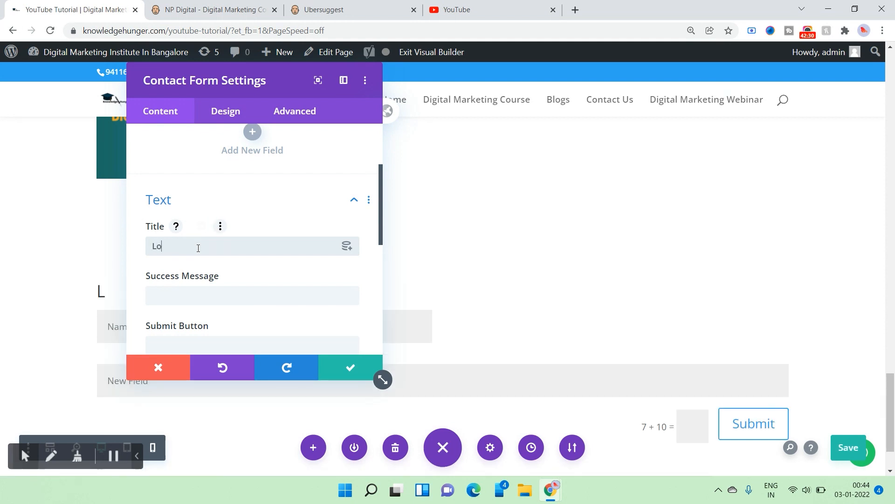
text(ve to connect)
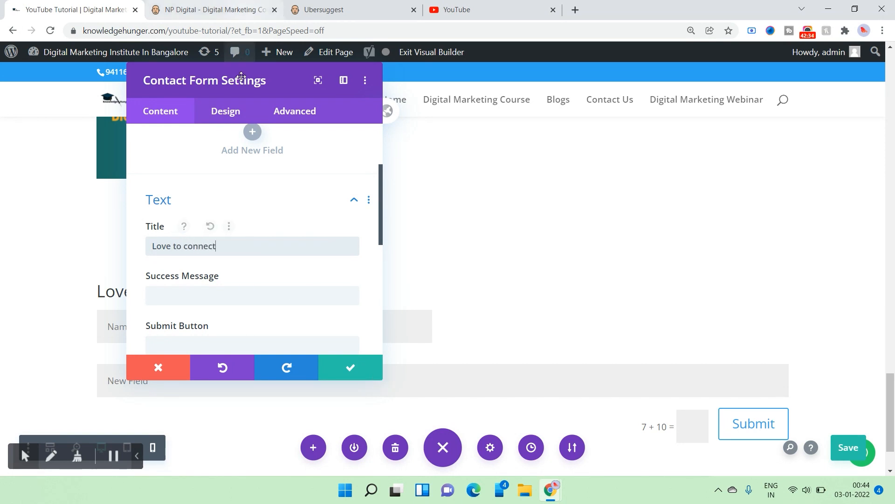
drag(262, 80, 567, 100)
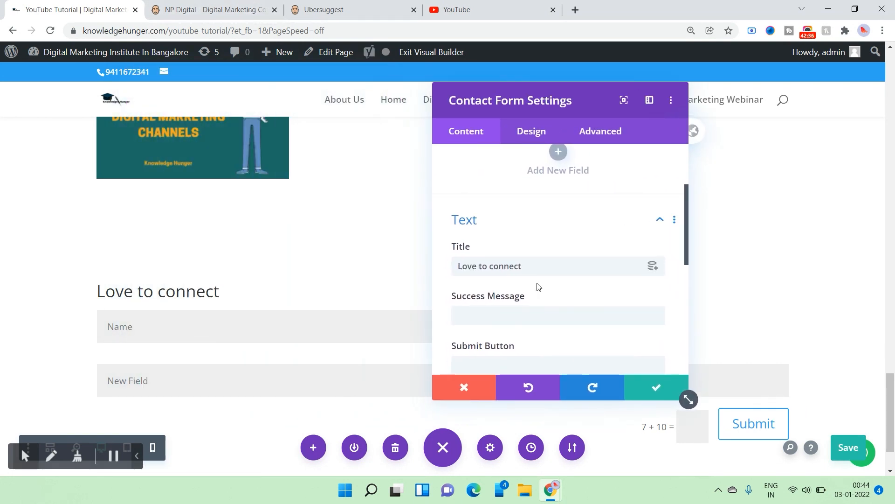
Set the contact form's success message to "Our Seller will contact you"
click(525, 311)
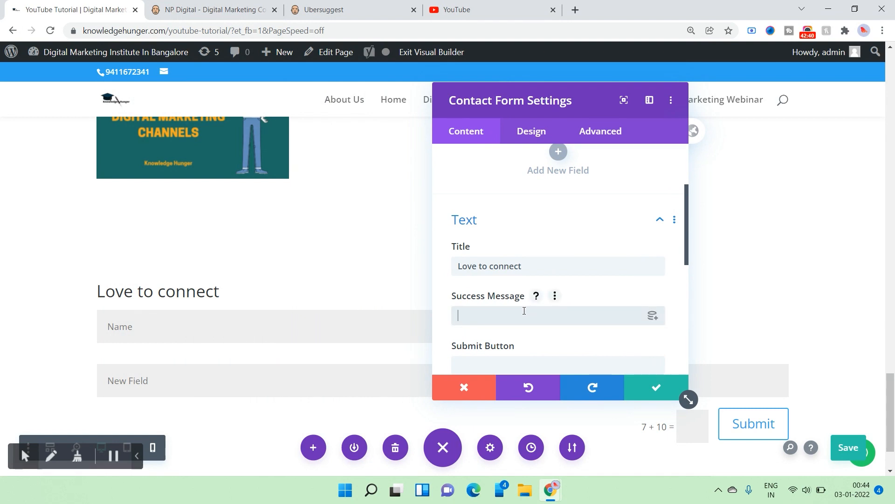
text(Our Seller wi)
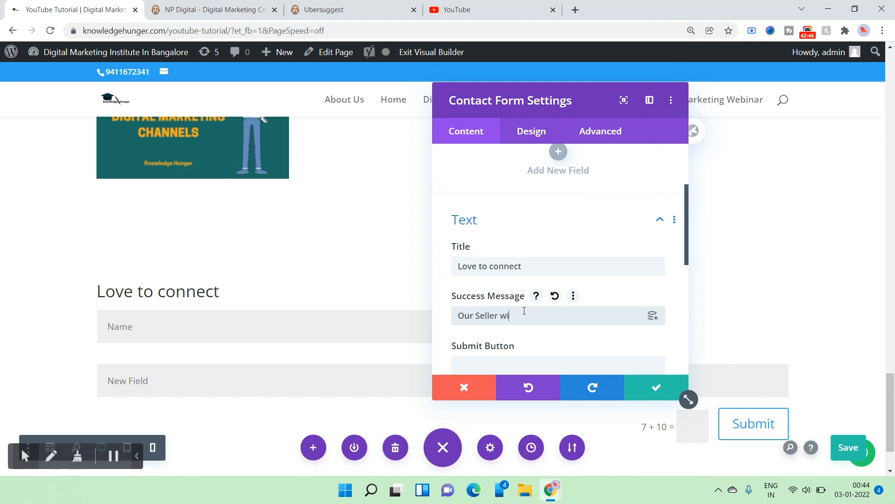
text(ll contact you)
scroll(530, 311, down, 3)
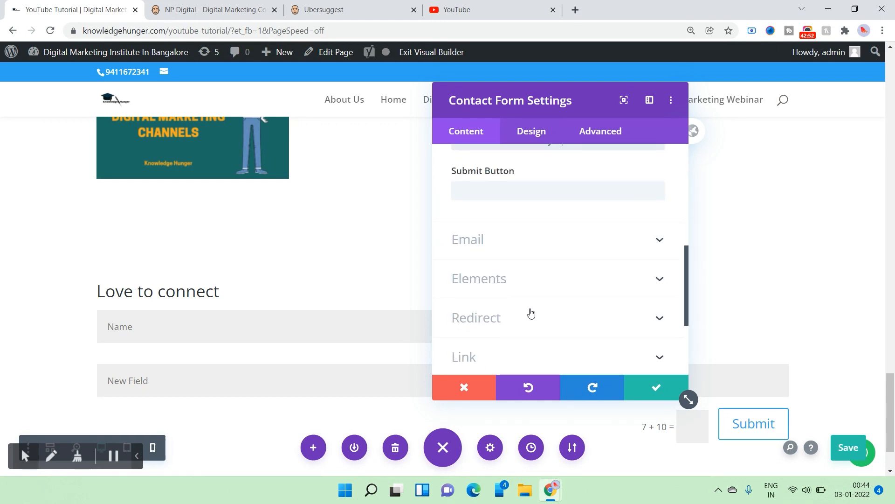
click(488, 192)
text(Sun)
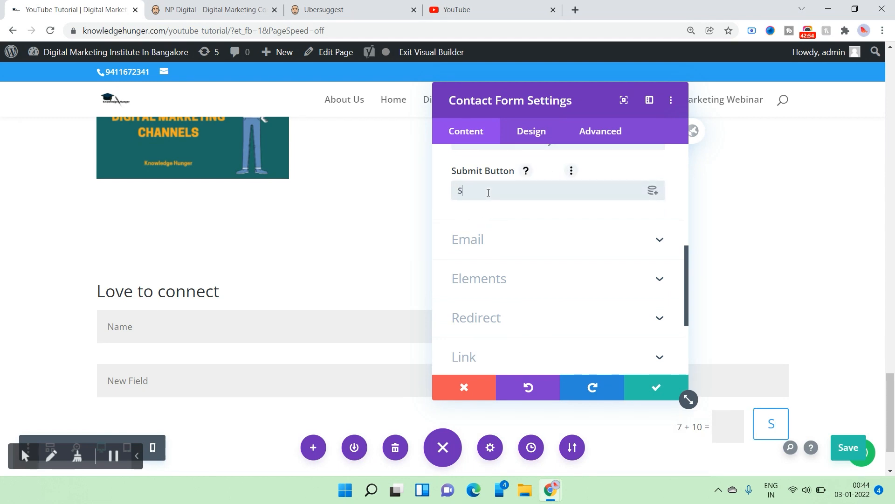
key(BackSpace)
key(BackSpace)
key(BackSpace)
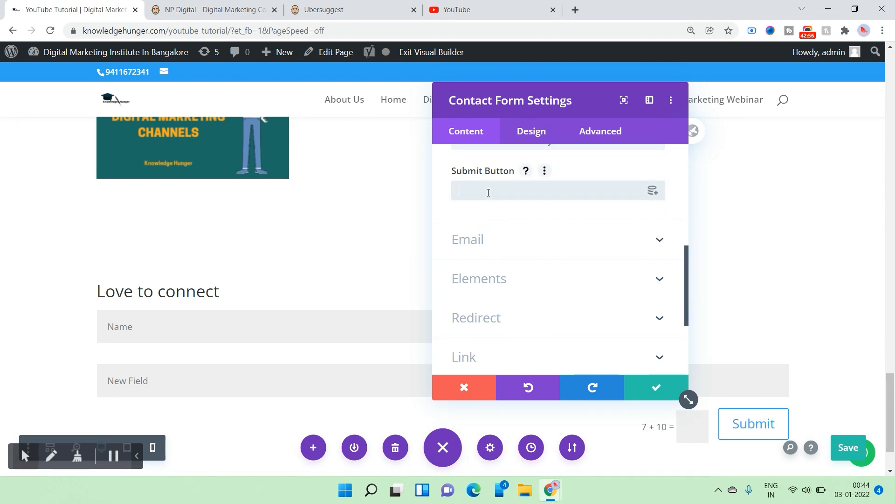
text(Th)
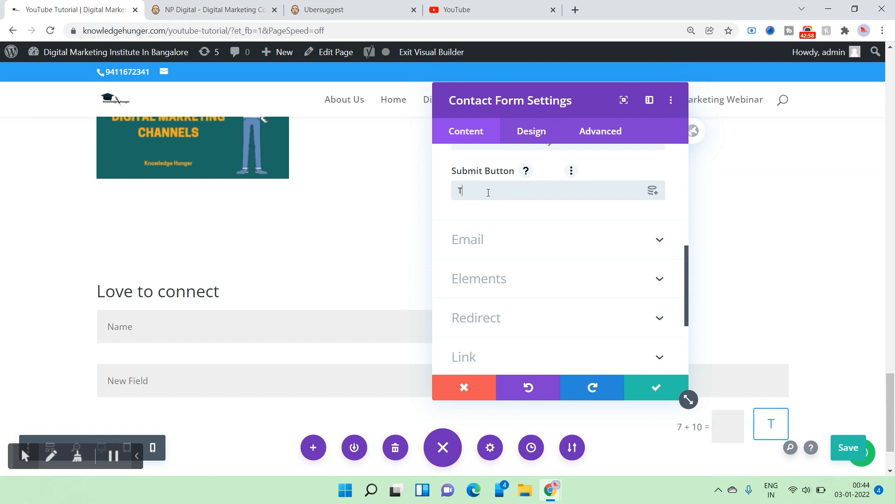
key(BackSpace)
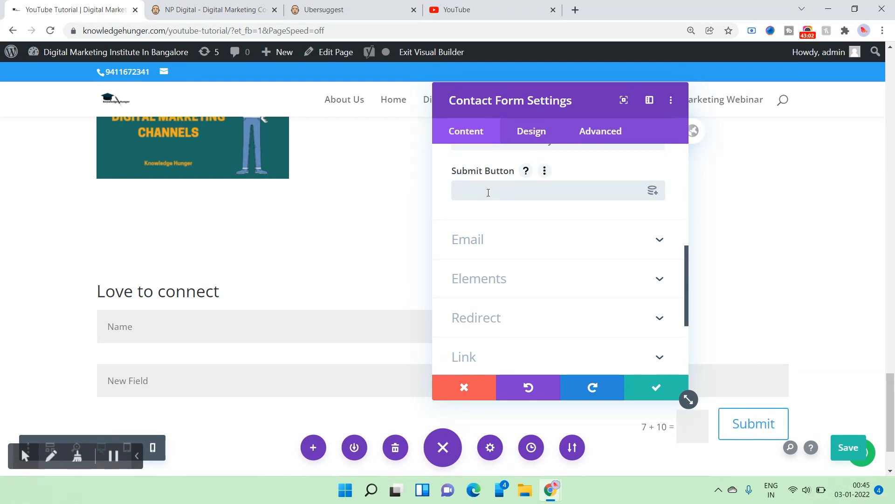
View the form's email options, confirm the contact form settings and save the page
click(493, 246)
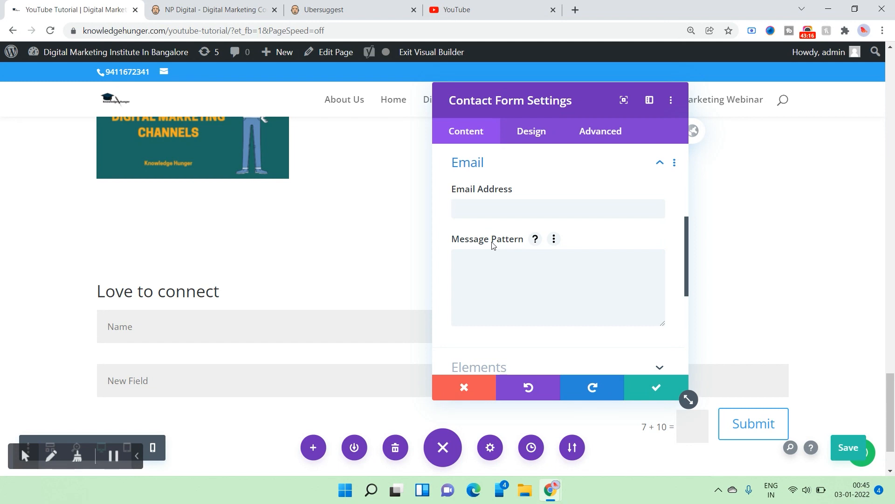
click(637, 381)
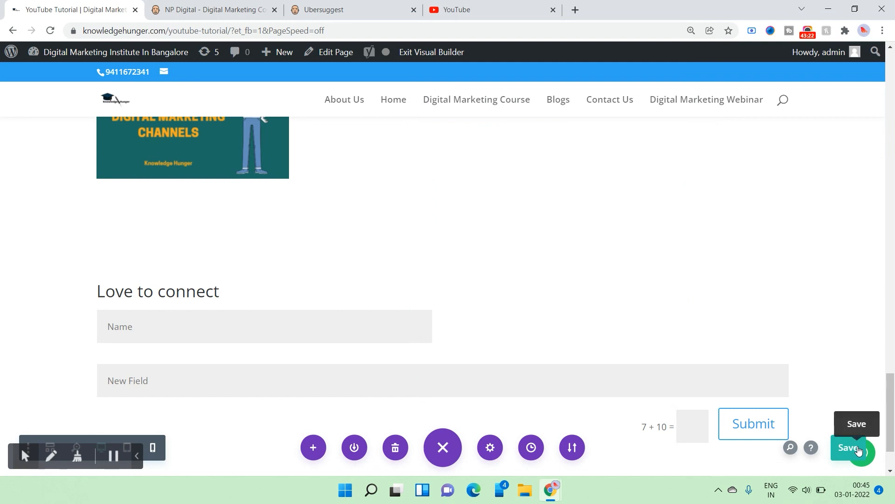
click(859, 449)
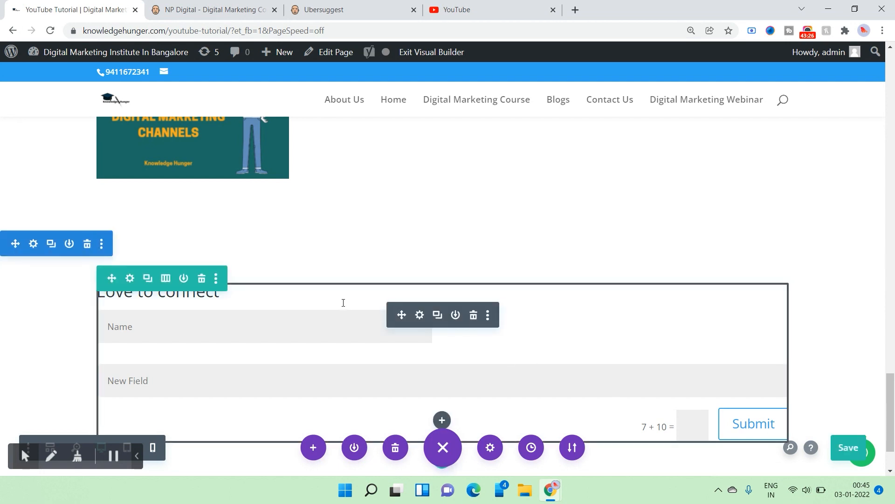
Open the contact form's Name field settings and review its field options
click(513, 401)
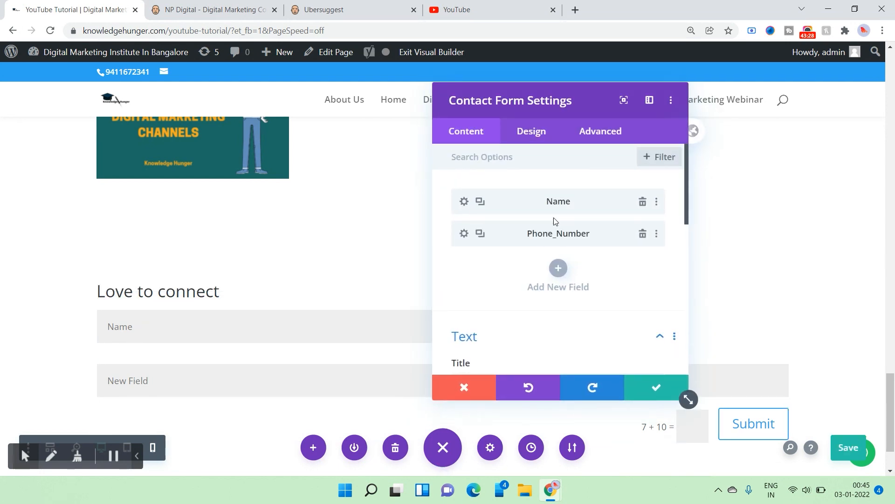
click(463, 201)
scroll(537, 242, down, 3)
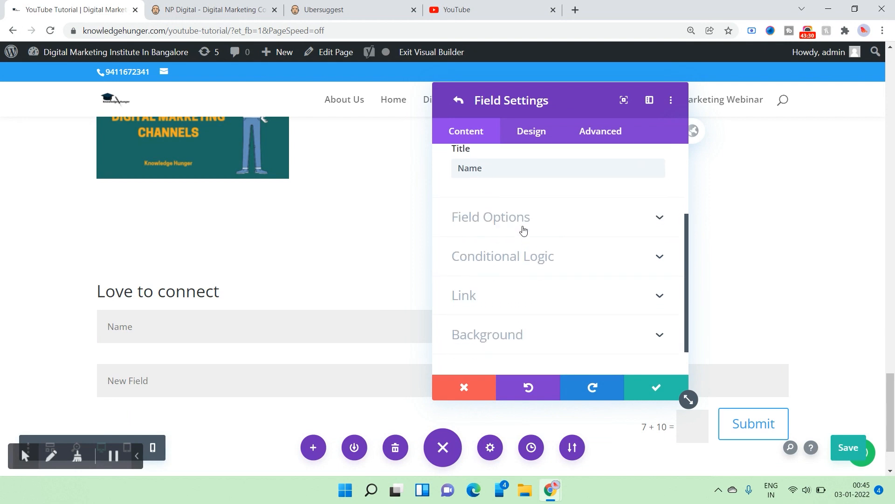
click(523, 228)
scroll(544, 247, down, 3)
scroll(541, 257, down, 1)
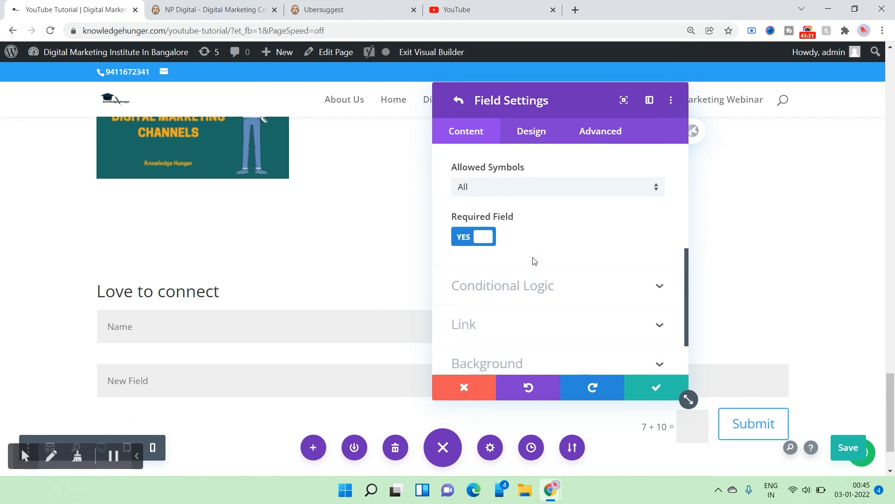
Enable conditional logic for the Name field
click(522, 280)
click(523, 159)
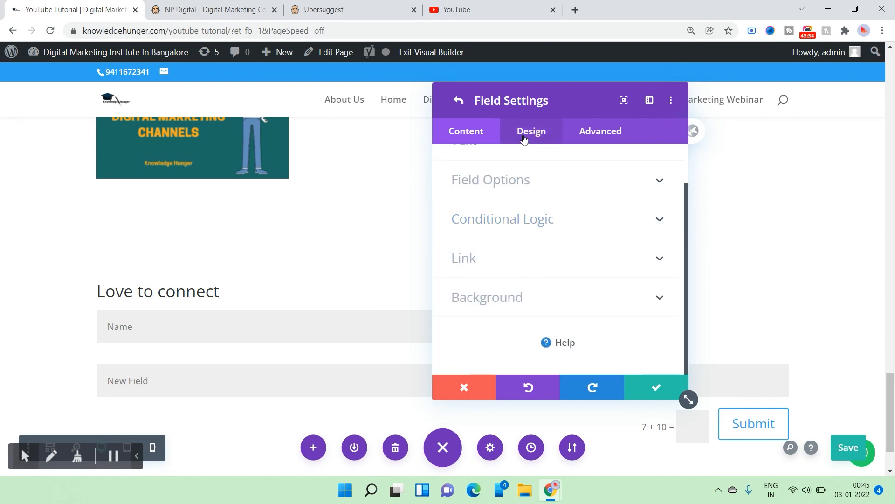
click(514, 234)
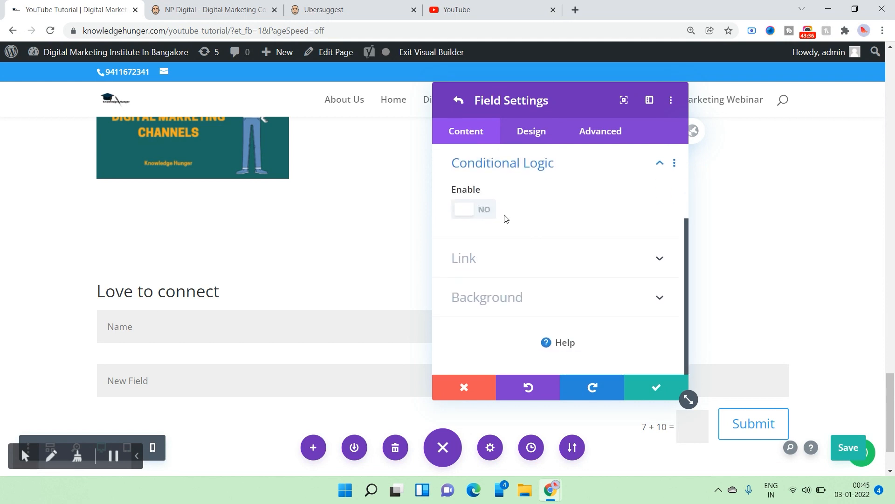
click(480, 209)
scroll(537, 250, up, 3)
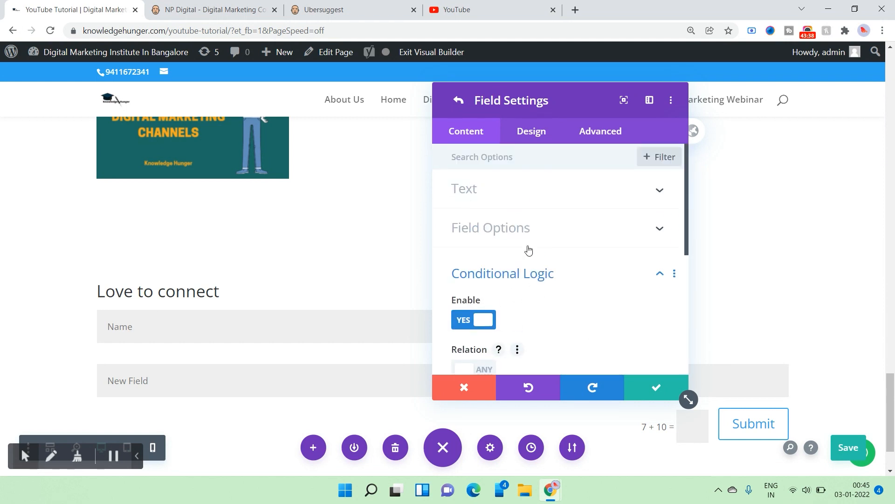
Try the Email Field, Textarea and Checkboxes types on the Name field
click(527, 250)
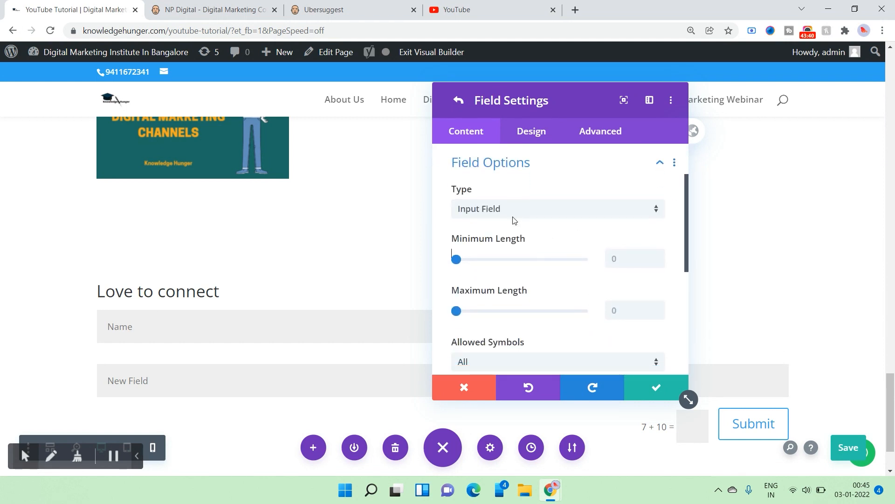
click(513, 215)
click(504, 239)
click(517, 207)
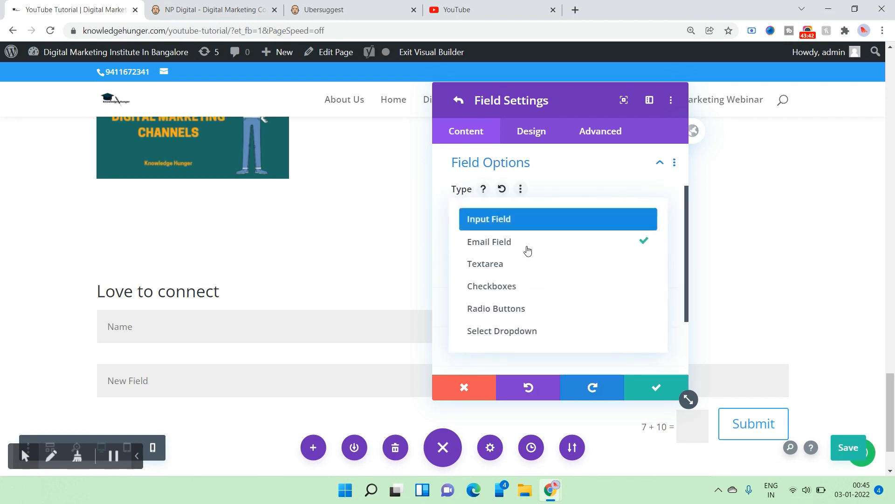
click(532, 264)
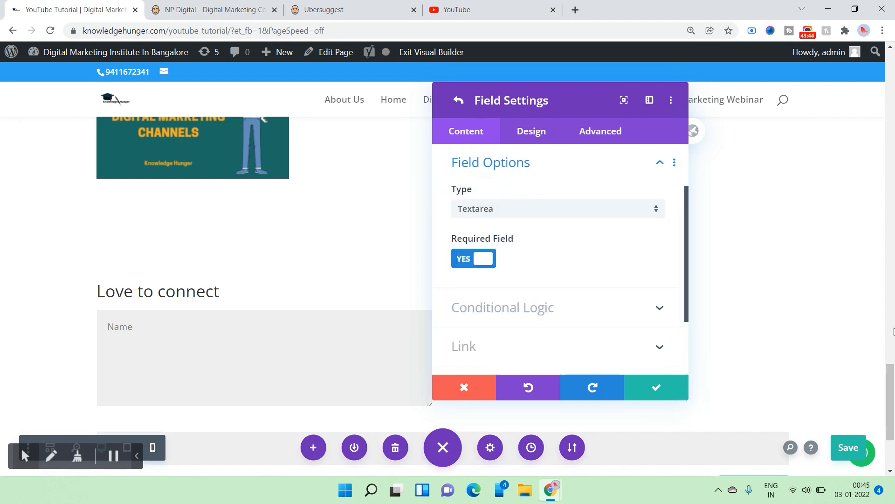
click(504, 214)
click(507, 284)
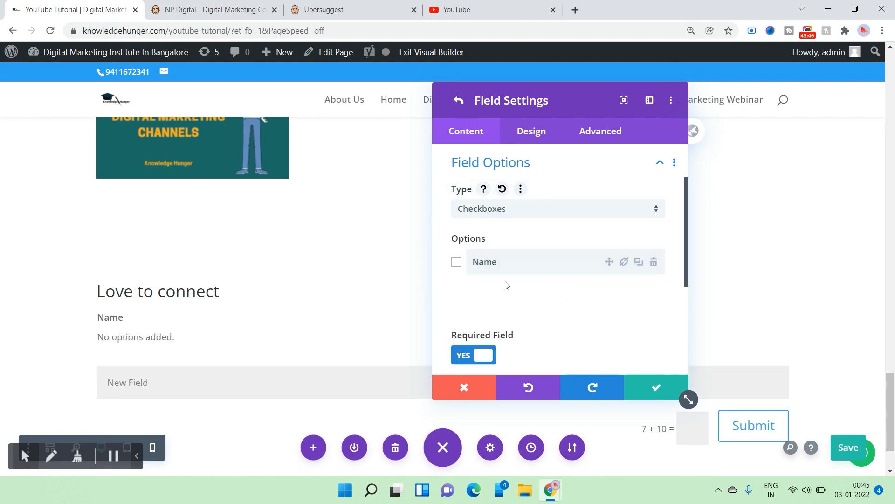
Try the Radio Buttons, Select Dropdown and Textarea types on the Name field
click(513, 214)
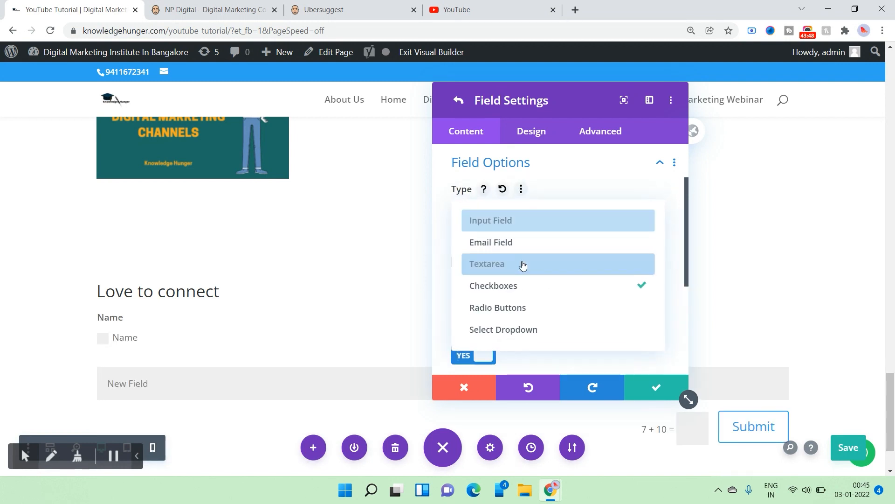
click(515, 308)
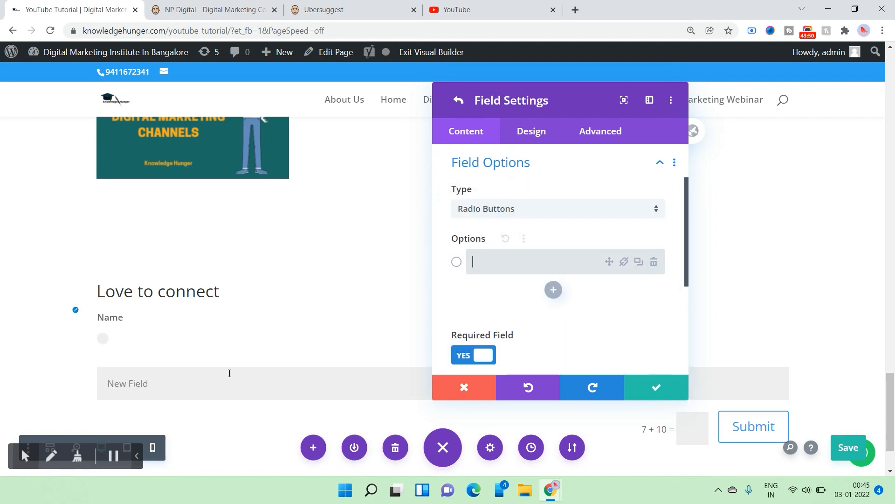
click(511, 210)
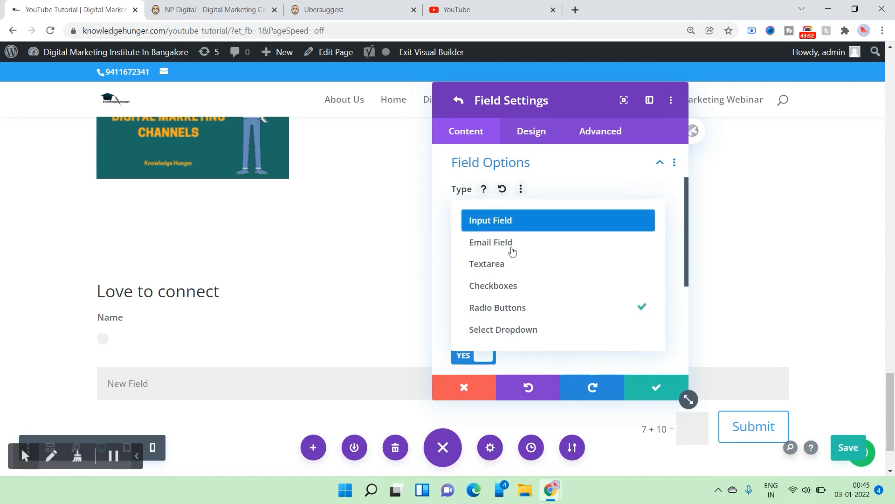
click(508, 329)
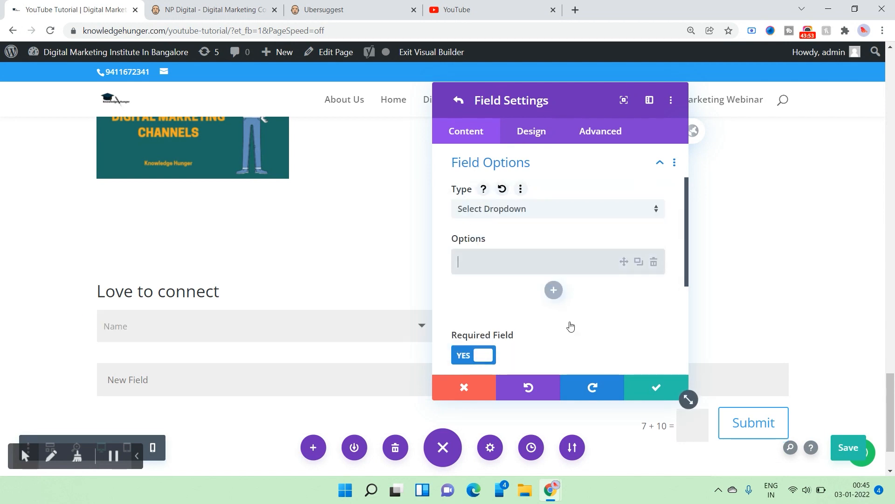
click(507, 219)
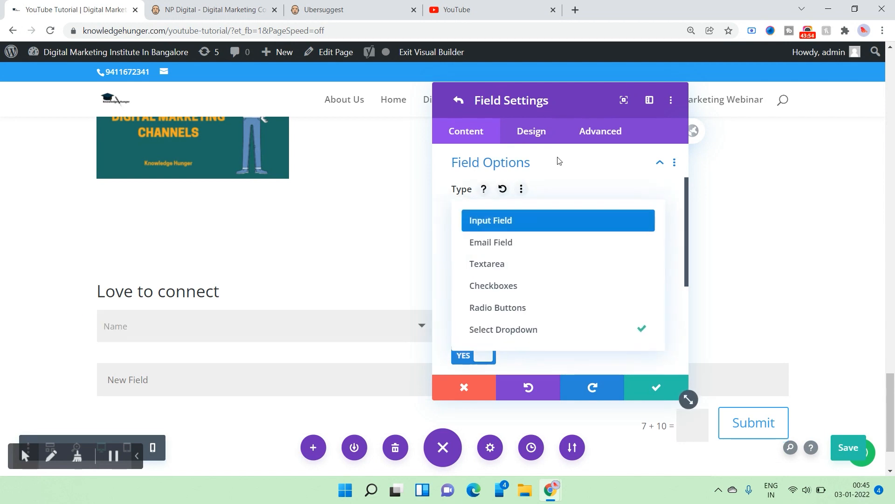
click(494, 262)
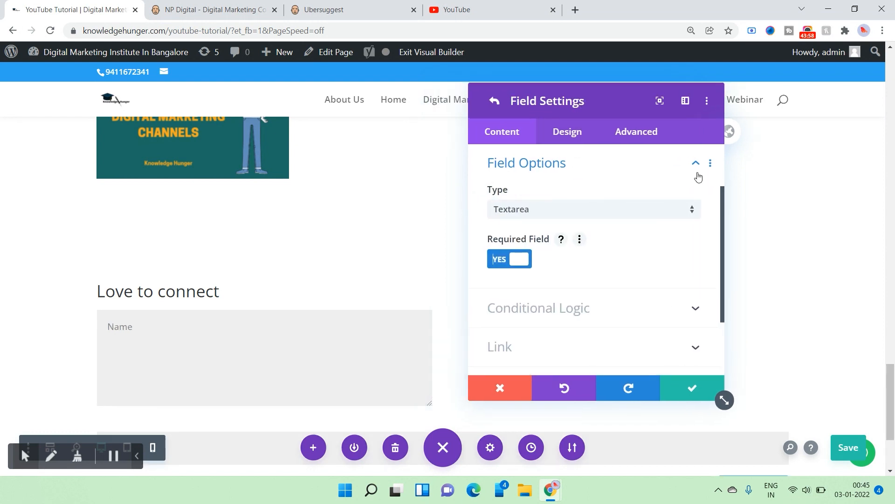
Set the Name field's type to Checkboxes
drag(890, 387, 891, 410)
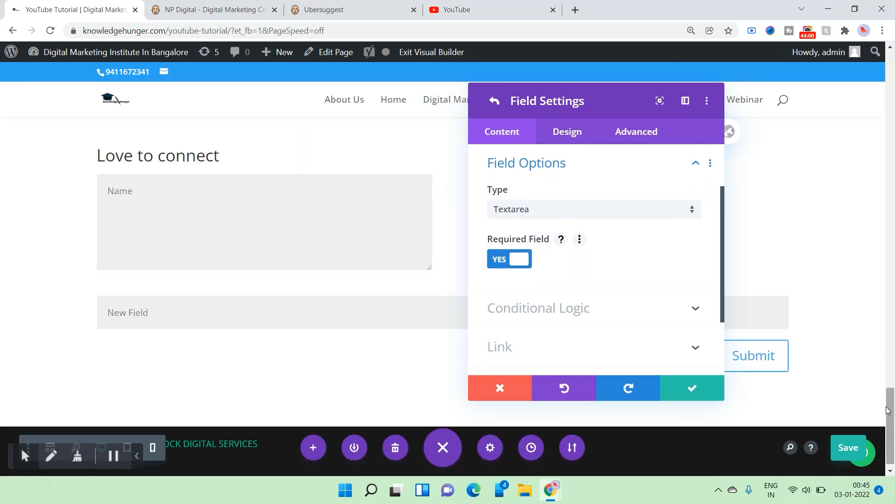
click(528, 214)
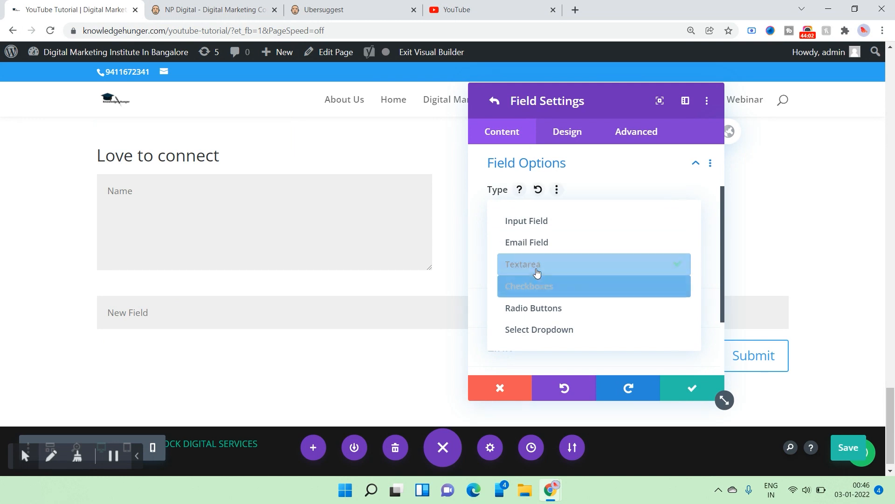
click(538, 287)
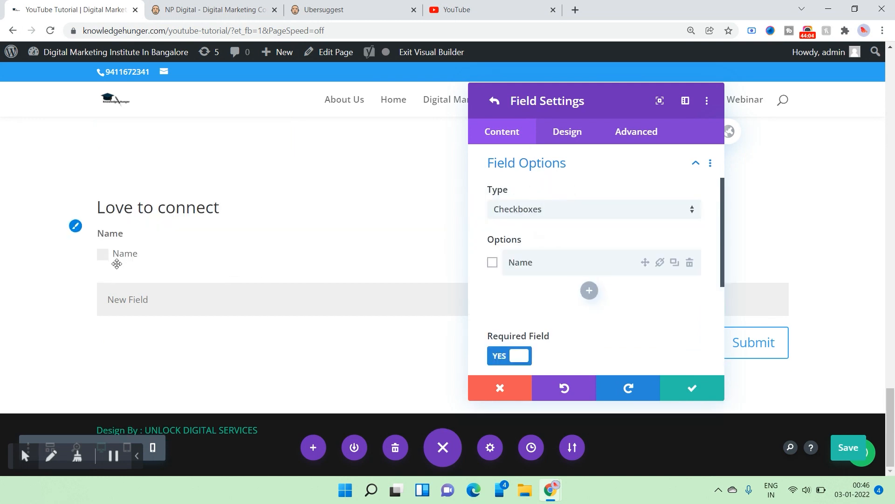
Label the first checkbox option Xuv and add a second option labelled Hachbag
click(550, 270)
key(BackSpace)
key(BackSpace)
key(BackSpace)
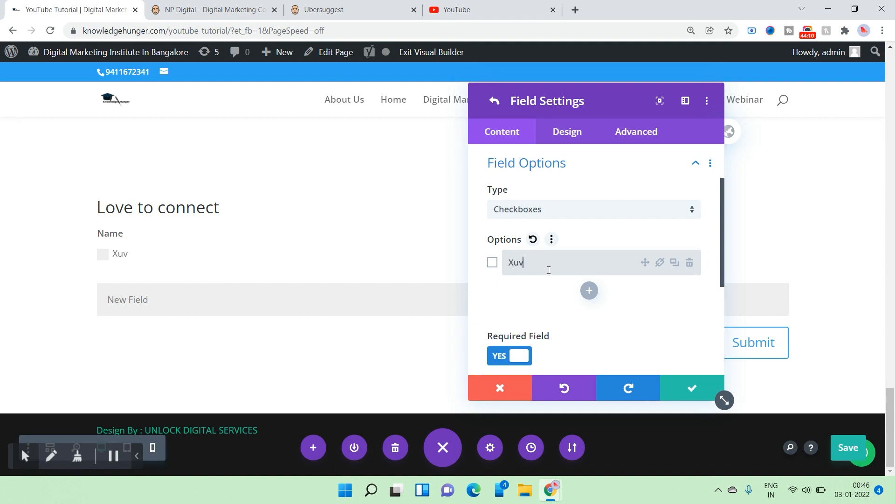
text(Xuv)
click(582, 297)
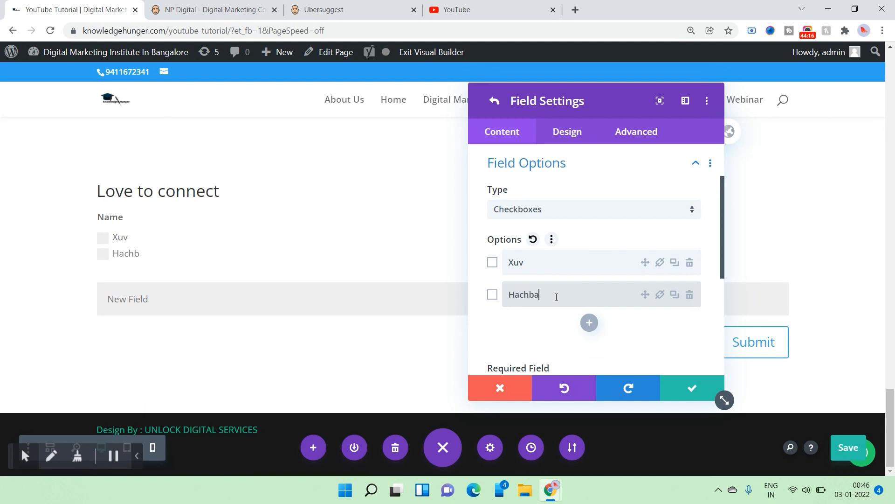
text(Hachbag)
Relabel the Name field's two checkbox options as Gaming and Normal
key(BackSpace)
click(555, 252)
key(BackSpace)
key(BackSpace)
key(BackSpace)
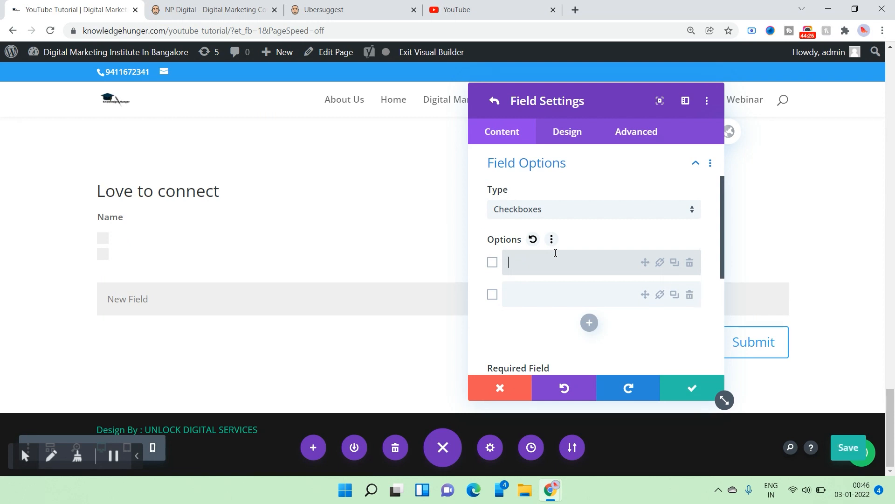
text(Gaming)
click(539, 286)
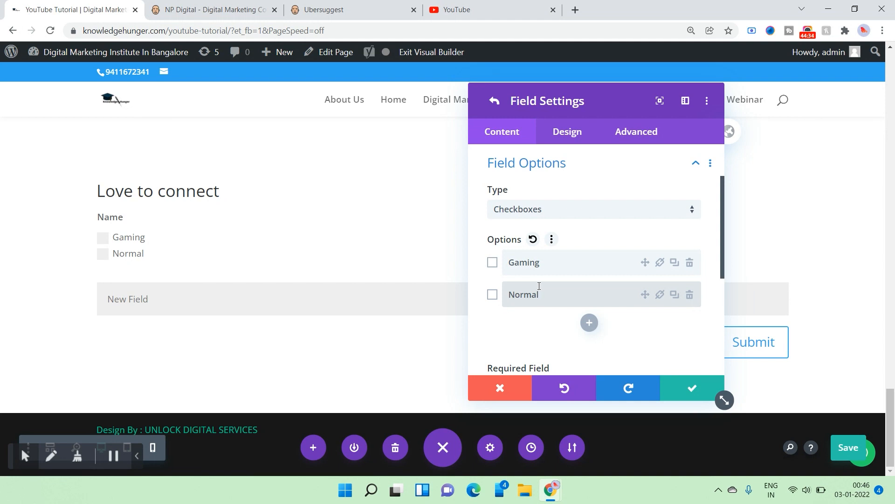
Add a third checkbox option labelled Qwerty to the Name field
click(589, 322)
scroll(536, 299, down, 1)
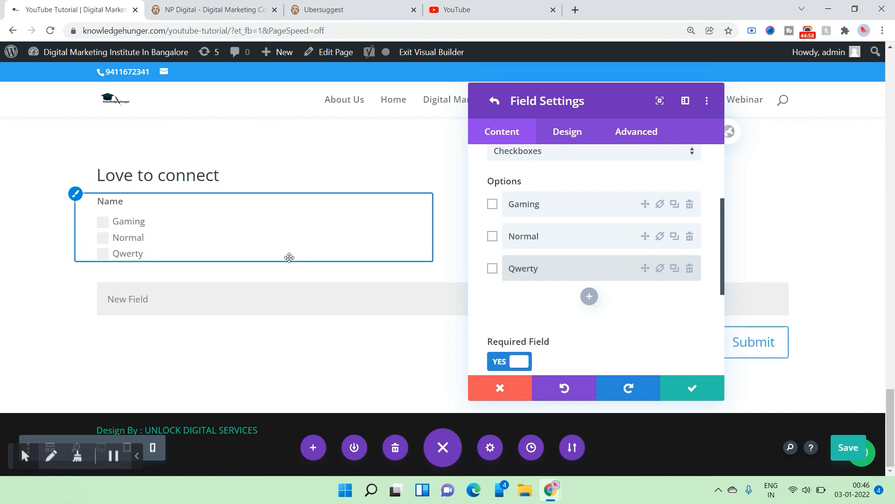
scroll(130, 253, up, 4)
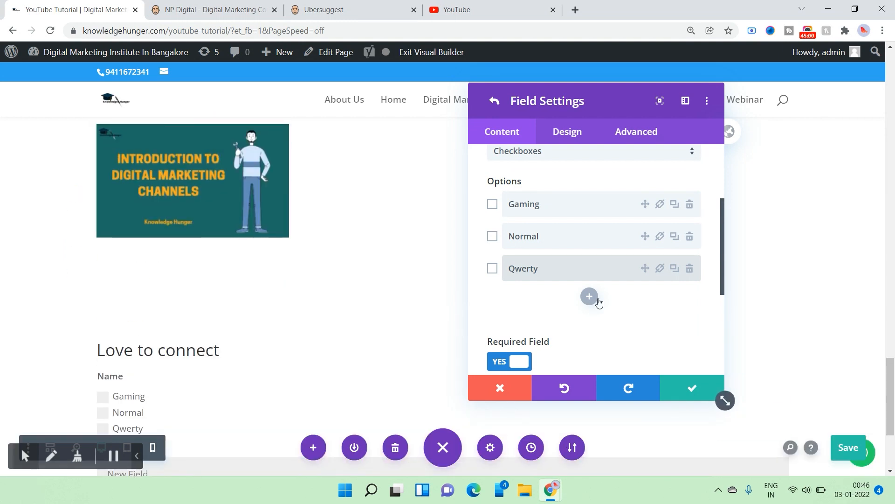
scroll(574, 303, up, 3)
scroll(545, 310, down, 3)
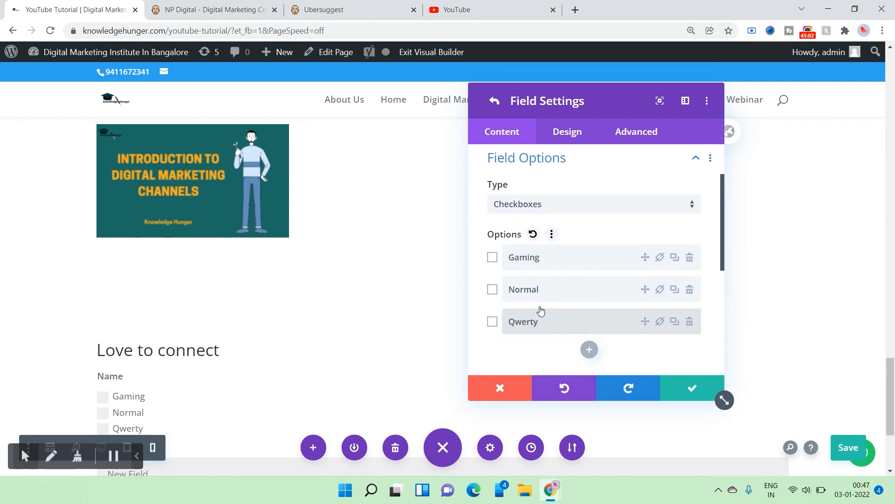
scroll(541, 310, down, 5)
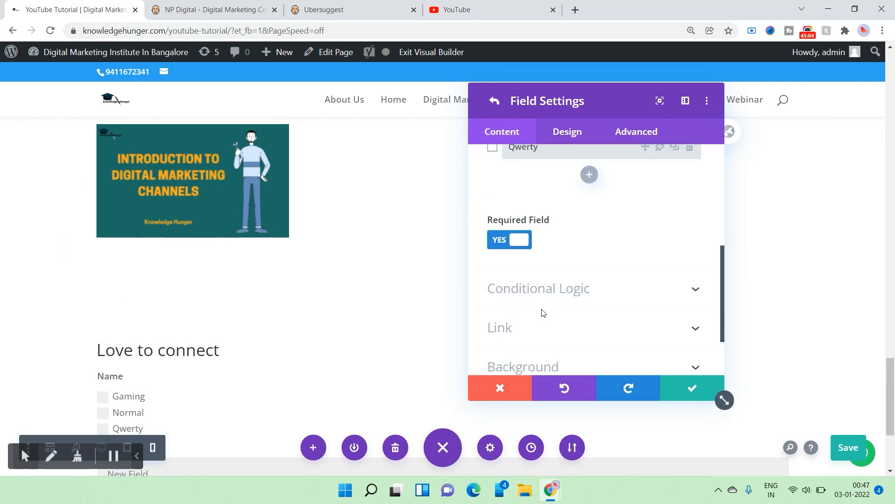
Return to the main contact form settings and review the field list, text options and remaining content sections
click(492, 100)
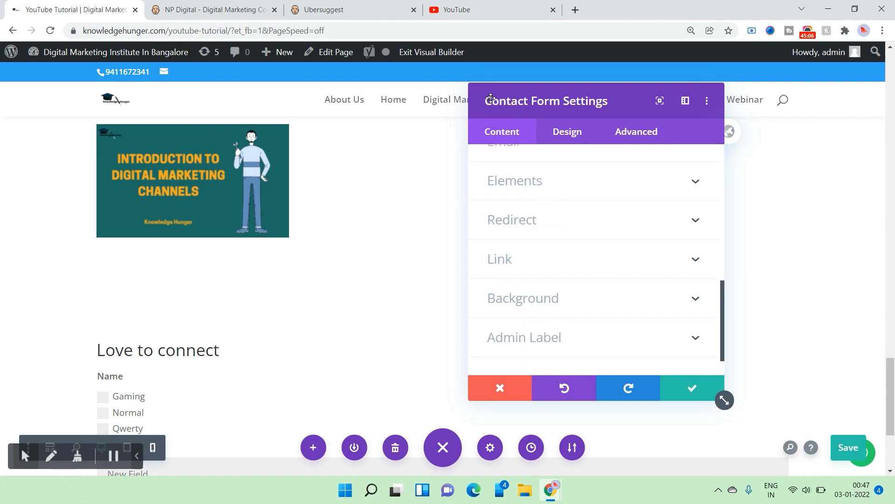
scroll(572, 221, up, 10)
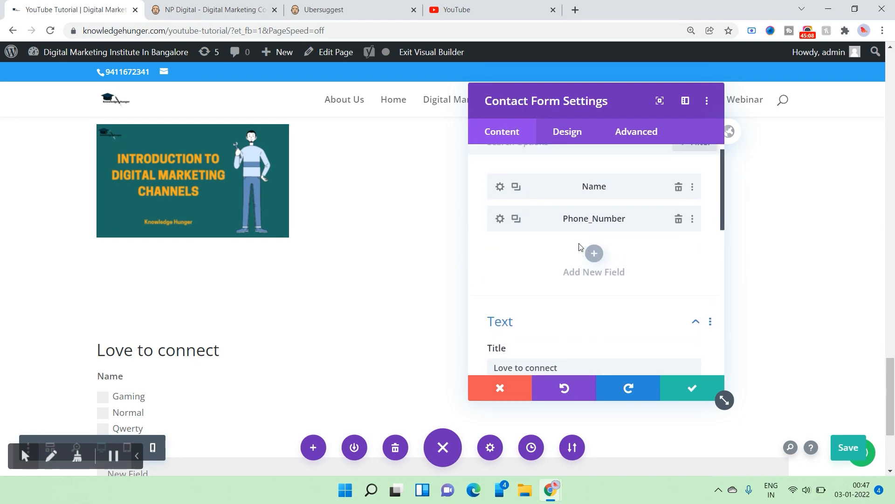
scroll(634, 276, down, 4)
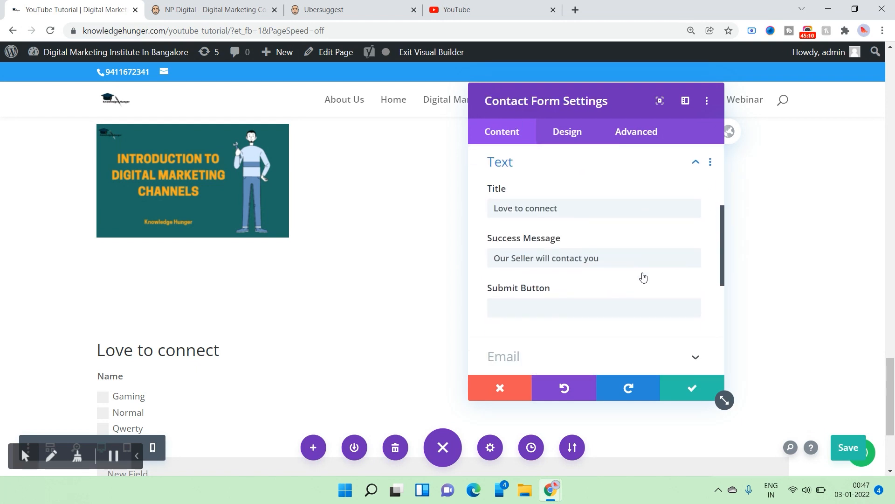
scroll(314, 331, down, 1)
scroll(315, 330, down, 3)
scroll(676, 343, up, 4)
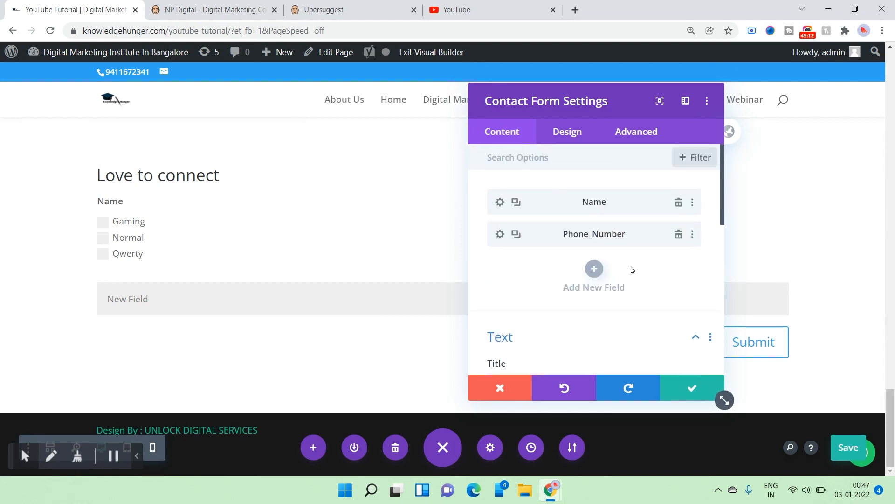
scroll(609, 301, down, 6)
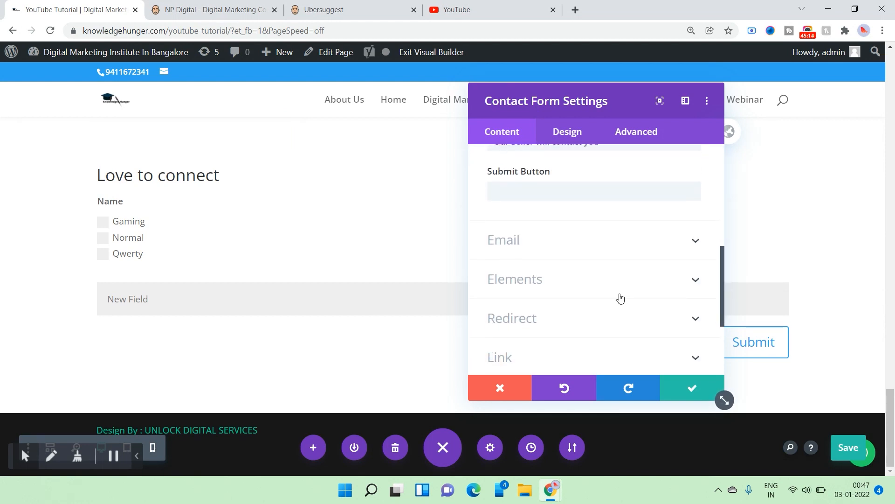
Set the contact form fields' background color to yellow and their text color to orange in the design settings
click(571, 133)
click(526, 201)
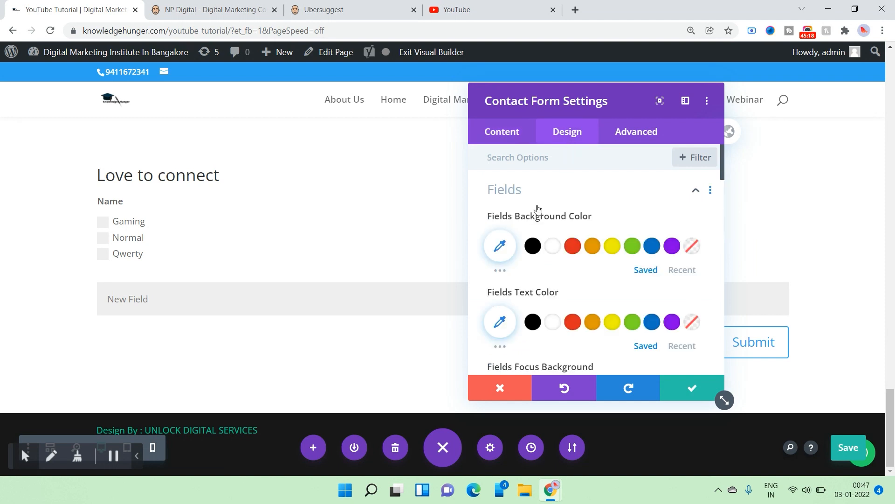
click(573, 246)
click(612, 246)
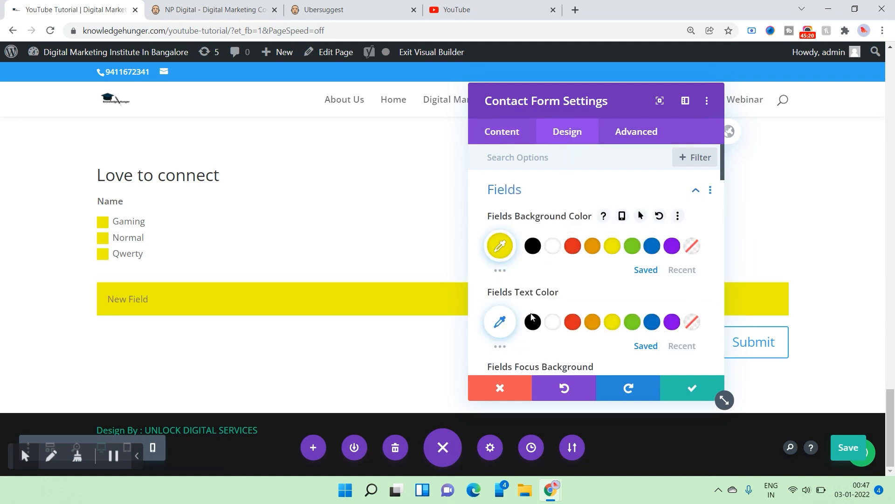
click(593, 322)
scroll(618, 321, down, 5)
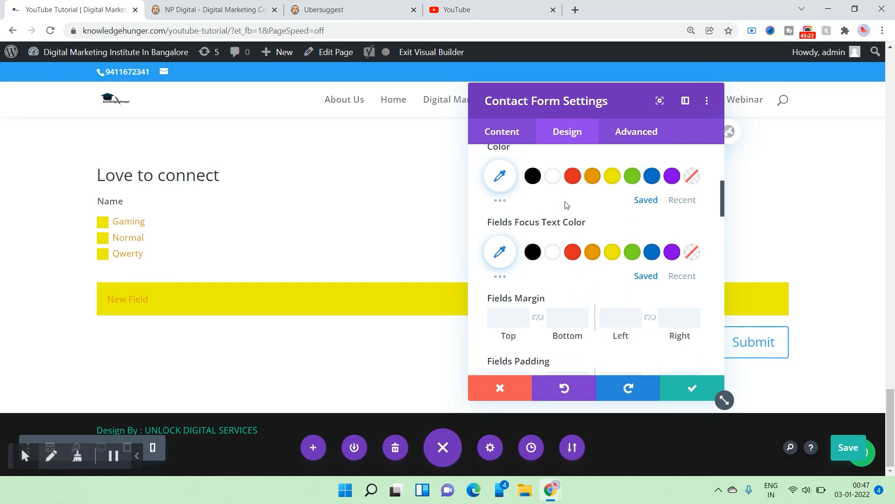
Set the contact form fields' focus background color and focus text color to red
click(573, 180)
click(573, 256)
Set the contact form fields' font to Arial
scroll(628, 279, down, 2)
scroll(548, 200, down, 4)
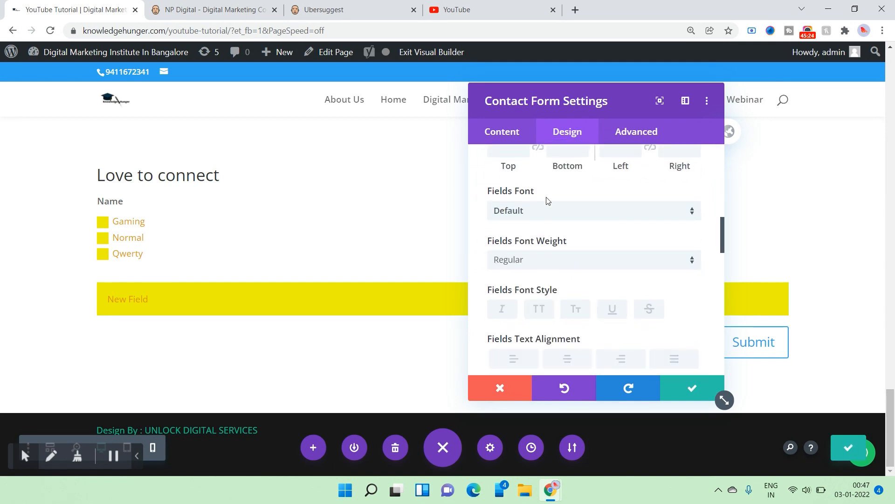
scroll(564, 263, down, 2)
scroll(548, 196, up, 1)
scroll(547, 196, up, 1)
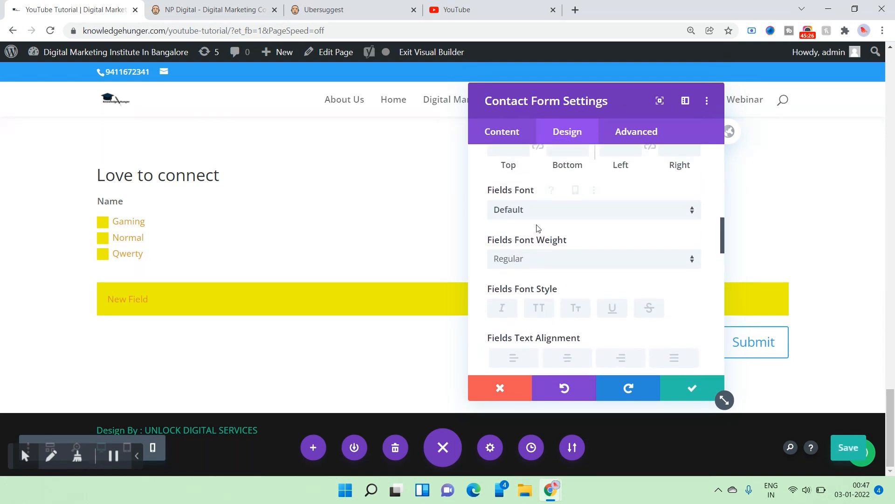
click(539, 214)
click(523, 240)
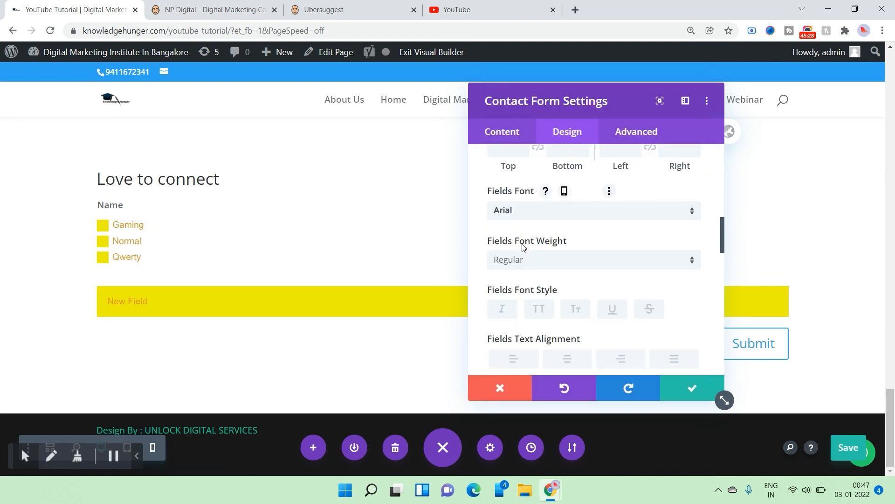
Change the fields' text color to black and their background color to orange (#e09900)
scroll(568, 212, up, 5)
scroll(570, 252, down, 4)
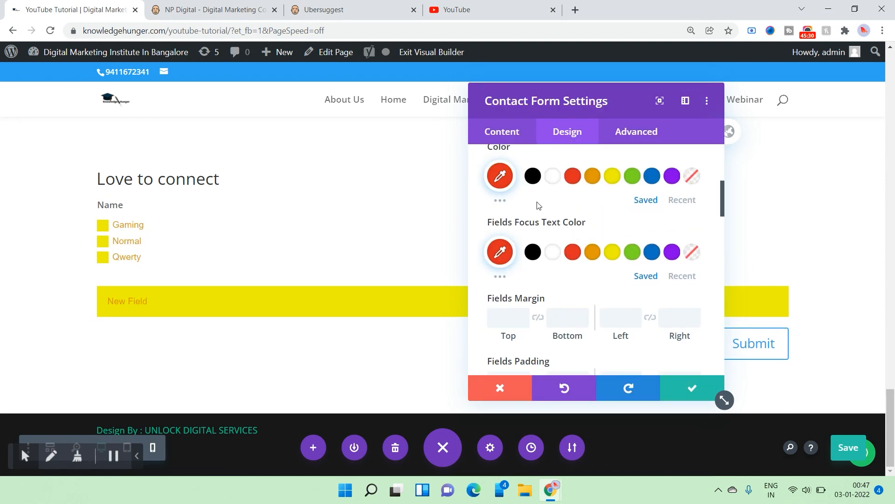
scroll(536, 202, up, 1)
click(532, 148)
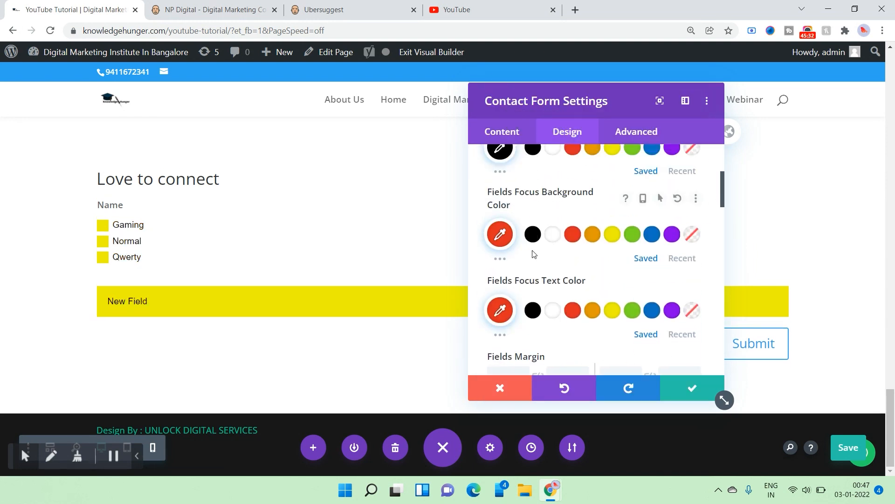
scroll(555, 233, up, 2)
click(592, 188)
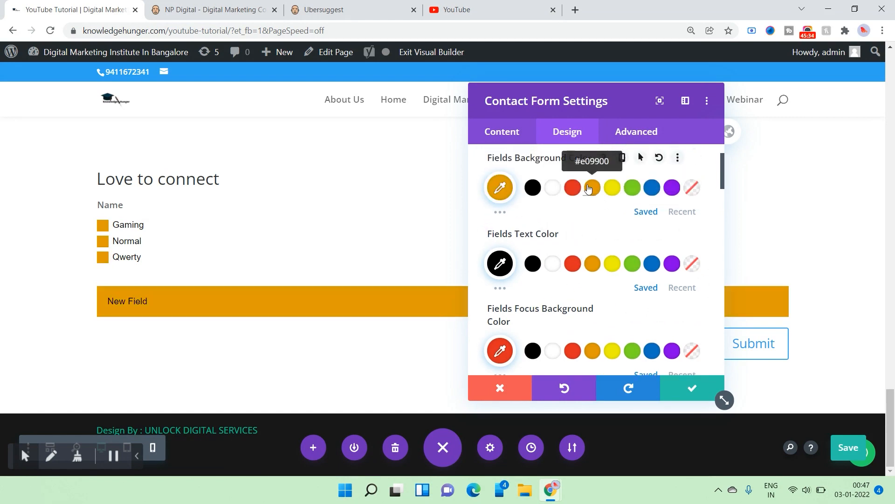
Try centered field text, align it left instead, and focus the New Field input to preview its focus colors
scroll(606, 279, down, 6)
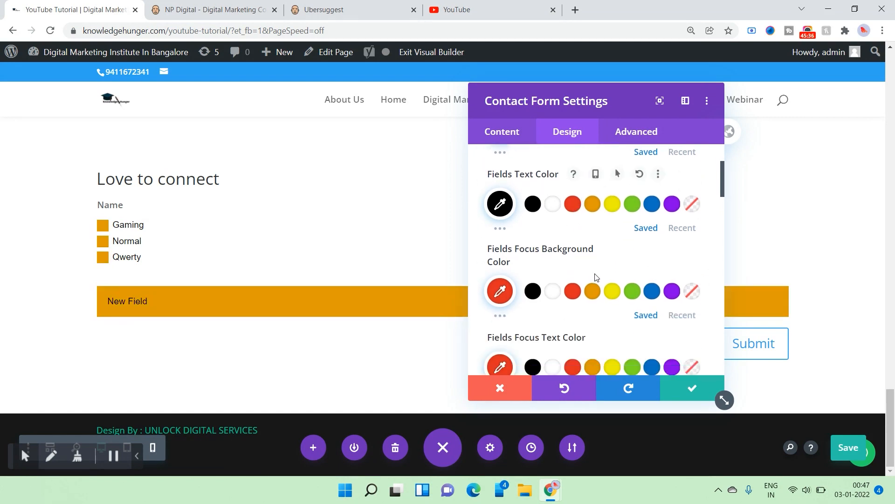
scroll(592, 285, down, 4)
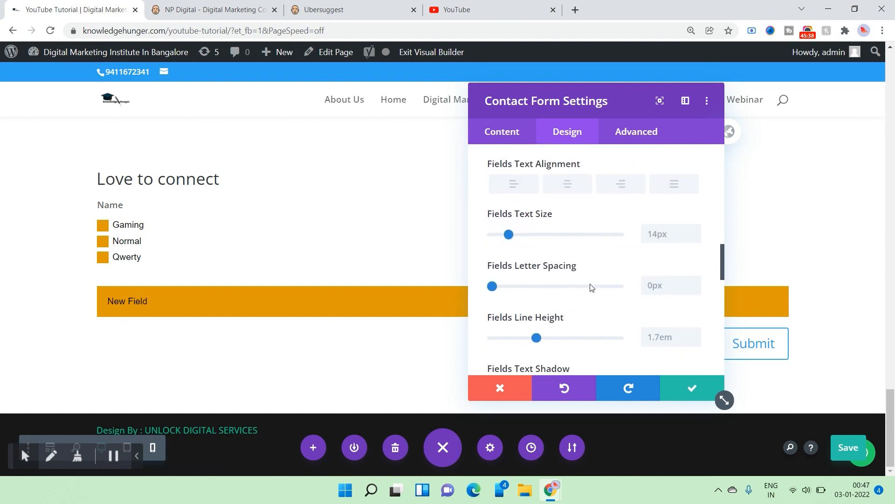
scroll(590, 287, up, 1)
click(569, 243)
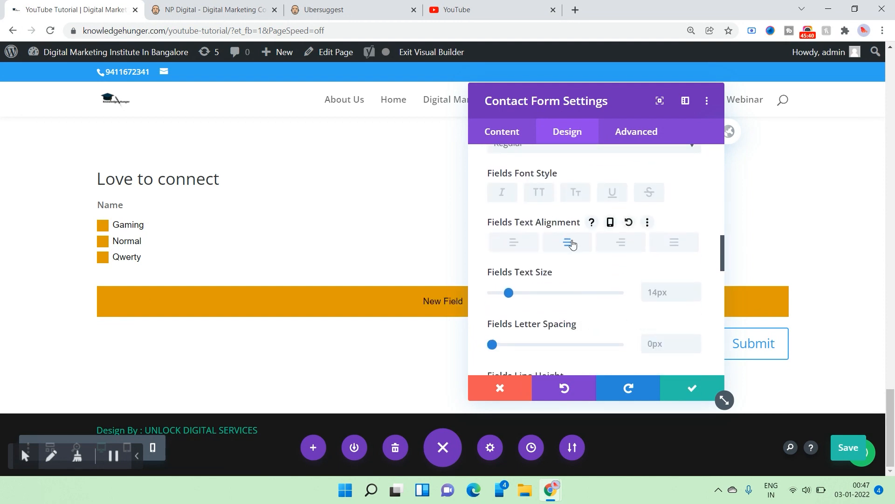
drag(579, 106, 695, 125)
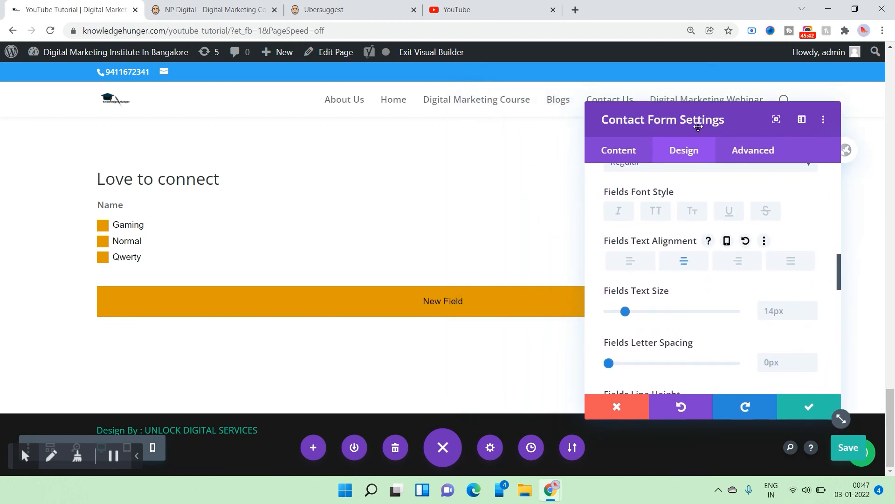
click(642, 258)
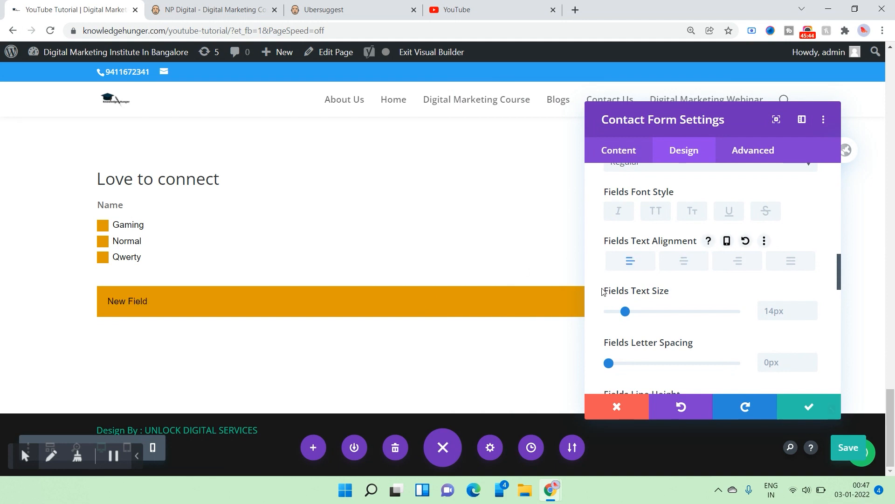
click(263, 297)
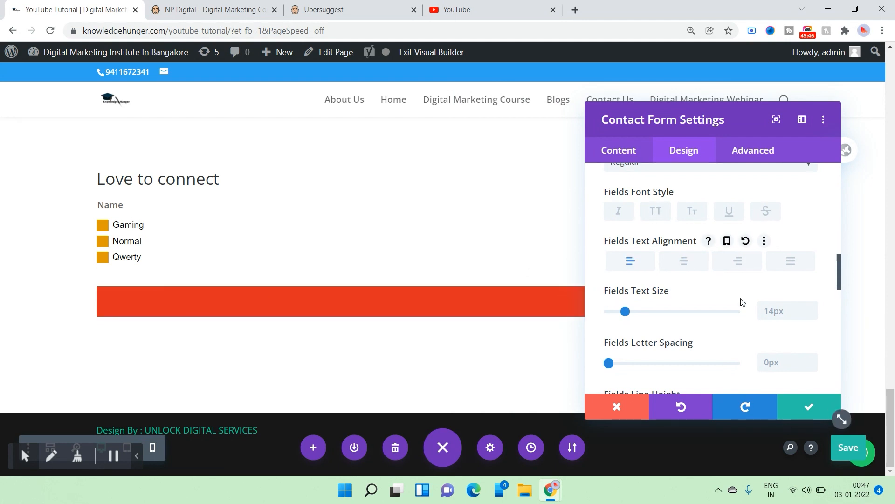
Set the fields' text size to 28px and their line height to 1.8em
drag(626, 315, 645, 316)
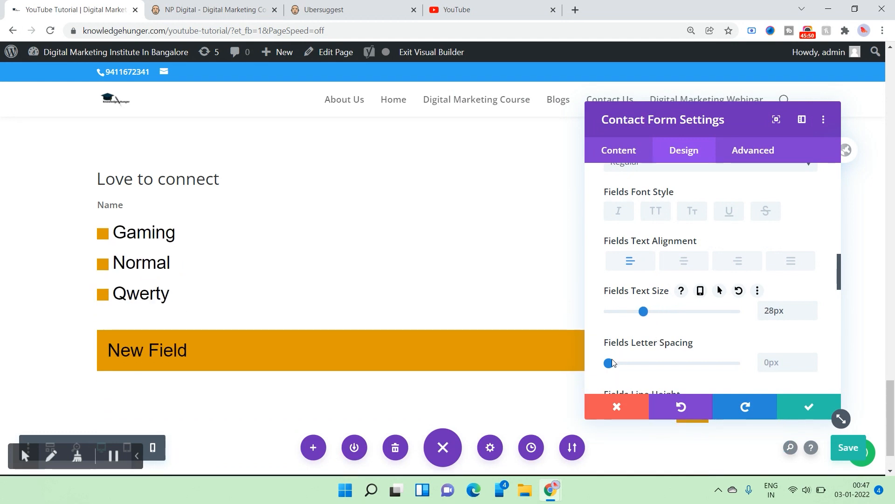
mouse_move(609, 363)
mouse_down()
mouse_move(634, 366)
mouse_move(609, 364)
mouse_up()
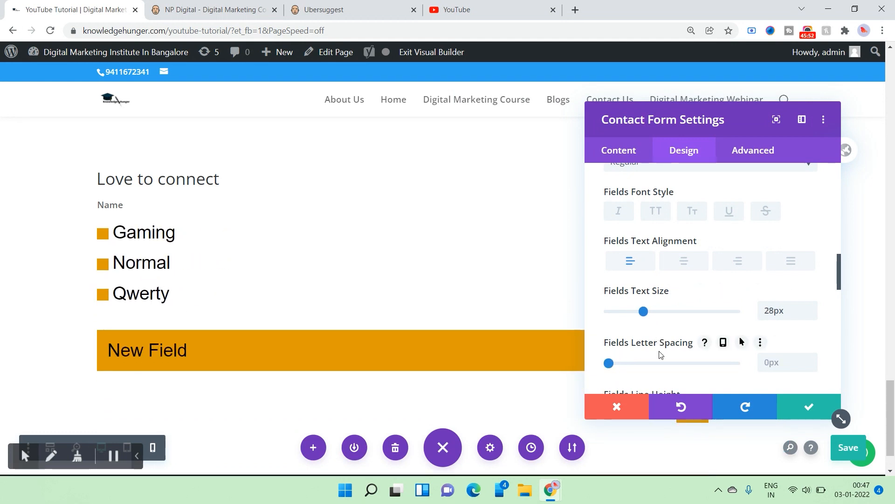
scroll(662, 356, down, 2)
scroll(663, 355, down, 2)
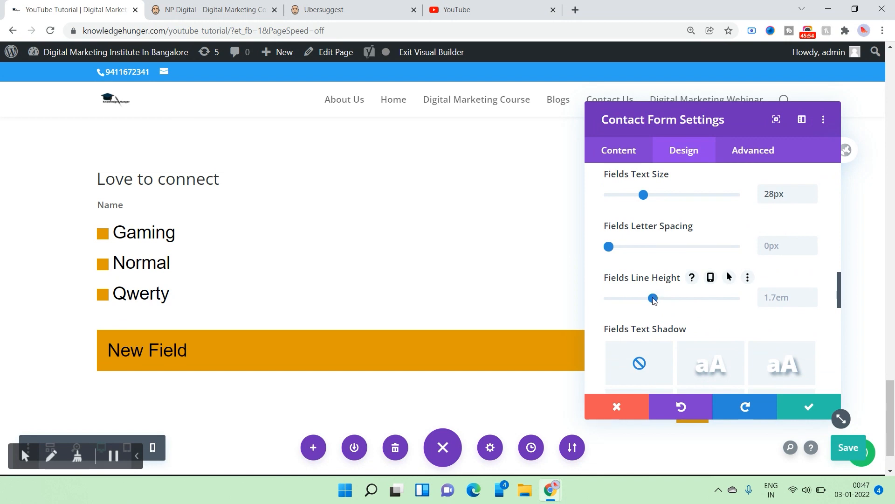
drag(653, 298, 661, 322)
Try the fields' text shadow presets, apply the hard offset shadow in the last preset, and increase its horizontal length
scroll(702, 336, down, 2)
click(701, 315)
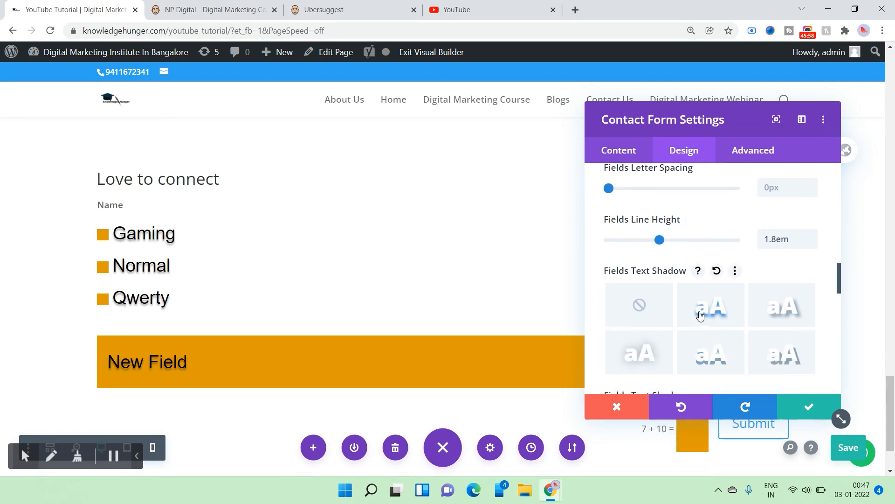
click(776, 319)
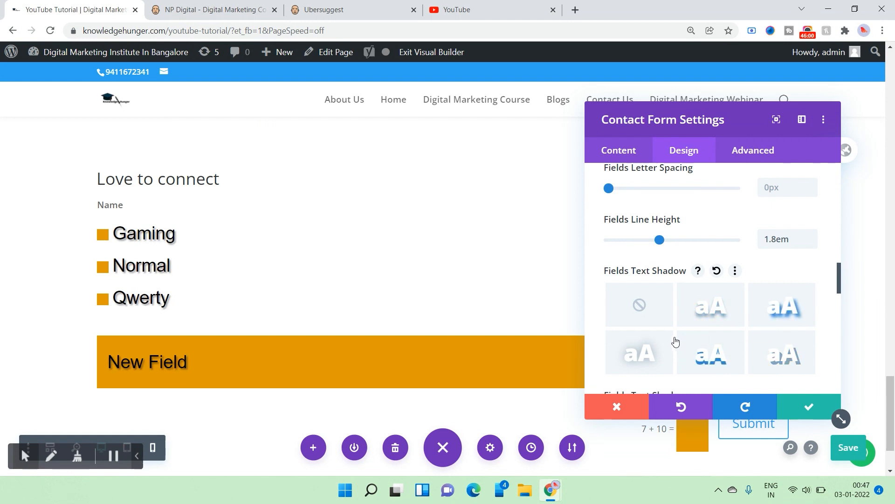
click(661, 347)
click(776, 363)
scroll(702, 348, down, 4)
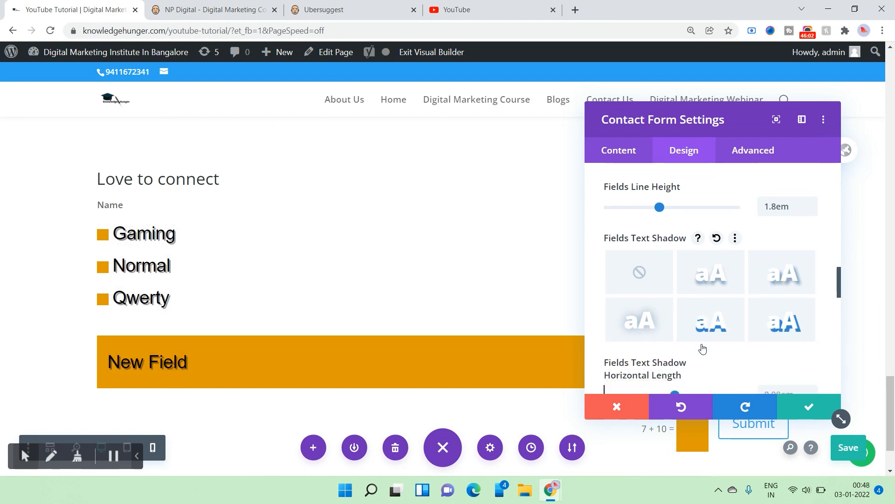
mouse_move(675, 311)
mouse_down()
mouse_move(586, 309)
mouse_move(685, 313)
mouse_up()
scroll(685, 314, down, 5)
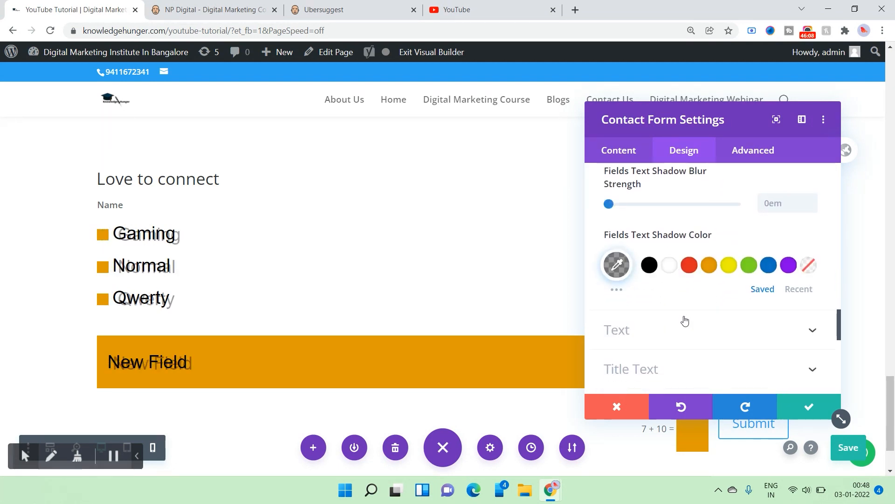
Set the contact form's general text alignment to right after trying center
scroll(627, 265, down, 3)
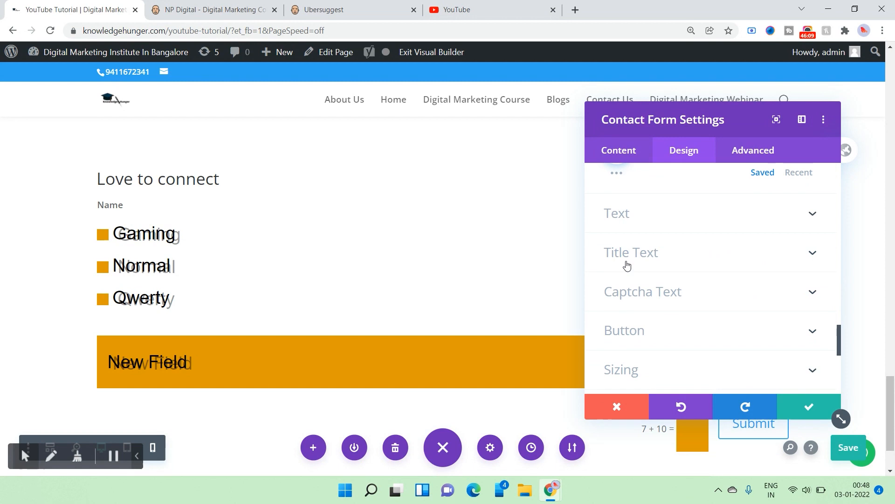
click(625, 223)
click(684, 229)
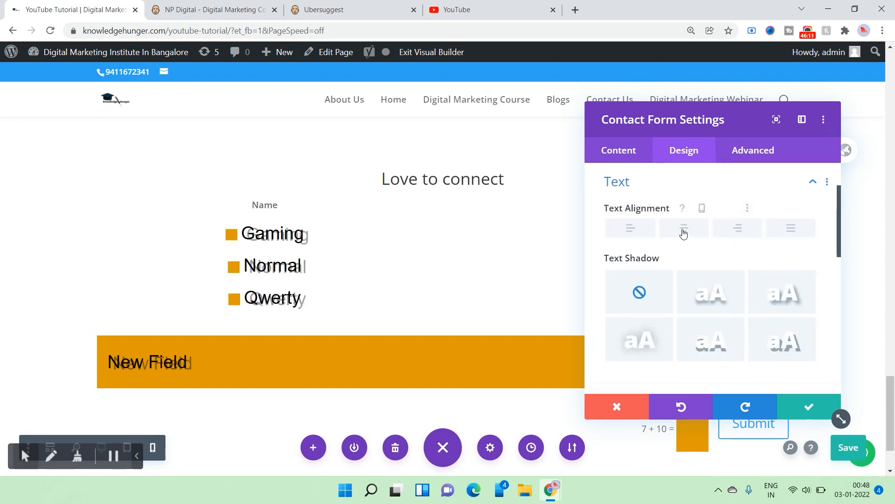
click(736, 230)
scroll(676, 298, down, 3)
scroll(658, 280, up, 3)
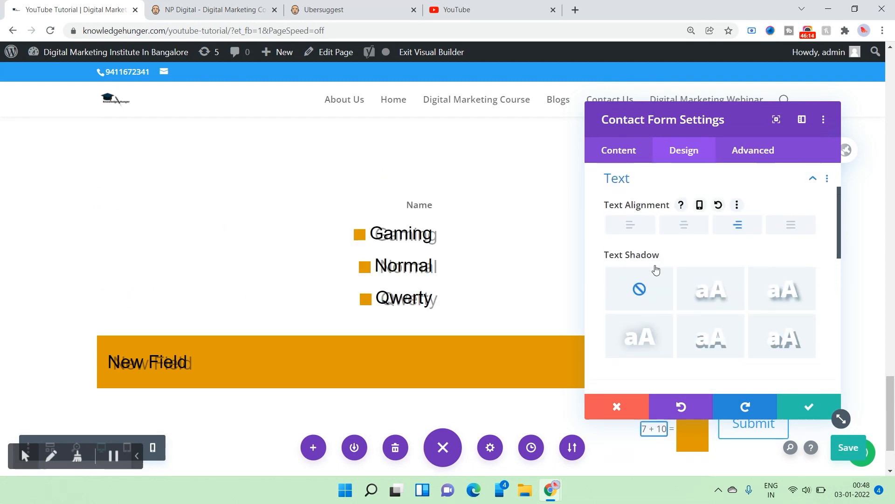
Collapse the text options, save the contact form settings, and go back up to the page's earlier sections
scroll(656, 270, up, 2)
click(686, 242)
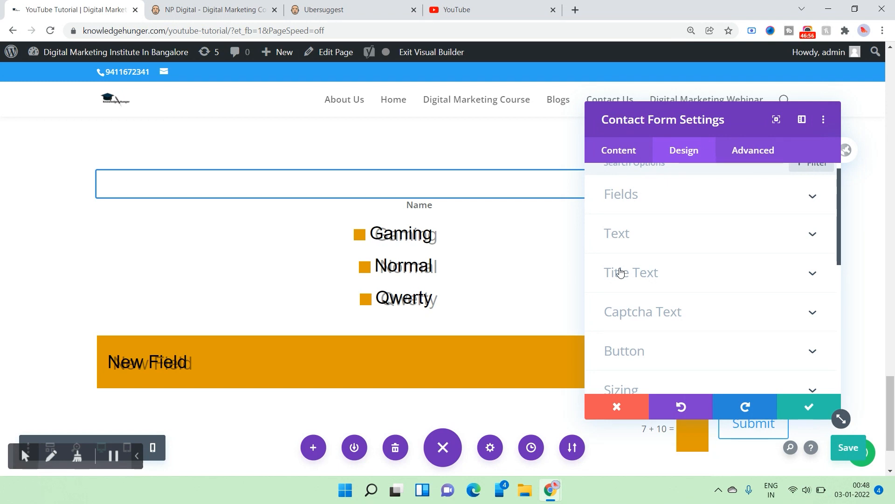
click(809, 406)
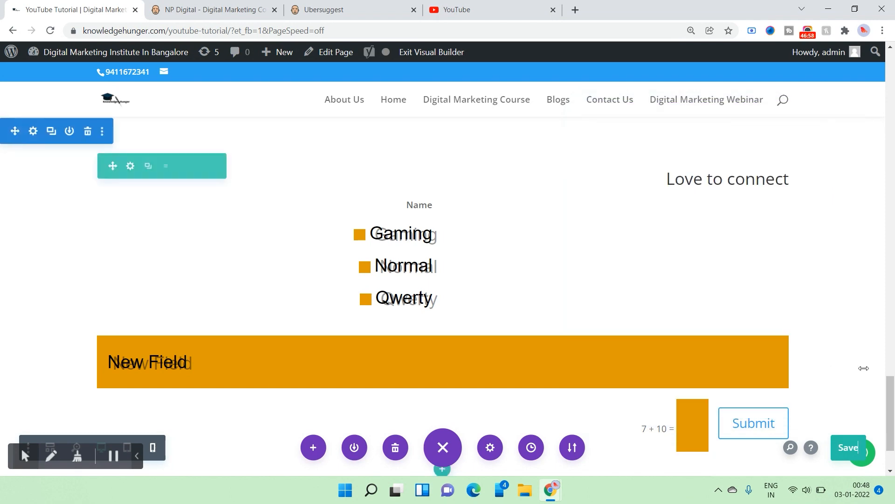
drag(892, 411, 892, 420)
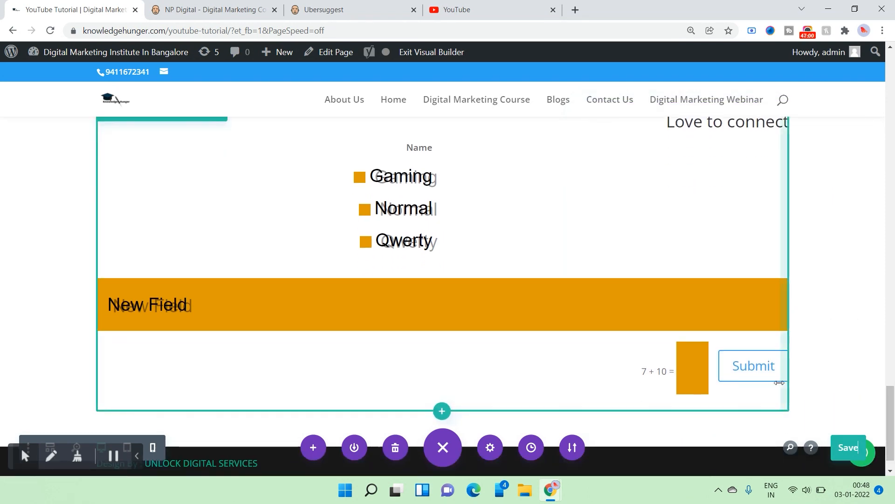
scroll(543, 420, up, 20)
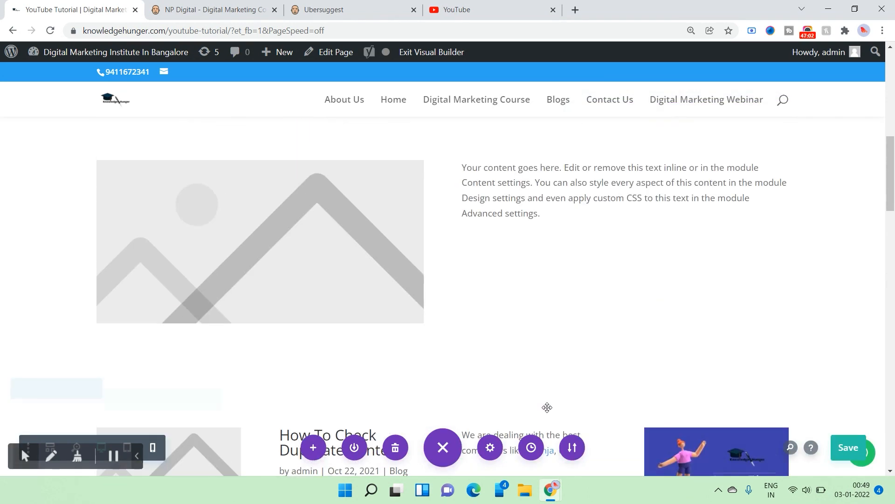